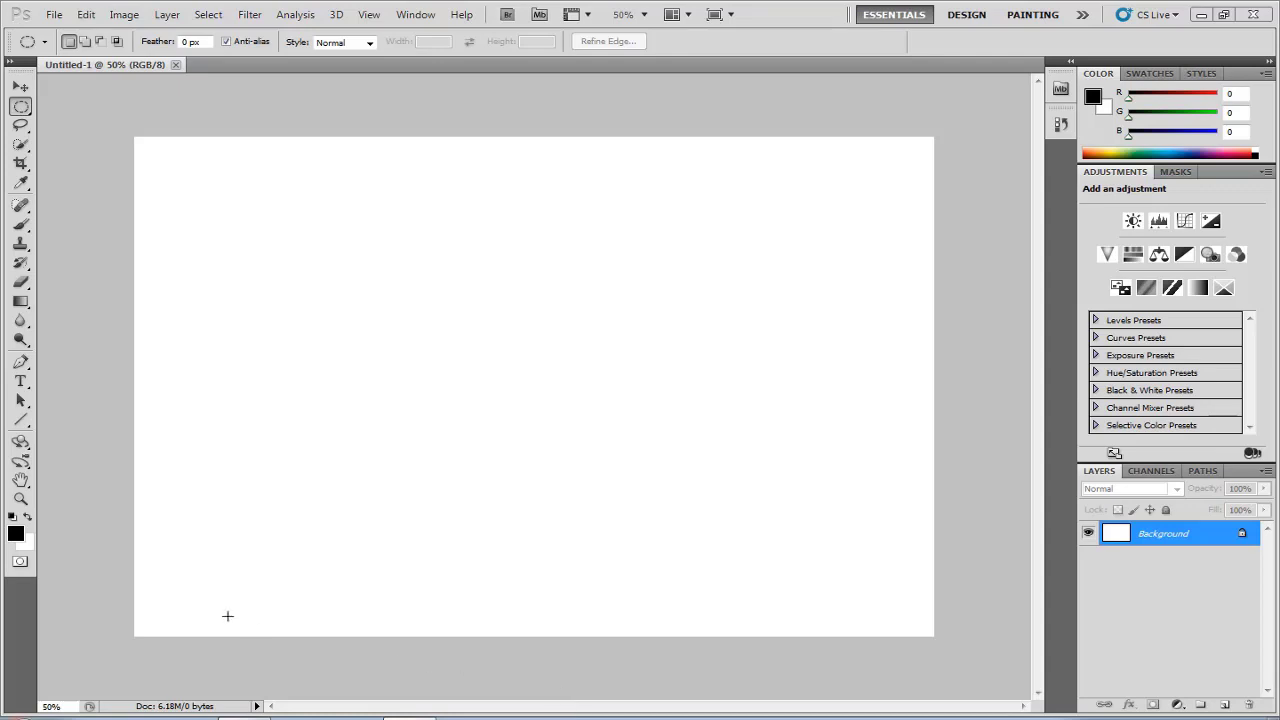
Step: Close the open blank document and begin a new one with its width set to 4 inches
click(176, 65)
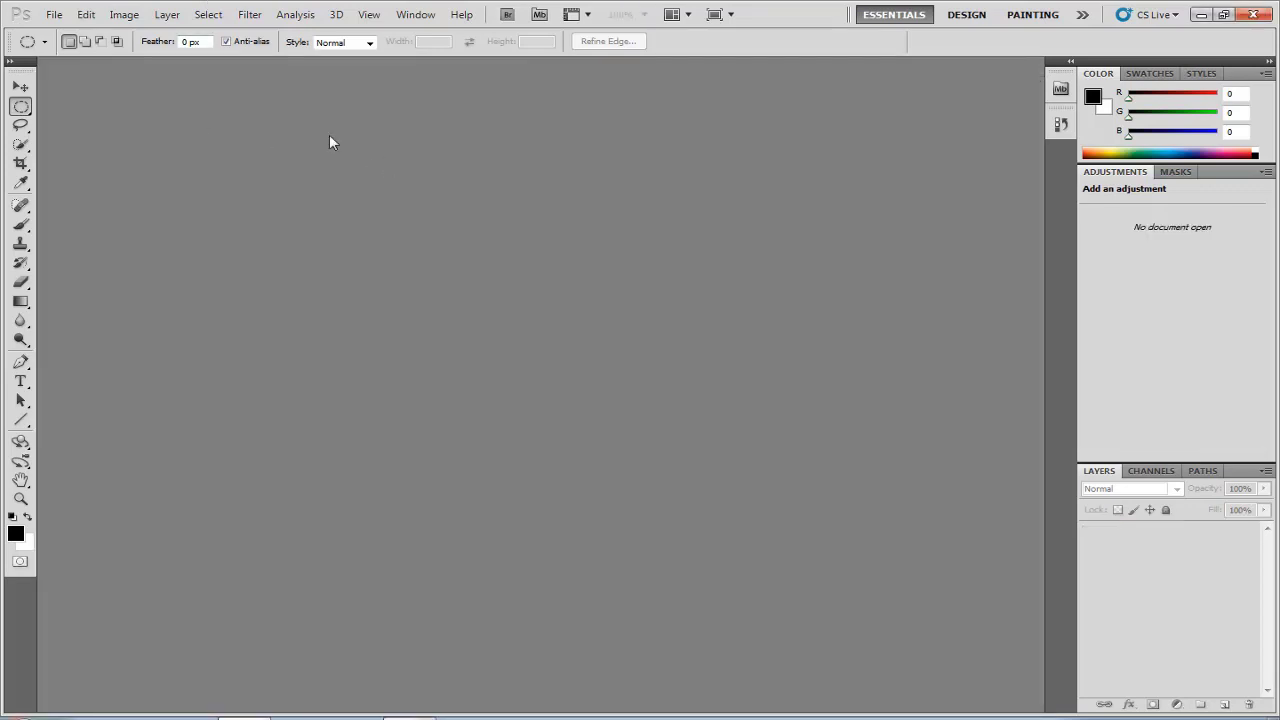
click(54, 16)
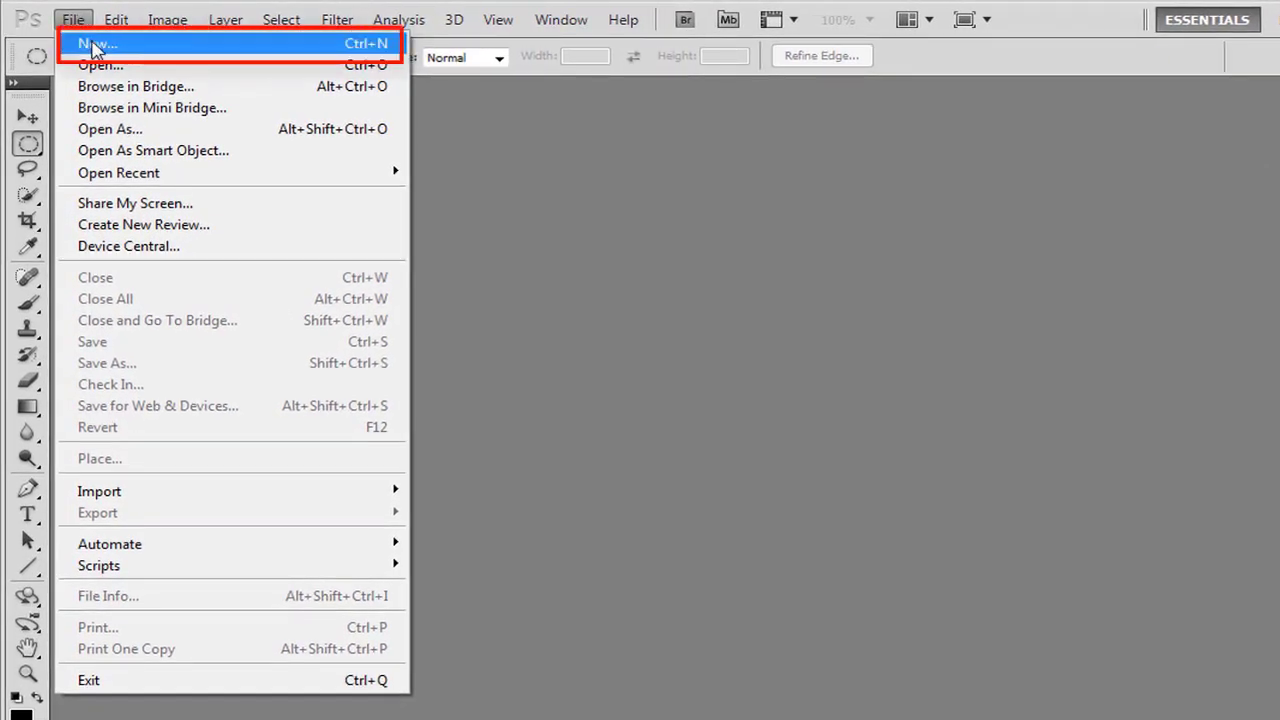
click(93, 45)
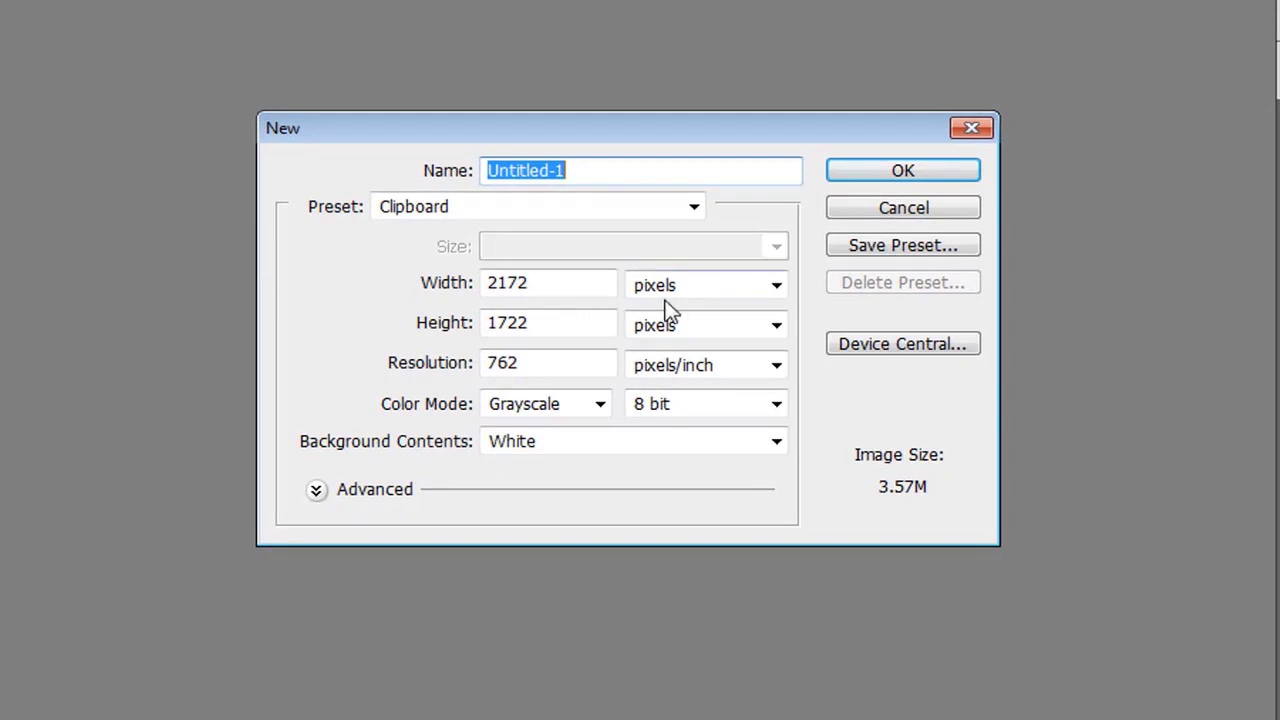
click(534, 280)
drag(534, 280, 300, 309)
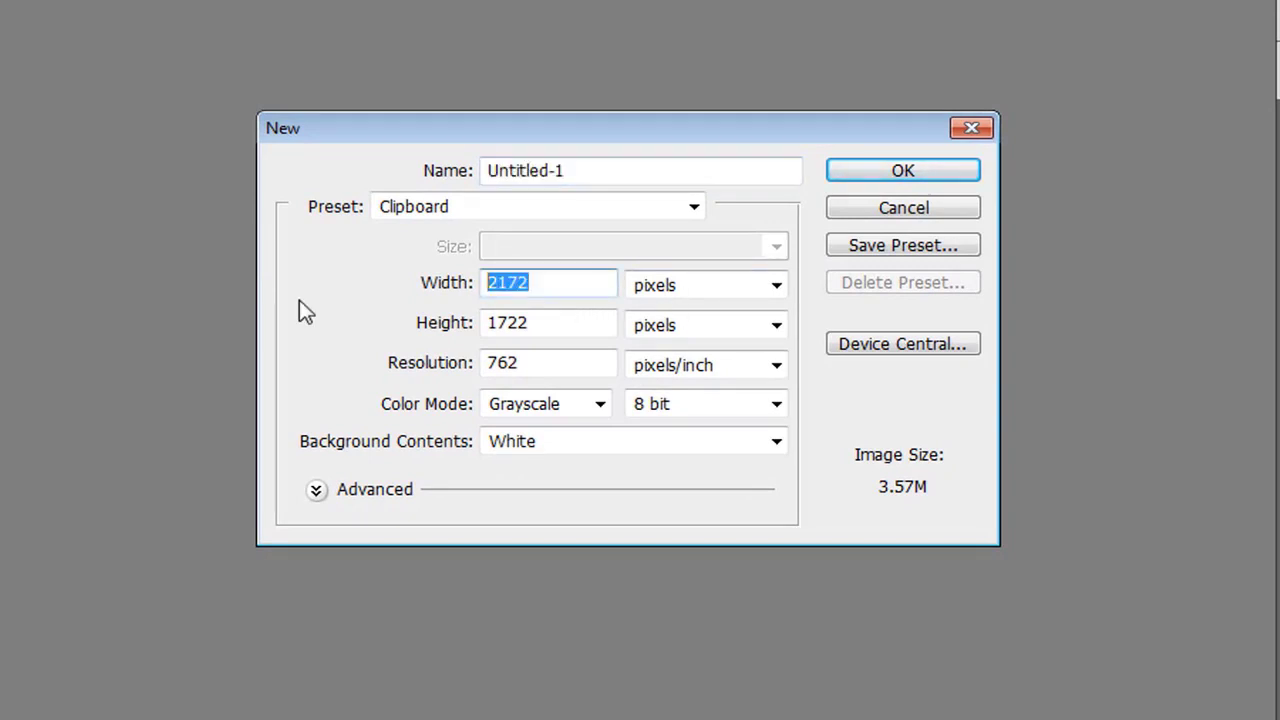
text(4)
key(Up)
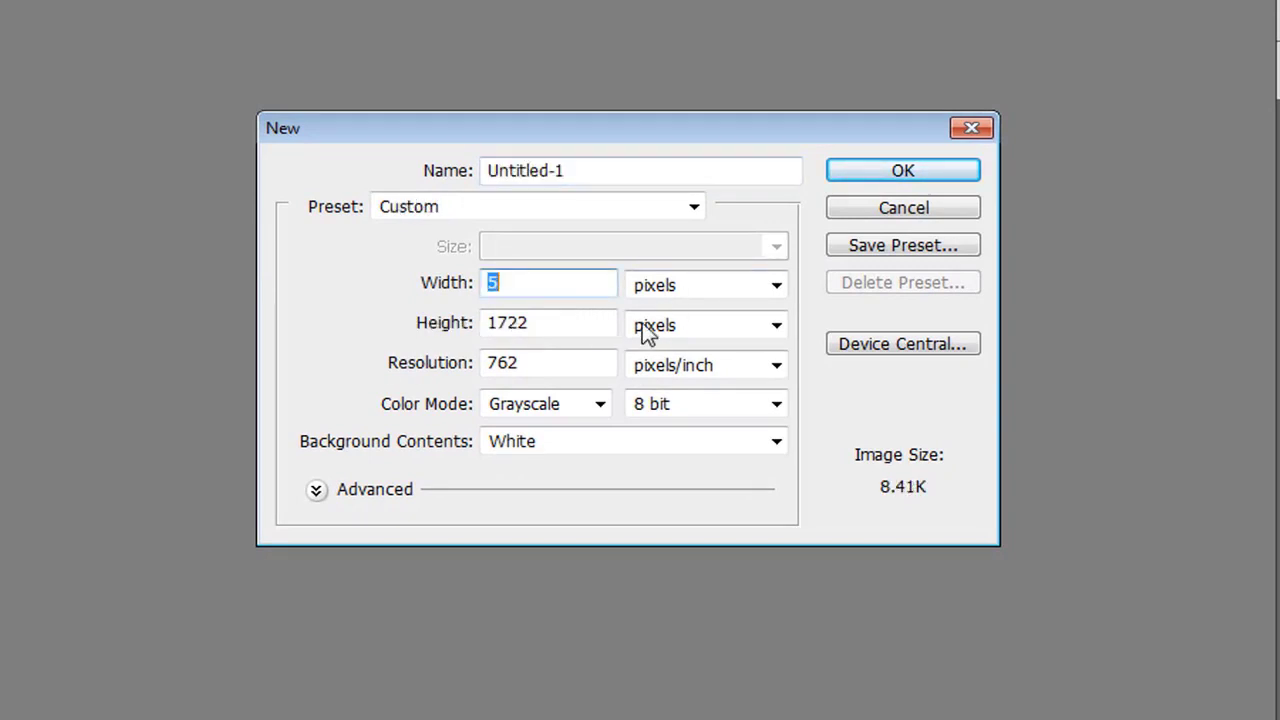
click(779, 288)
click(729, 340)
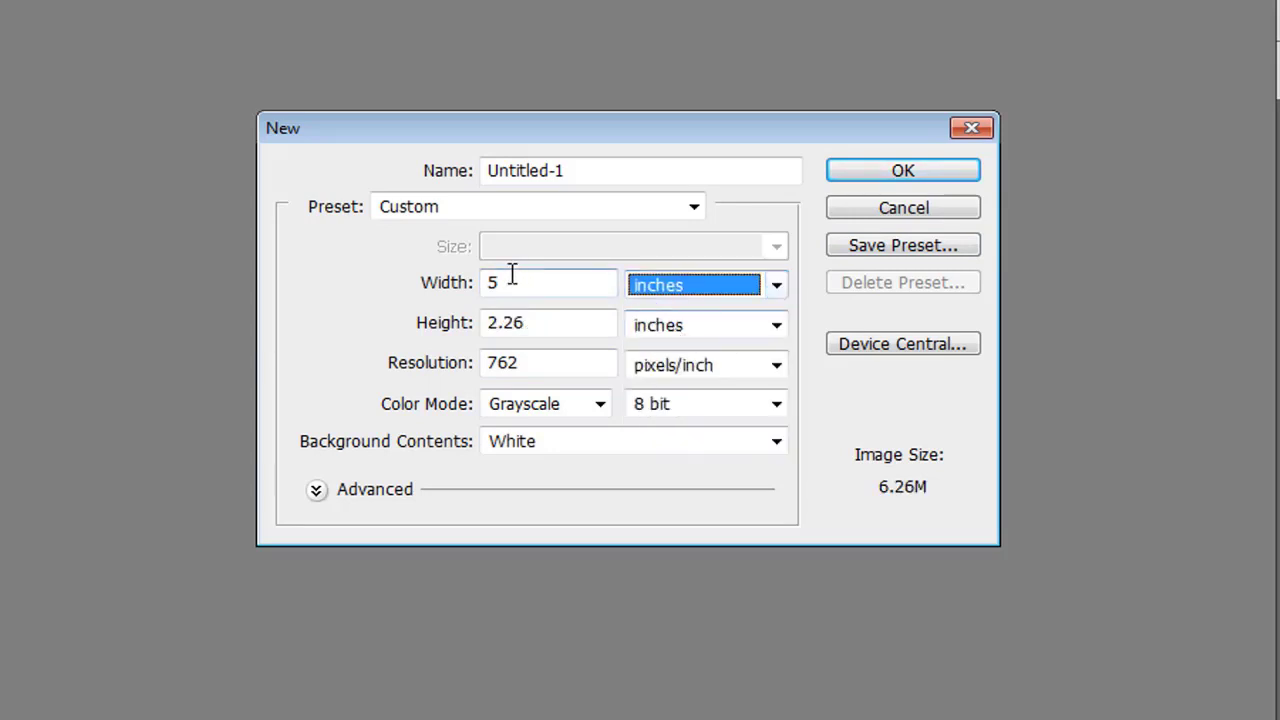
drag(511, 275, 392, 285)
text(4)
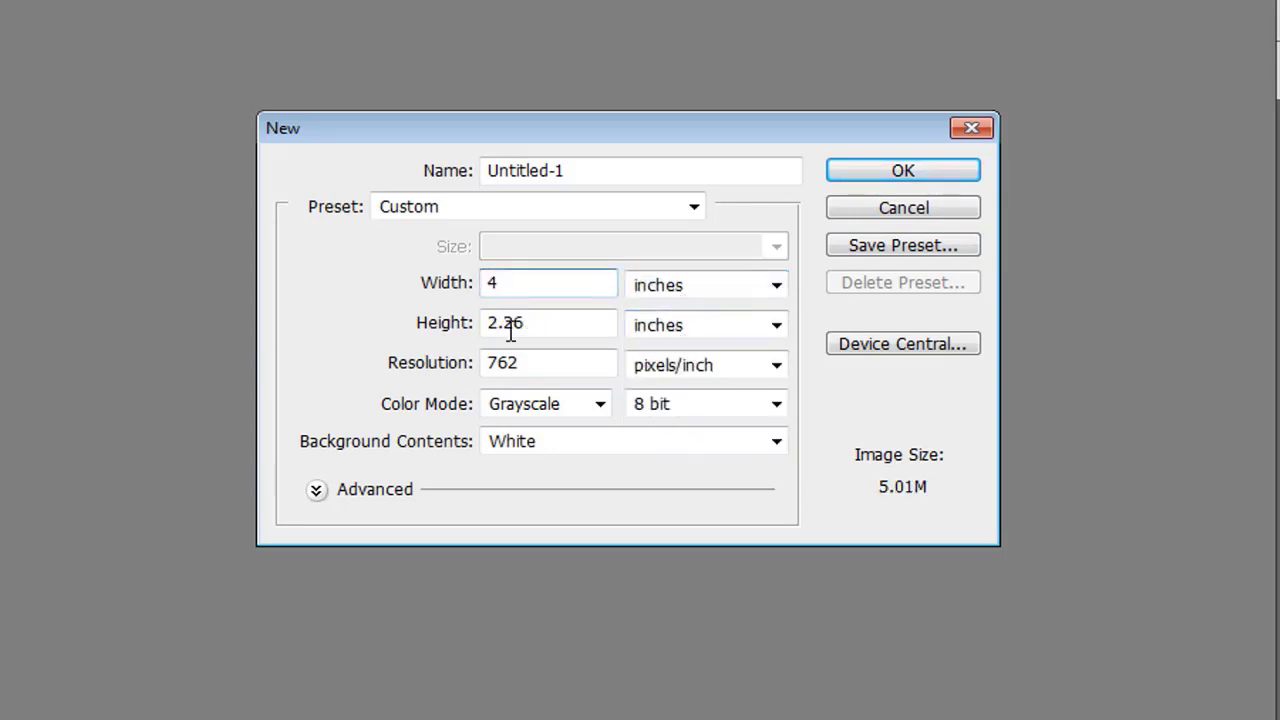
Step: Create the new document with a height of 6 inches, a resolution of 300 pixels/inch and CMYK Color mode
drag(526, 326, 443, 322)
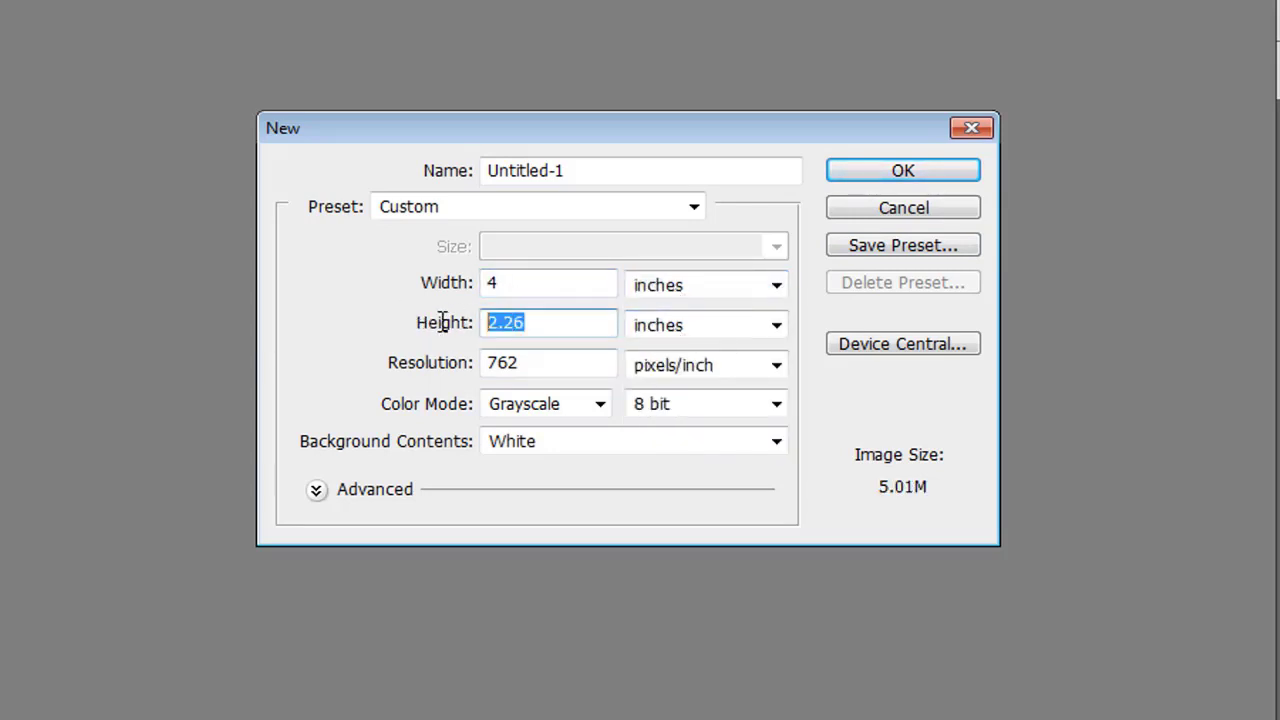
text(6)
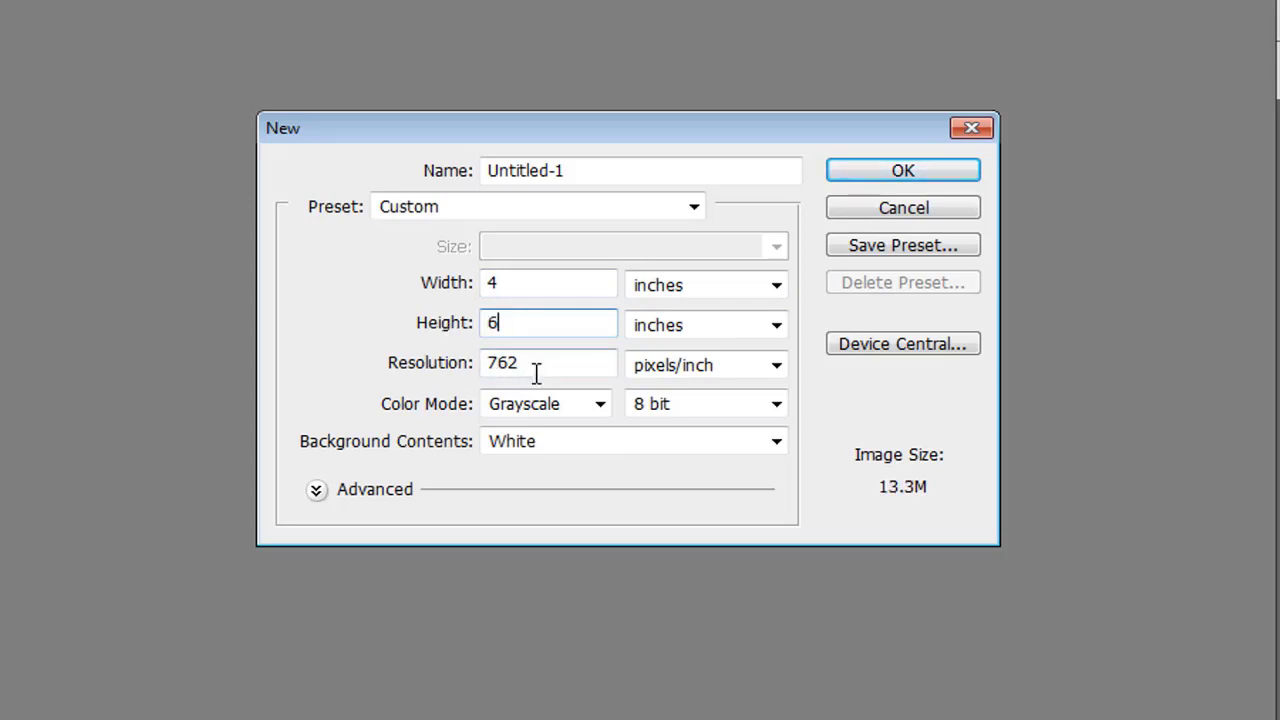
drag(536, 364, 396, 366)
text(300)
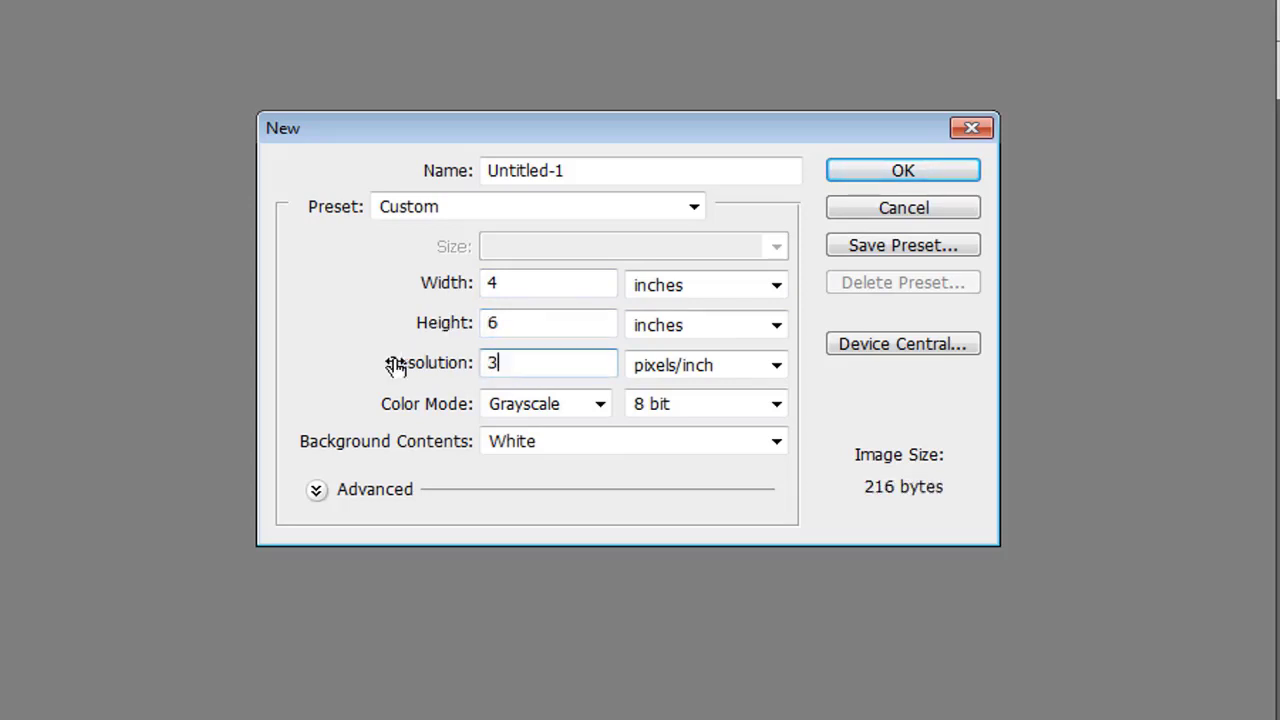
click(599, 405)
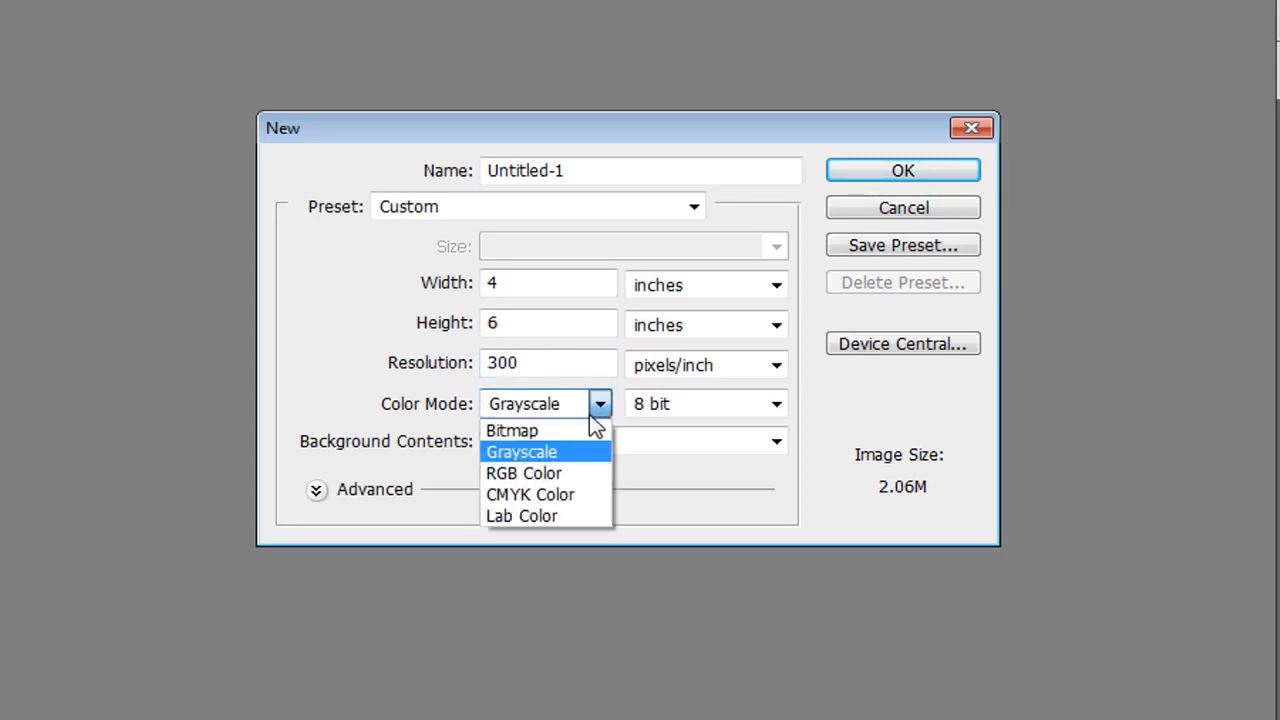
click(563, 497)
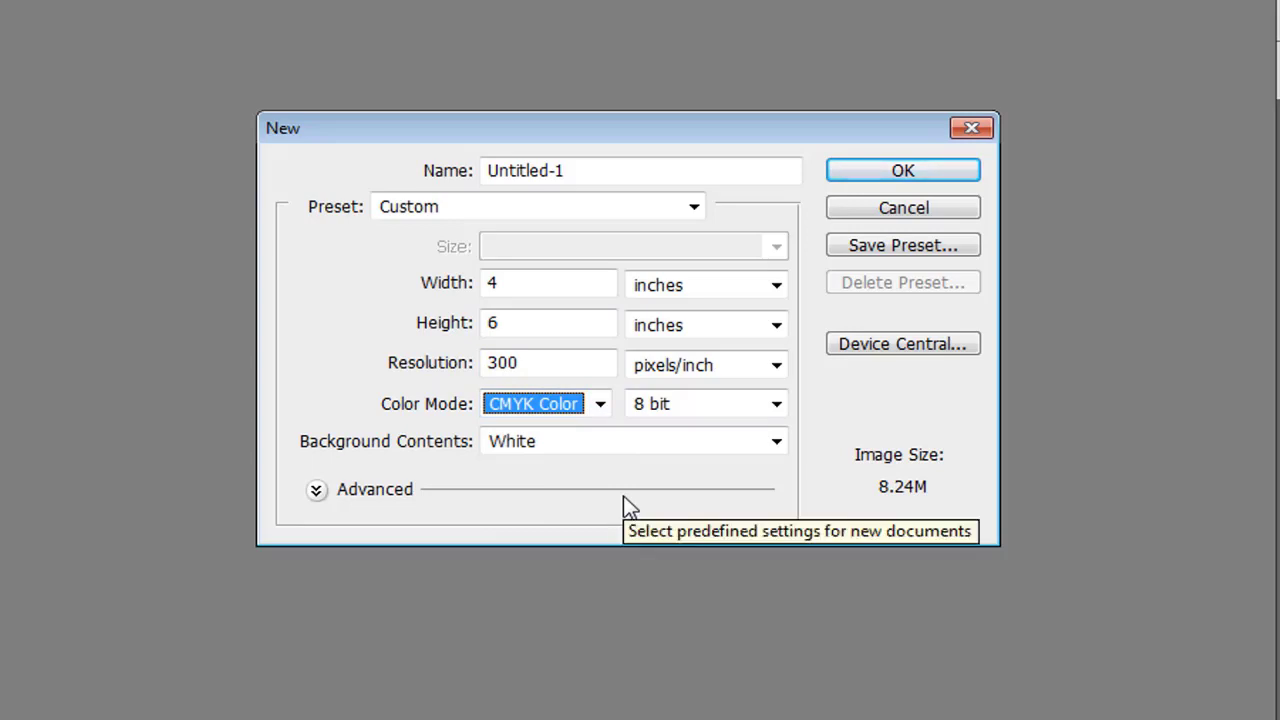
click(894, 171)
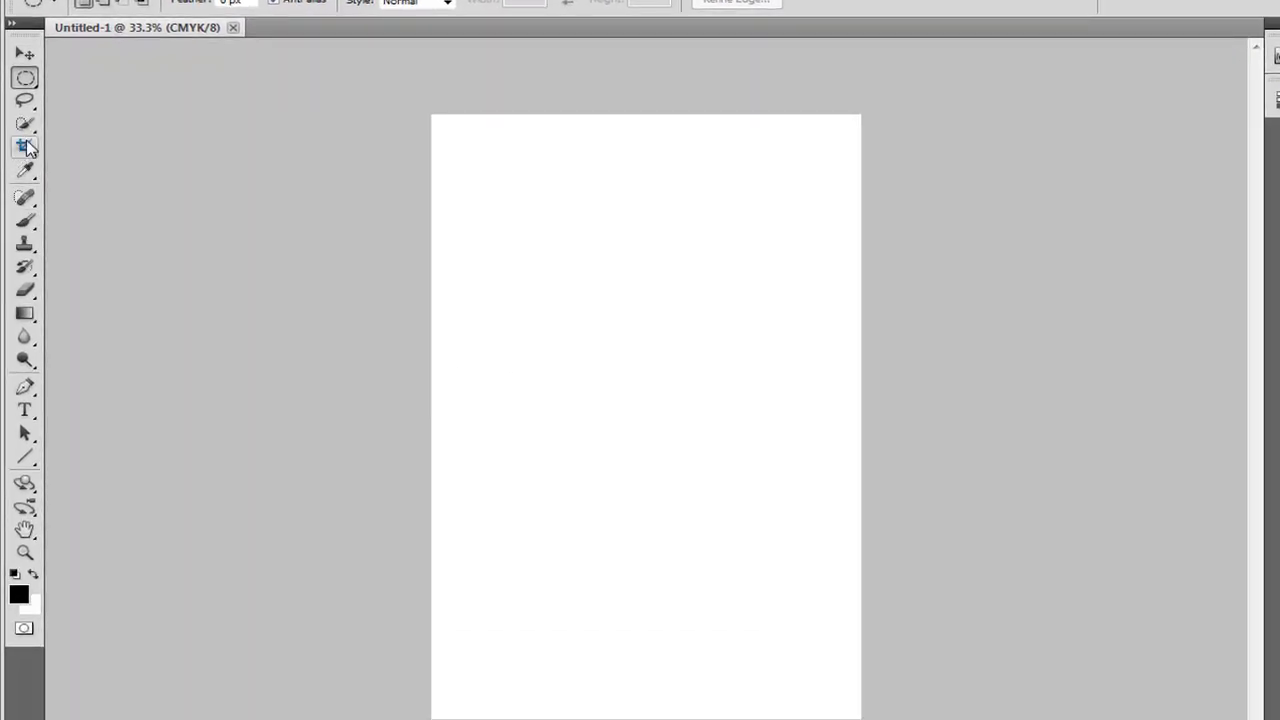
Step: Set the Crop tool to a width of 48 in, a height of 24 in and a resolution of 72 pixels/inch
click(26, 147)
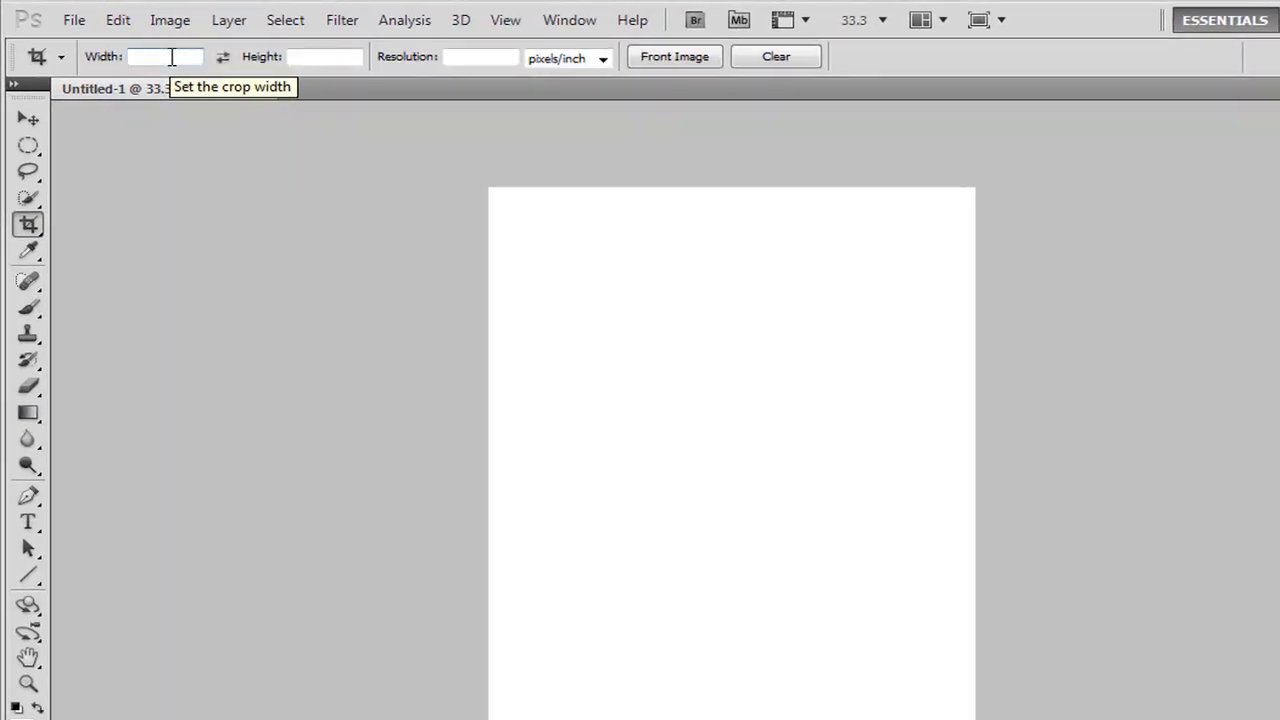
click(171, 57)
text(48)
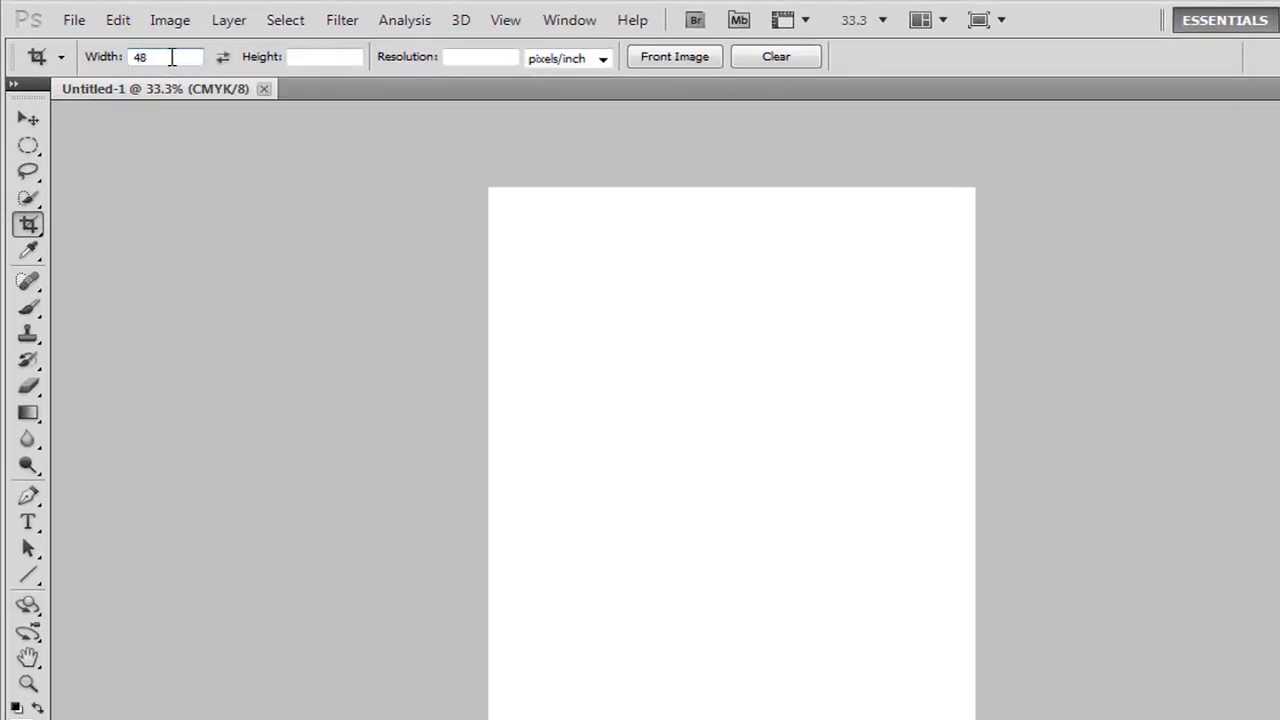
text( in)
click(316, 57)
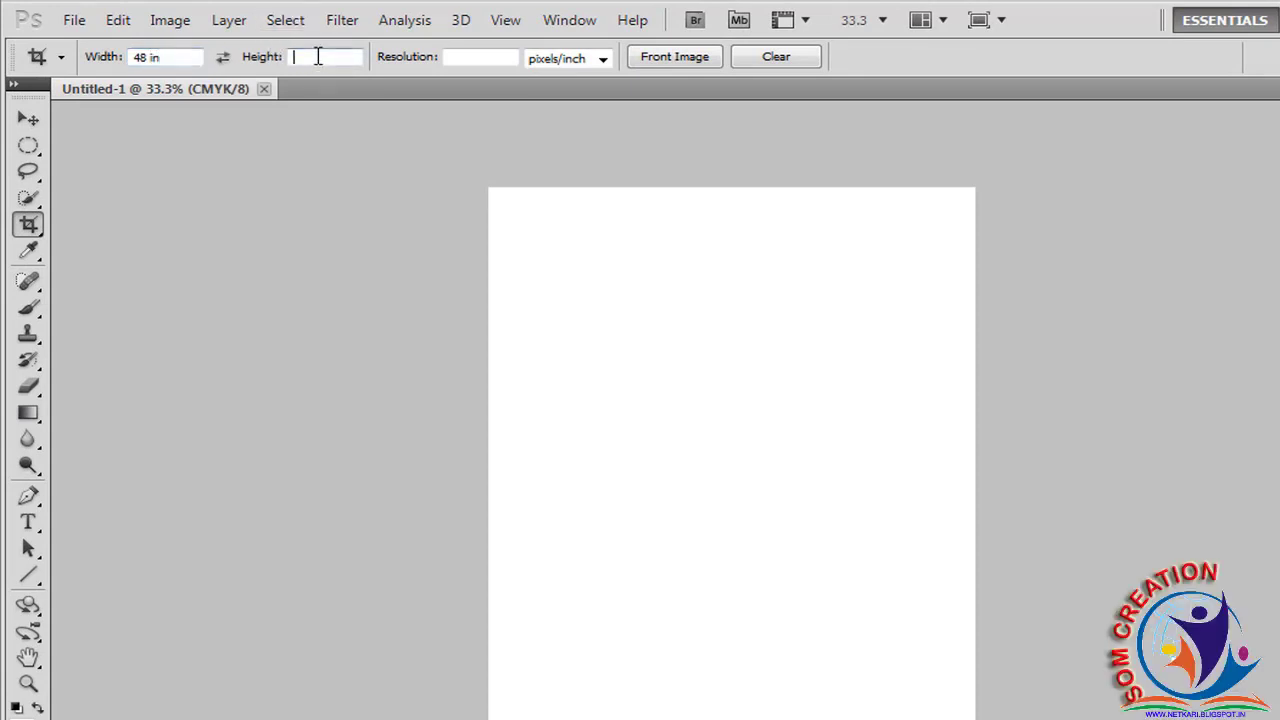
text(24 in)
click(483, 58)
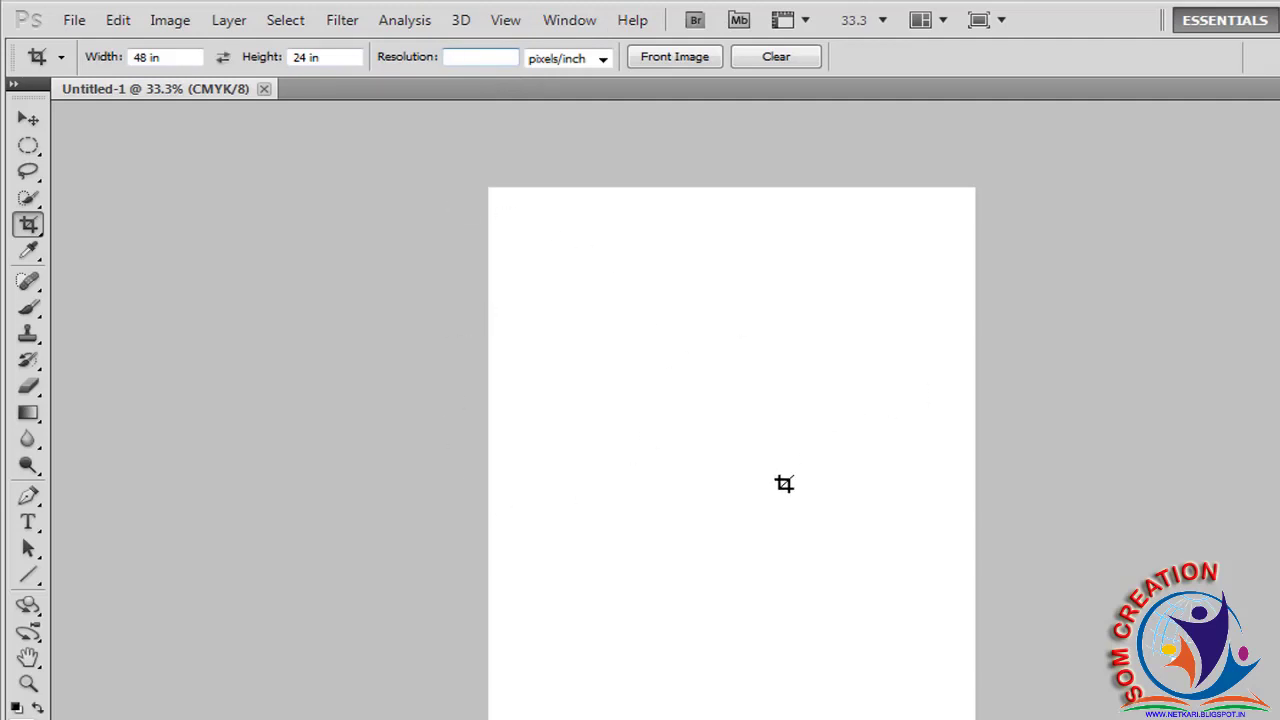
text(72)
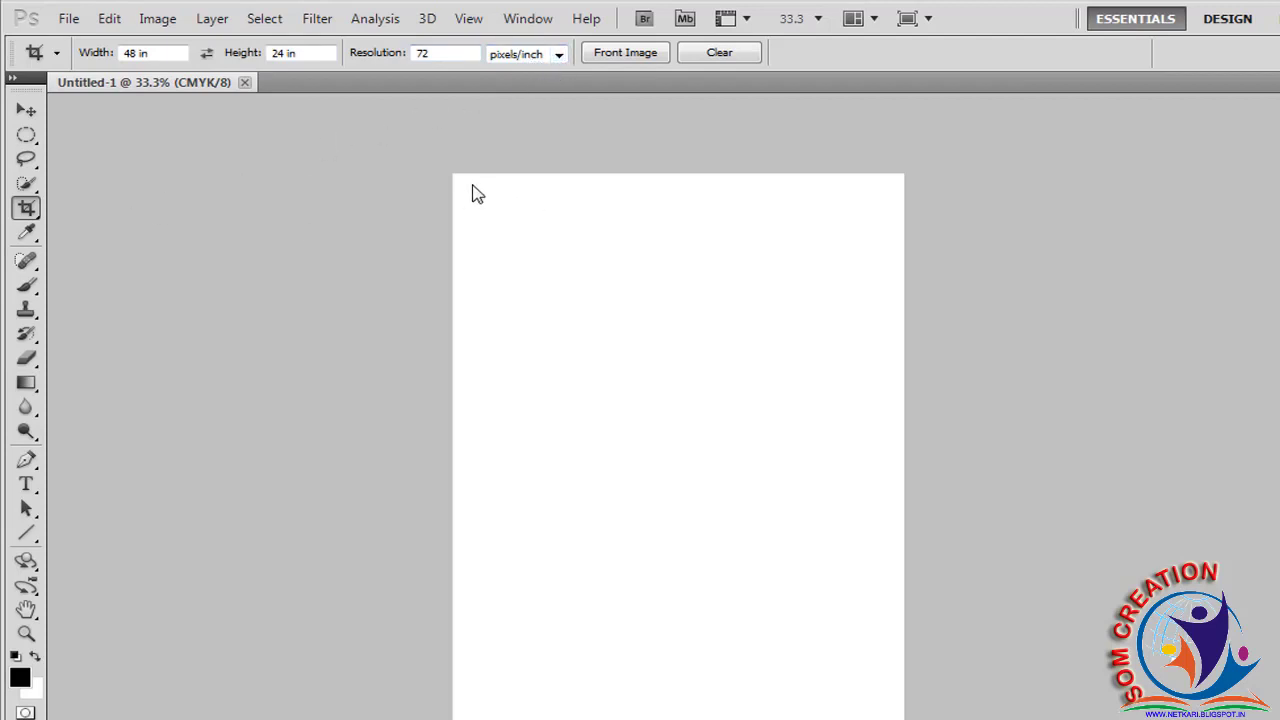
Step: Crop the canvas to a full-width landscape area aligned with its upper edge, and fit the result to the window
drag(462, 184, 904, 477)
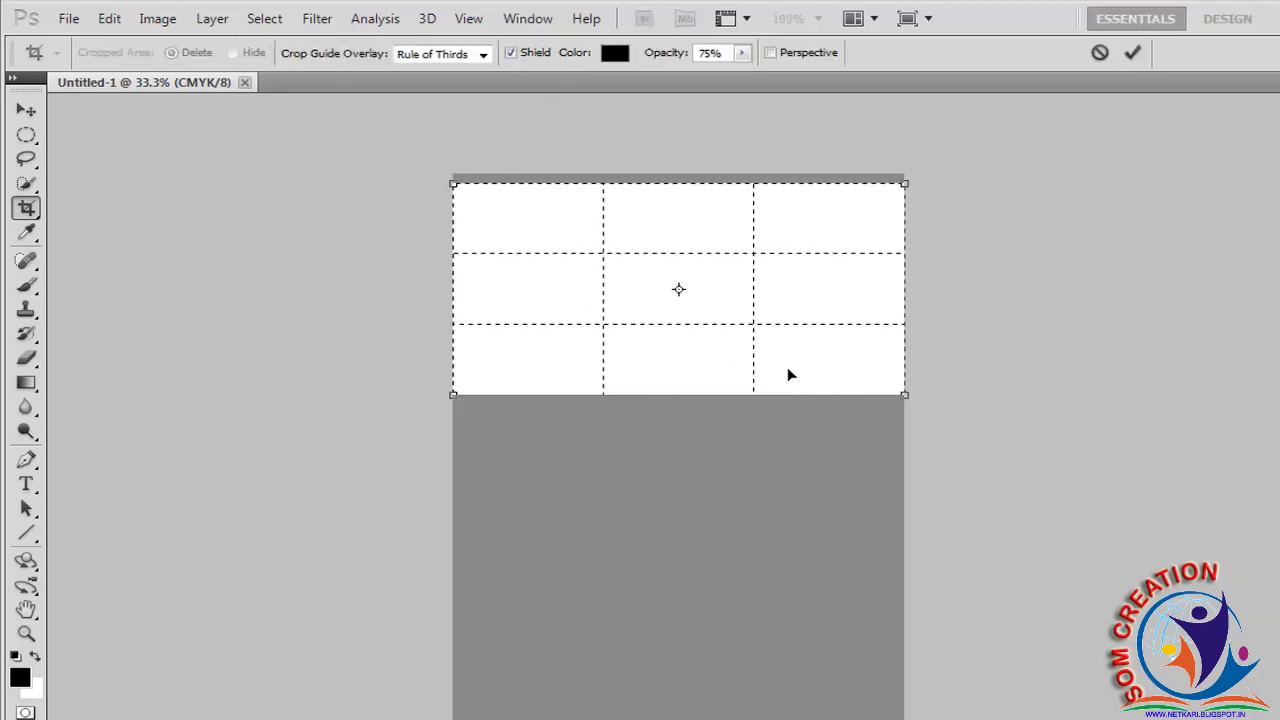
drag(787, 367, 781, 351)
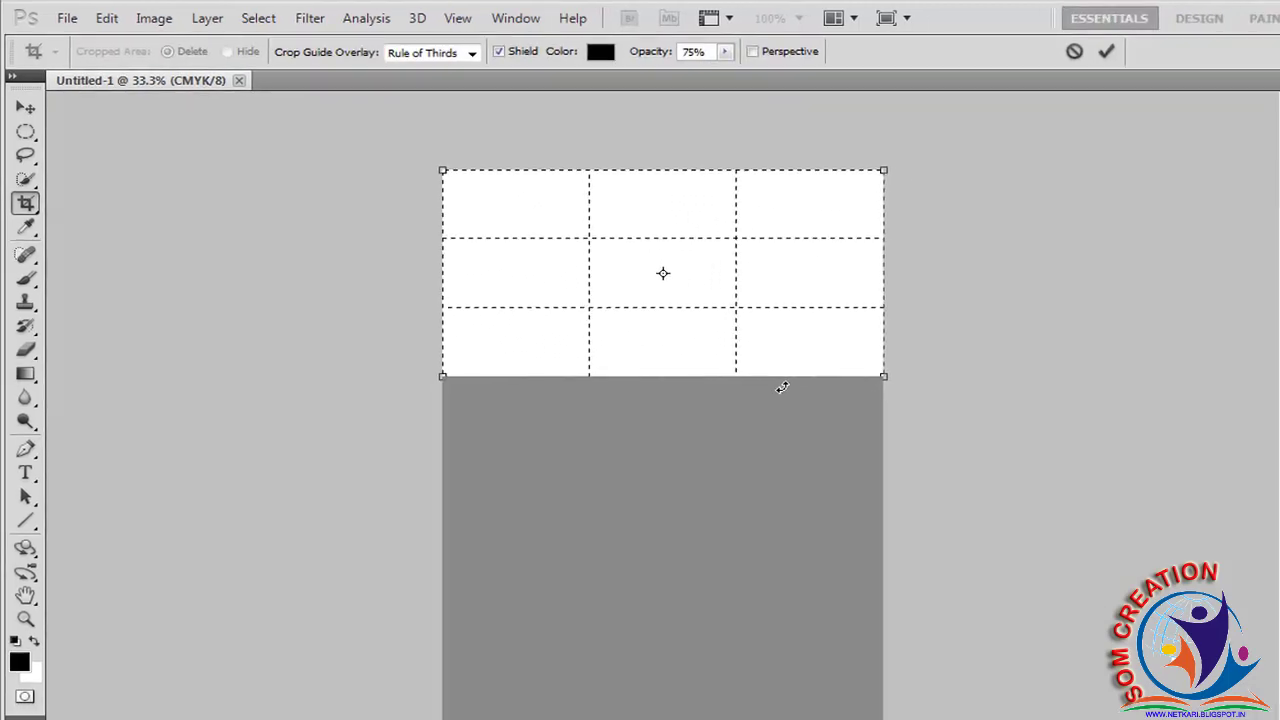
key(Return)
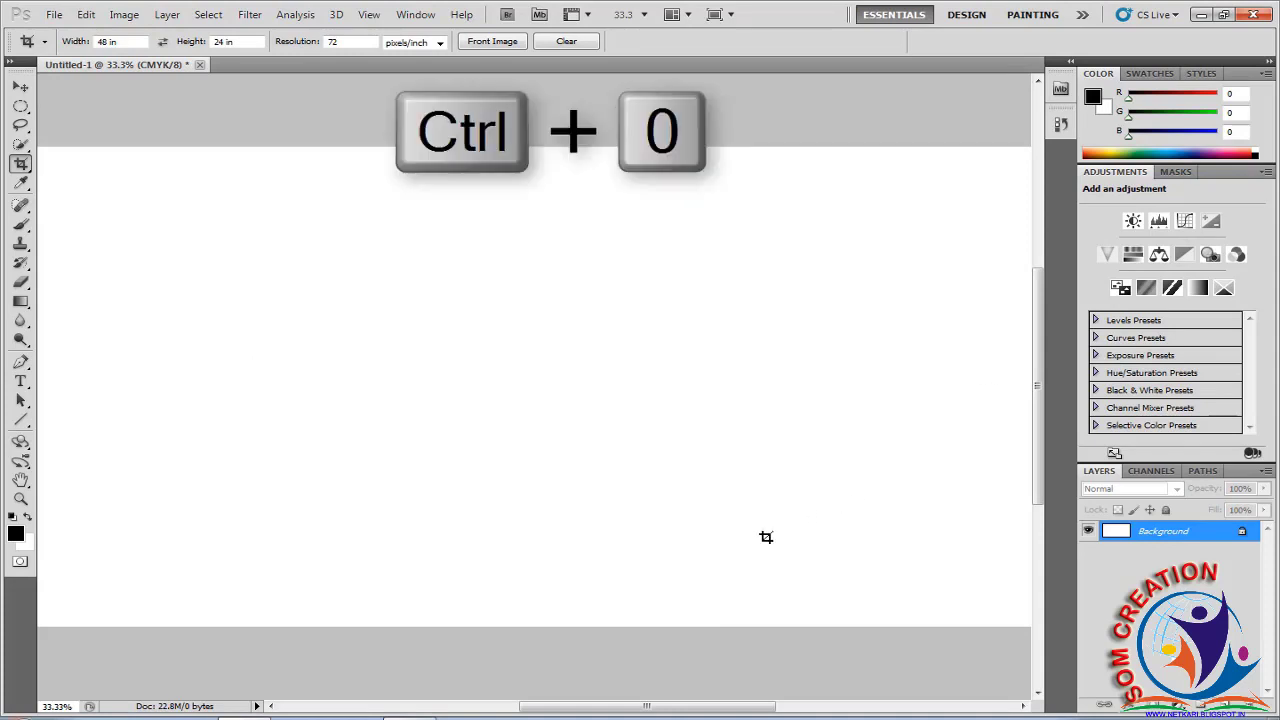
key(ctrl+0)
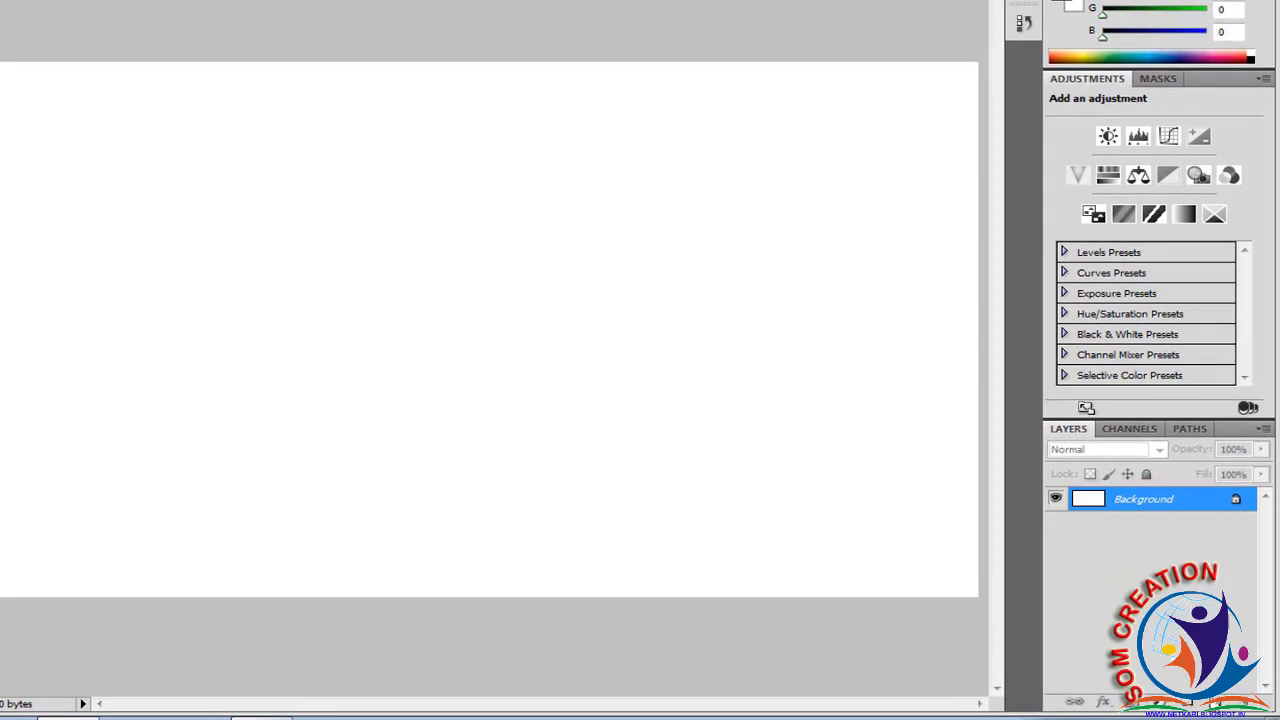
Step: Add a new layer and fill it with a Light Spectrum linear gradient running from the canvas's lower edge to its upper edge
click(1210, 702)
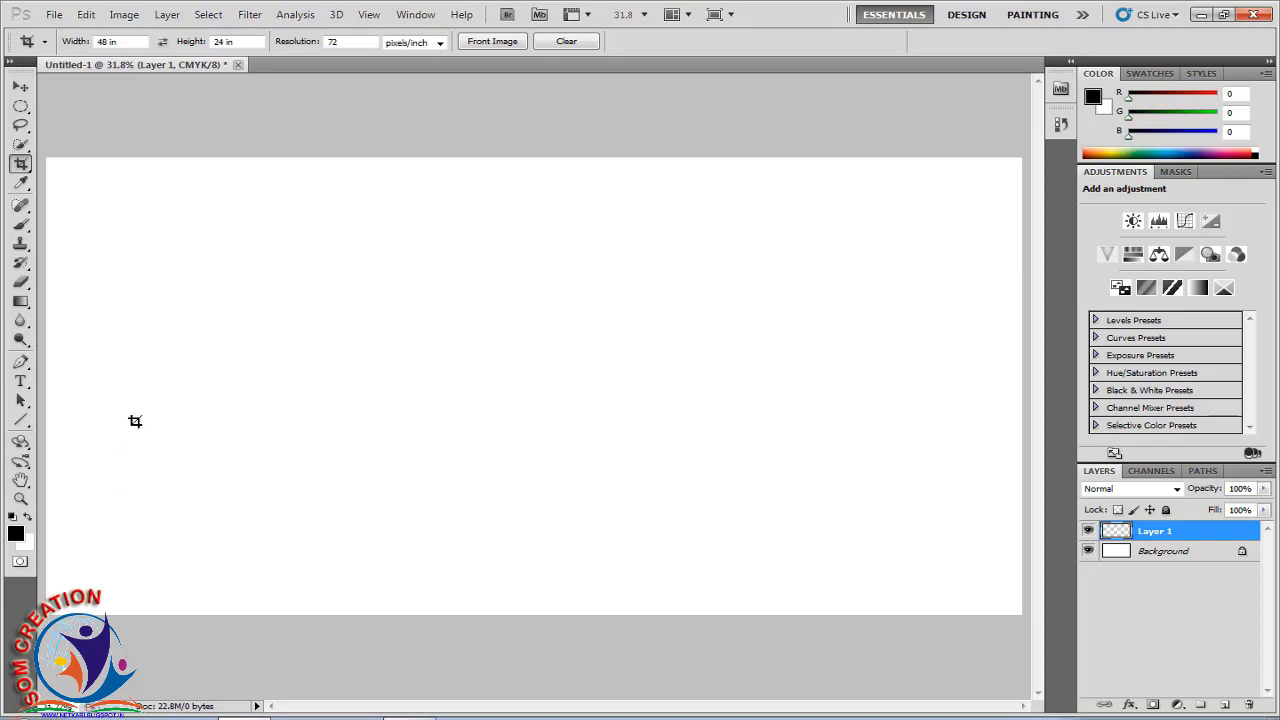
key(g)
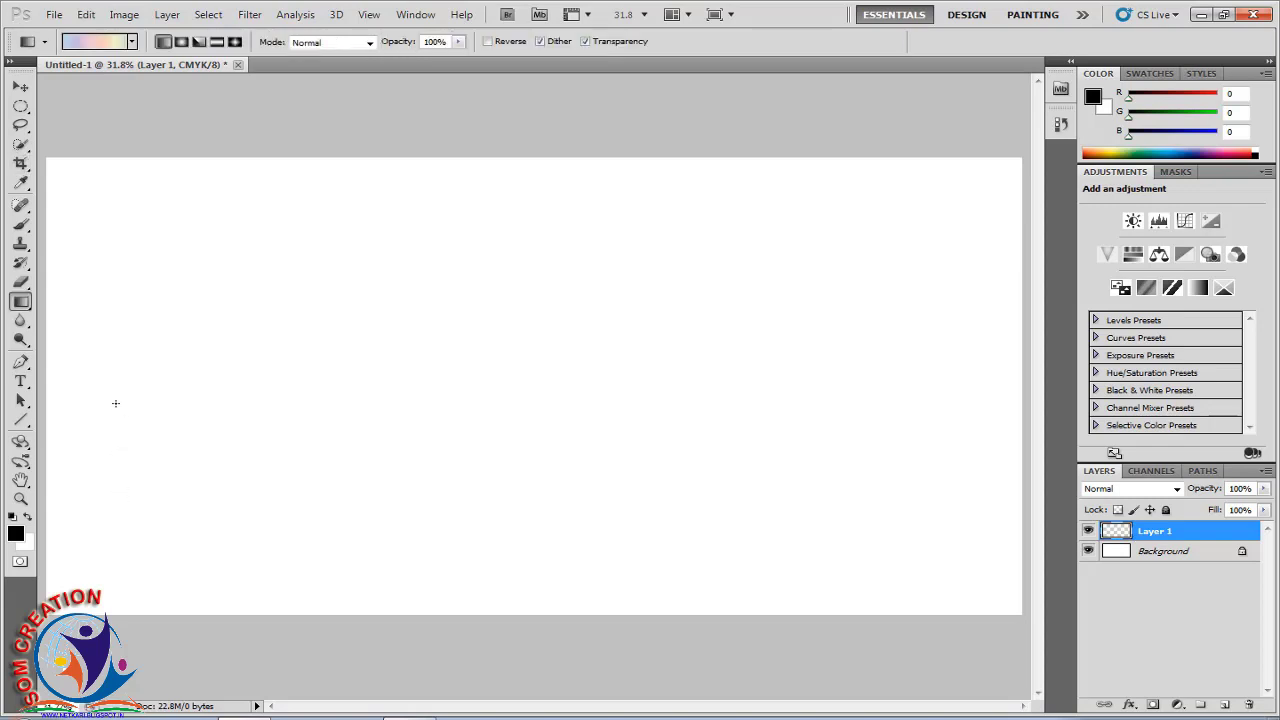
click(131, 41)
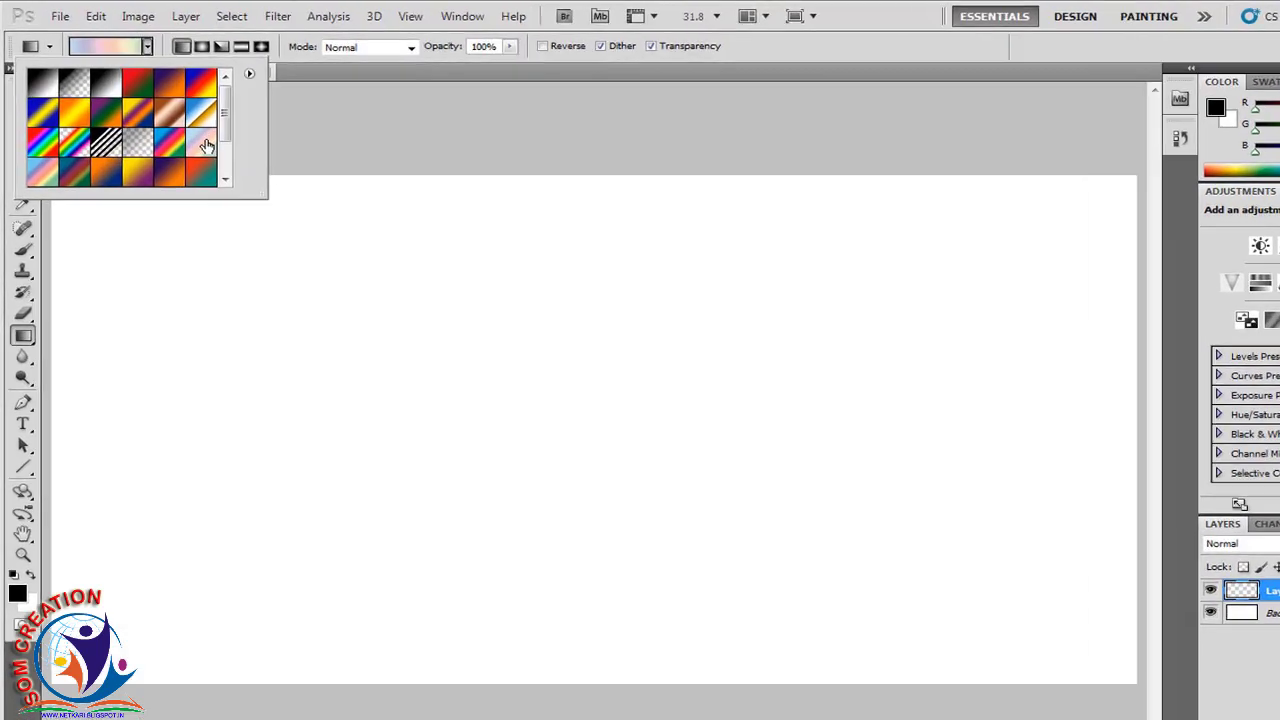
click(140, 48)
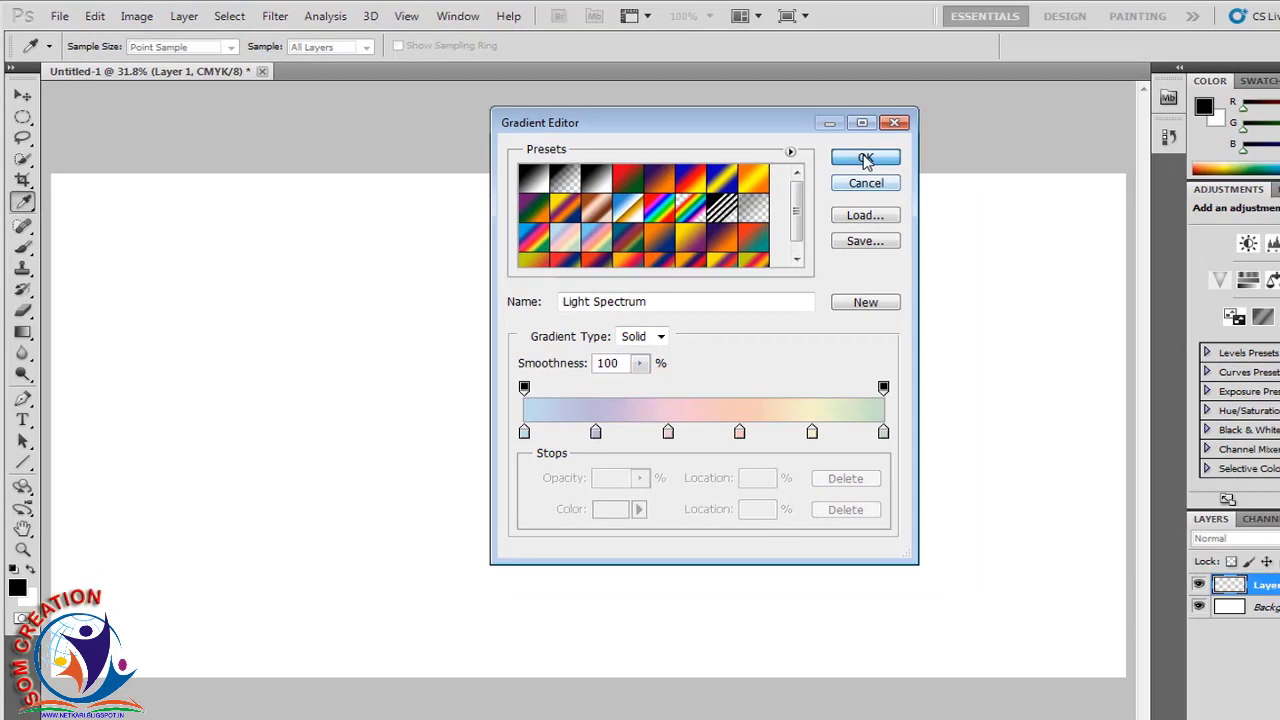
click(927, 168)
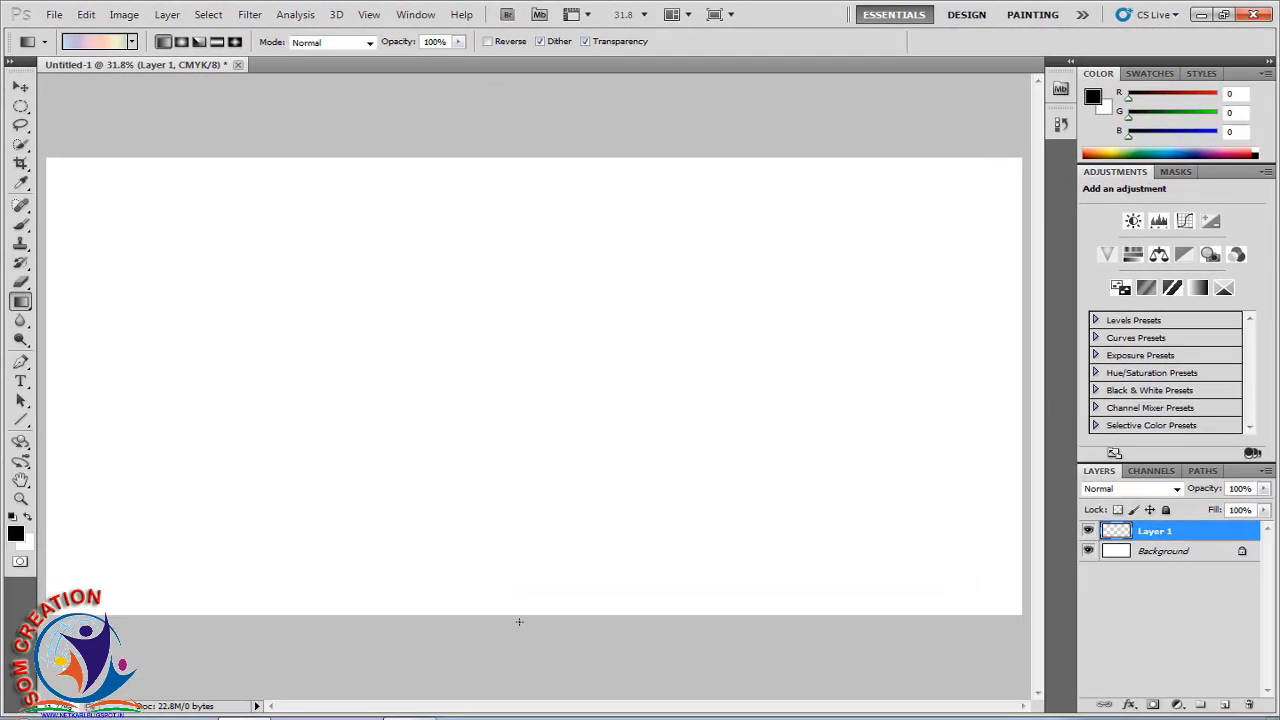
drag(524, 612, 546, 155)
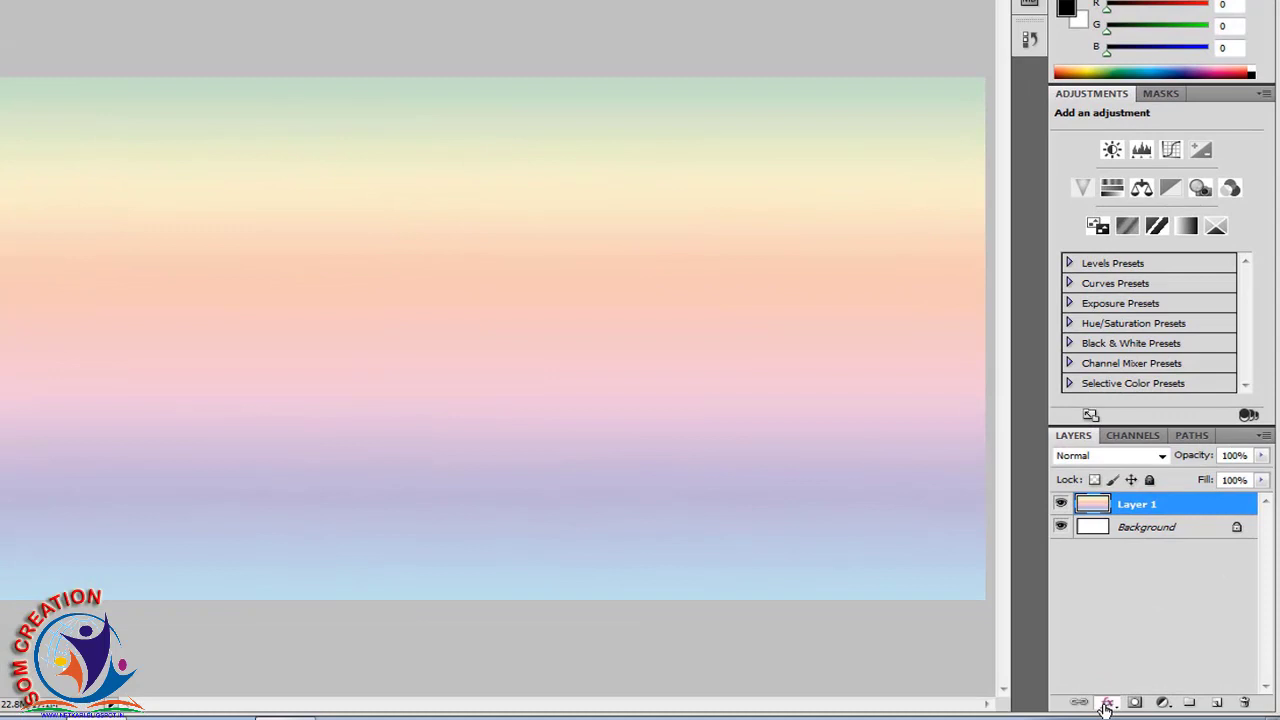
Step: Add a Pattern Overlay layer style to the gradient layer, using the light peach paper pattern
click(1130, 705)
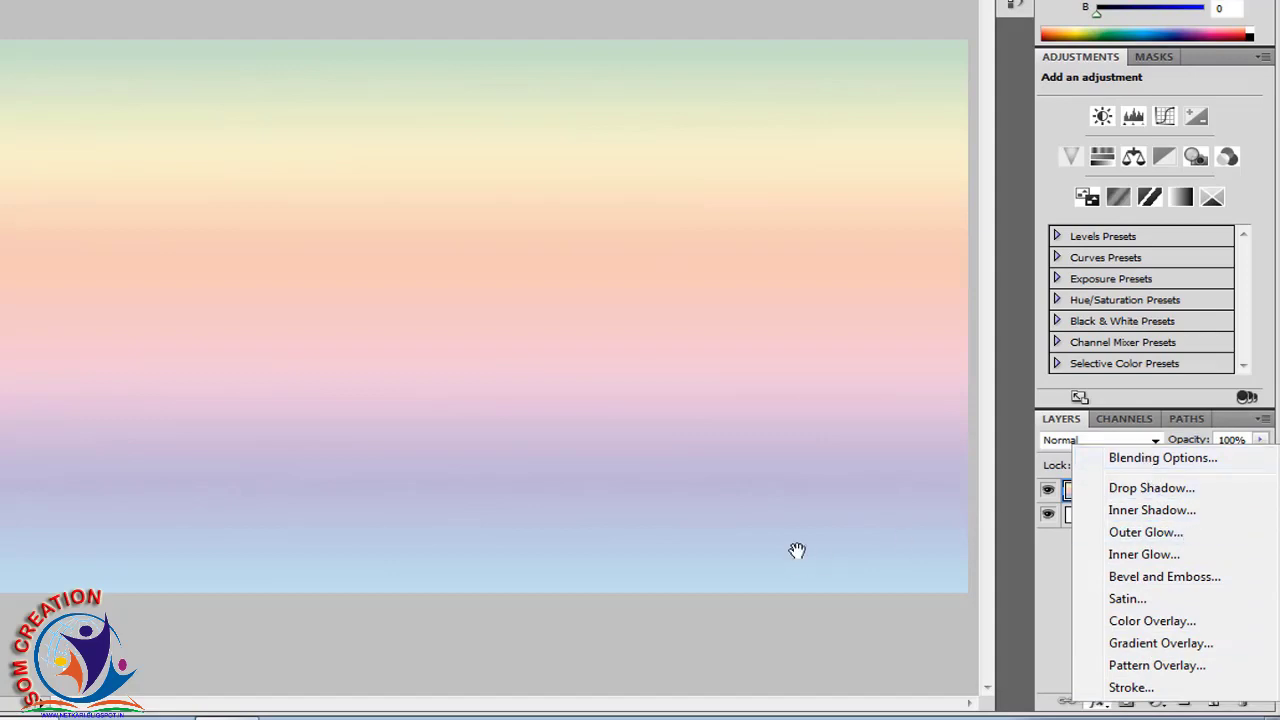
key(Return)
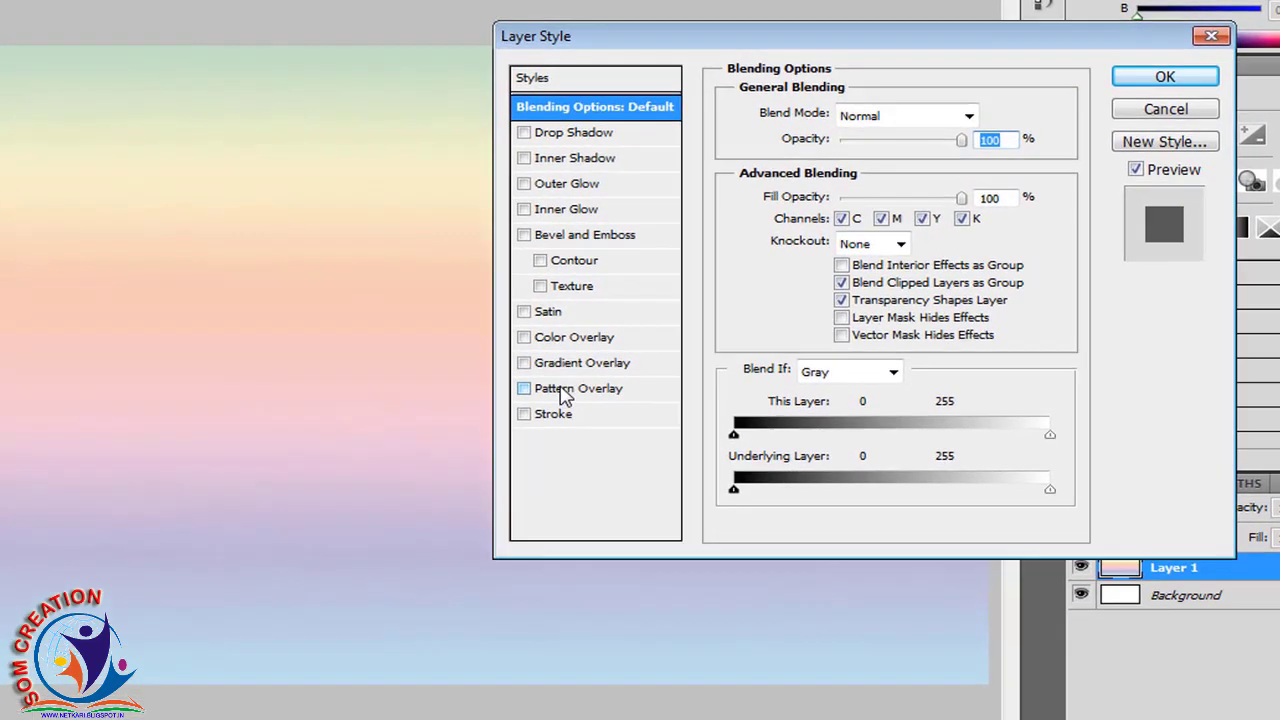
click(565, 393)
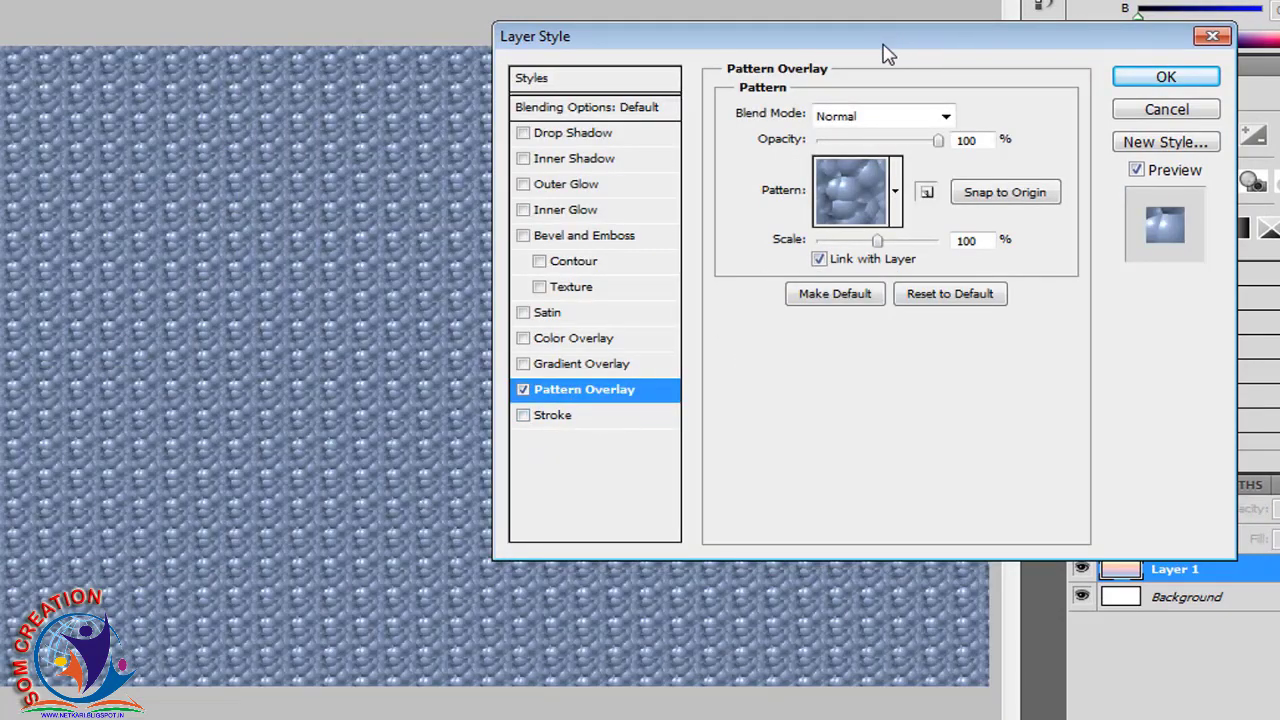
drag(884, 54, 403, 174)
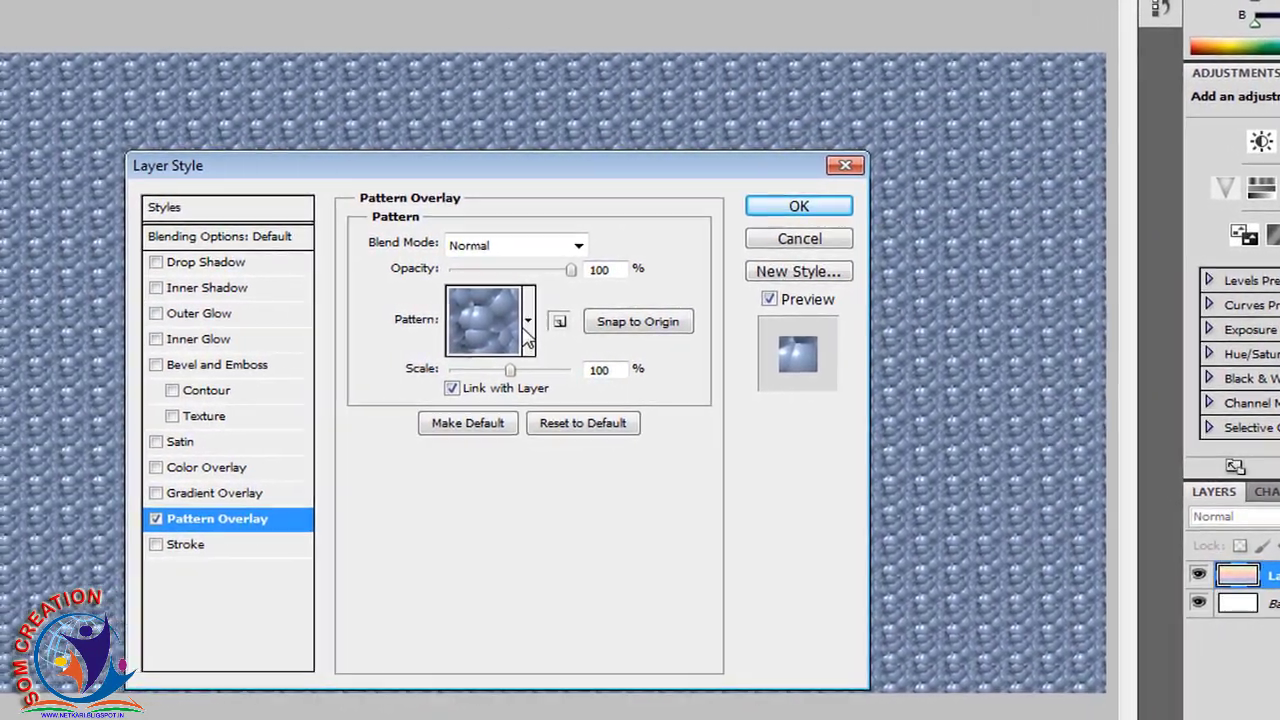
click(444, 316)
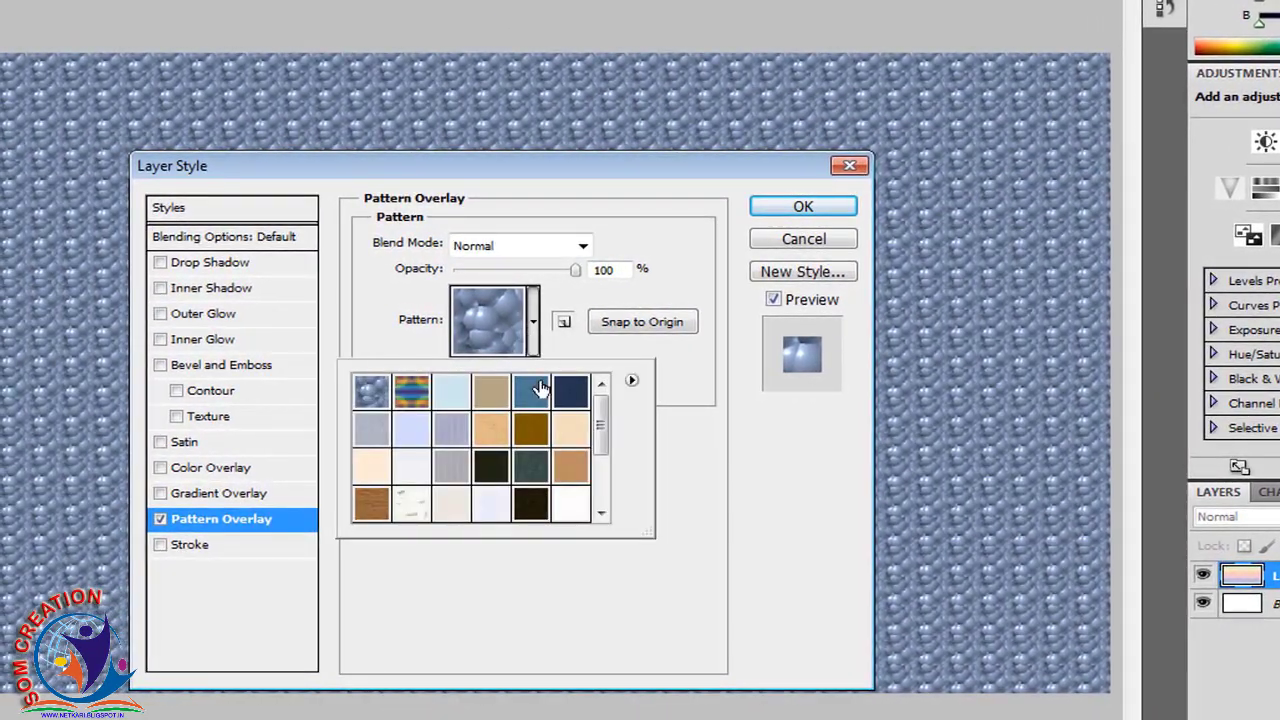
click(388, 474)
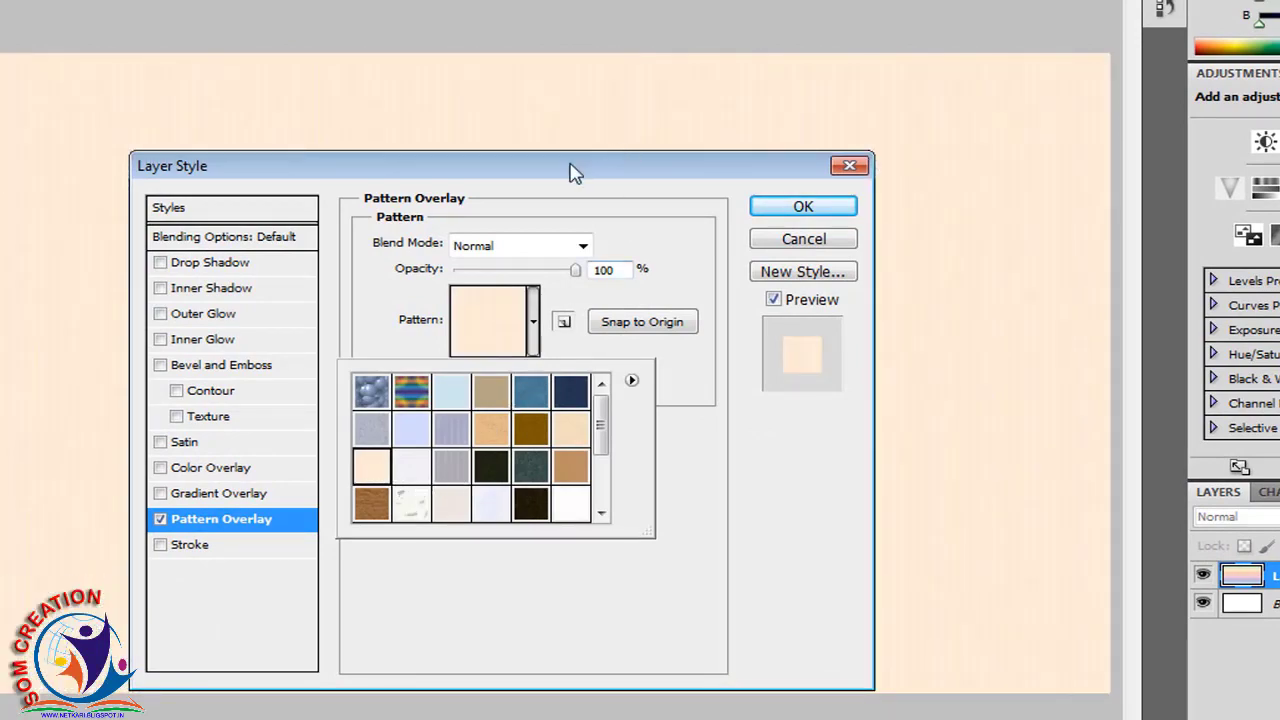
drag(575, 172, 651, 166)
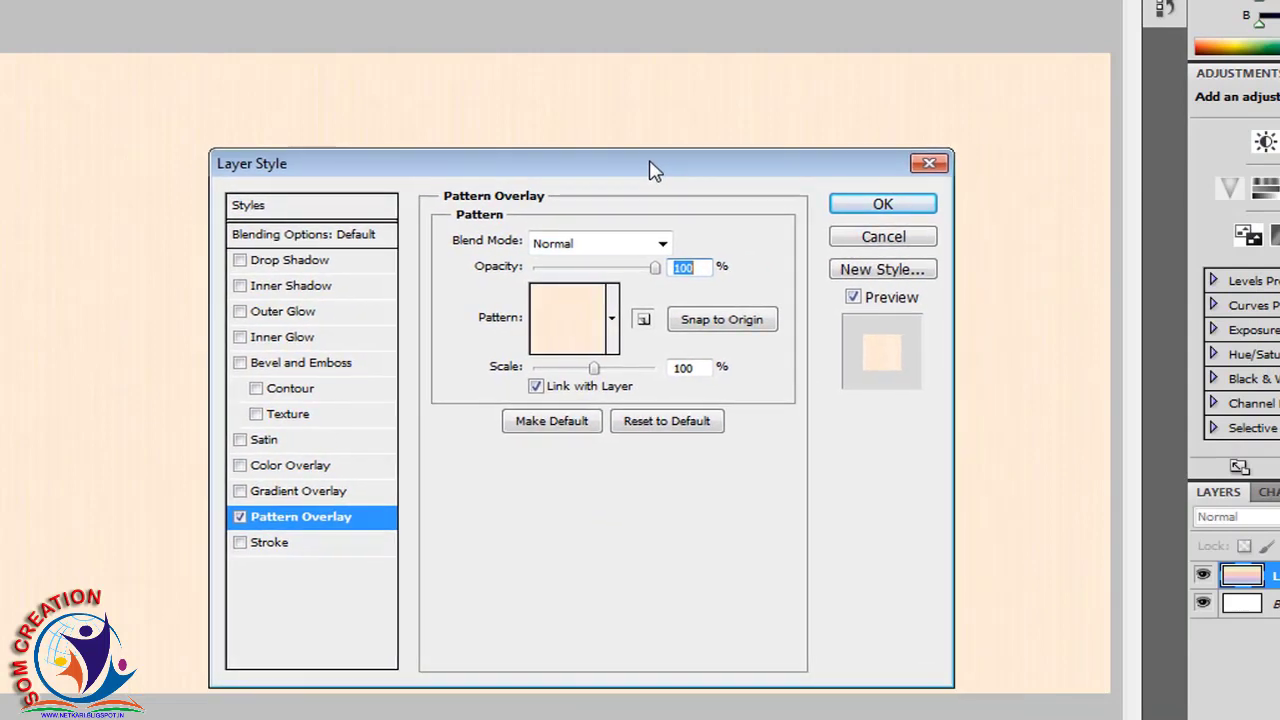
click(613, 318)
click(714, 380)
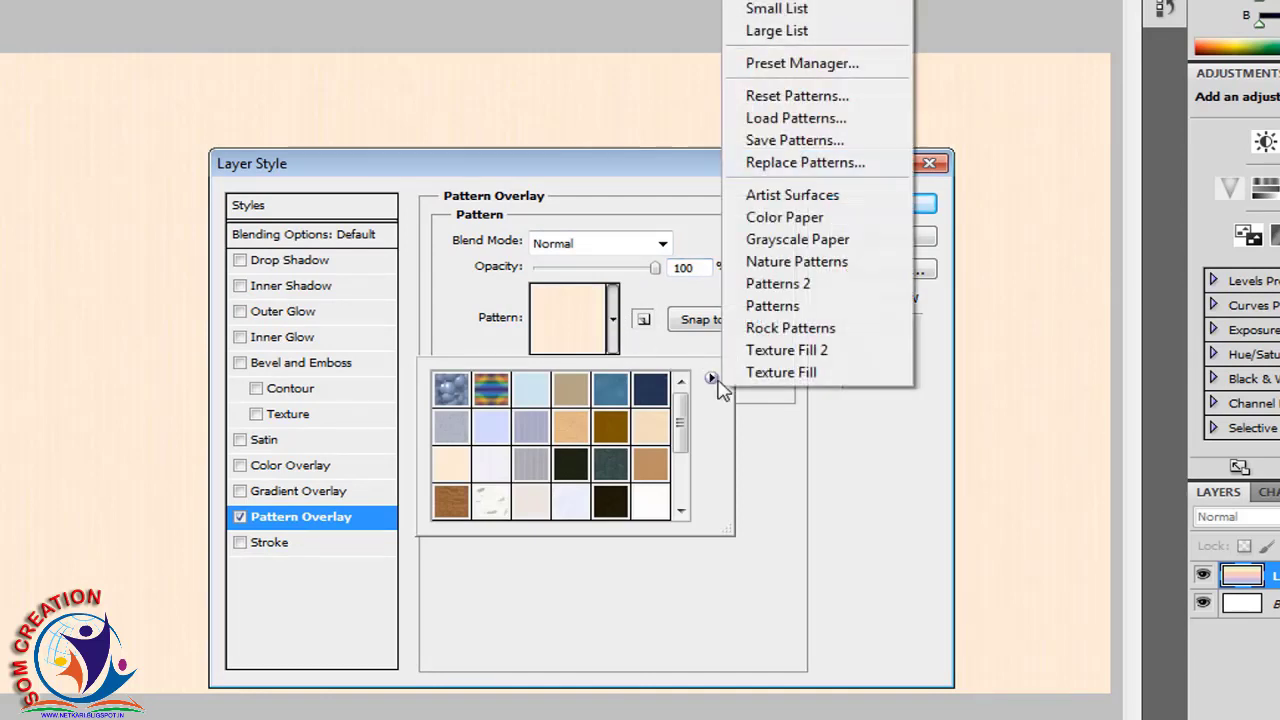
click(800, 284)
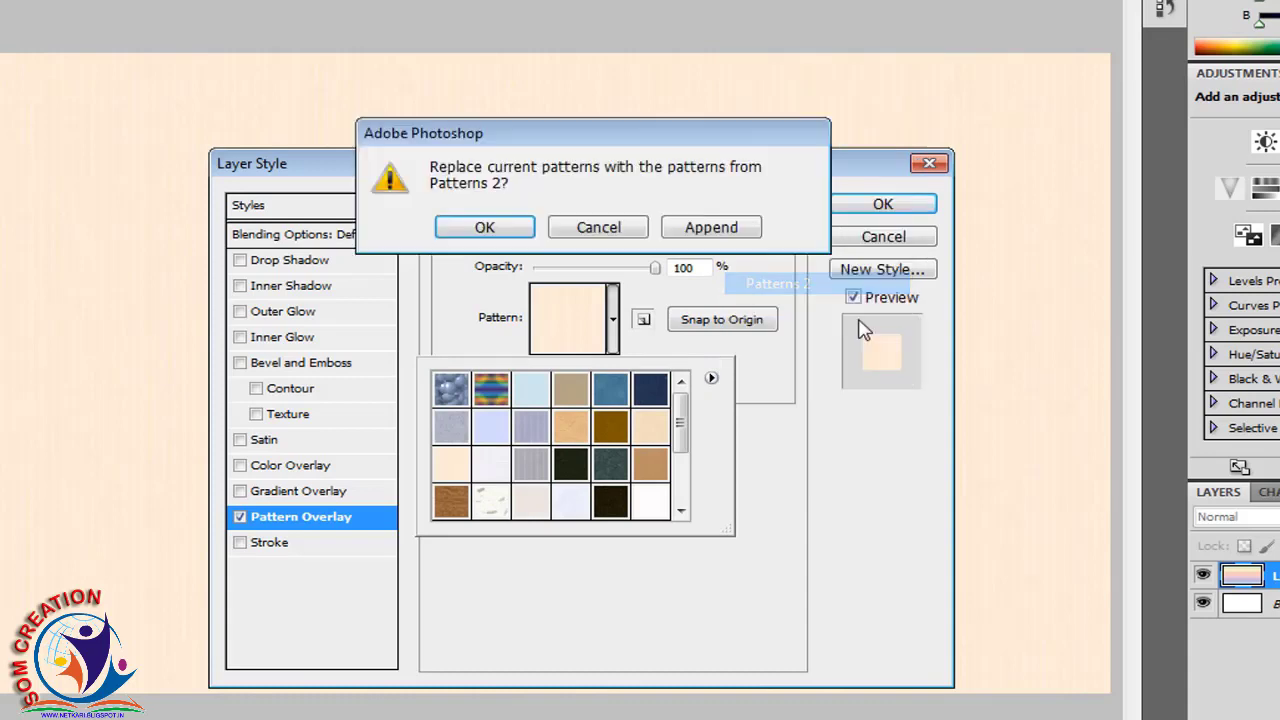
click(612, 232)
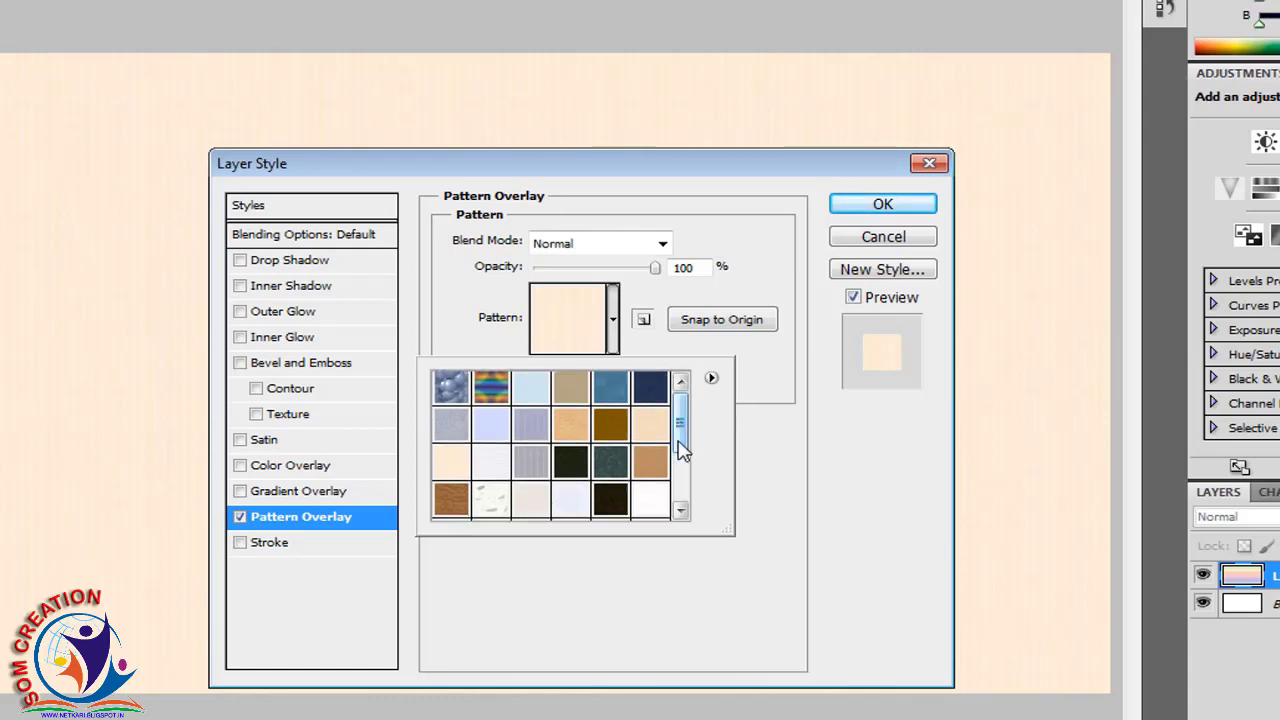
Step: Switch the Pattern Overlay to the pale pinkish-beige paper pattern, set its scale to 221%, and apply the layer style
scroll(677, 441, down, 3)
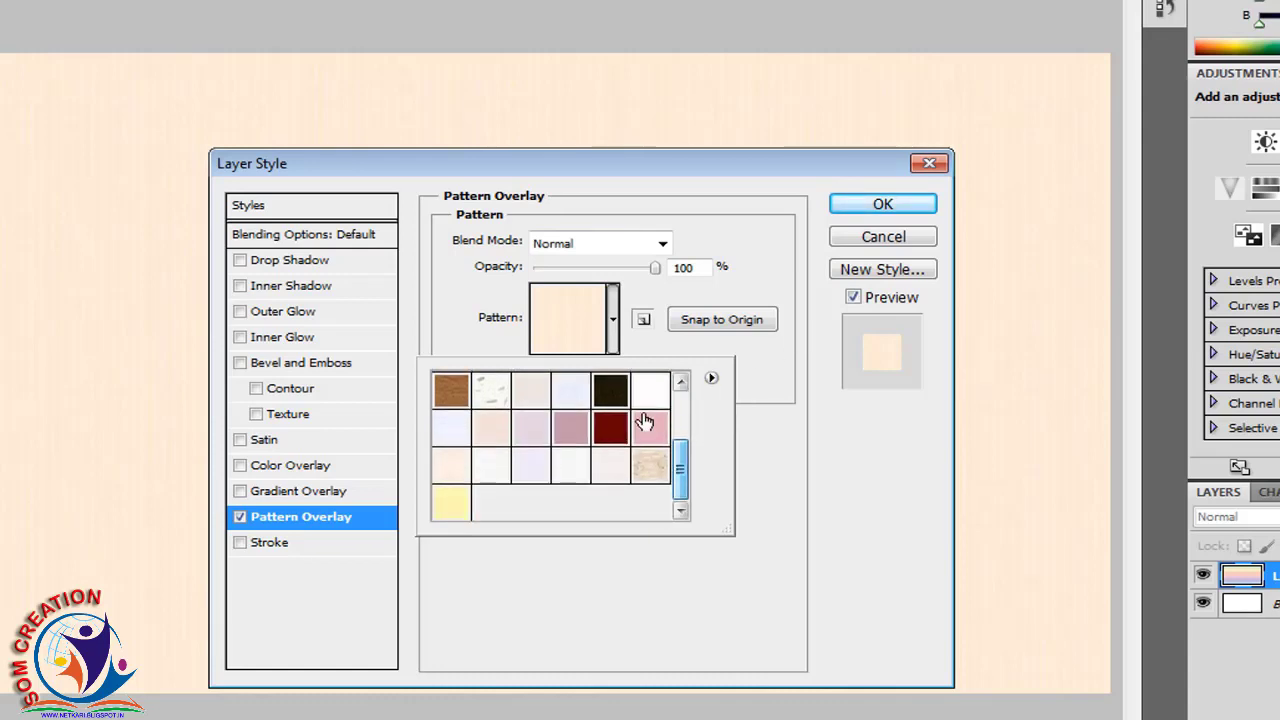
click(494, 443)
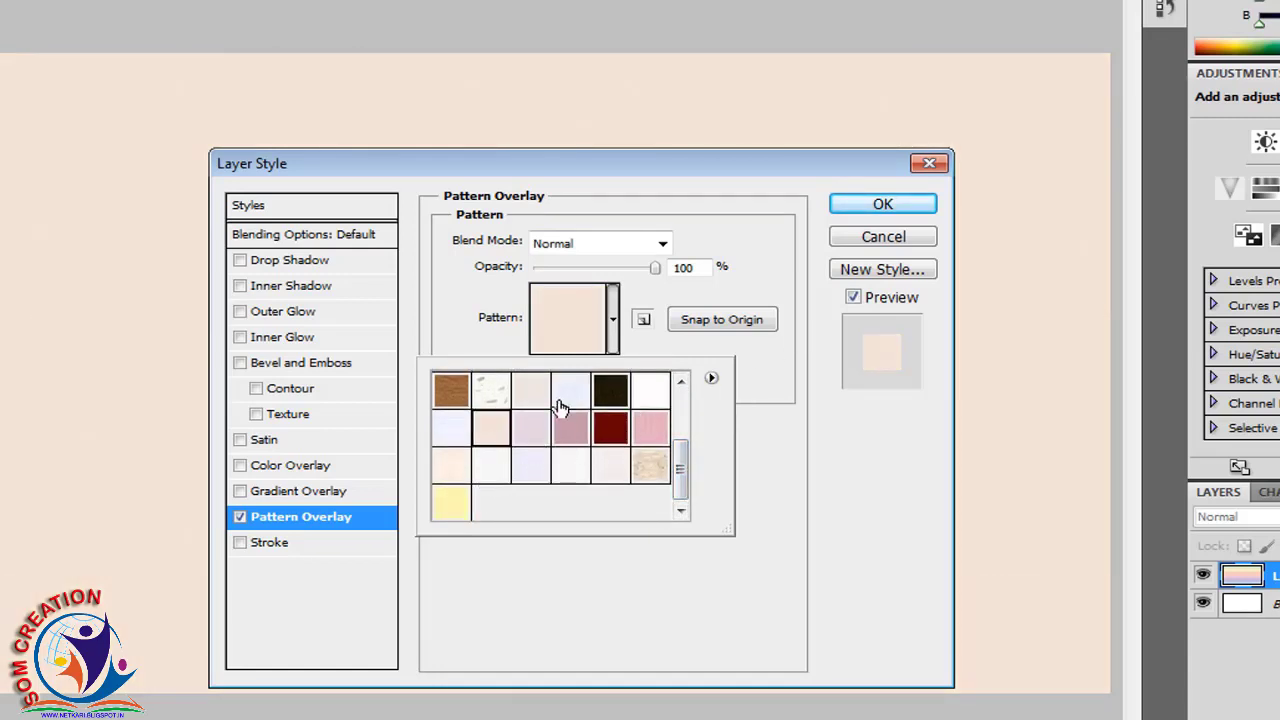
click(614, 316)
mouse_move(597, 369)
mouse_down()
mouse_move(648, 382)
mouse_move(606, 371)
mouse_up()
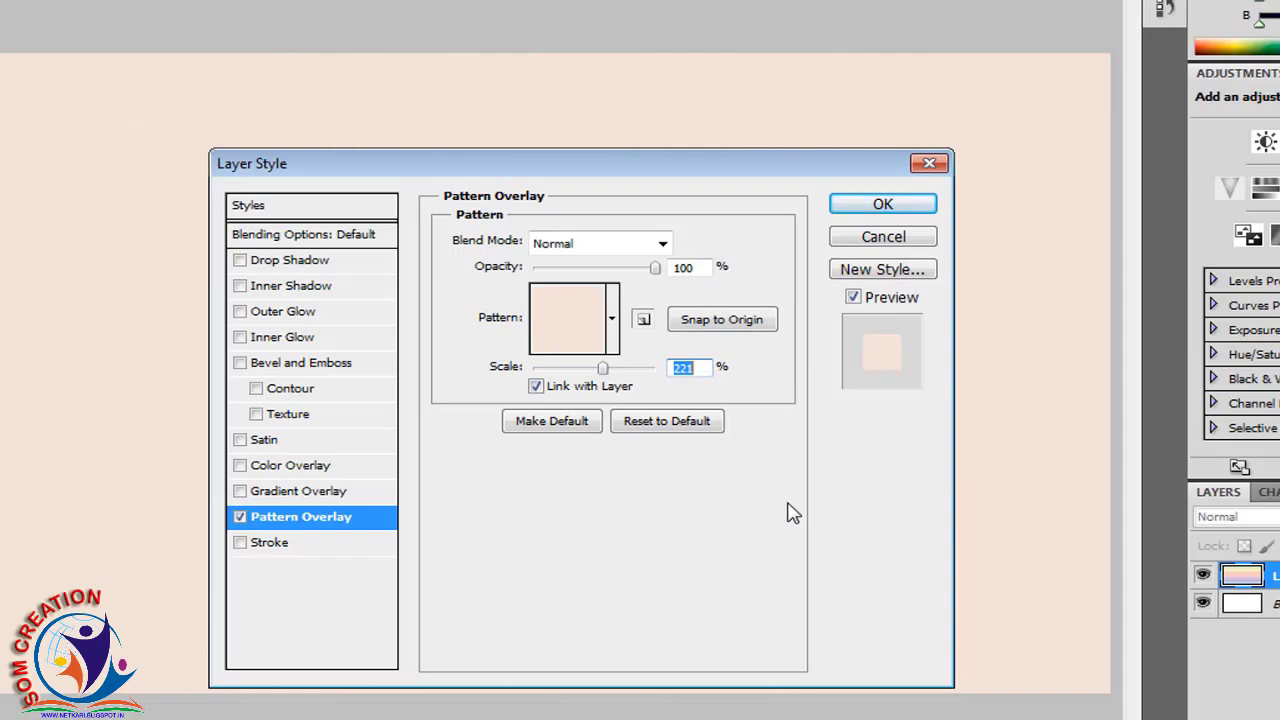
click(884, 203)
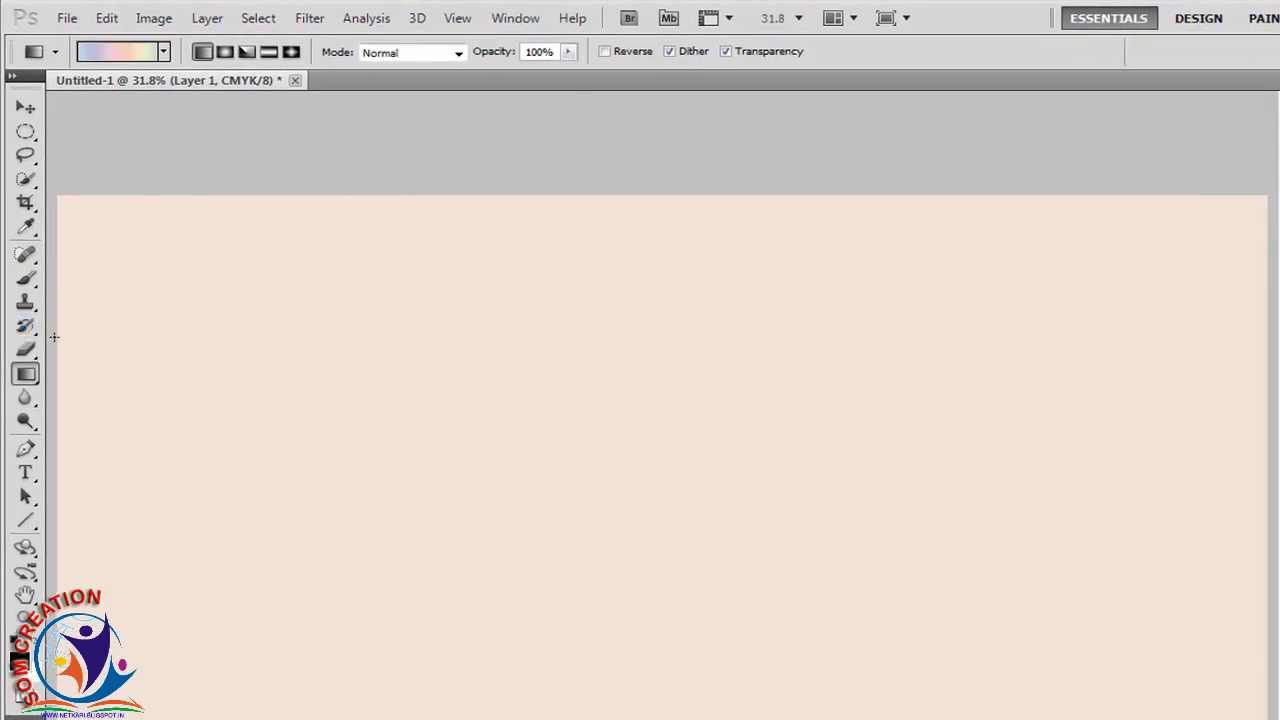
Step: Choose the Brush tool and pick the 2478 px symmetrical floral ornament preset from the installed brushes
click(22, 283)
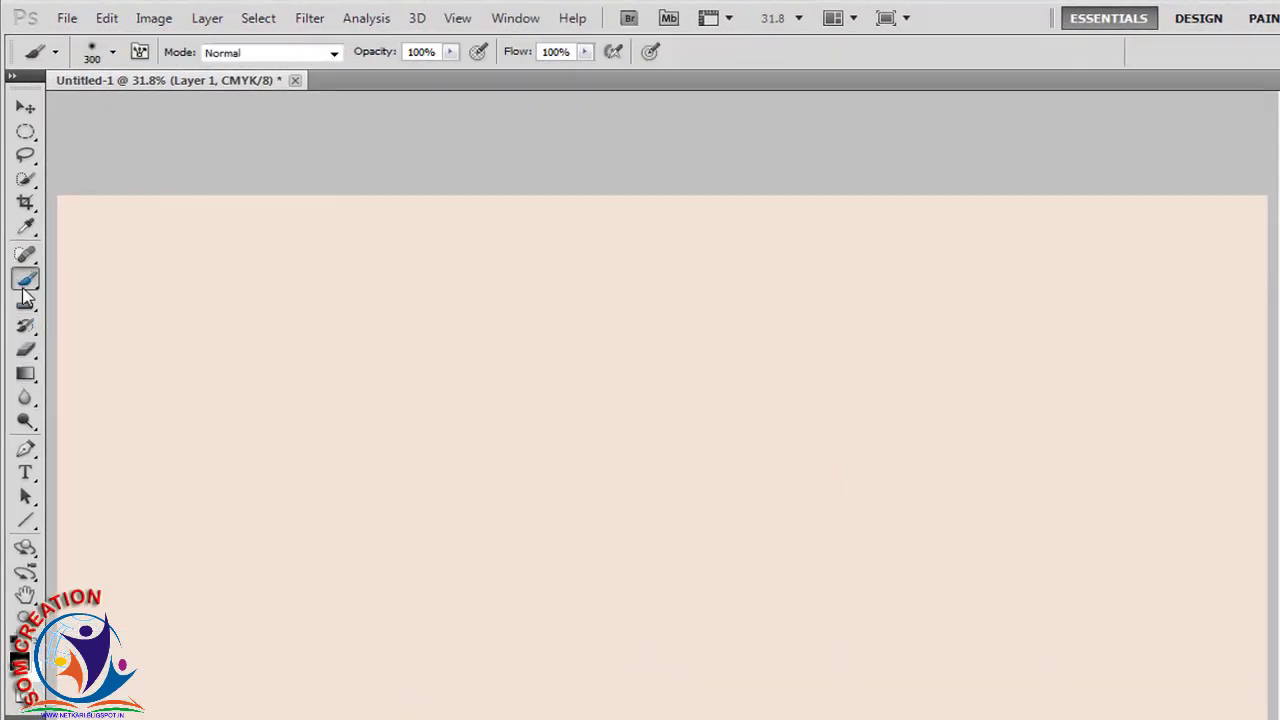
click(115, 52)
mouse_move(251, 205)
mouse_down()
mouse_move(253, 245)
mouse_move(288, 286)
mouse_up()
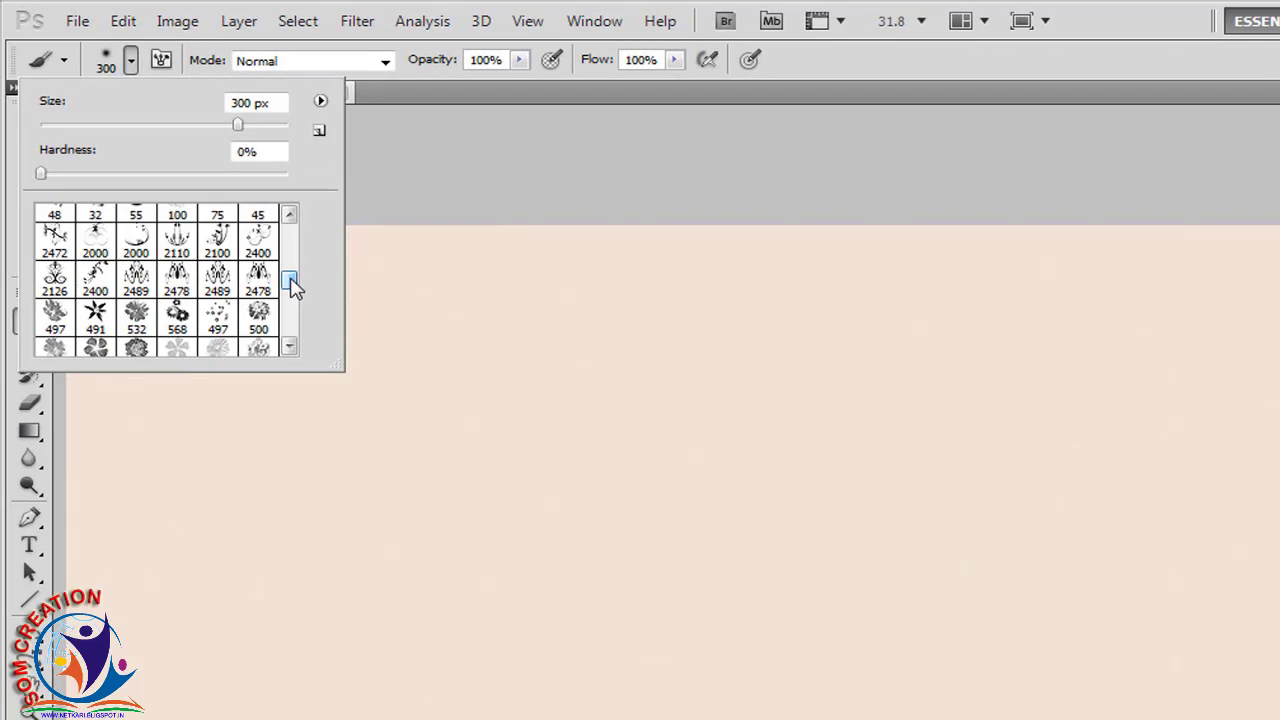
click(321, 101)
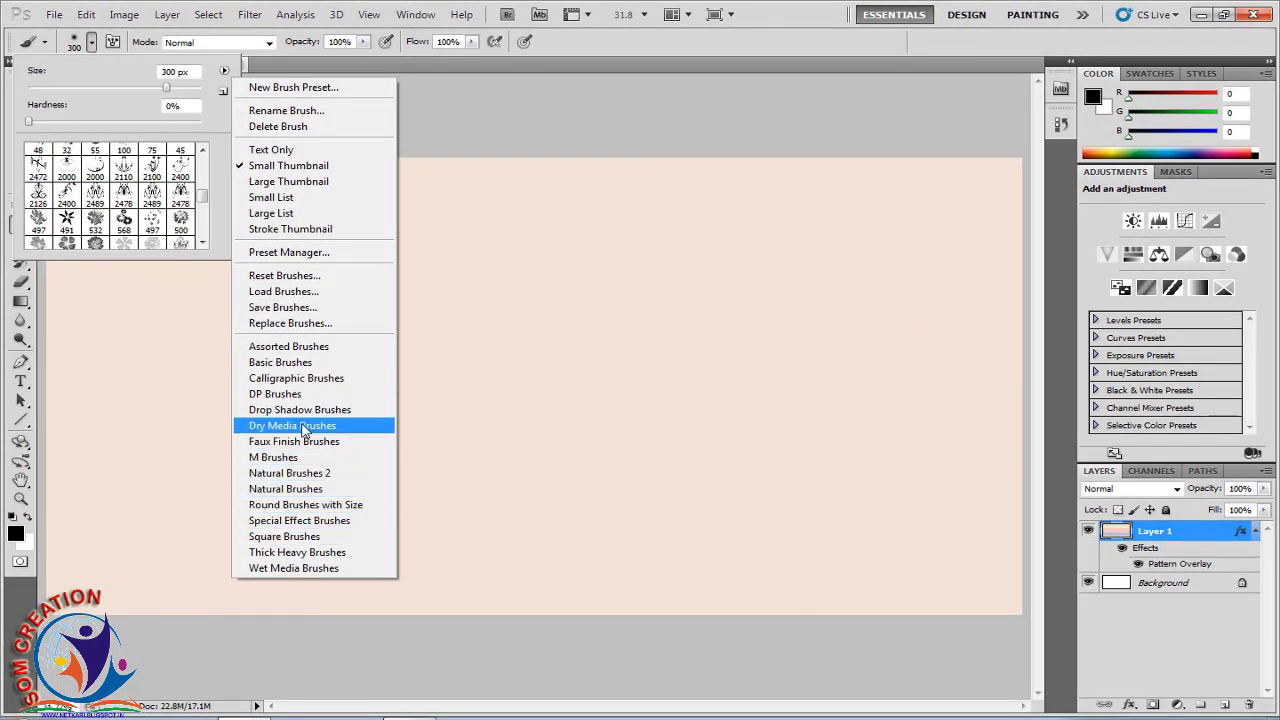
click(226, 72)
mouse_move(199, 201)
mouse_down()
mouse_move(200, 160)
mouse_move(202, 182)
mouse_up()
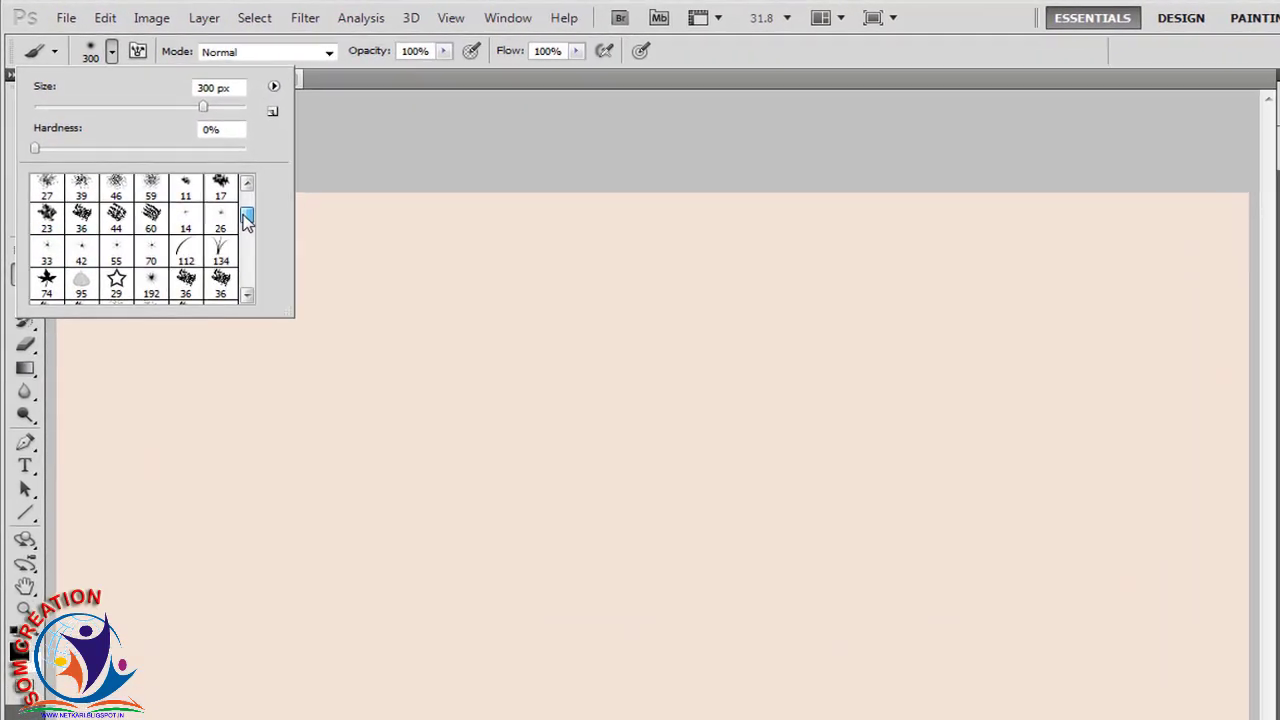
mouse_move(247, 220)
mouse_down()
mouse_move(251, 286)
mouse_move(251, 194)
mouse_move(255, 289)
mouse_up()
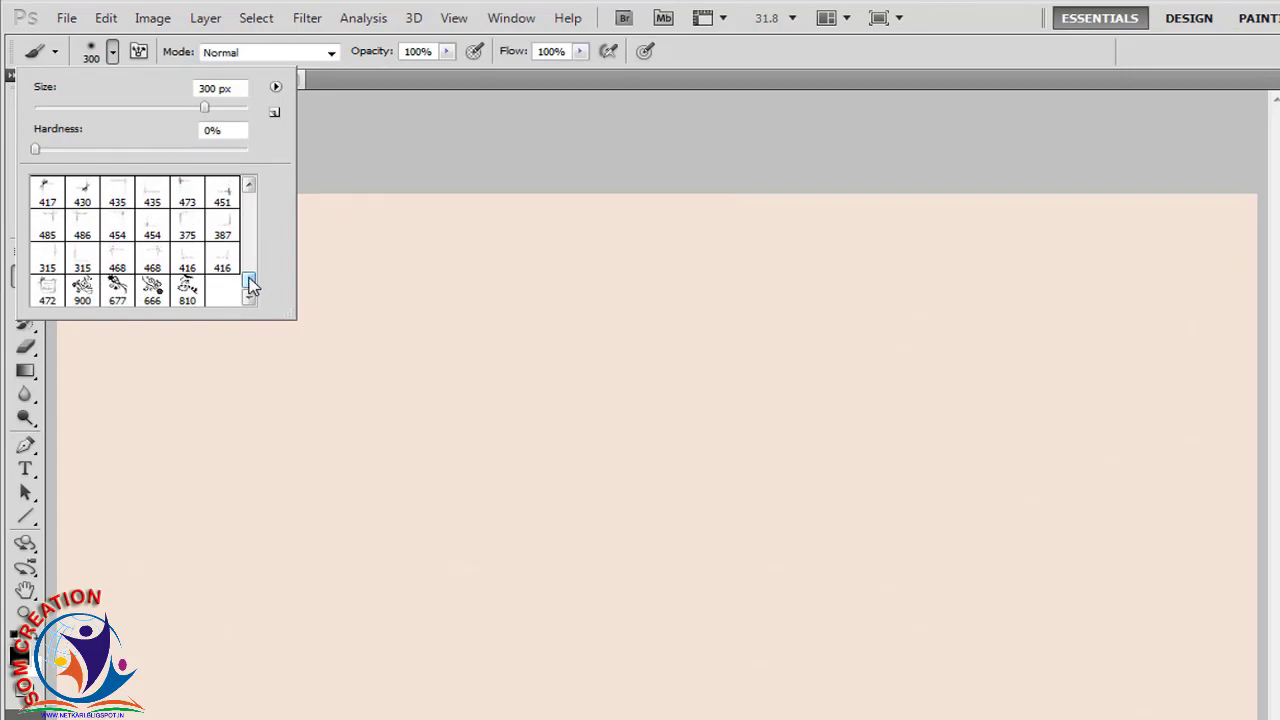
drag(250, 285, 252, 235)
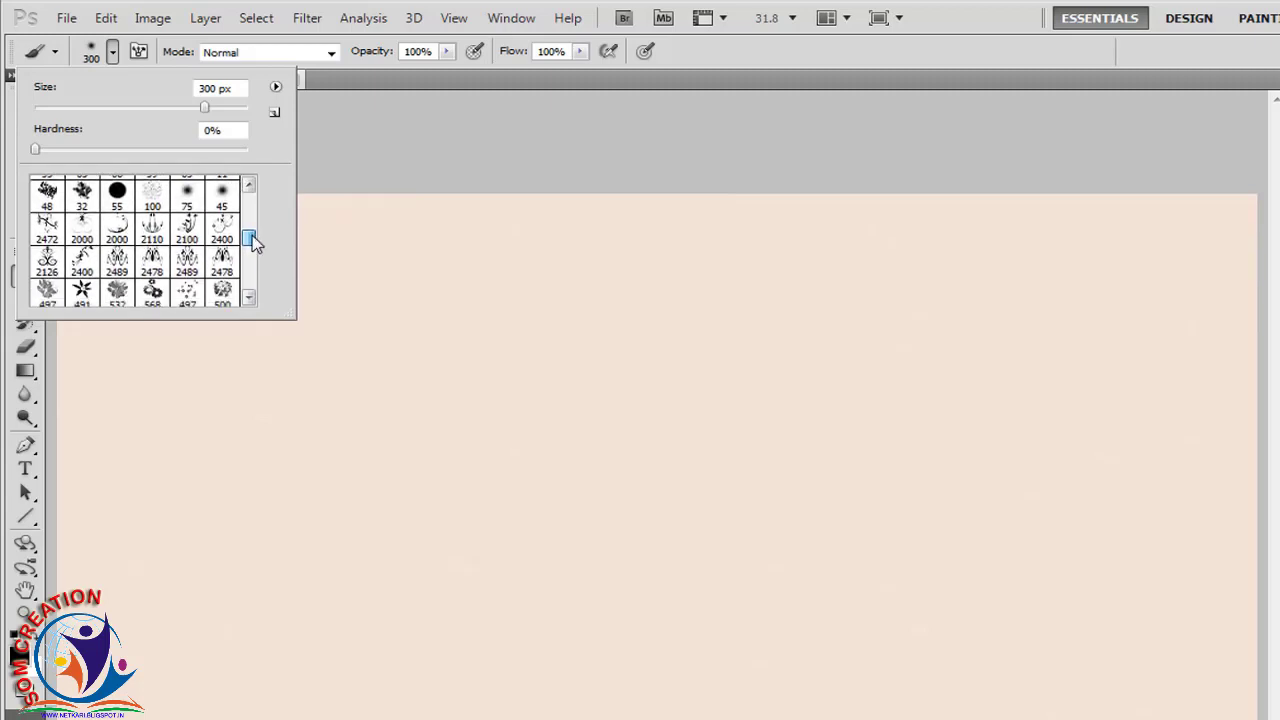
click(152, 262)
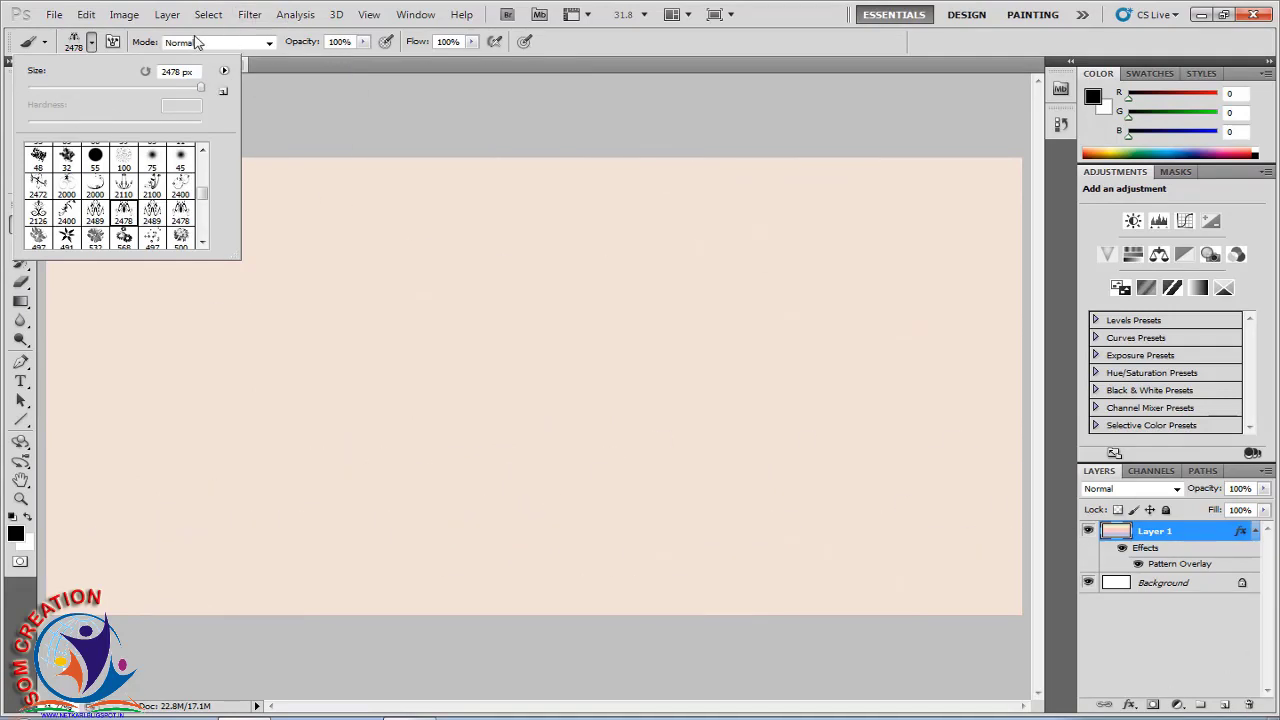
click(91, 42)
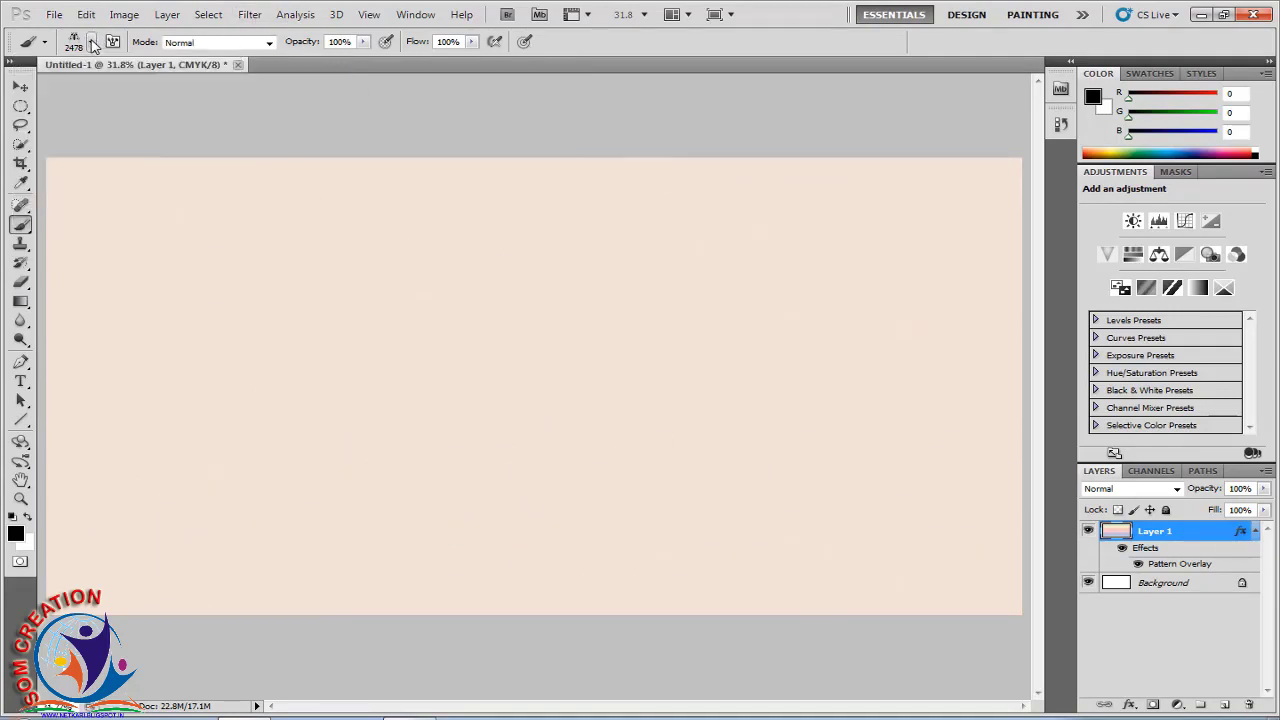
Step: Add a new layer and stamp the black floral ornament once, slightly left of the canvas's centre
click(1221, 708)
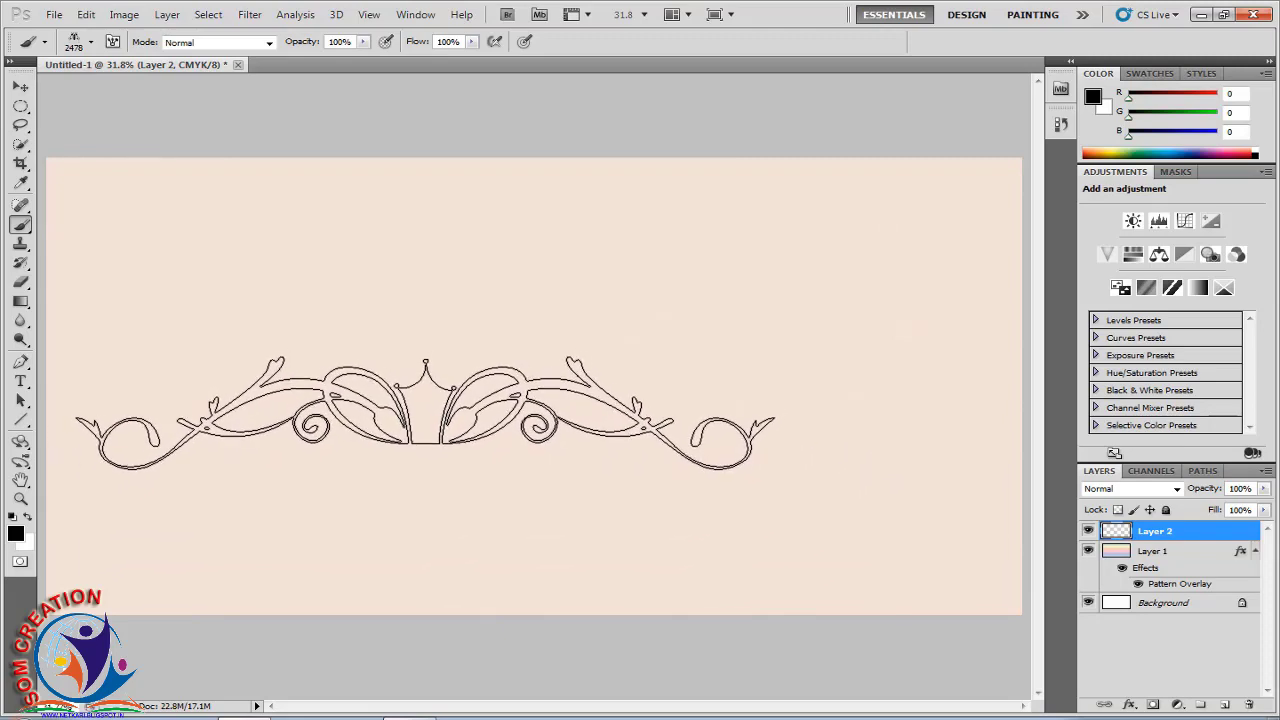
click(424, 414)
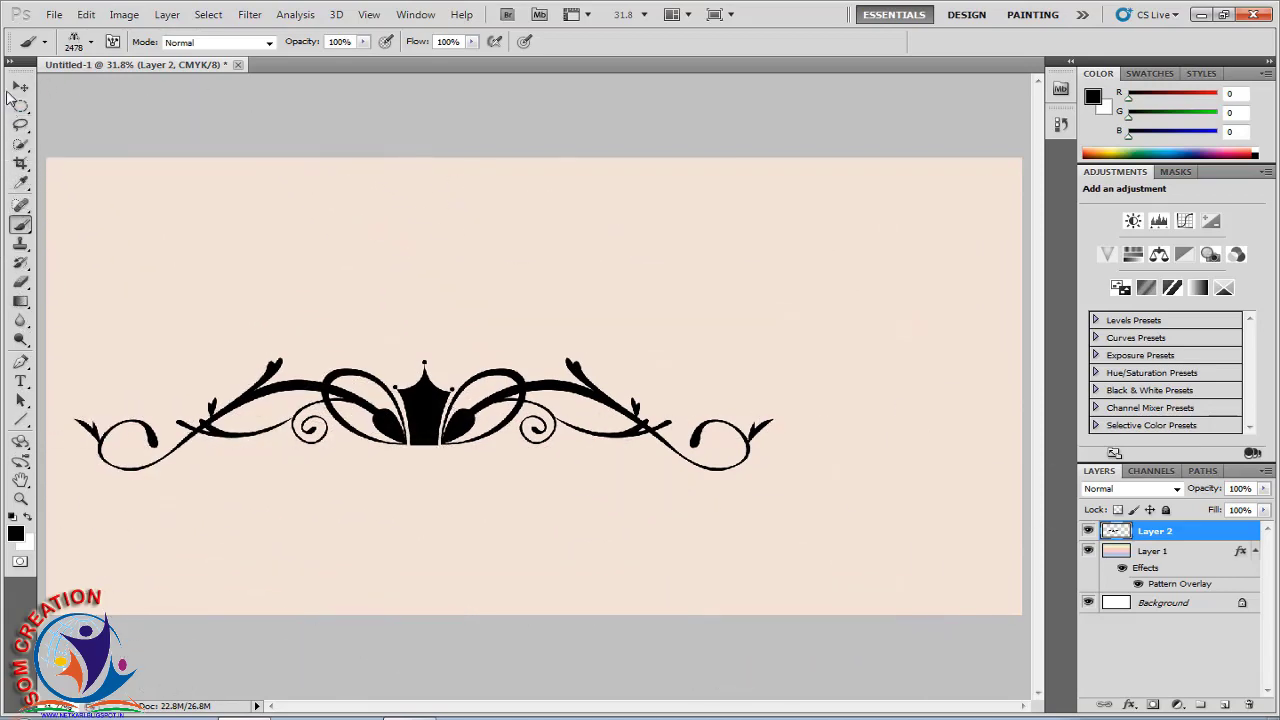
Step: Try to rotate the stamped ornament about 91° clockwise with Free Transform
click(16, 89)
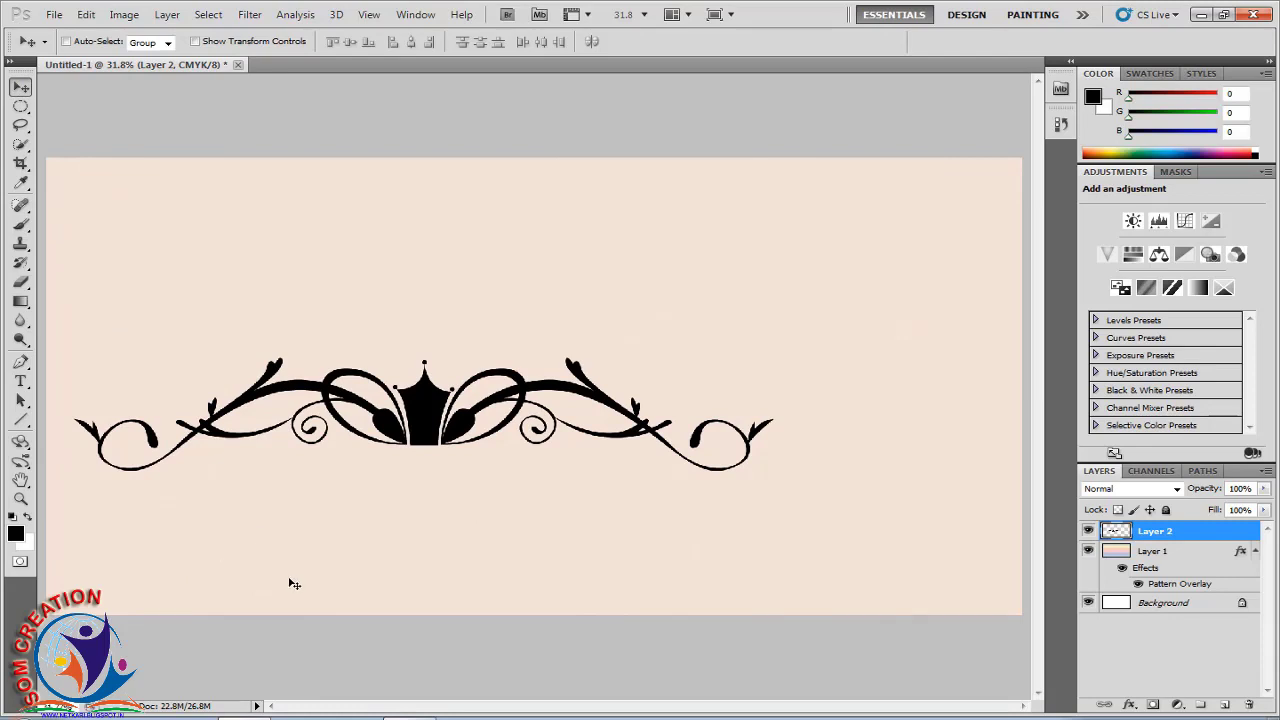
key(ctrl+t)
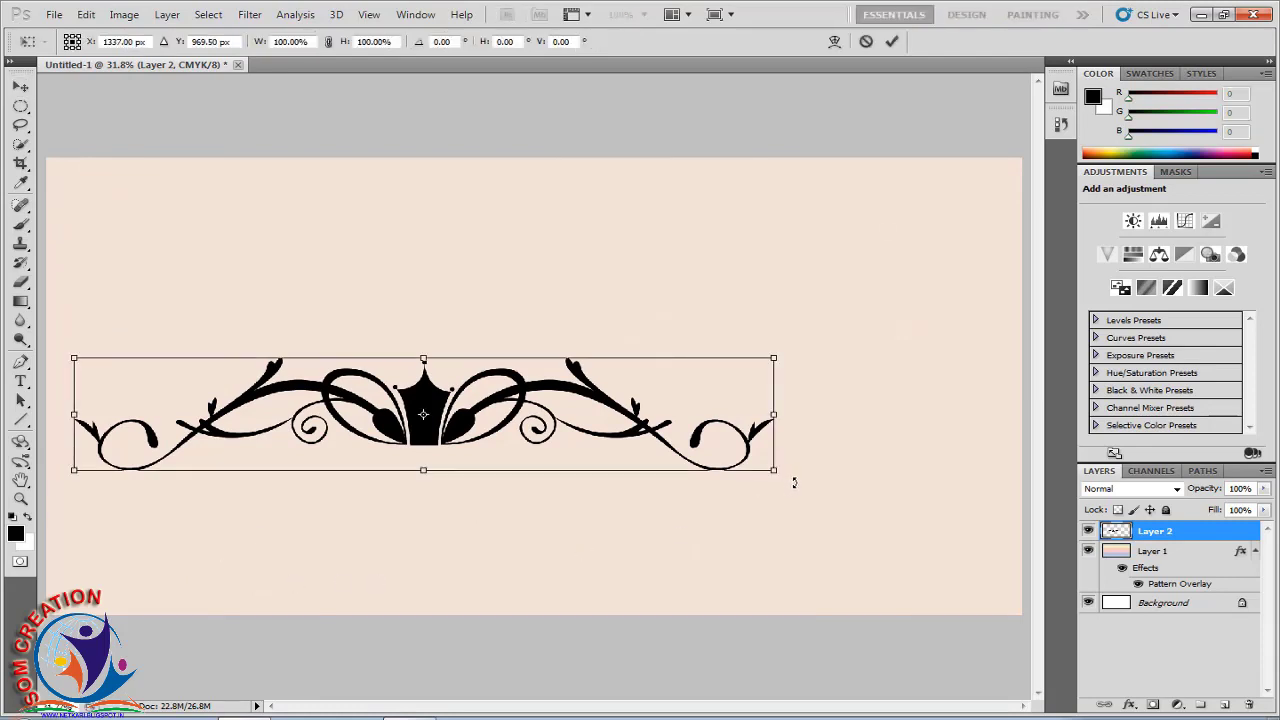
drag(794, 483, 361, 709)
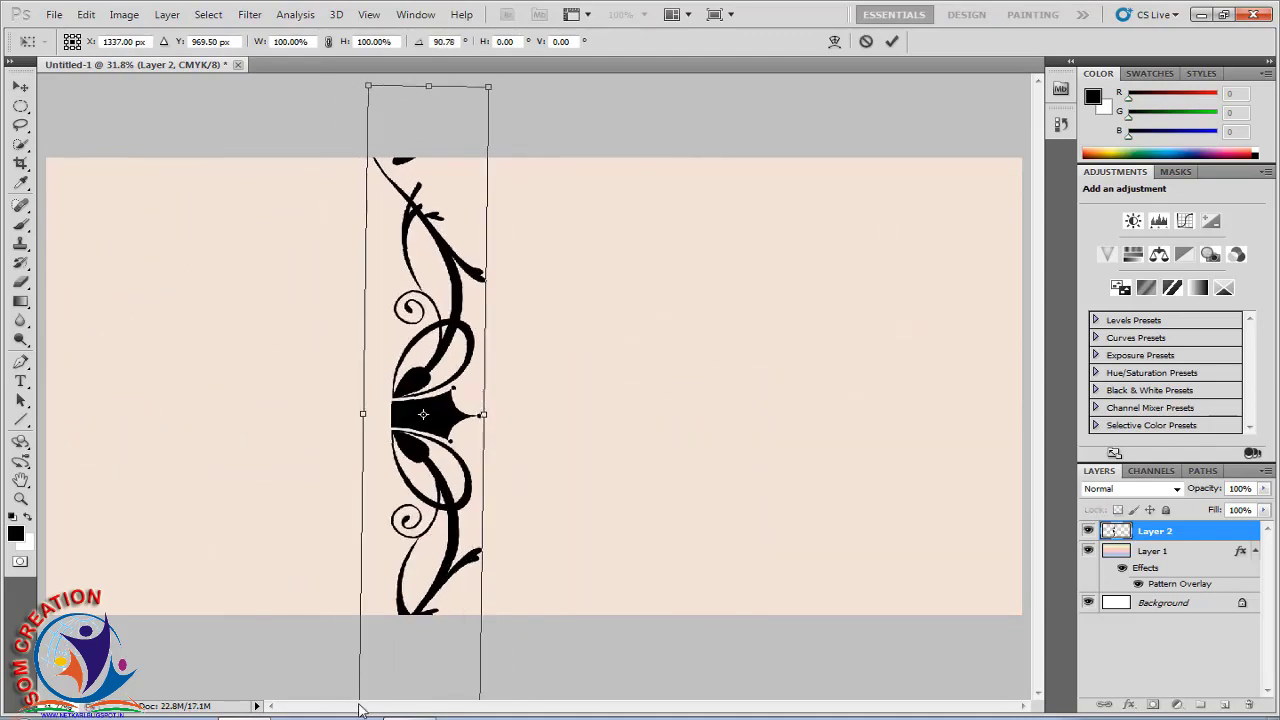
key(ctrl+z)
Step: Flip the ornament vertically and horizontally, and reverse both flips
right_click(564, 462)
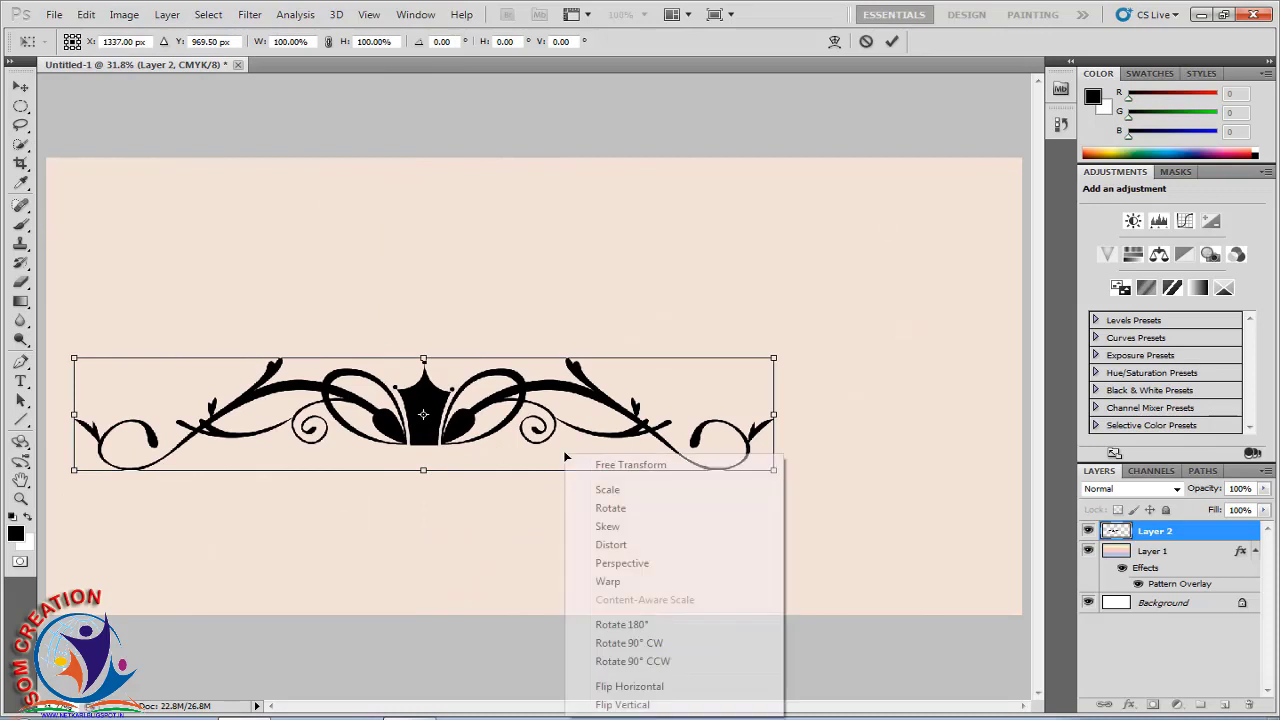
click(642, 706)
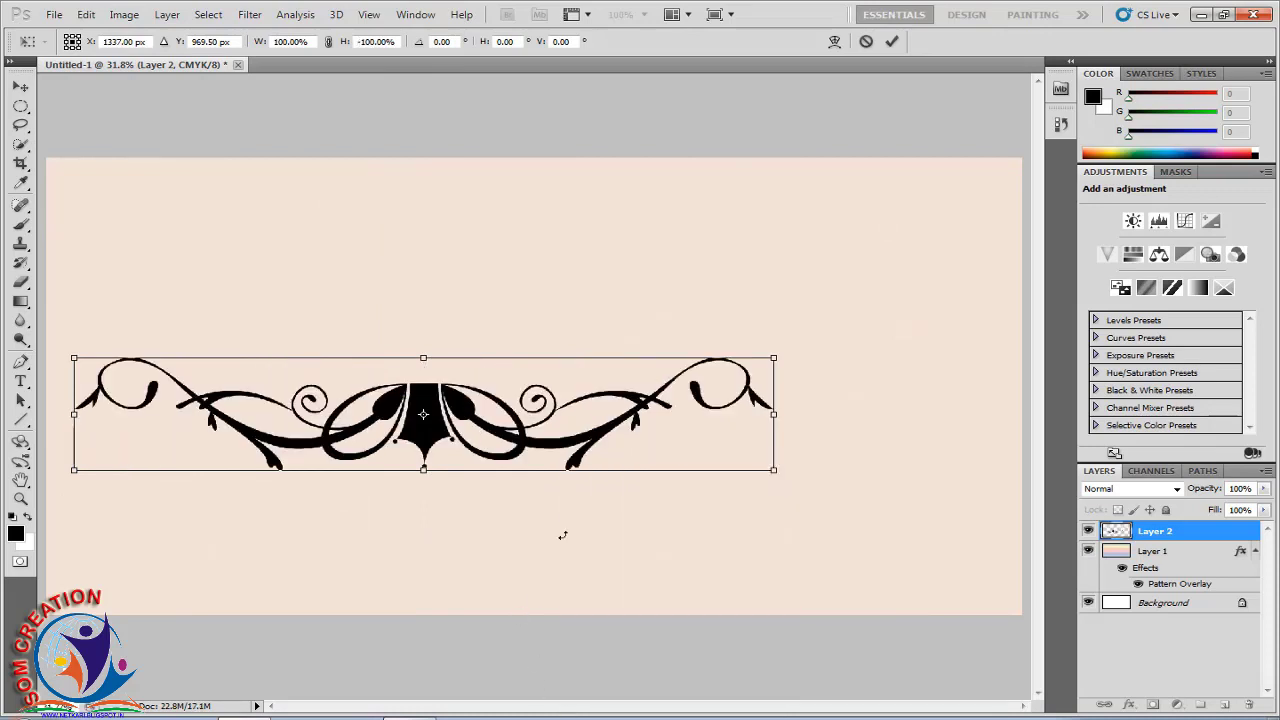
right_click(623, 453)
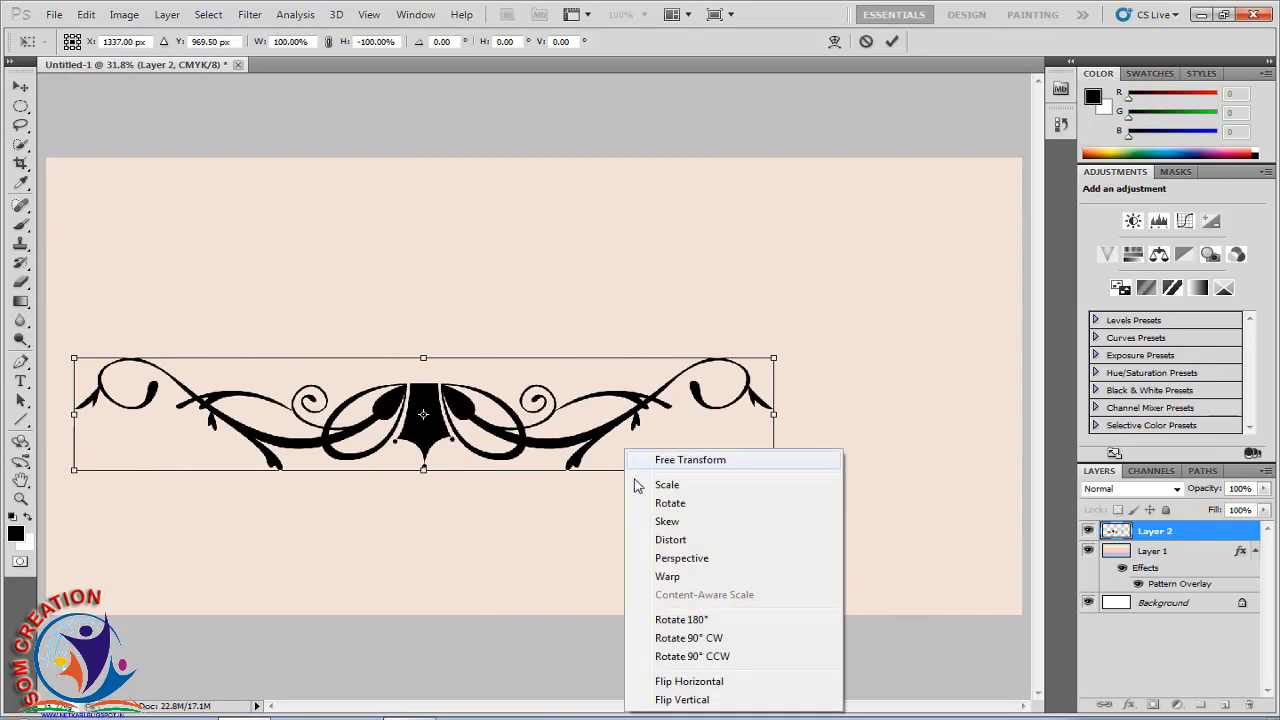
click(665, 677)
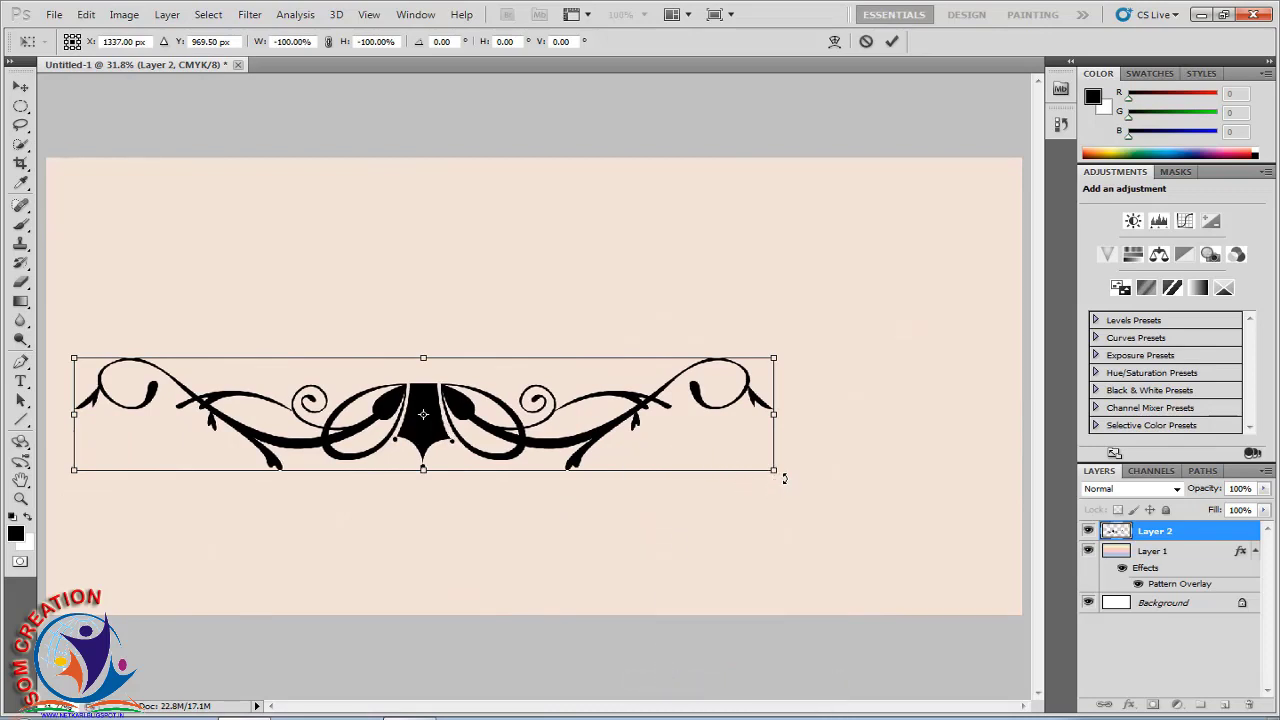
right_click(667, 452)
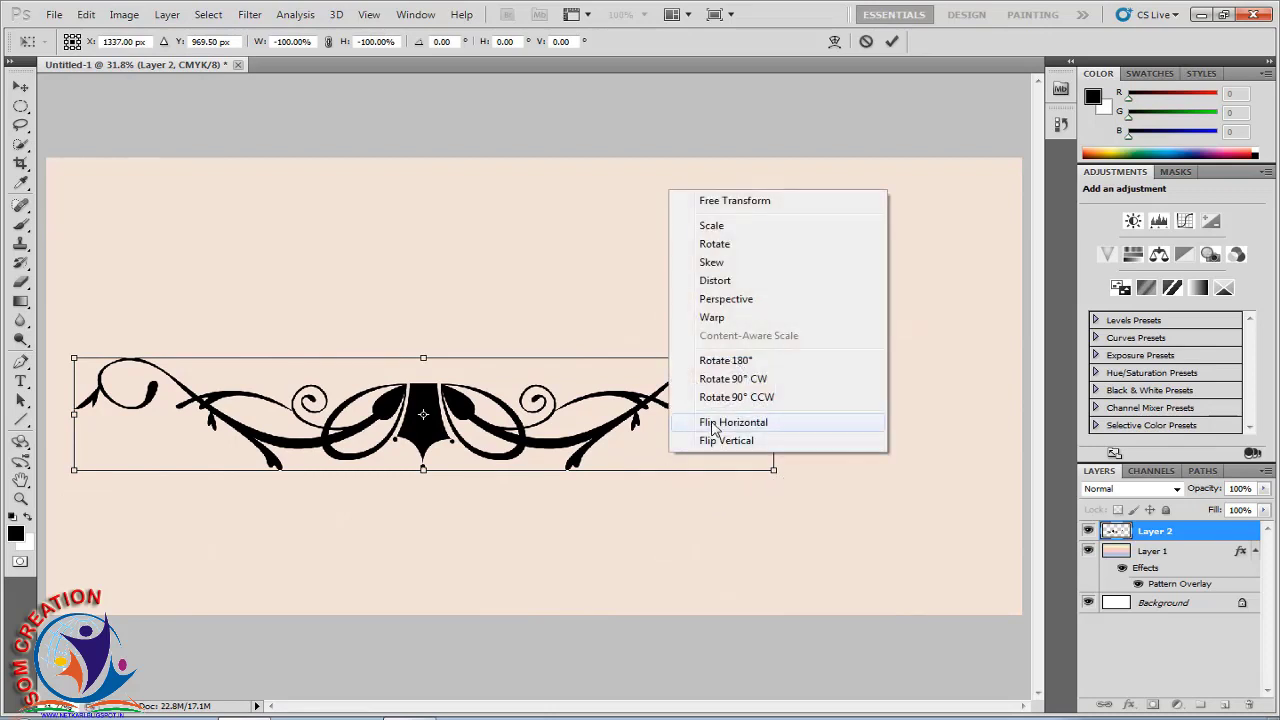
click(712, 421)
right_click(710, 440)
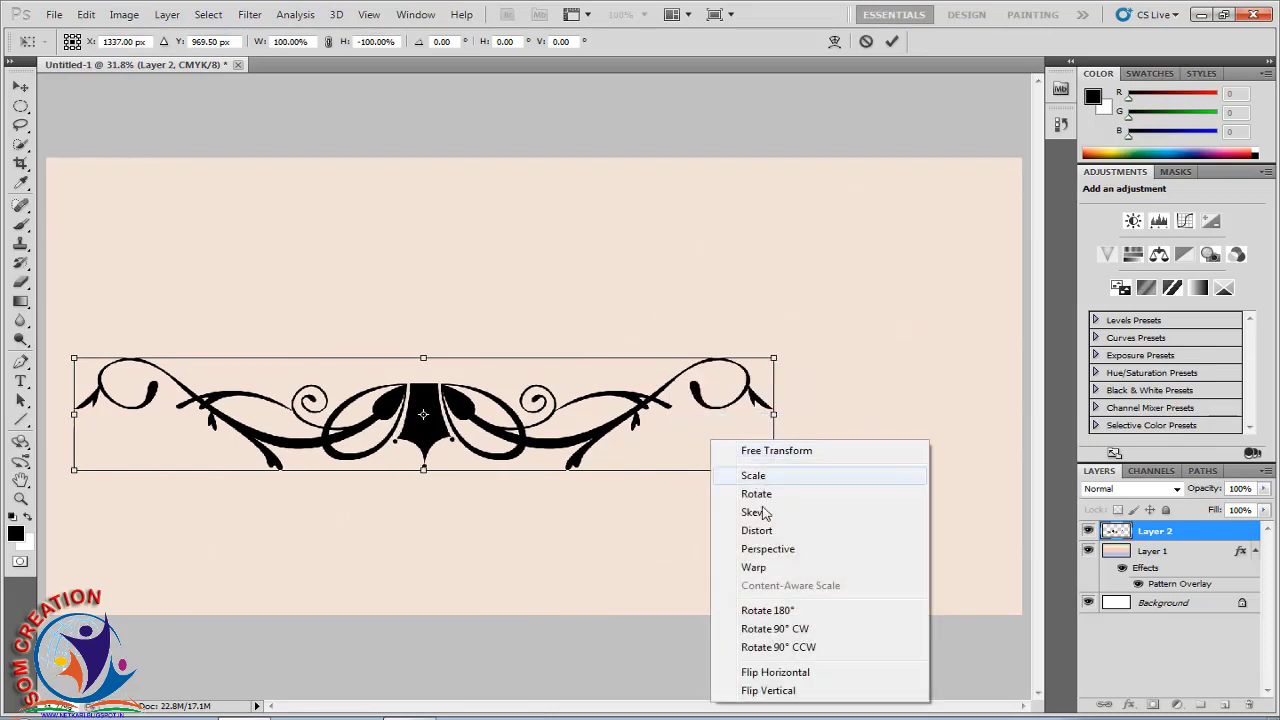
click(757, 692)
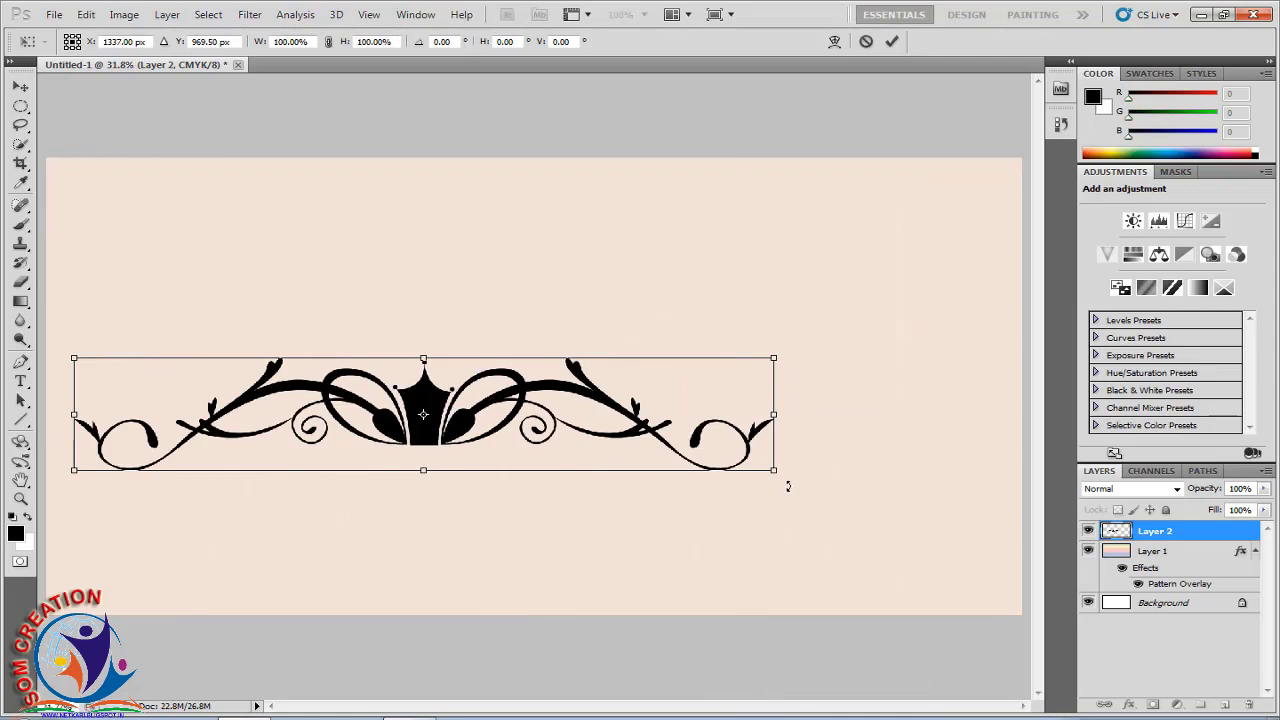
Step: Rotate the ornament about 90° clockwise so it stands upright, and move it to the canvas's left edge
drag(788, 453, 360, 702)
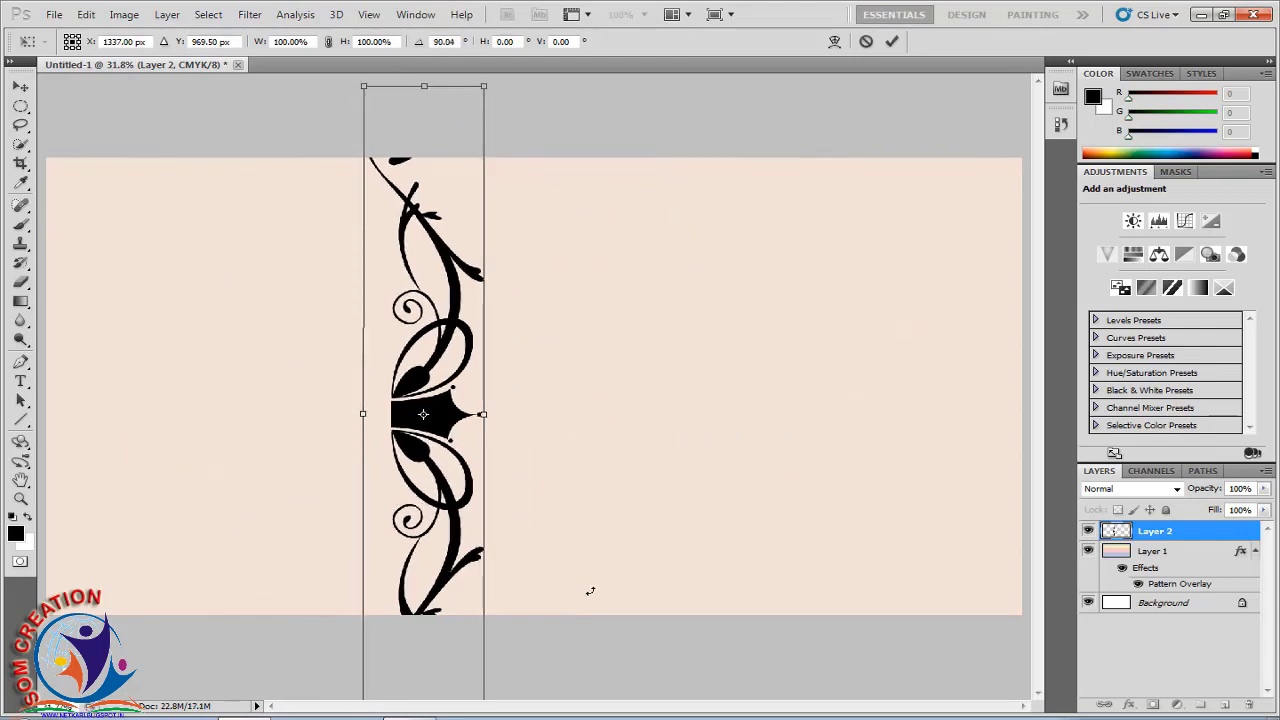
key(Return)
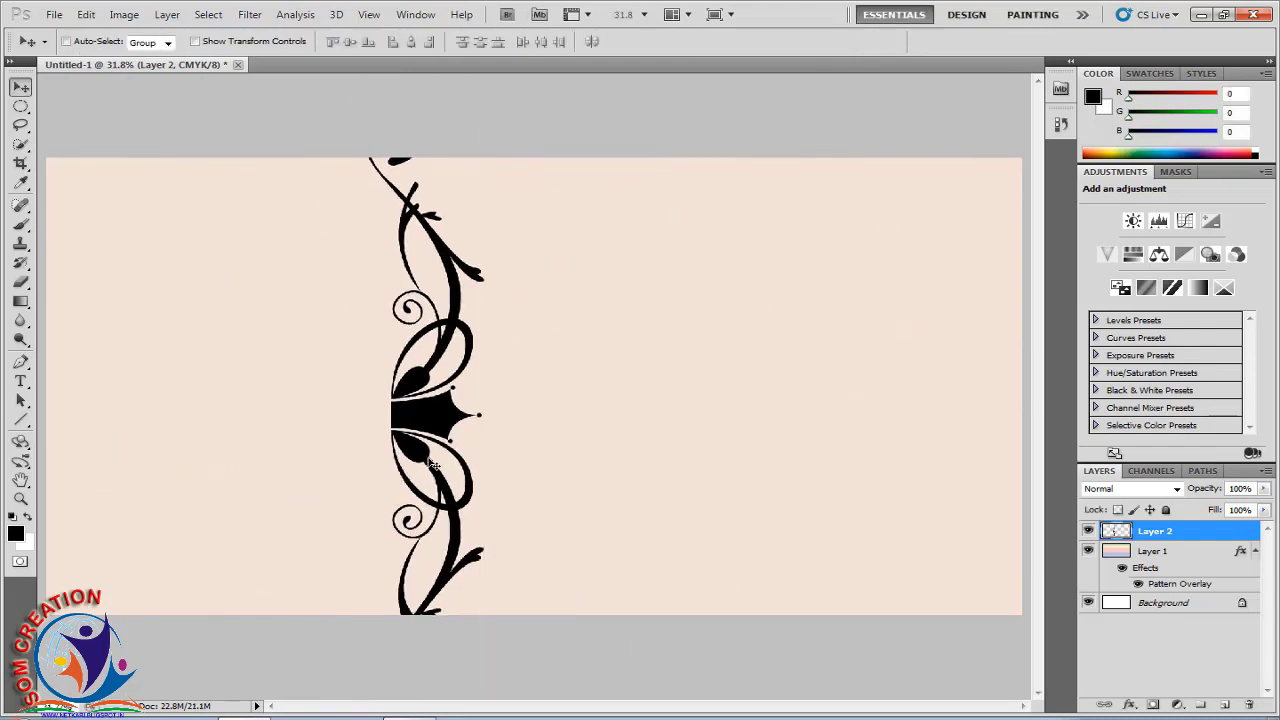
drag(400, 466, 119, 452)
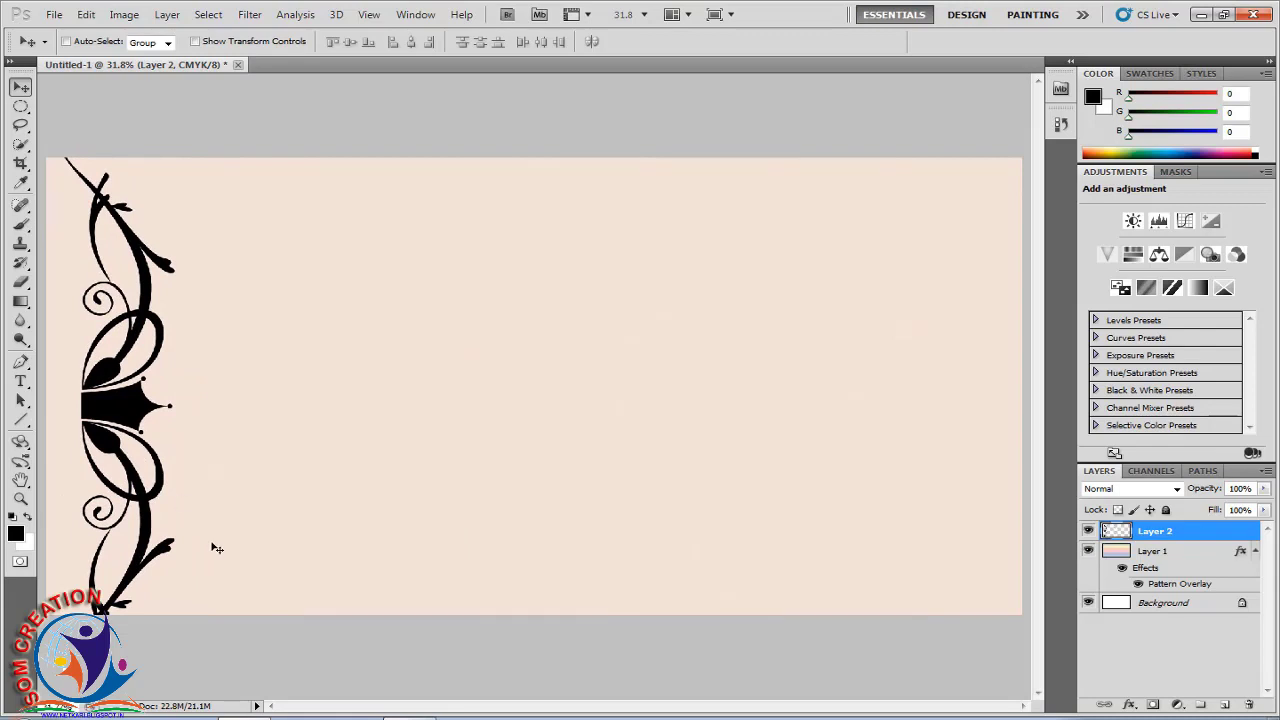
Step: Scale the ornament to about 72% with Free Transform and nudge it up until it spans the canvas's height
key(ctrl+t)
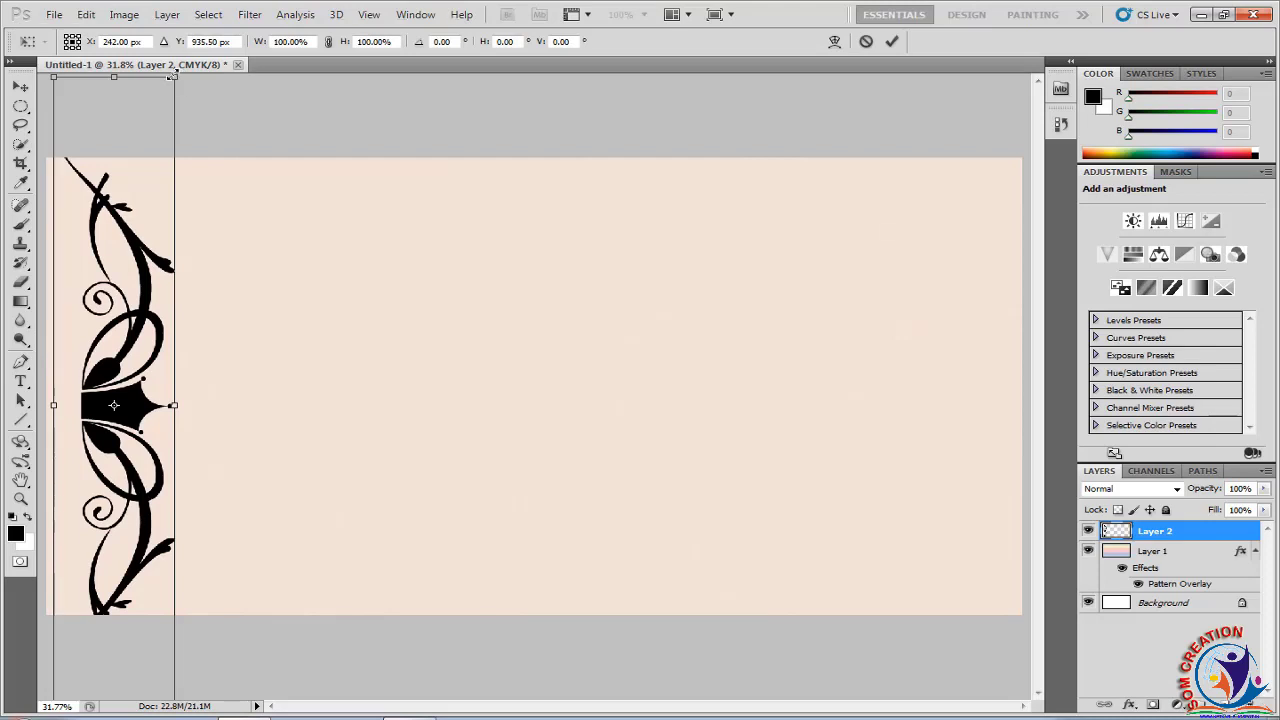
drag(174, 76, 159, 168)
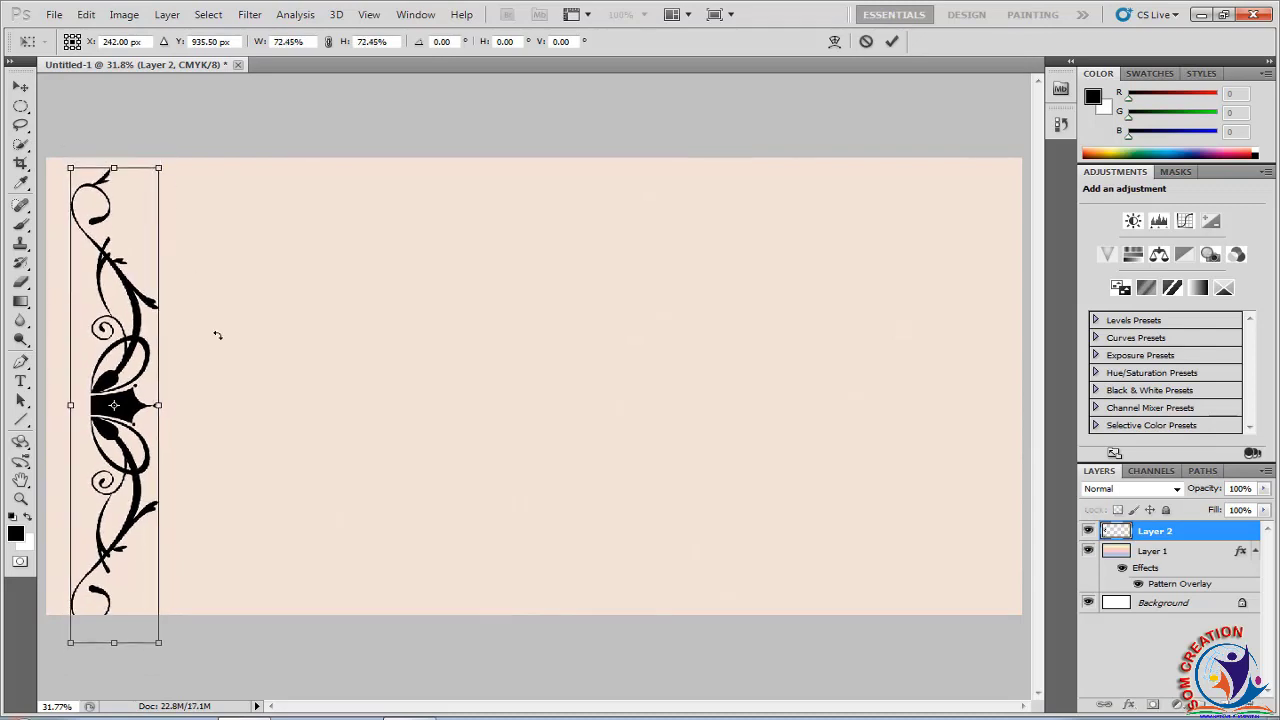
key(Up)
key(Up)
key(Up)
key(Up)
key(Up)
key(Up)
key(Up)
key(Up)
key(Up)
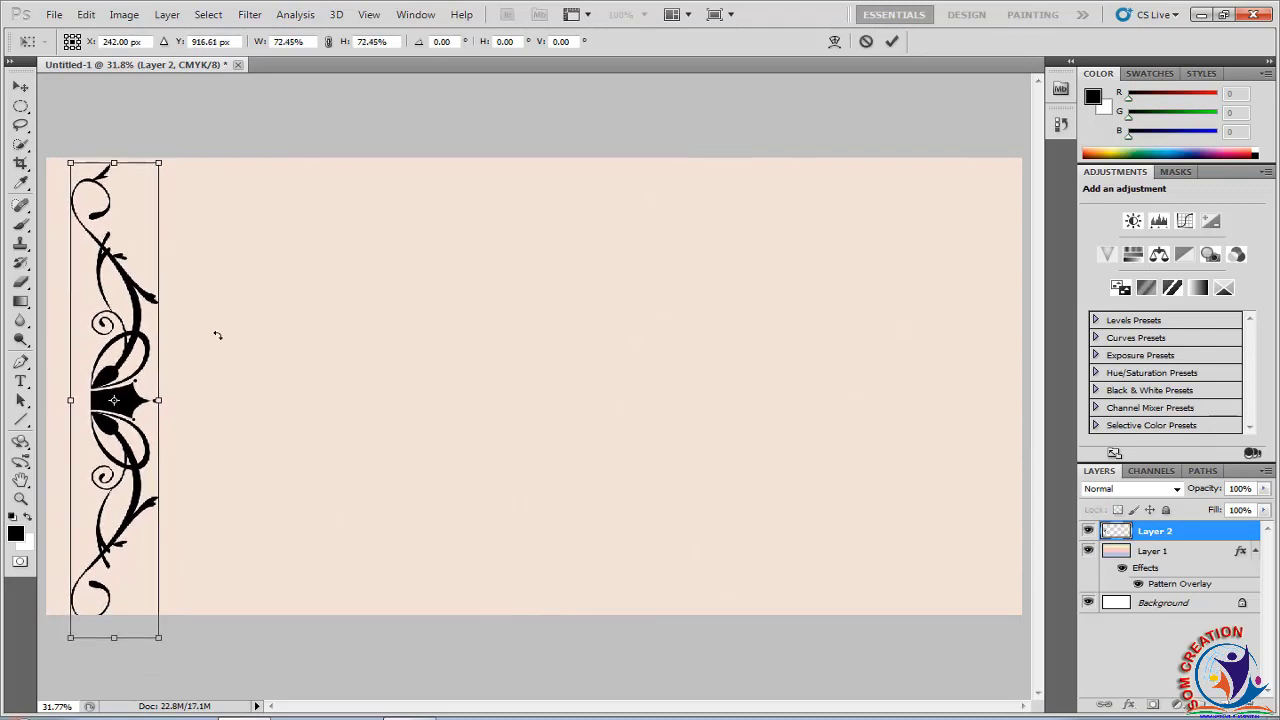
key(Up)
key(Up)
key(Up)
key(Up)
key(Up)
key(Up)
key(Up)
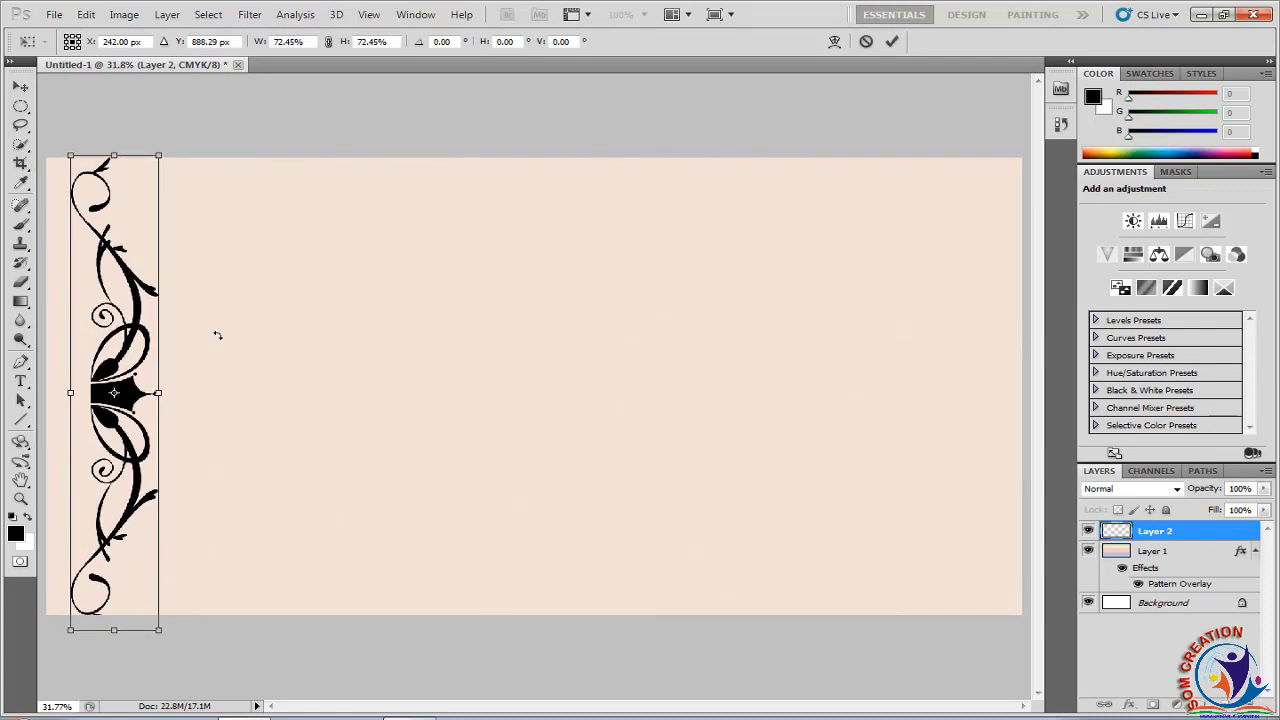
key(Up)
key(Up)
key(Up)
key(Up)
key(Up)
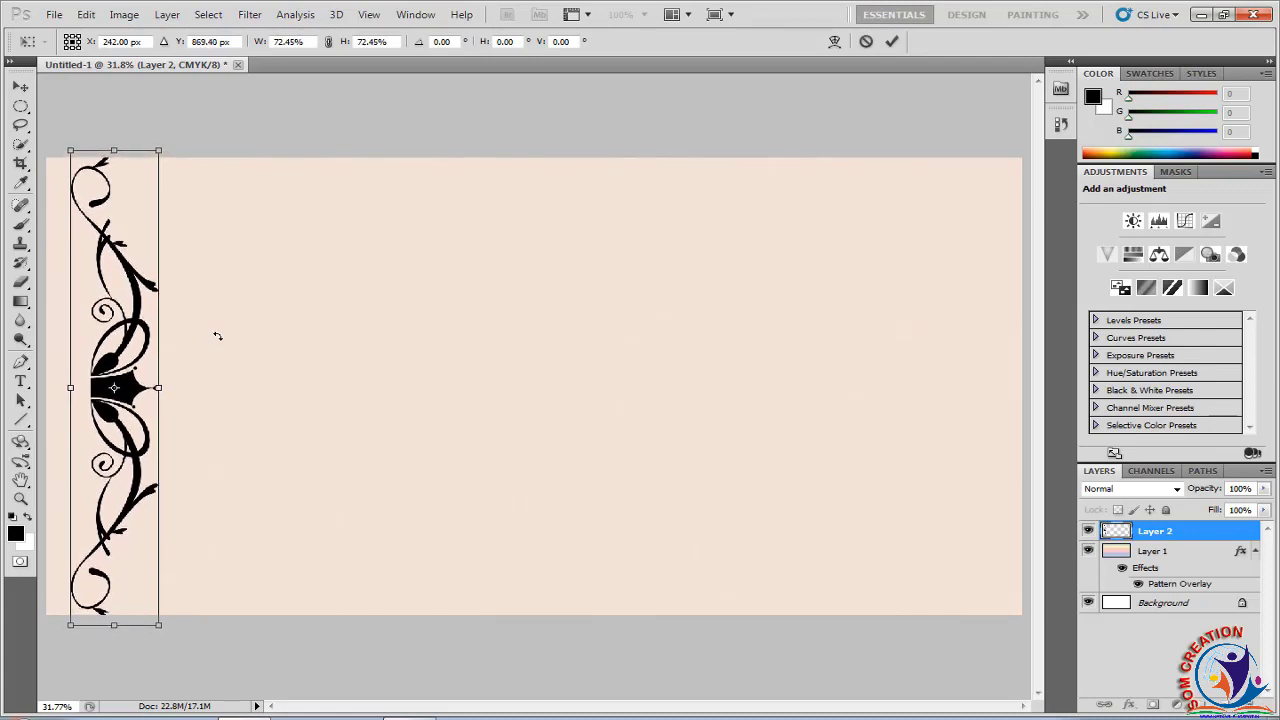
key(Return)
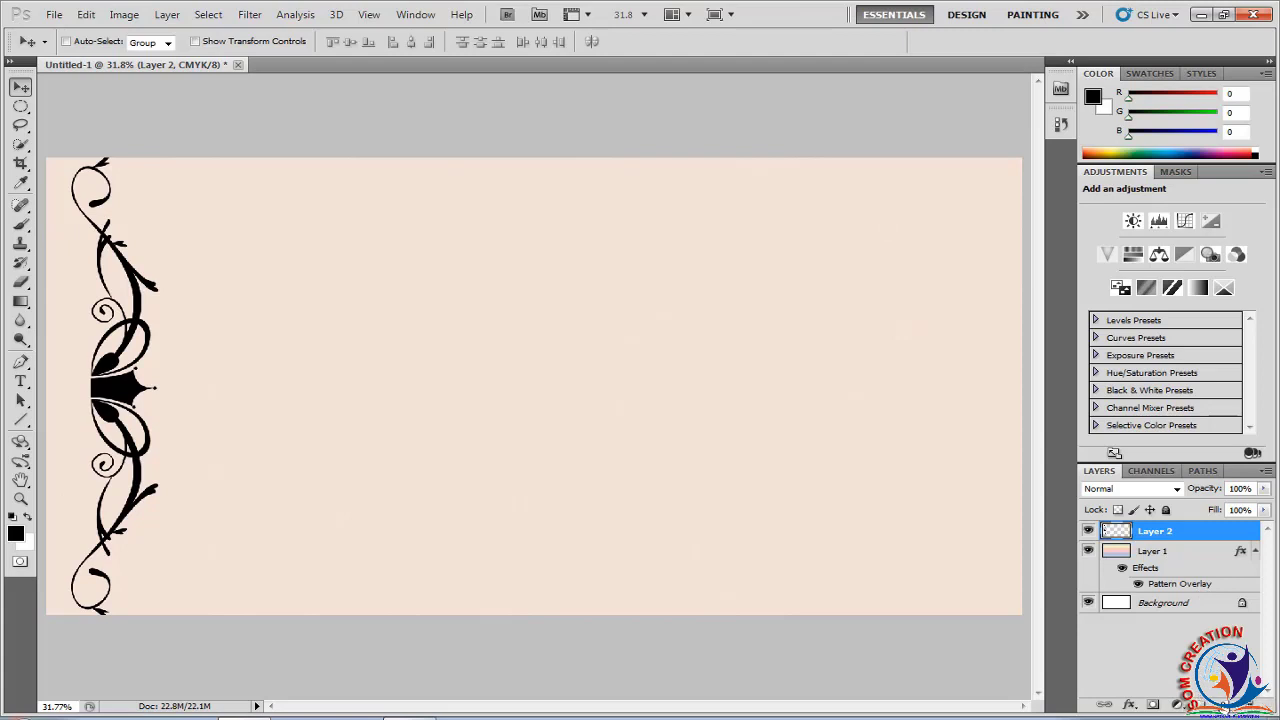
Step: Add a new layer between Background and Layer 1, and hide Layer 1
click(1224, 704)
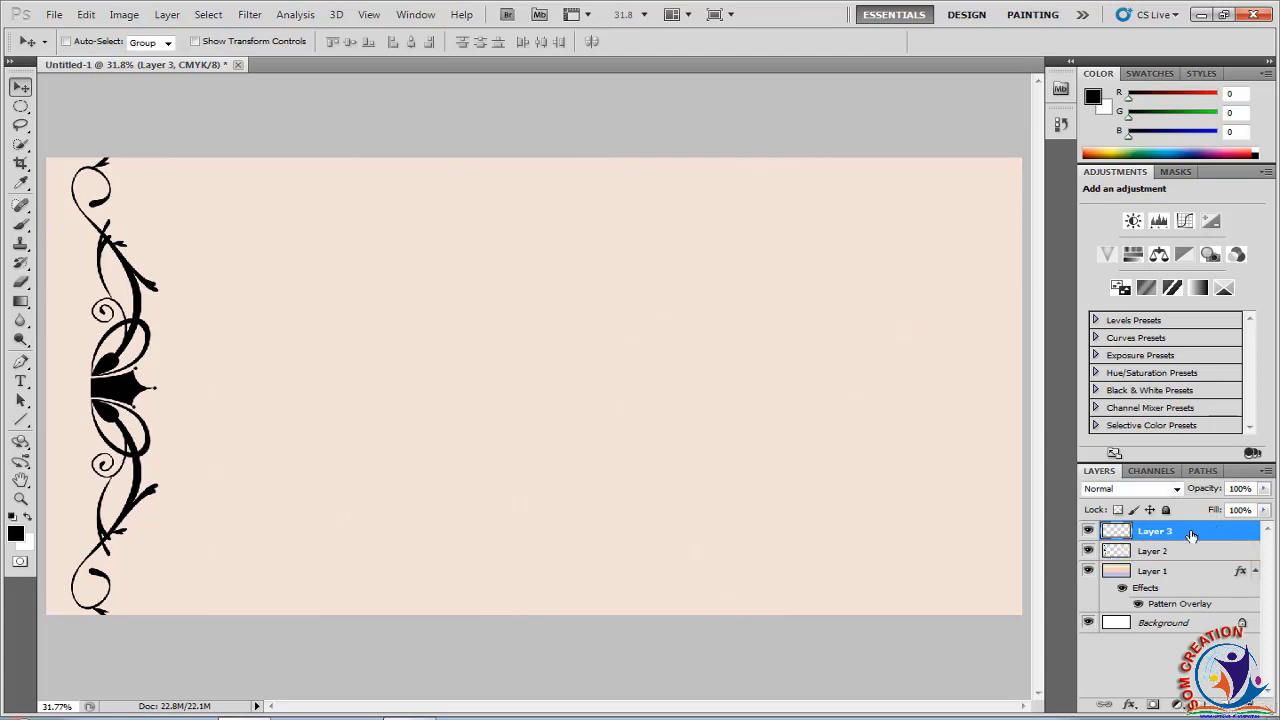
drag(1192, 537, 1190, 612)
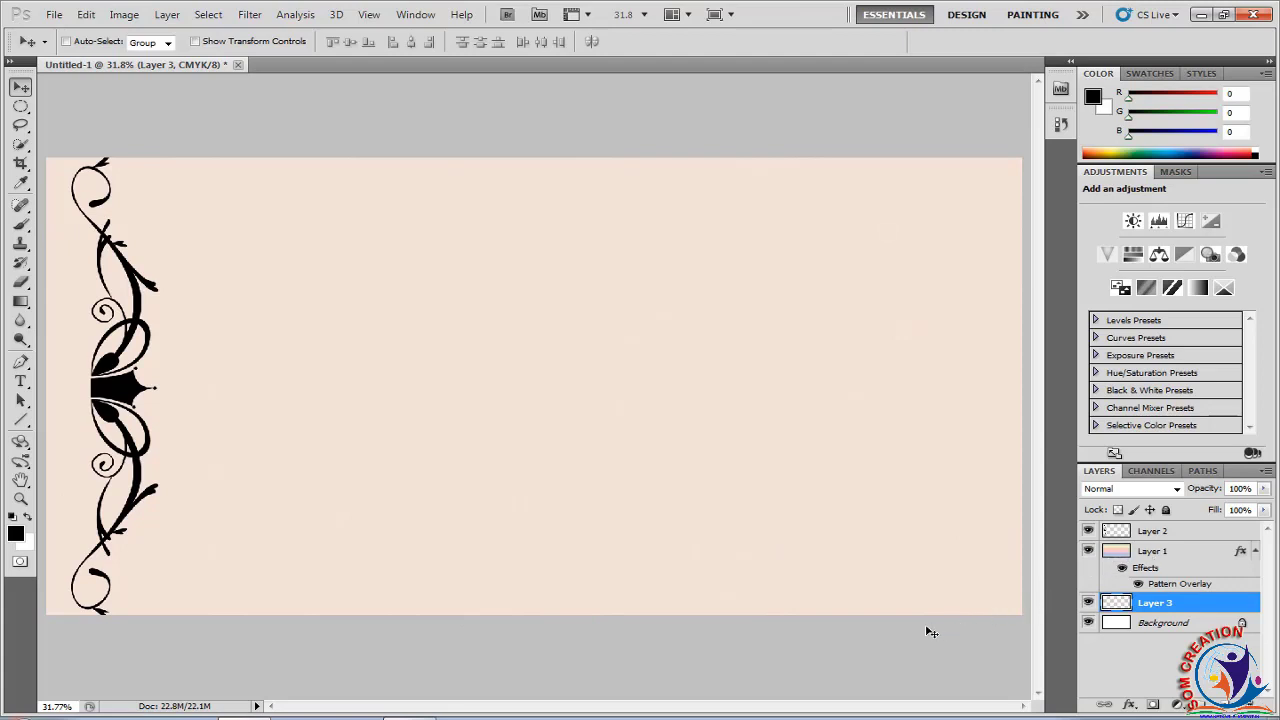
key(g)
click(1088, 551)
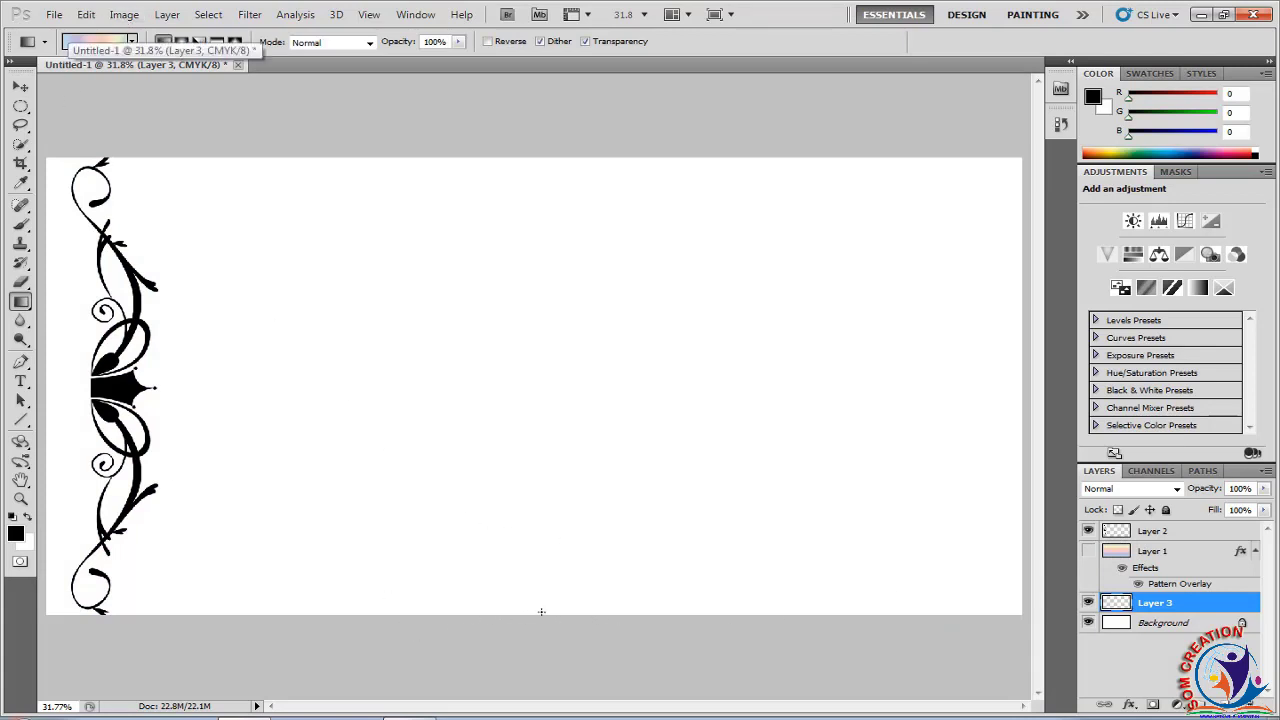
Step: Fill Layer 3 with a vertical linear gradient, first with the Light Spectrum preset and finally with the Spectrum preset
drag(541, 613, 541, 152)
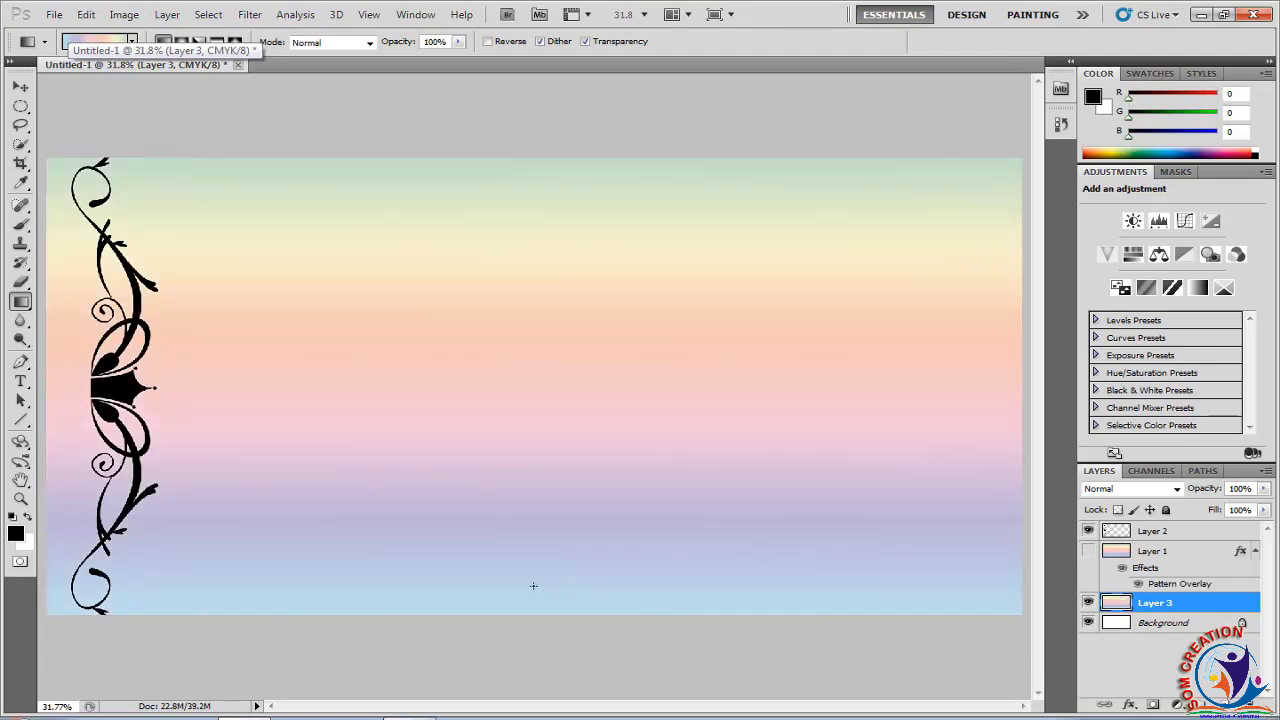
click(124, 42)
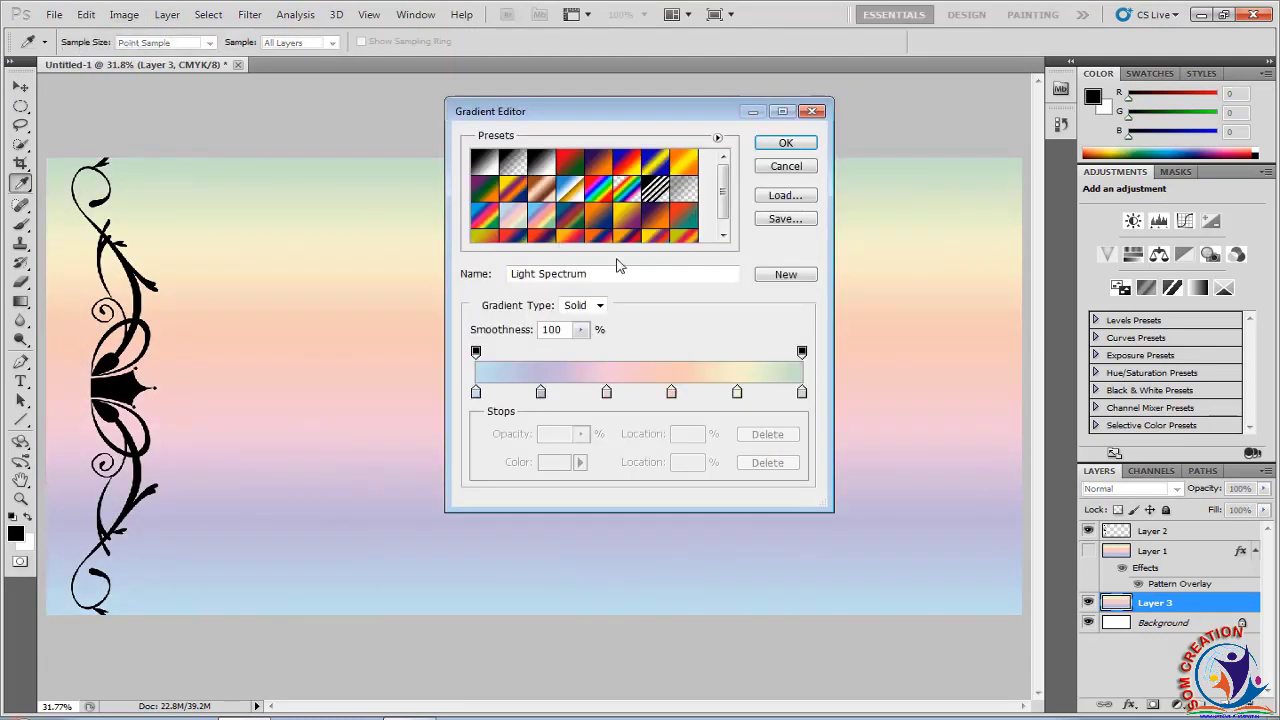
scroll(730, 182, down, 2)
scroll(731, 176, up, 2)
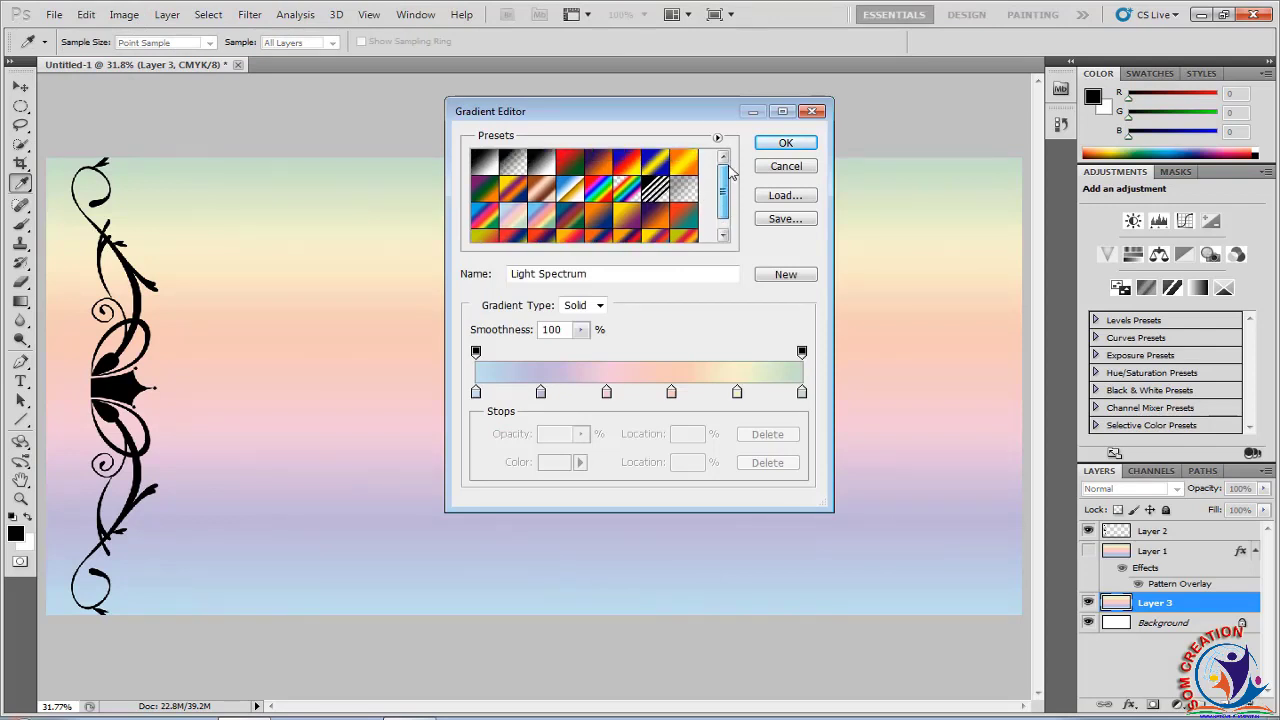
click(484, 216)
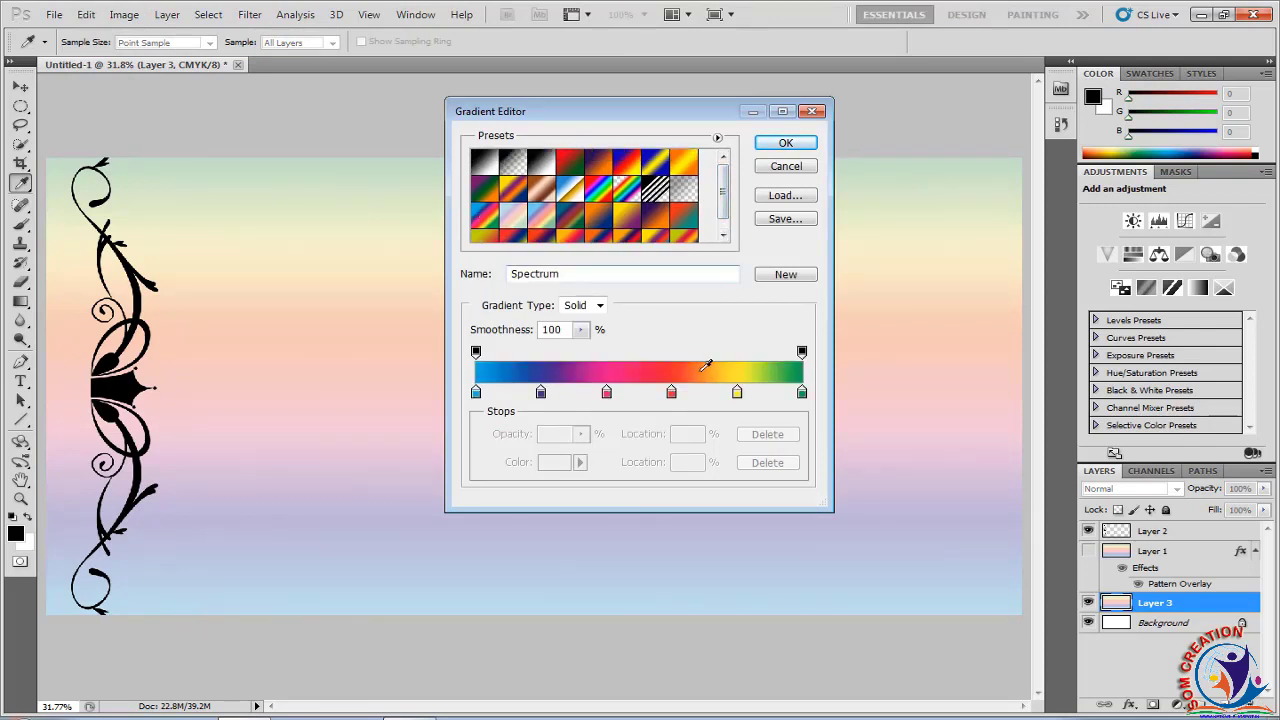
click(786, 143)
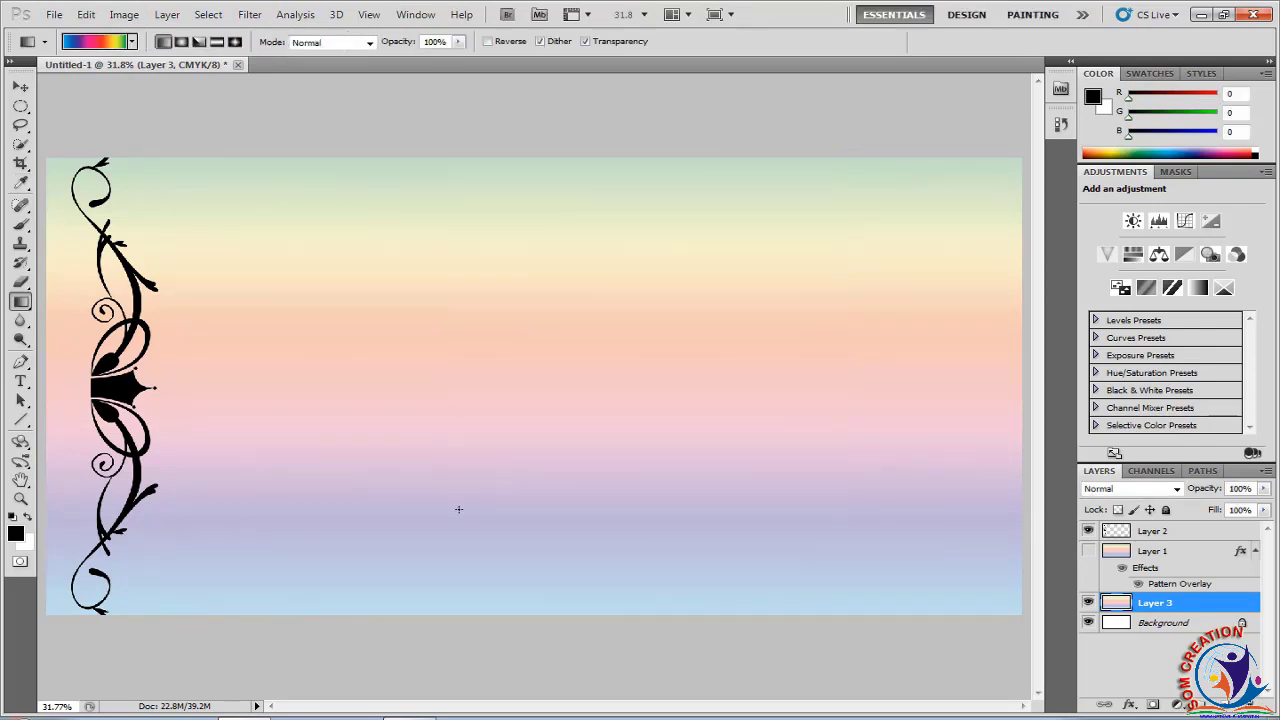
drag(516, 452, 491, 150)
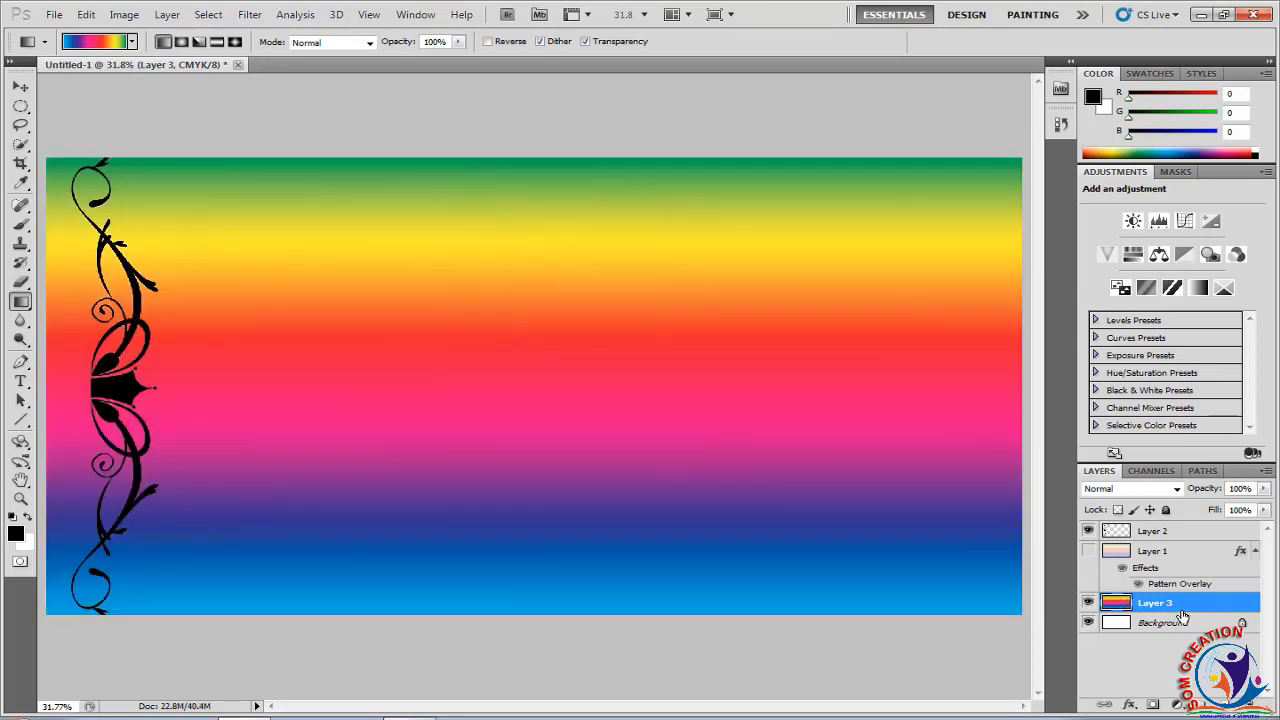
Step: Show Layer 1 again and add a layer mask to it
click(1088, 551)
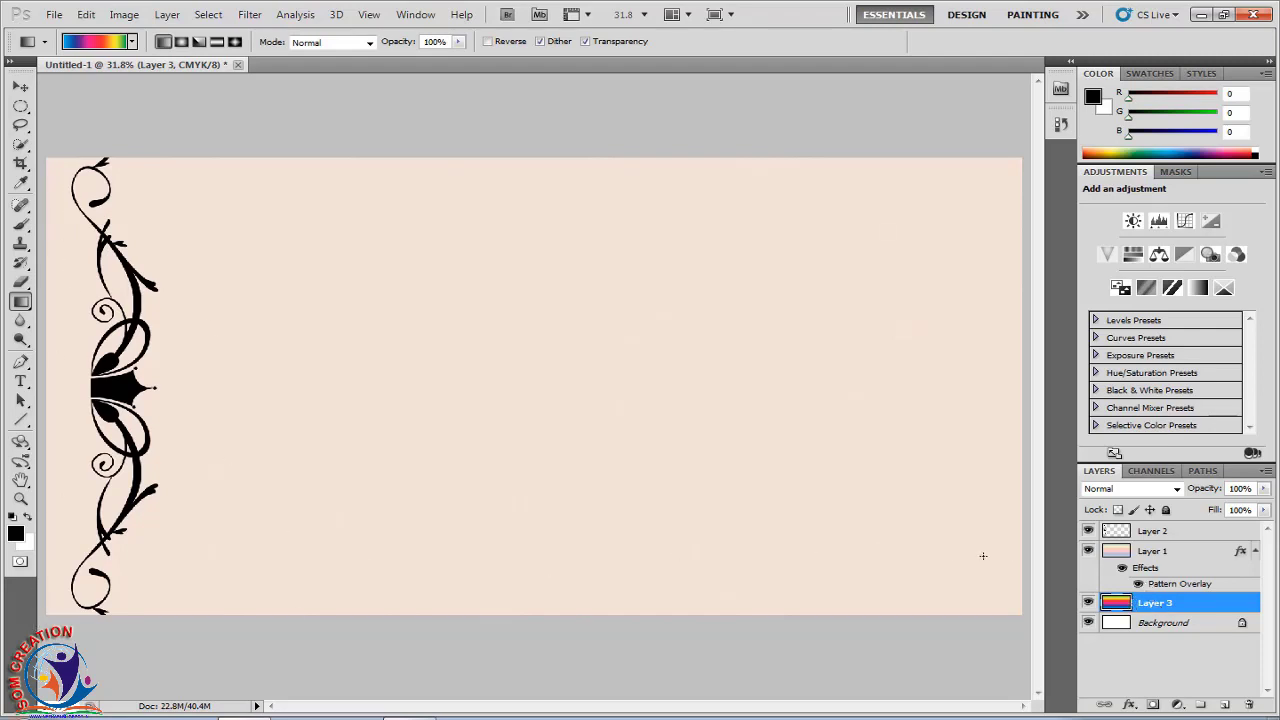
click(1172, 556)
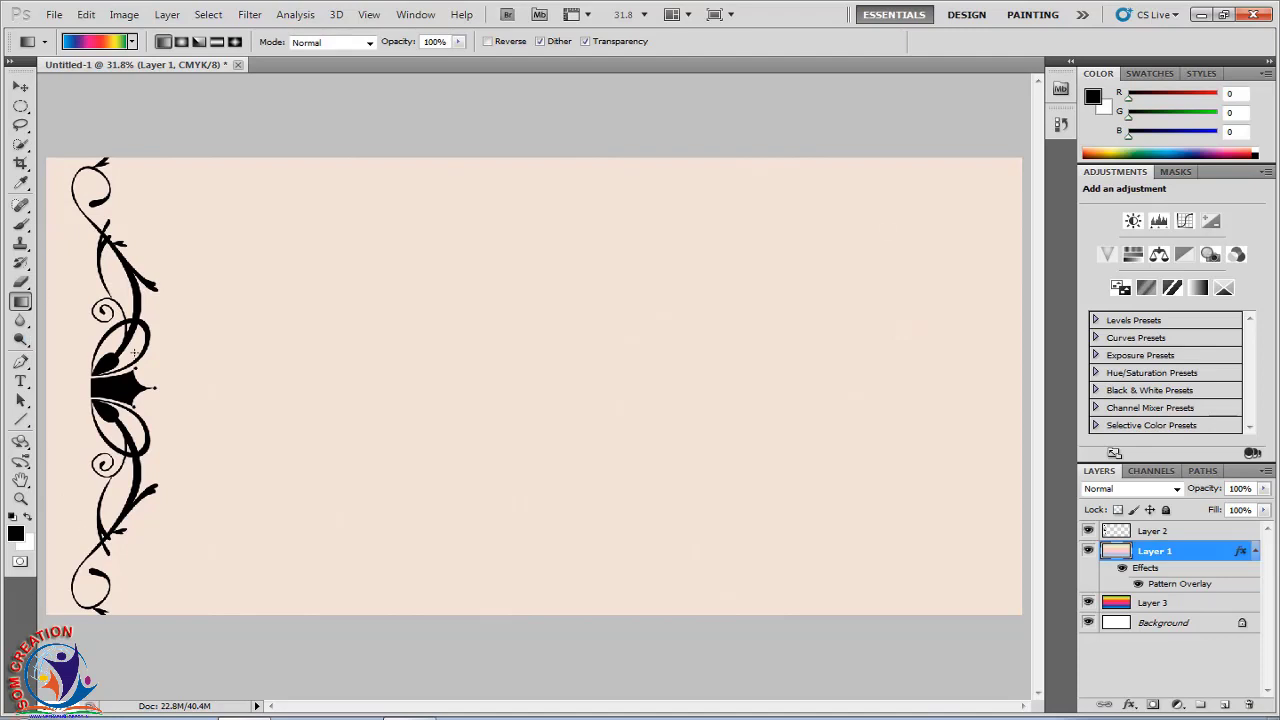
click(1151, 706)
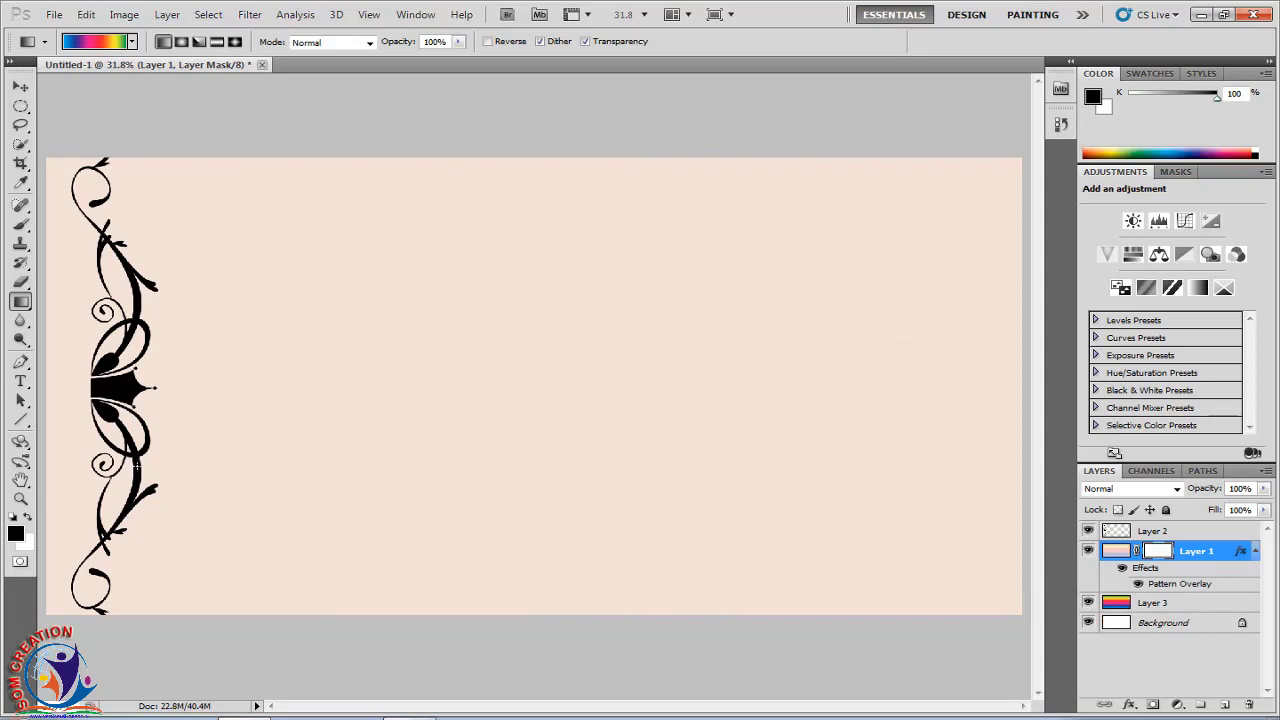
Step: Choose a soft round brush with 0% hardness and reduce its size to about 137 px
key(b)
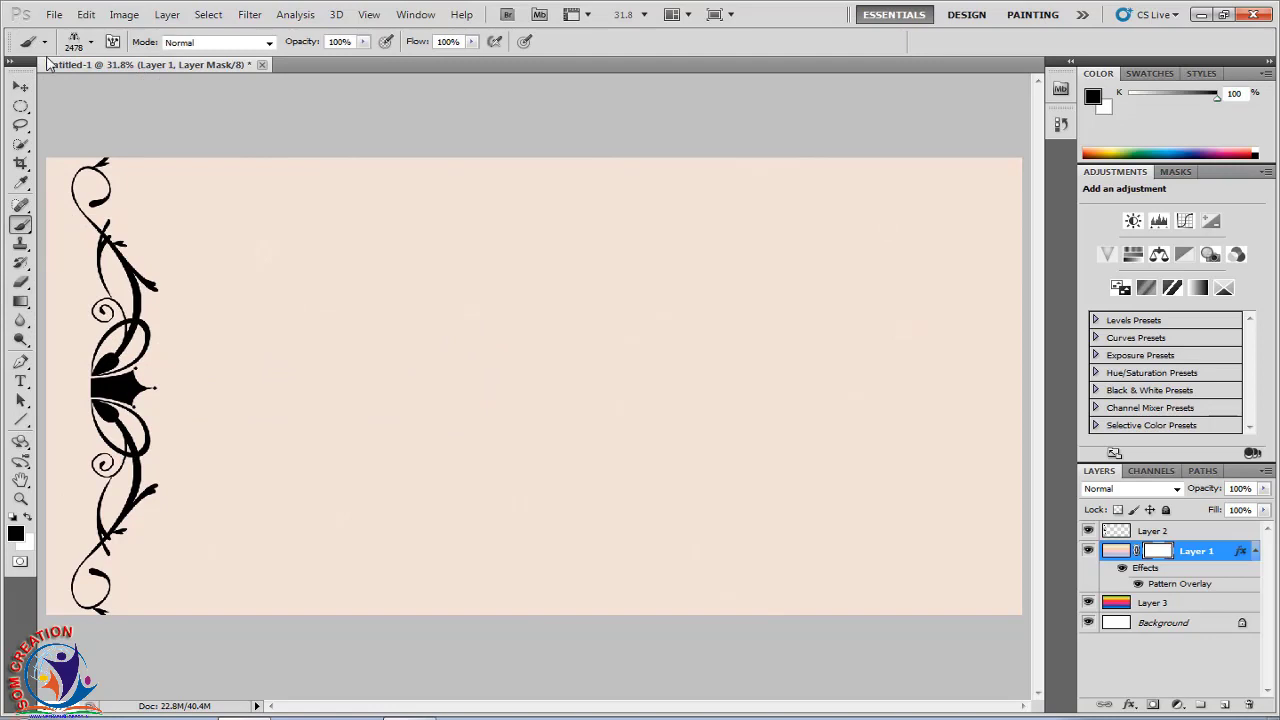
click(91, 42)
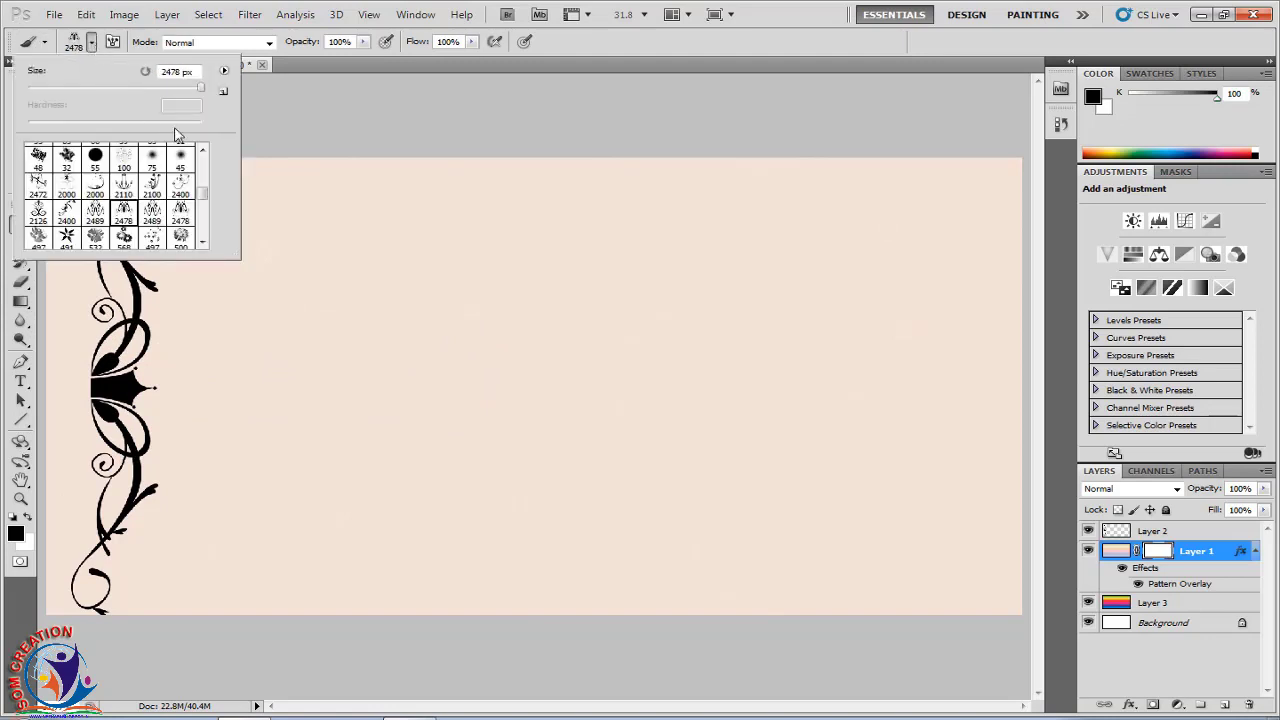
scroll(204, 180, down, 2)
drag(204, 180, 206, 157)
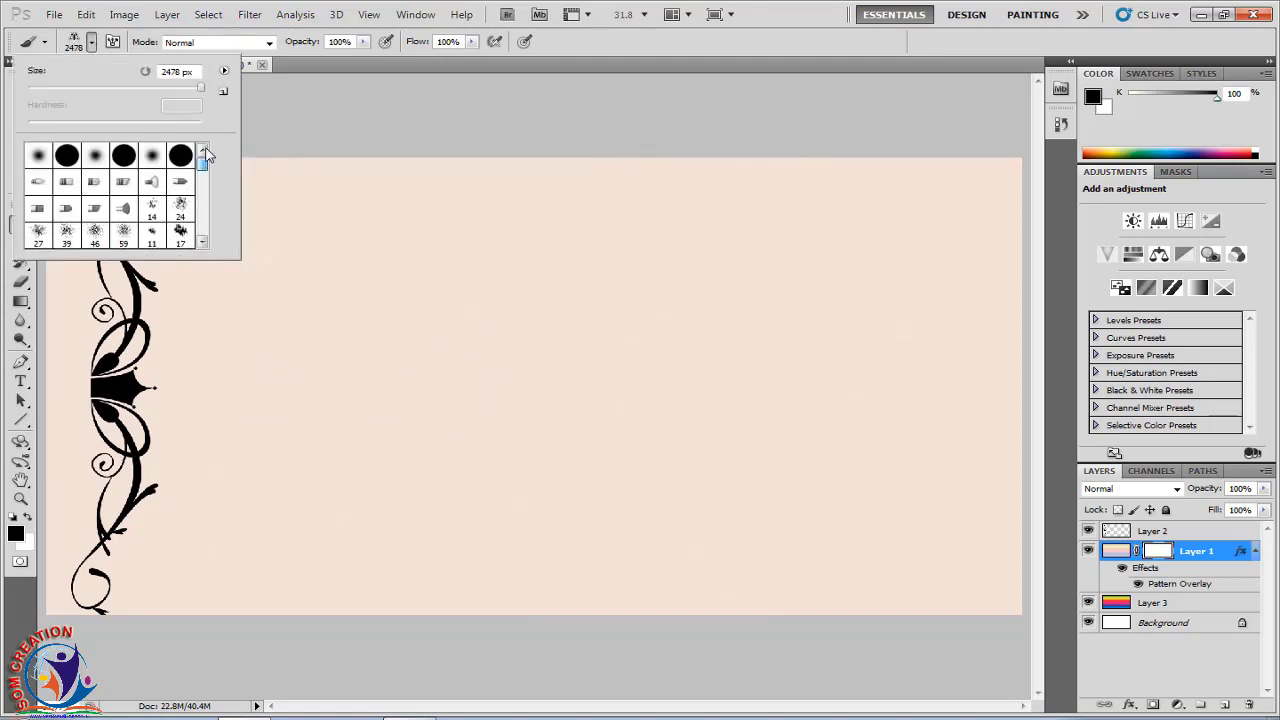
click(45, 160)
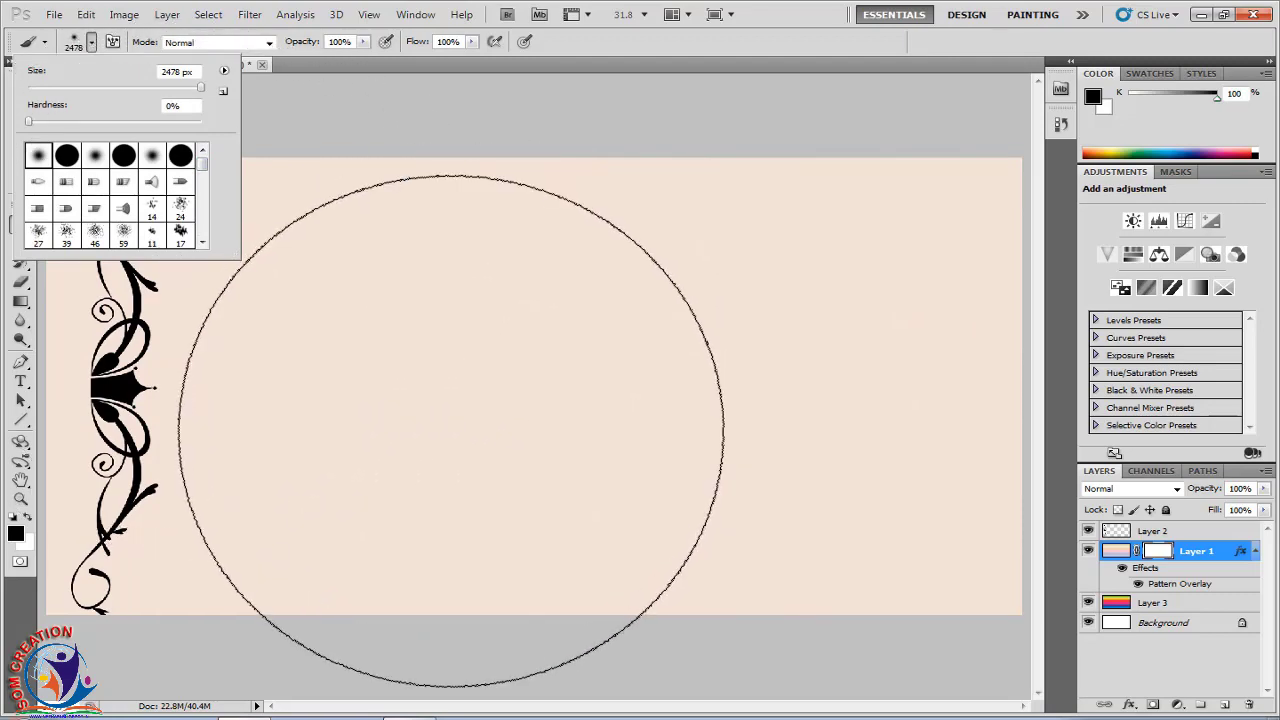
drag(197, 90, 131, 90)
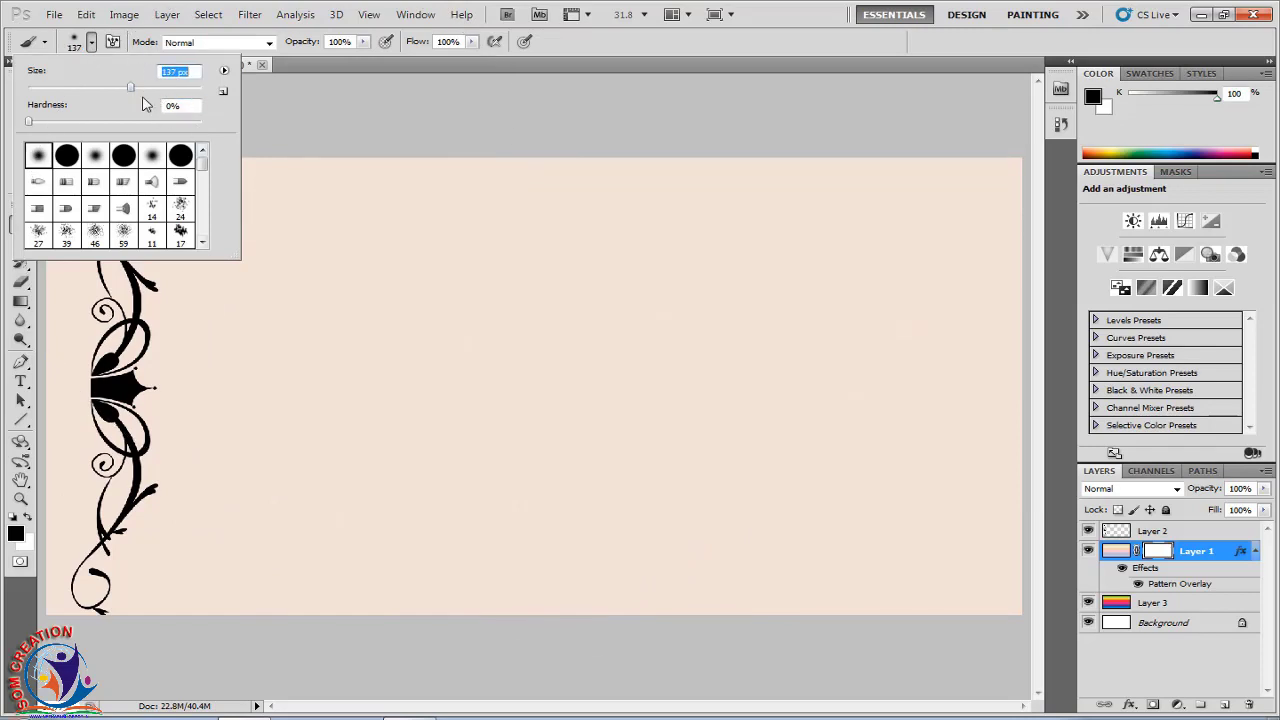
click(92, 42)
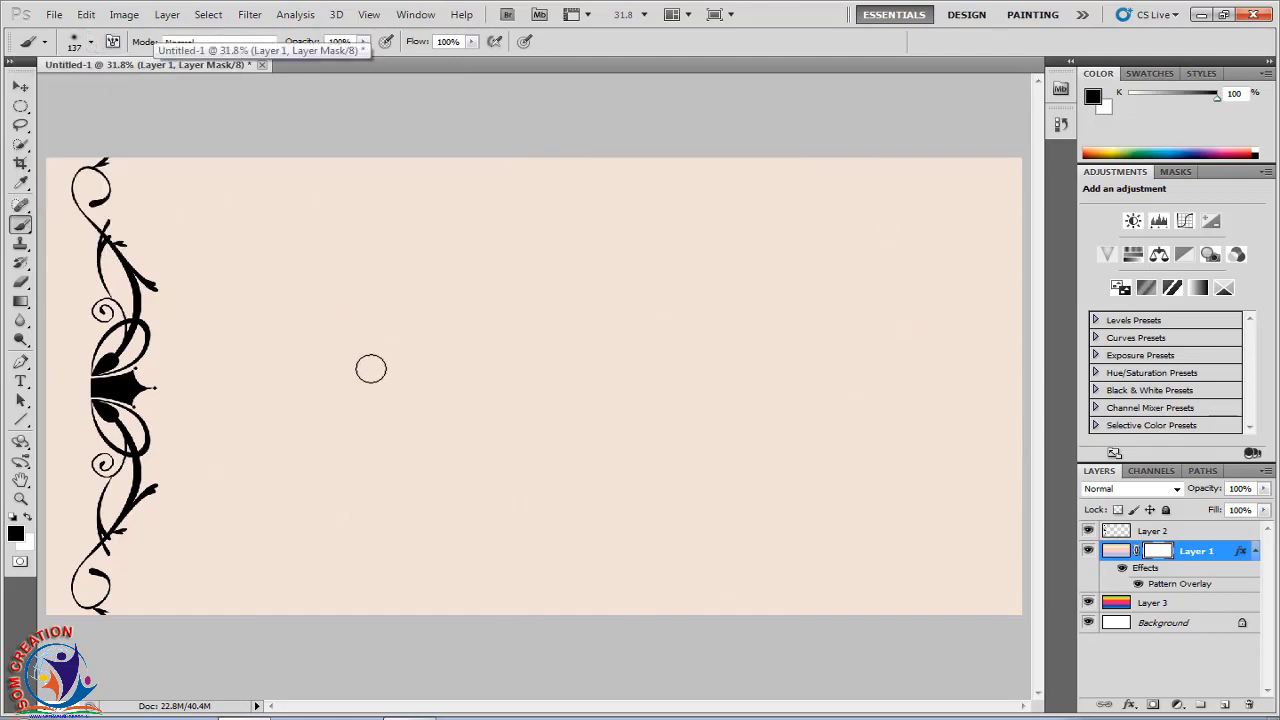
Step: Adjust the brush to 150 px and paint black on Layer 1's mask along the canvas's left edge, behind the ornament, to reveal the rainbow gradient
key(bracketright)
key(bracketright)
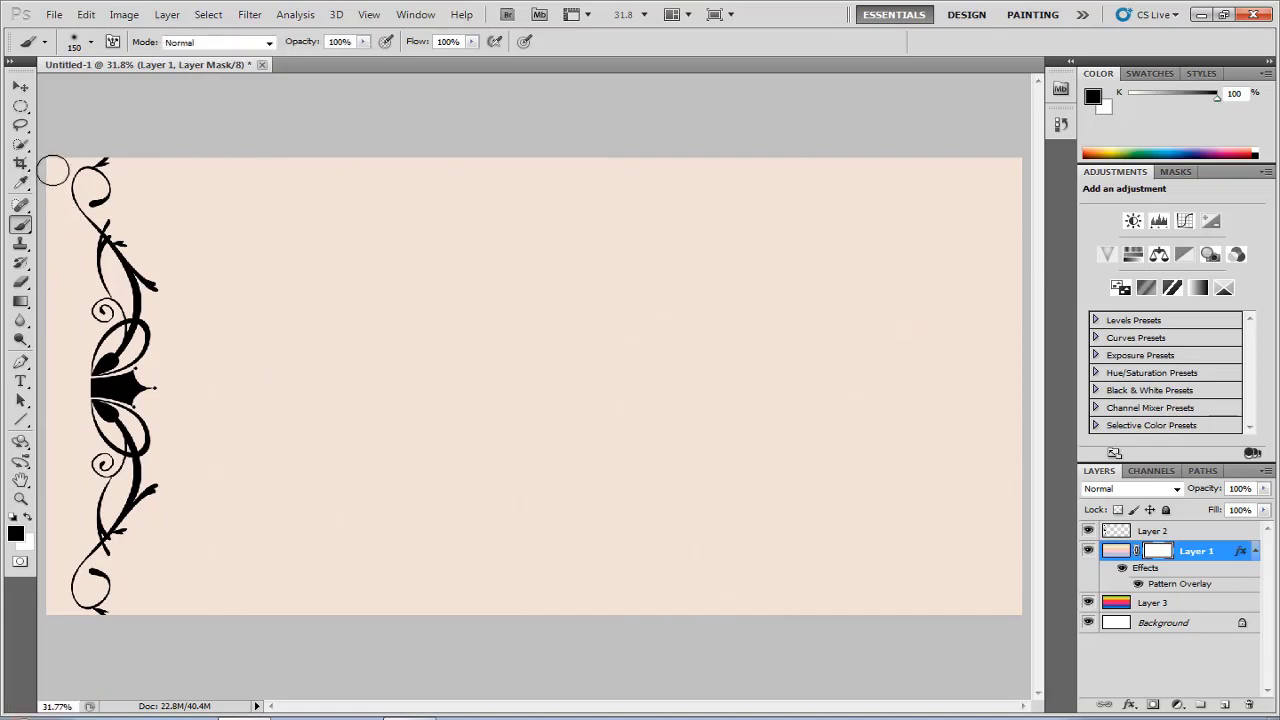
key(bracketleft)
mouse_move(63, 164)
mouse_down()
mouse_move(47, 231)
mouse_move(61, 245)
mouse_move(36, 147)
mouse_move(38, 286)
mouse_move(53, 236)
mouse_move(80, 280)
mouse_move(84, 258)
mouse_move(93, 308)
mouse_move(96, 298)
mouse_move(60, 360)
mouse_move(56, 297)
mouse_move(40, 352)
mouse_move(30, 206)
mouse_move(49, 347)
mouse_move(88, 342)
mouse_move(93, 314)
mouse_move(43, 415)
mouse_move(37, 349)
mouse_move(40, 450)
mouse_move(50, 410)
mouse_move(57, 438)
mouse_move(57, 398)
mouse_move(57, 449)
mouse_move(84, 505)
mouse_move(99, 483)
mouse_move(55, 567)
mouse_move(74, 470)
mouse_move(29, 500)
mouse_move(38, 584)
mouse_move(100, 515)
mouse_move(104, 490)
mouse_move(38, 636)
mouse_up()
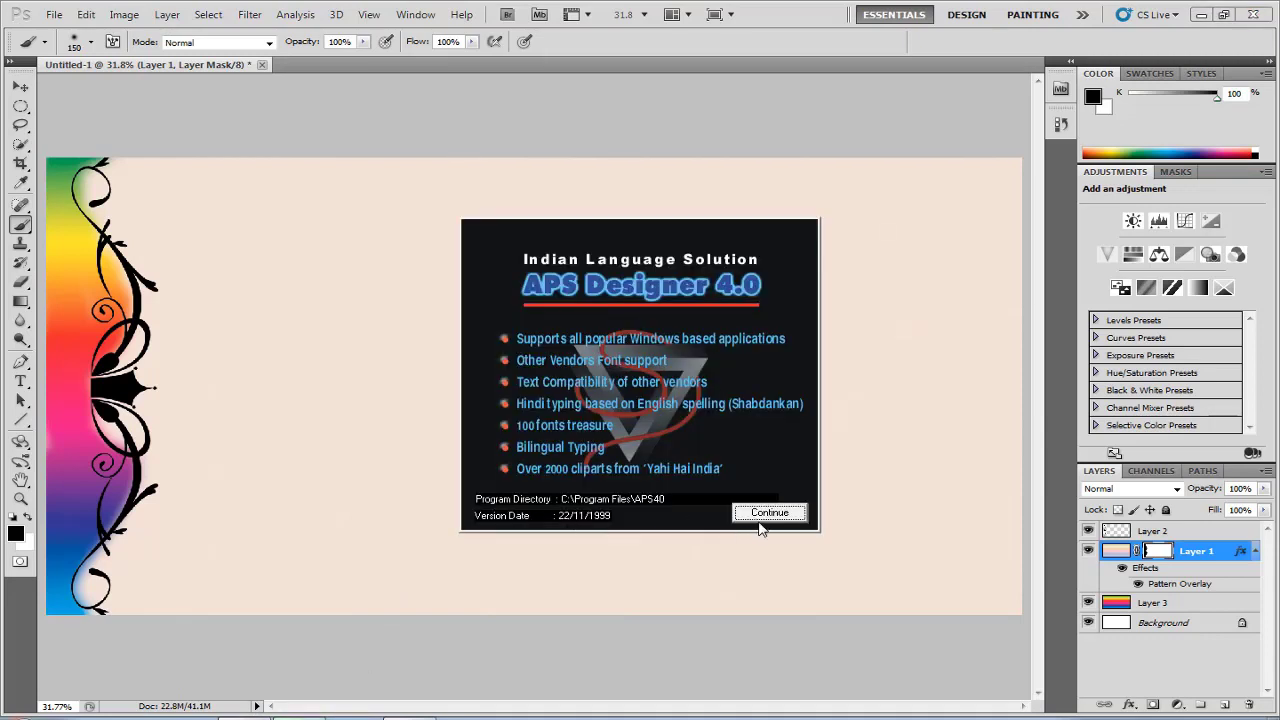
Step: Continue past the APS Designer 4.0 start screen and start a text line to the right of the ornament in the banner's upper part
click(768, 513)
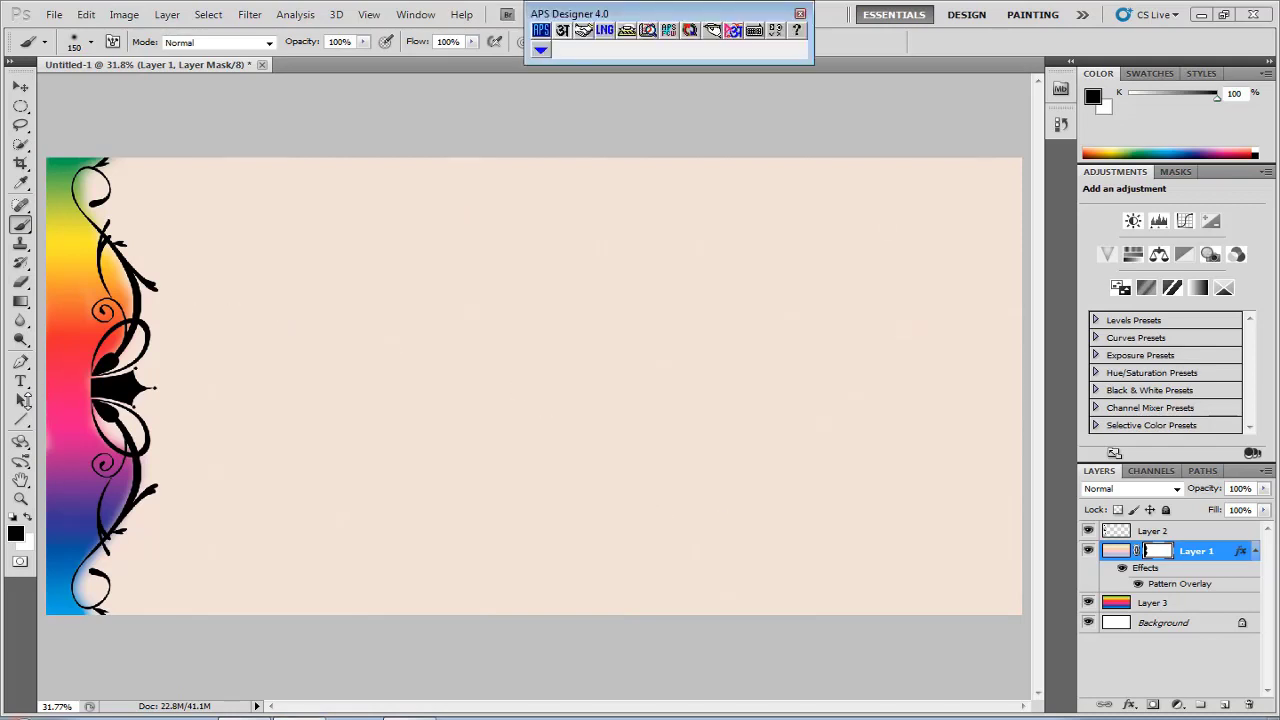
click(20, 381)
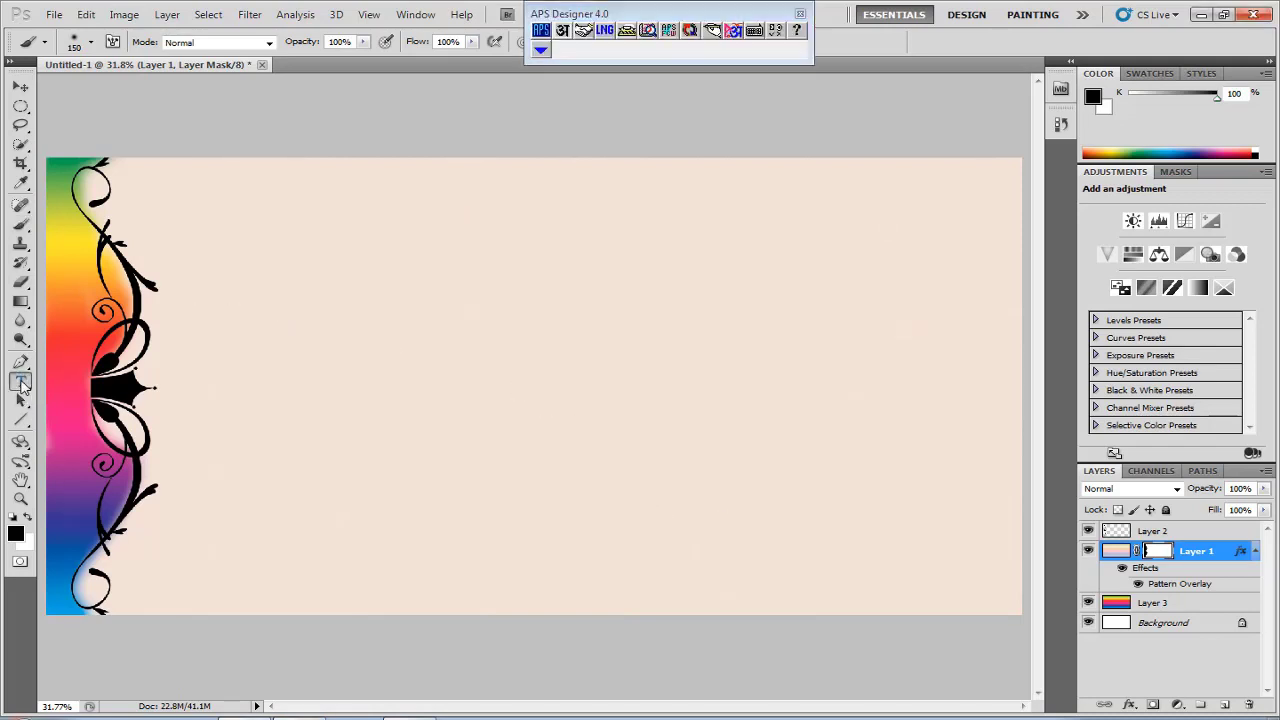
click(215, 268)
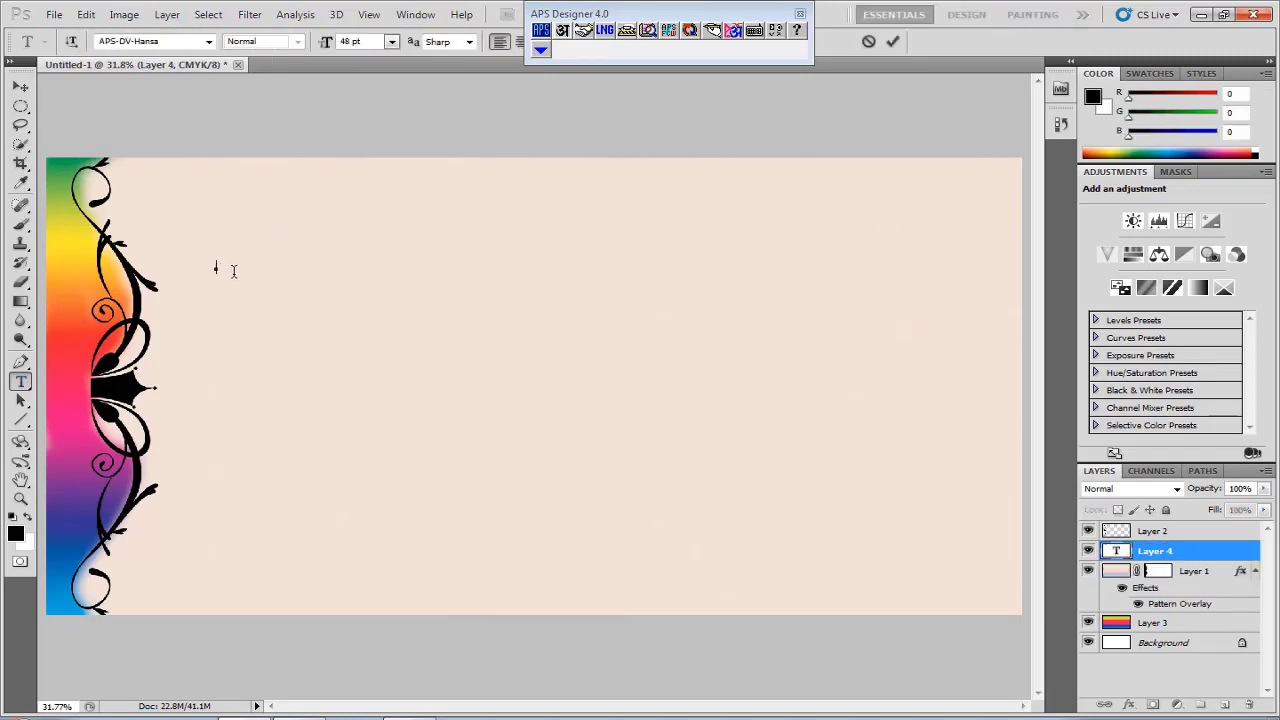
Step: Set the new text's font size to 150 pt, after trying 72 pt and 125 pt
click(391, 42)
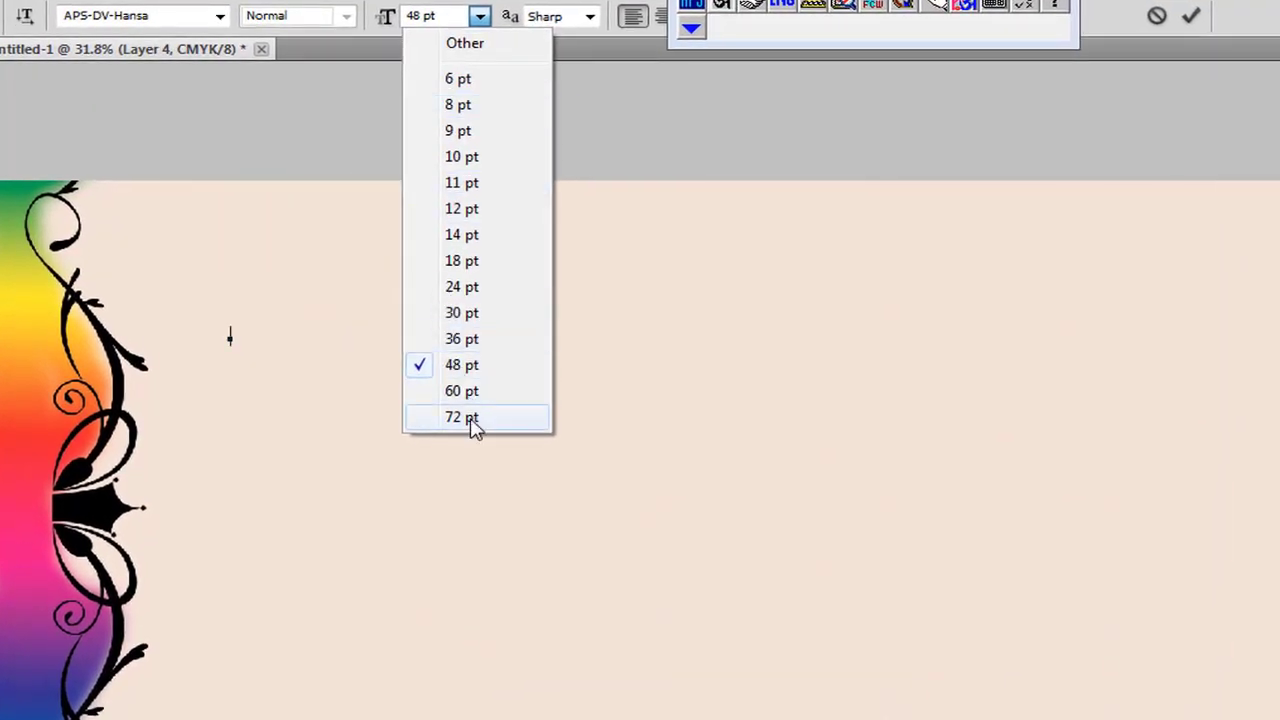
click(462, 417)
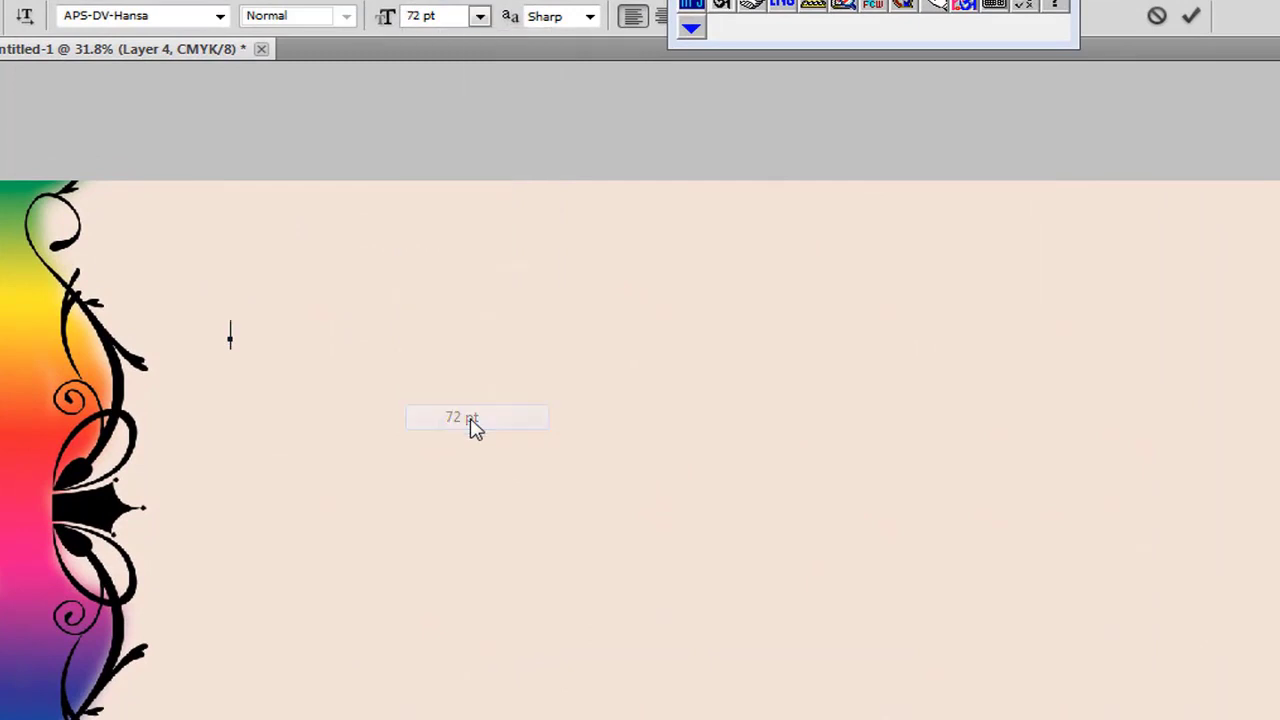
double_click(420, 13)
text(125)
key(Return)
double_click(424, 15)
text(15)
key(Return)
Step: Enter जिल्हा परिषद प्राथमिक as the beginning of the heading, correcting the mistyped opening letters
text(g)
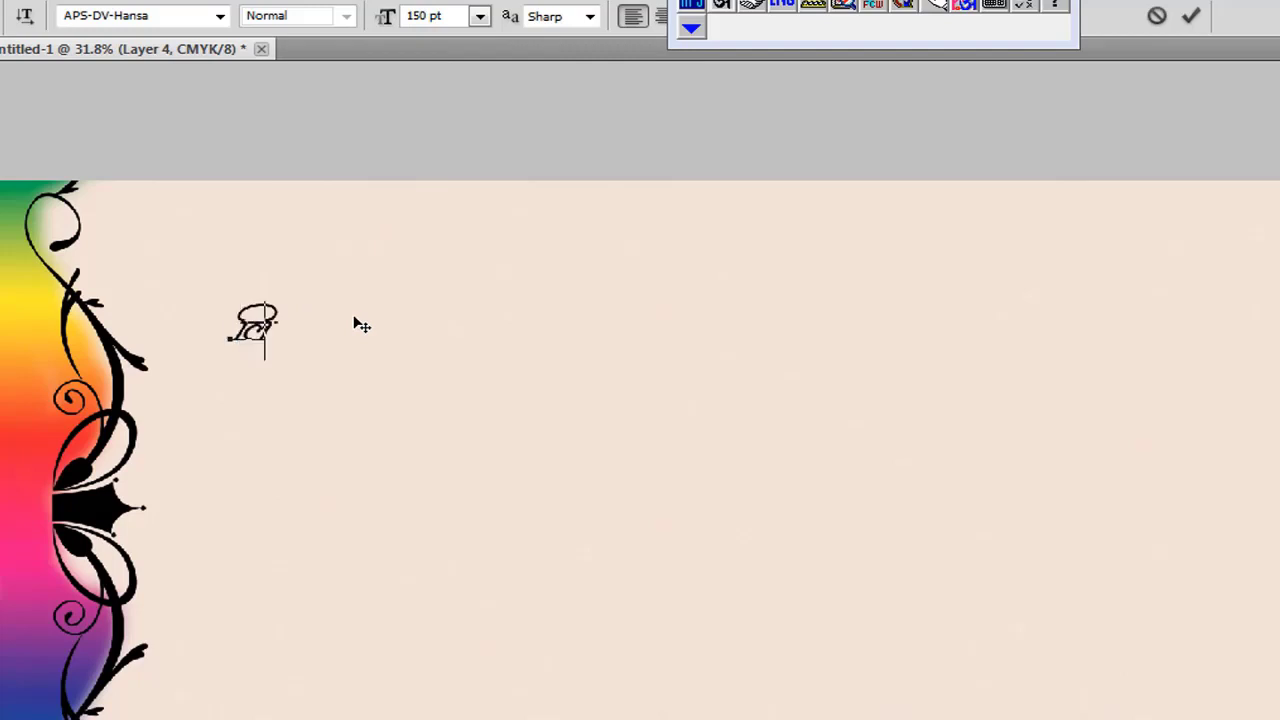
key(BackSpace)
key(BackSpace)
text(fgYgk)
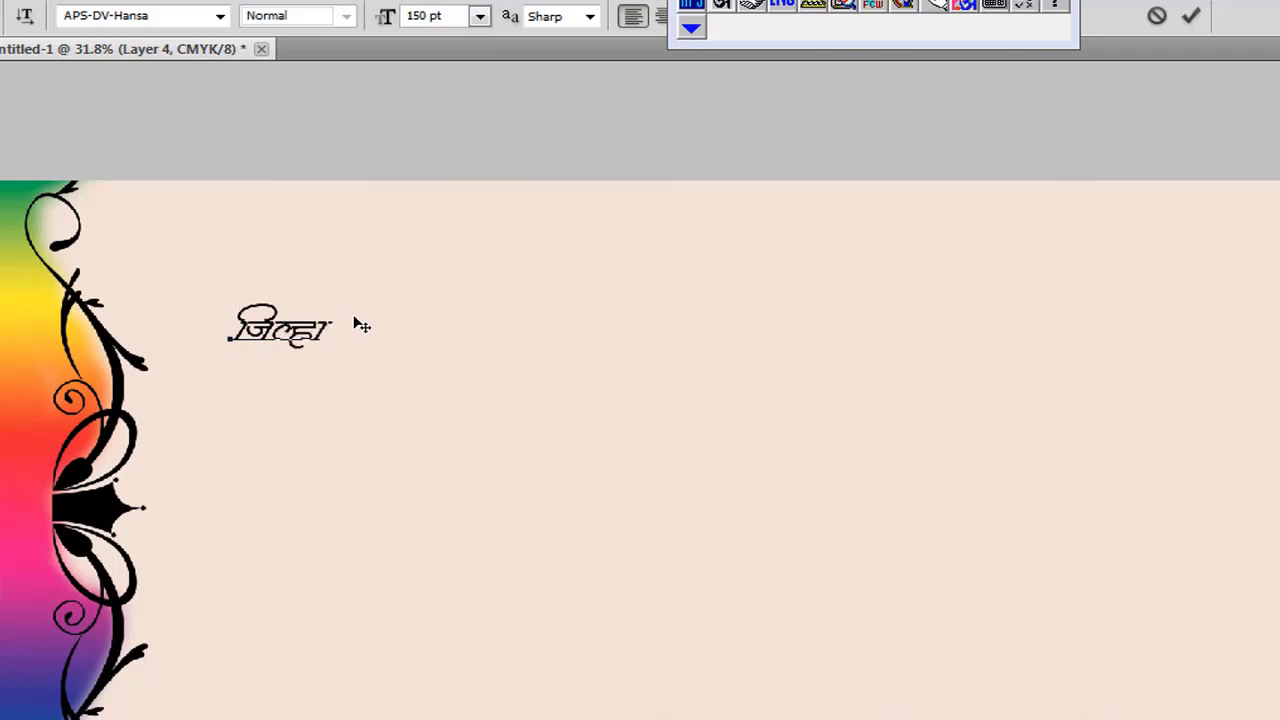
text( ifj'kn)
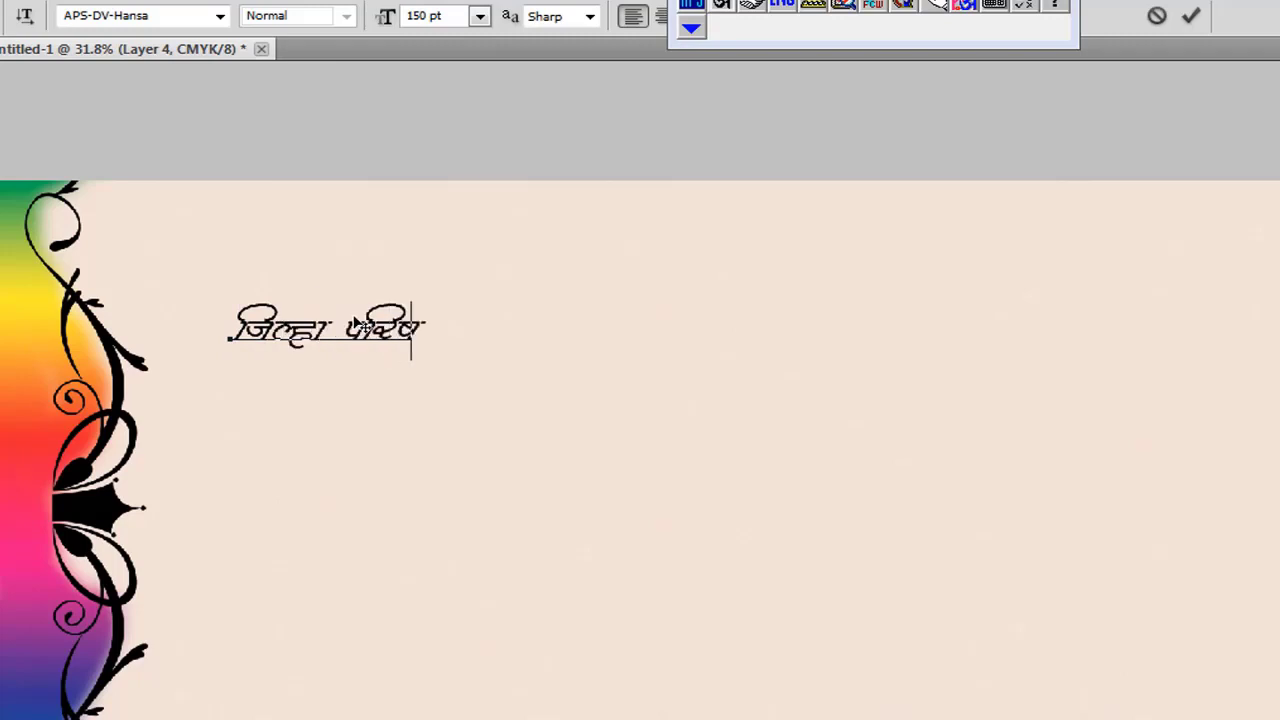
text( izk)
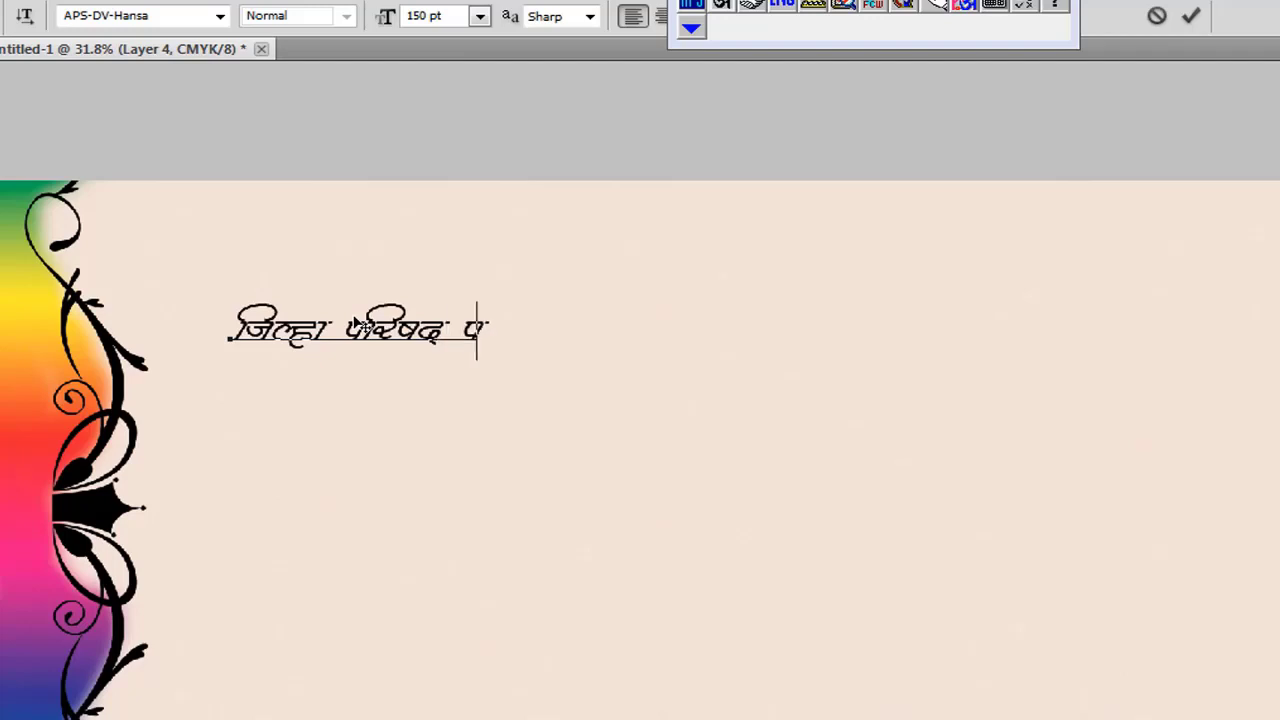
text(Fefd)
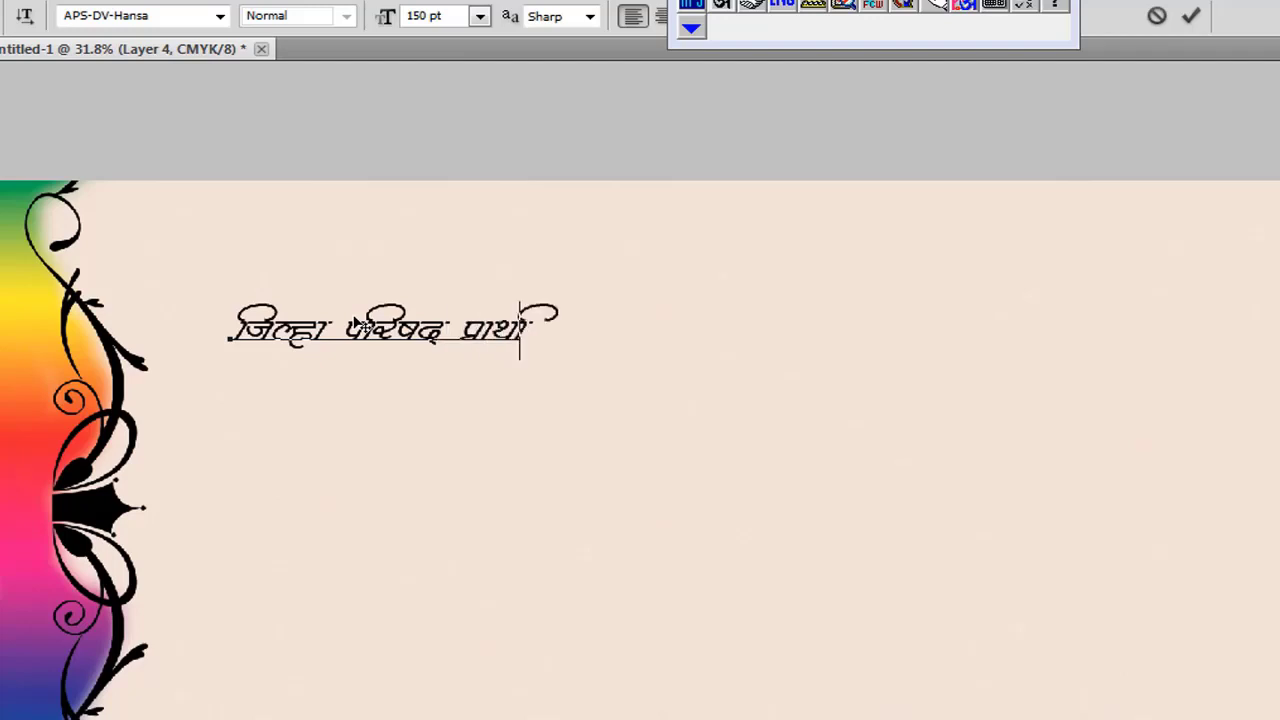
text( ejkB)
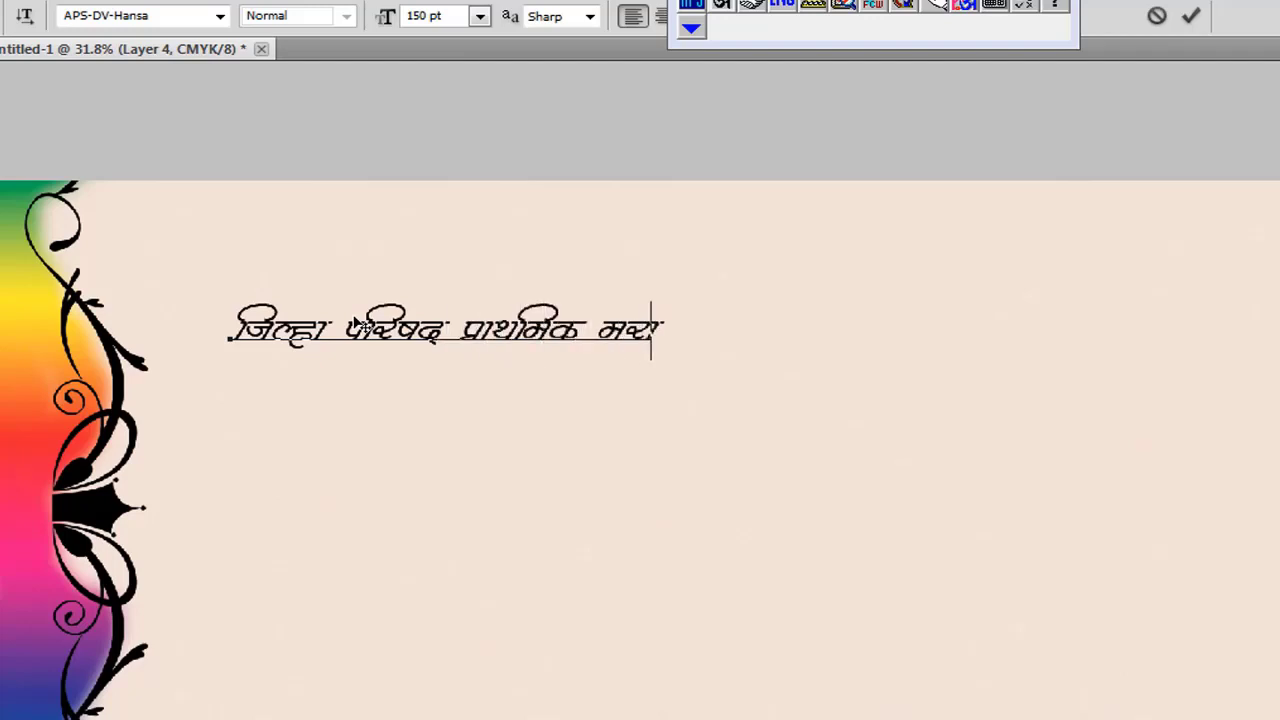
key(BackSpace)
key(BackSpace)
key(BackSpace)
key(BackSpace)
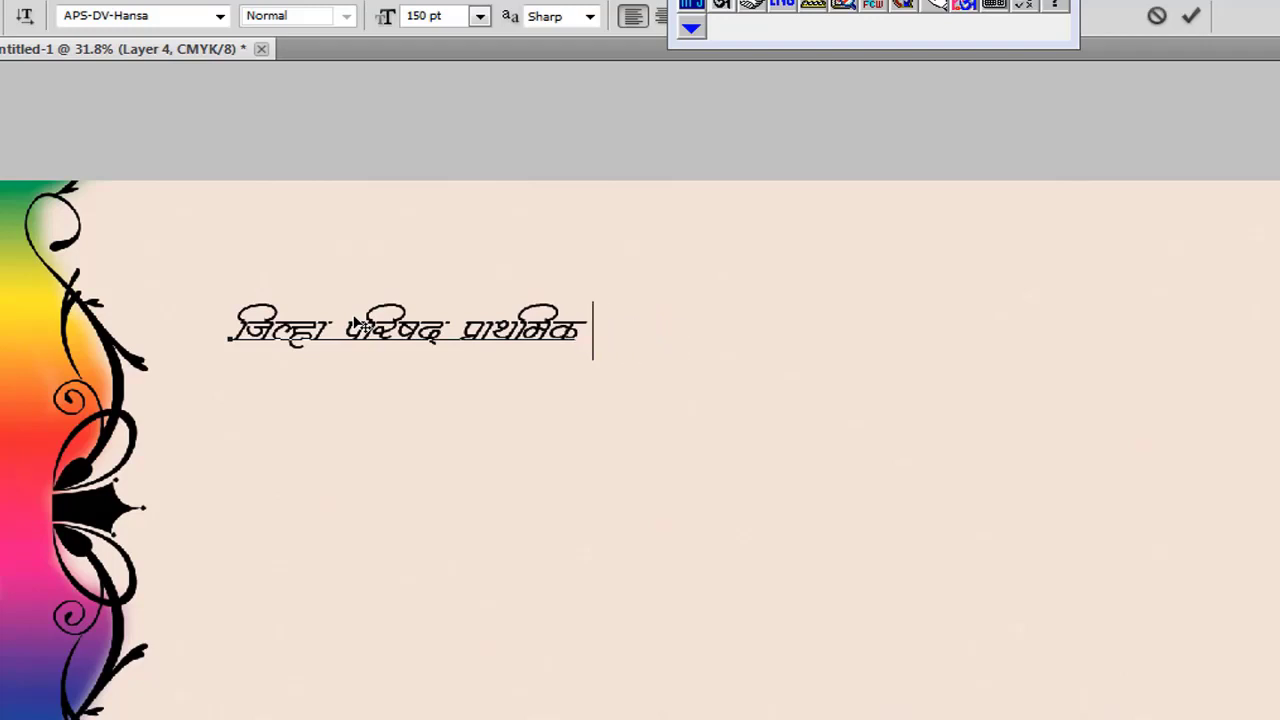
Step: Complete the heading line after प्राथमिक with the words शाळा कुंभावस्ती करजगी
text('kkGk)
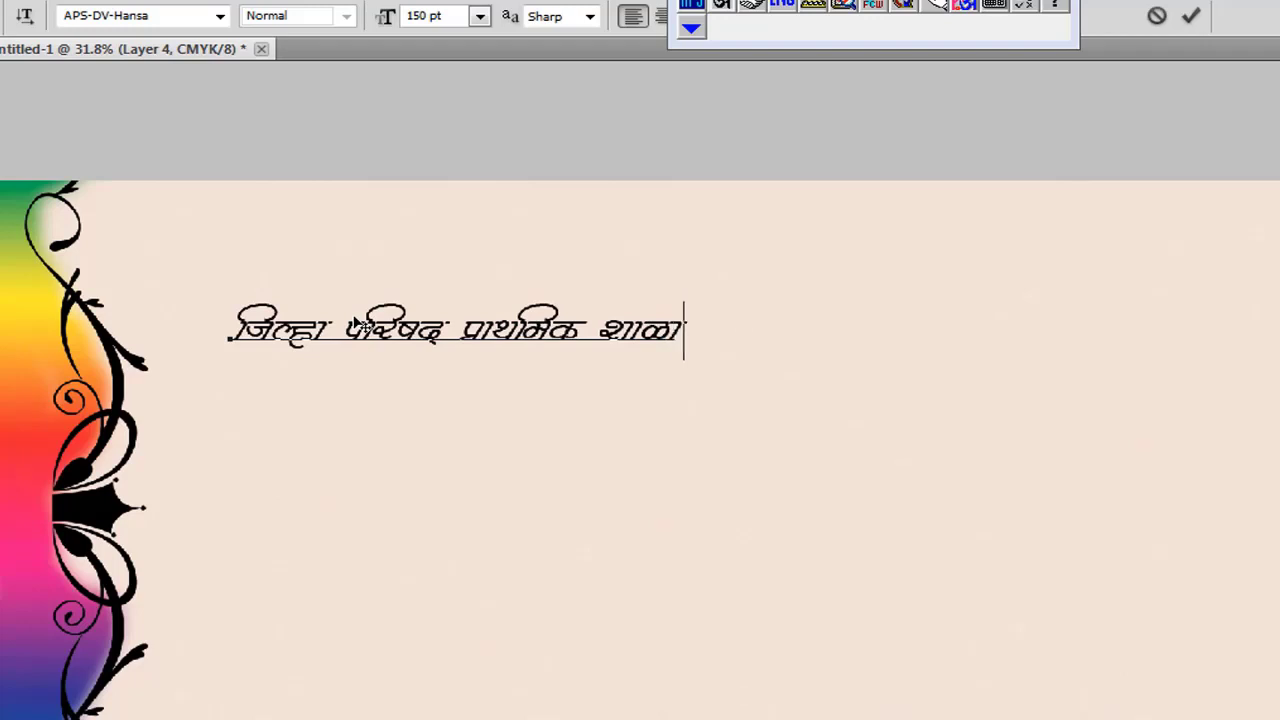
text( dqa)
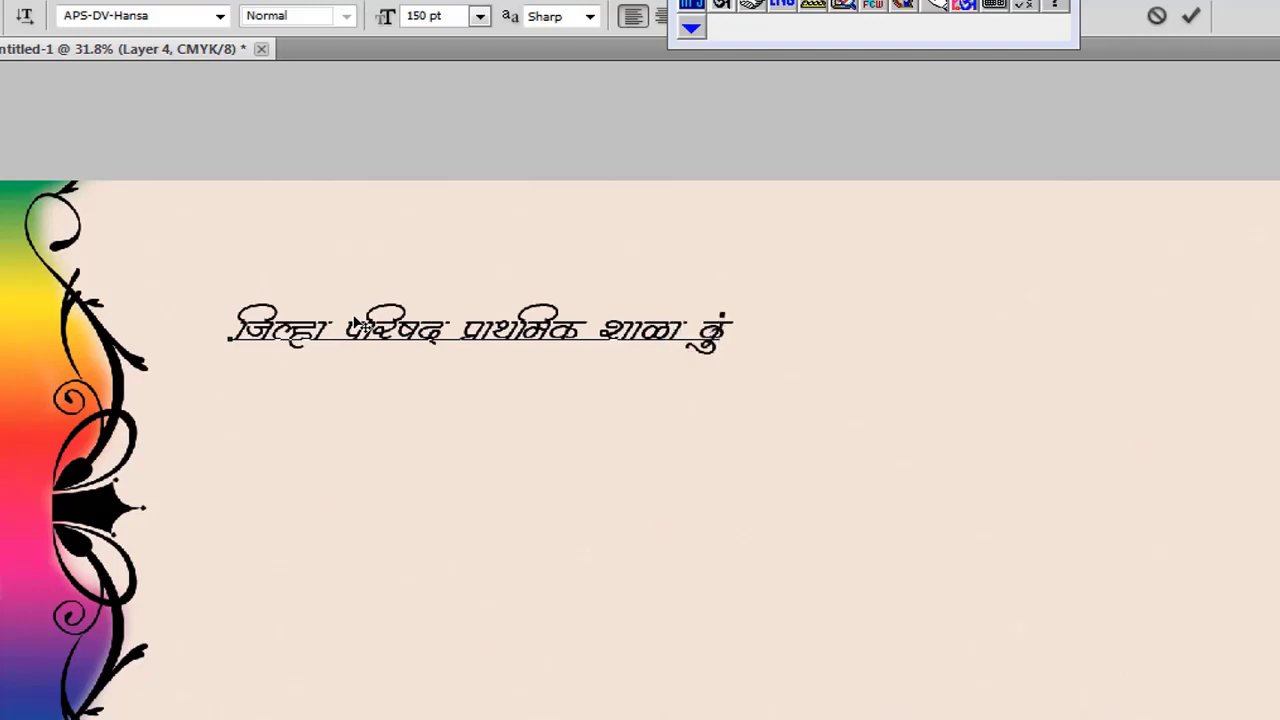
text(Hkkjo)
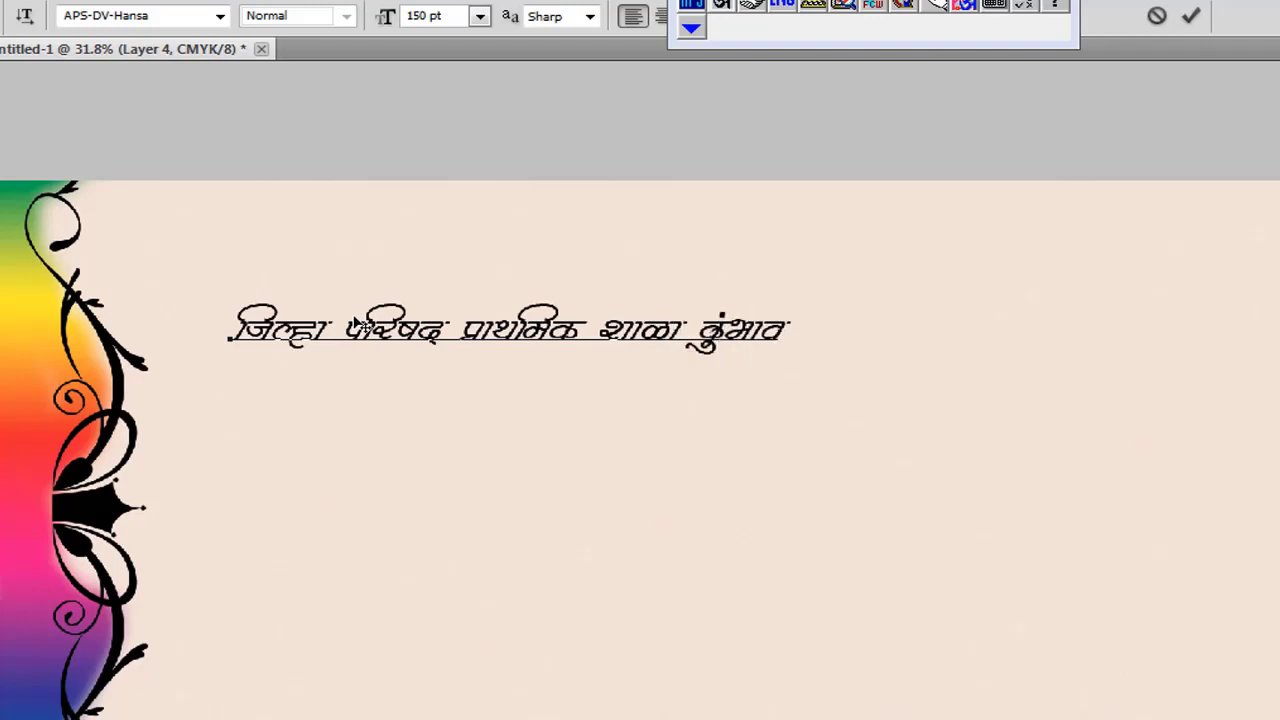
text(L)
key(BackSpace)
text(Lrh)
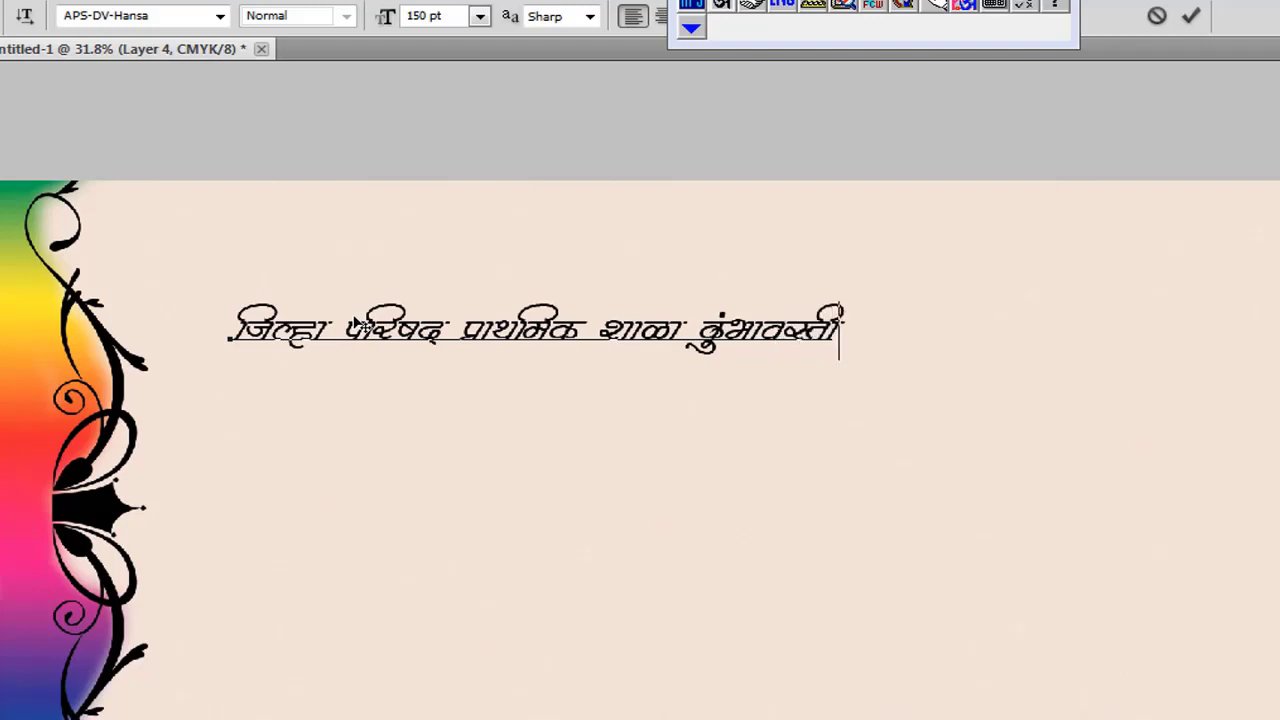
text( djt)
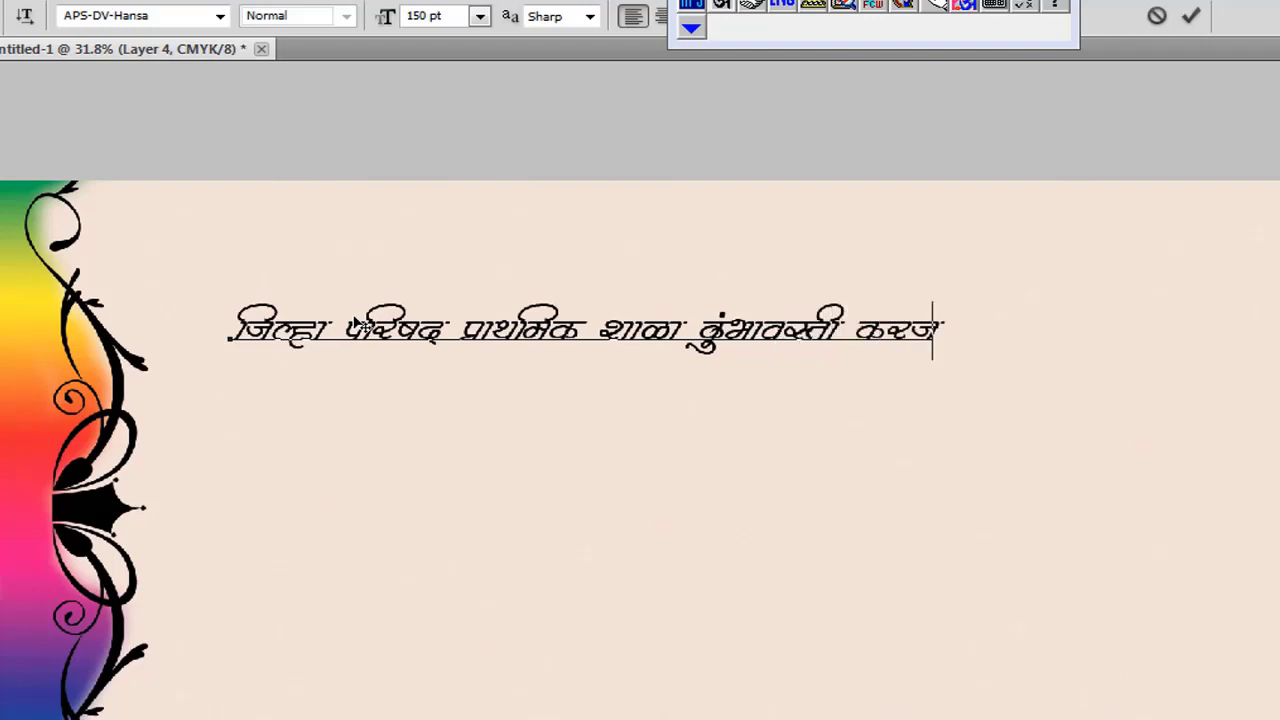
text(xh)
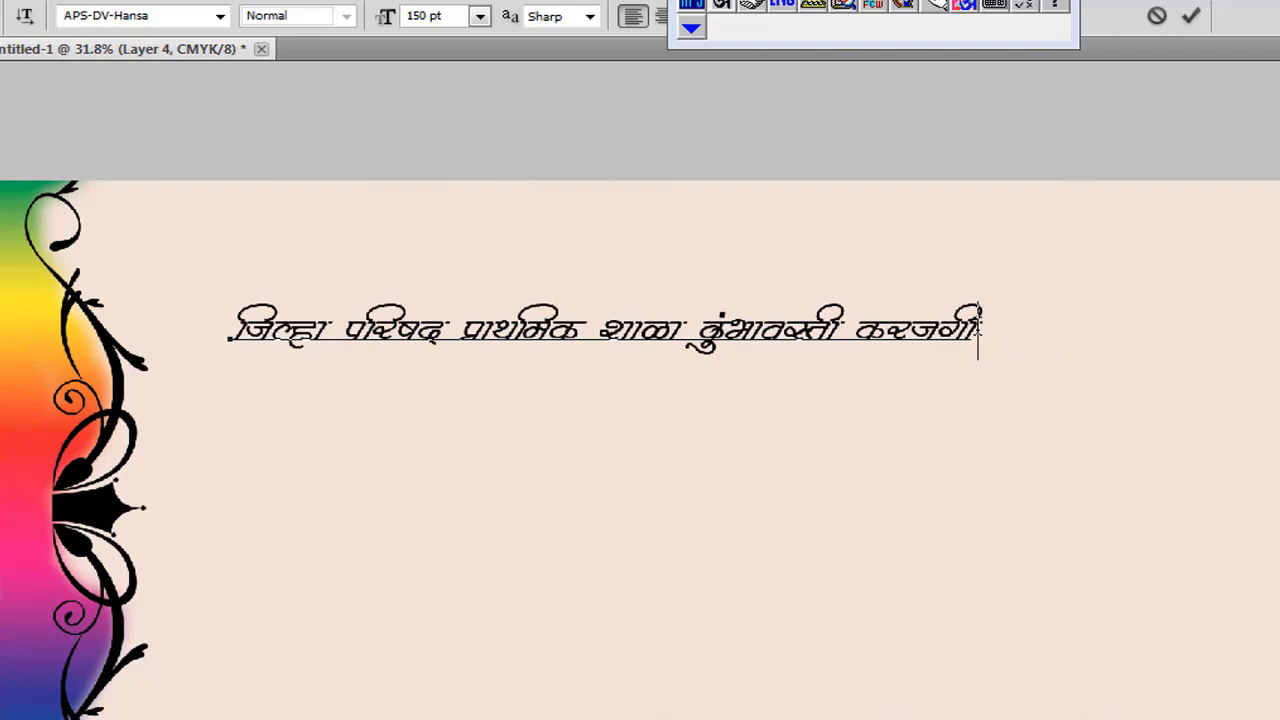
Step: Set the whole heading's font to APS-DV-Mogra after trying APS-DV fonts from Kanshi onward, and commit the text
drag(980, 330, 236, 333)
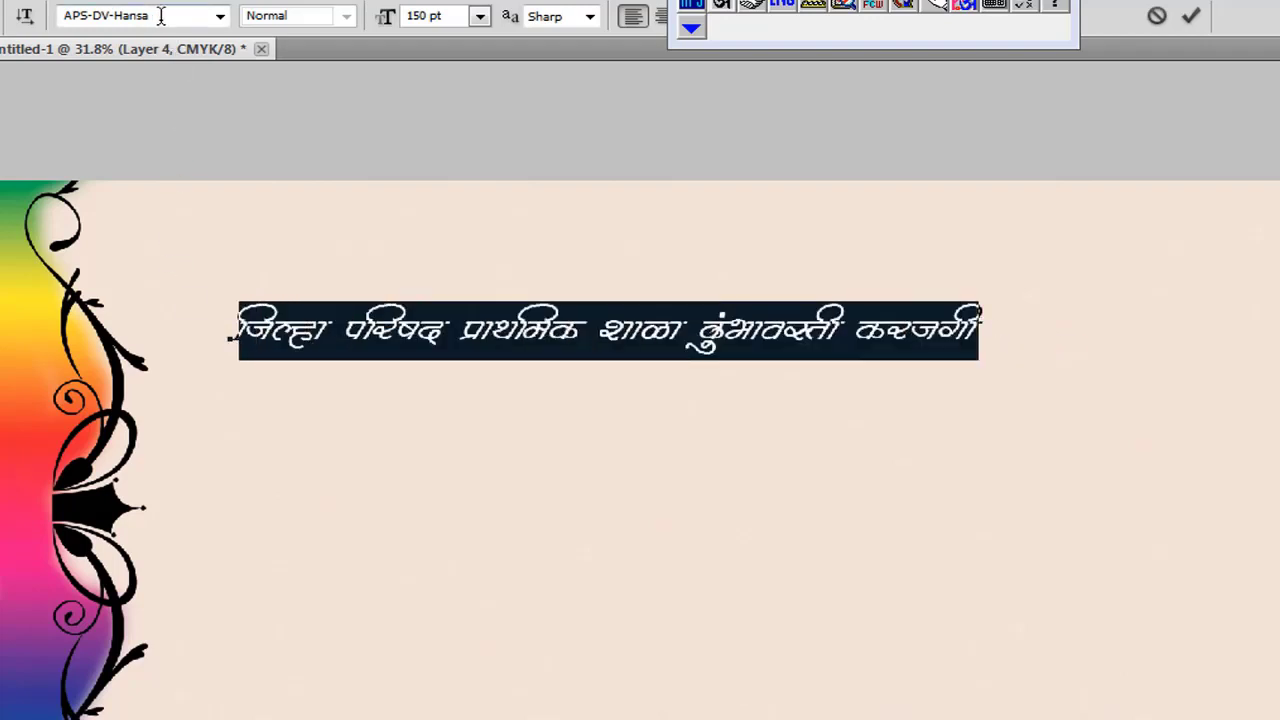
click(220, 17)
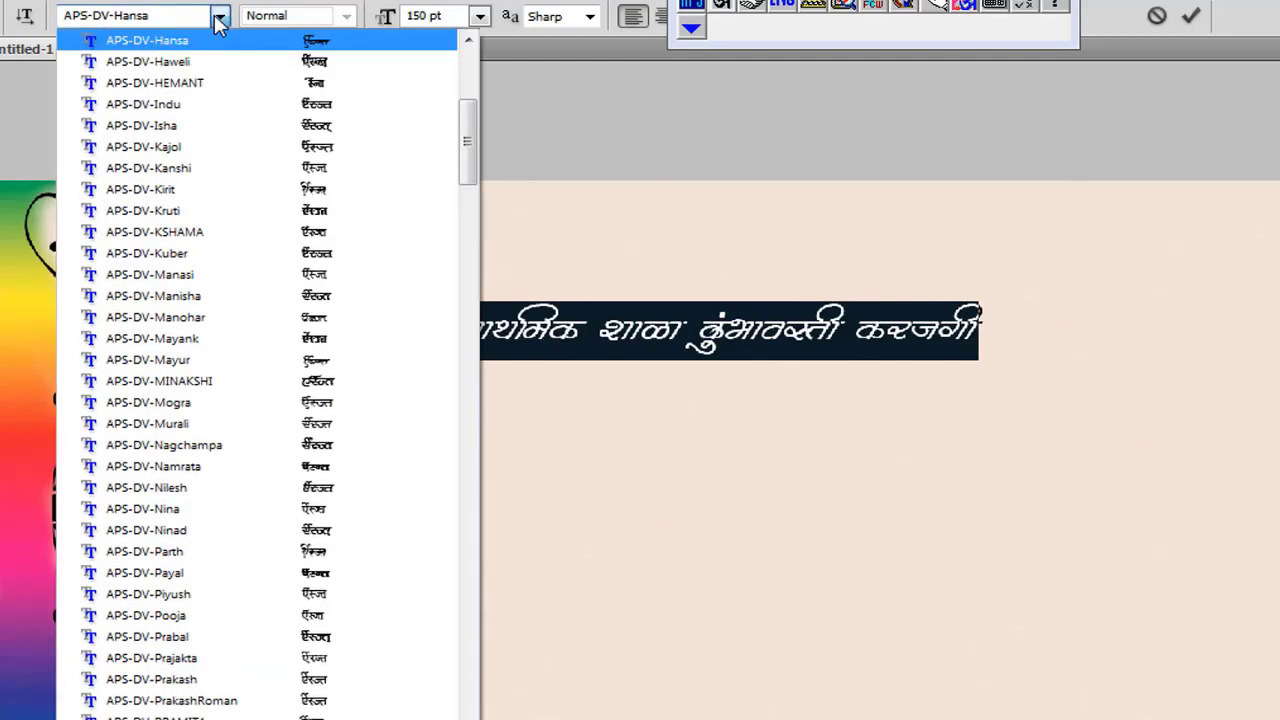
click(172, 175)
click(193, 13)
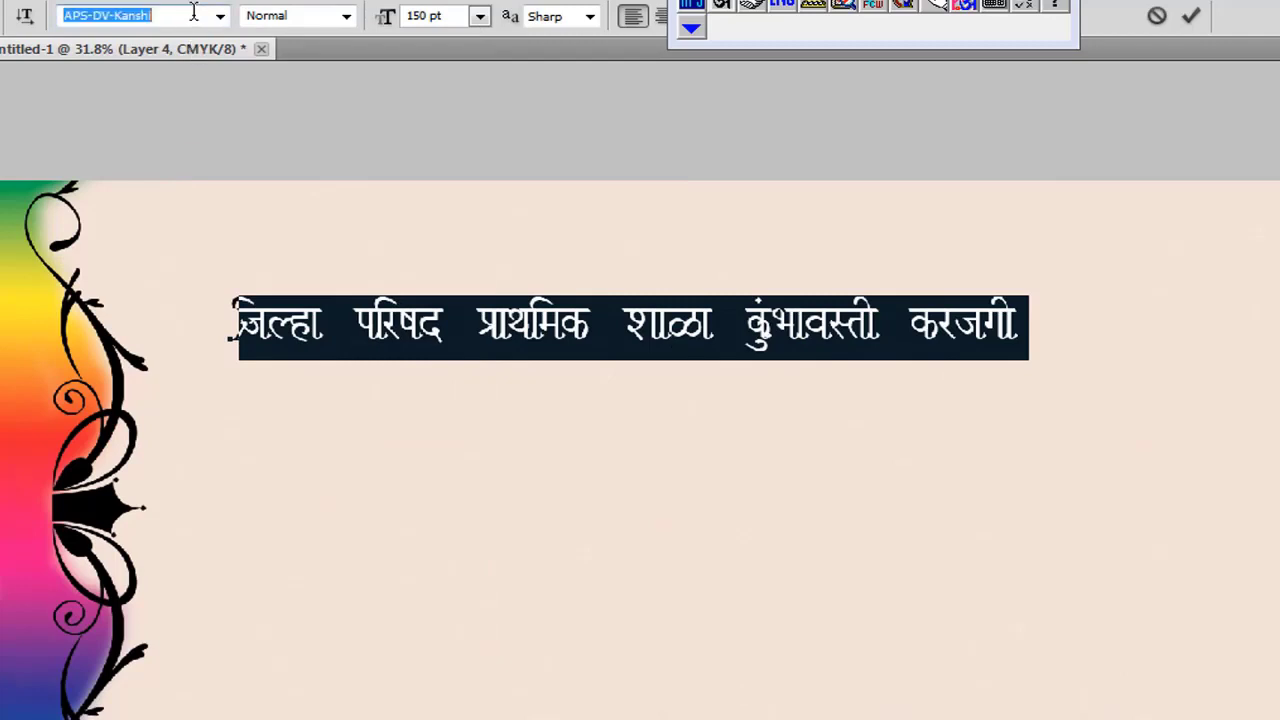
key(Down)
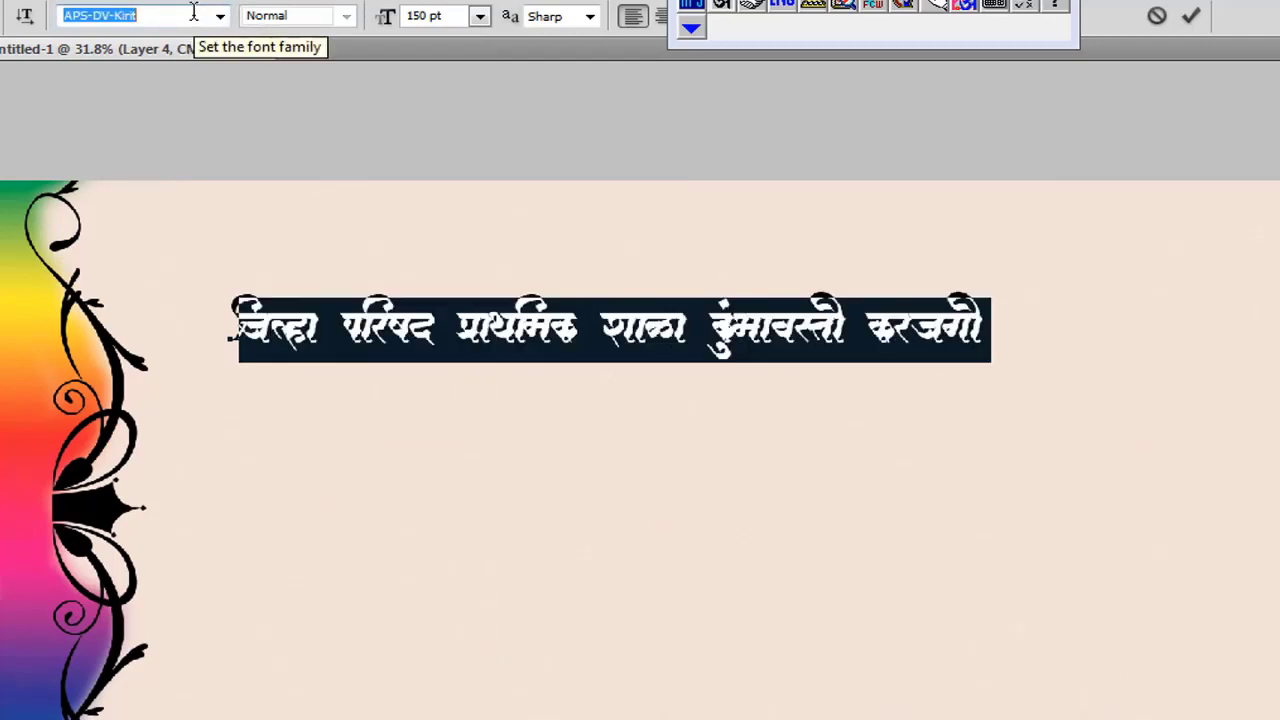
key(Down)
key(Down)
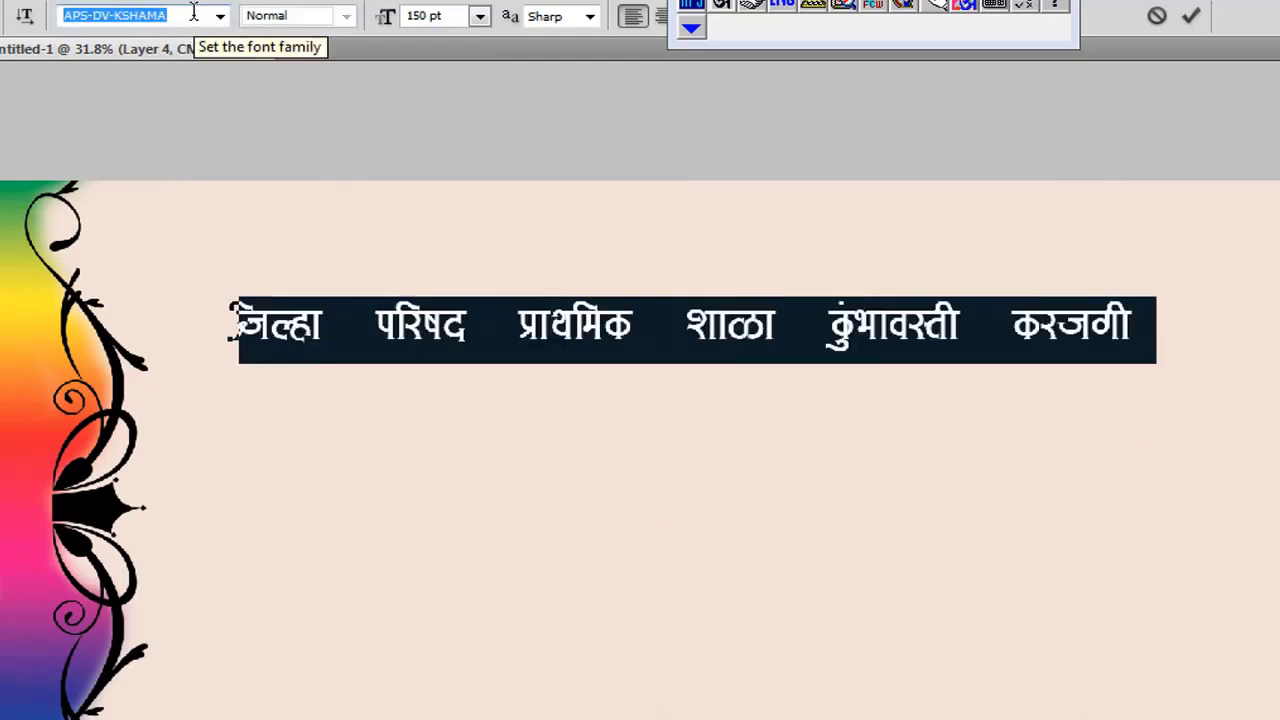
key(Down)
key(Down)
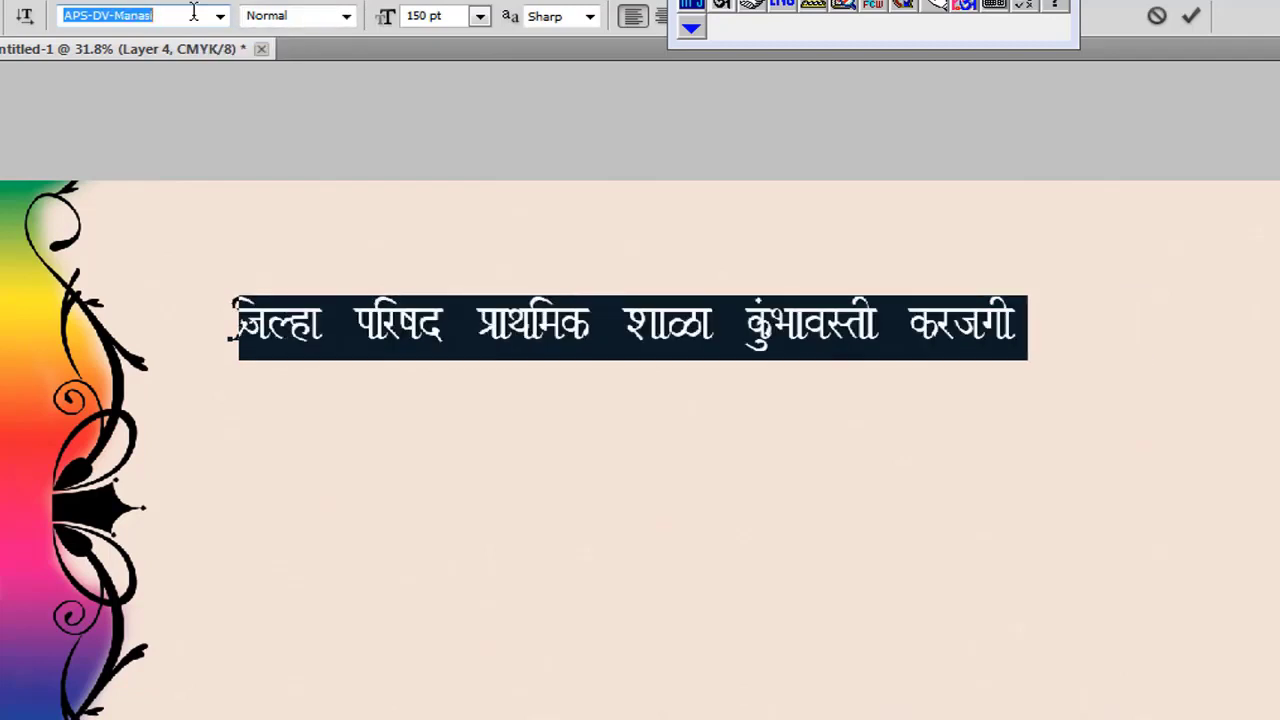
key(Down)
key(Down)
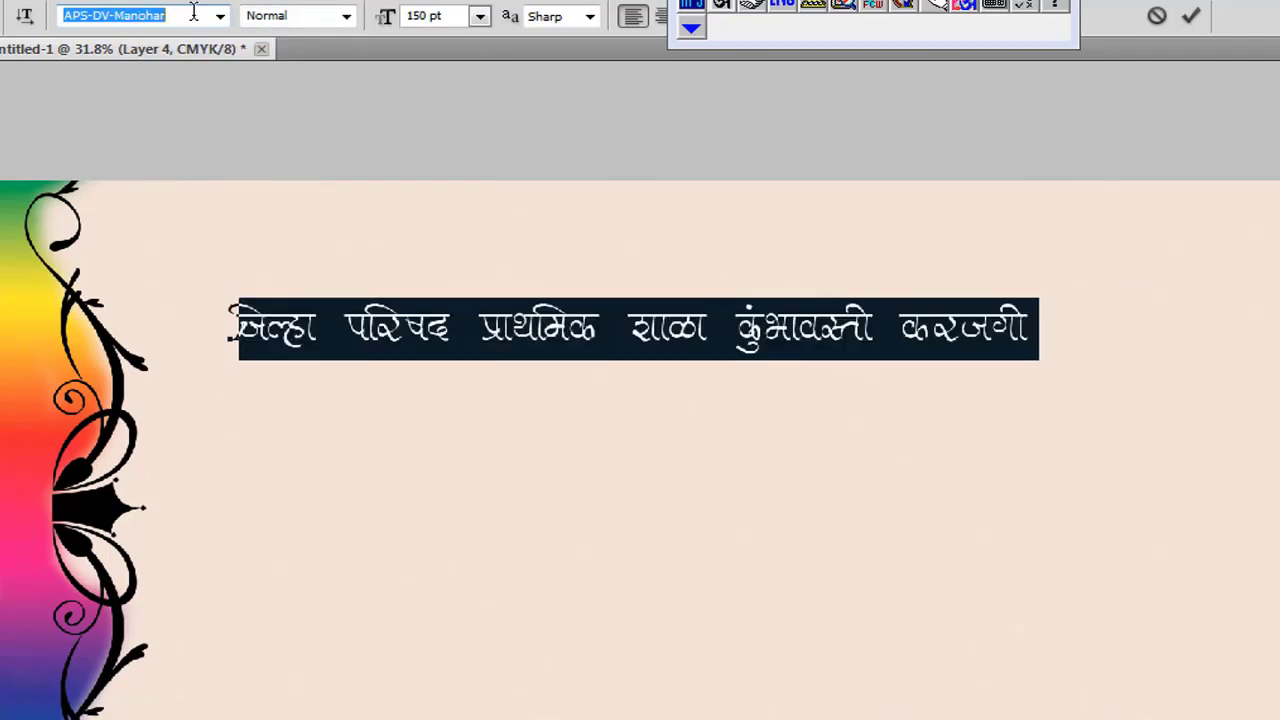
key(Down)
key(Down)
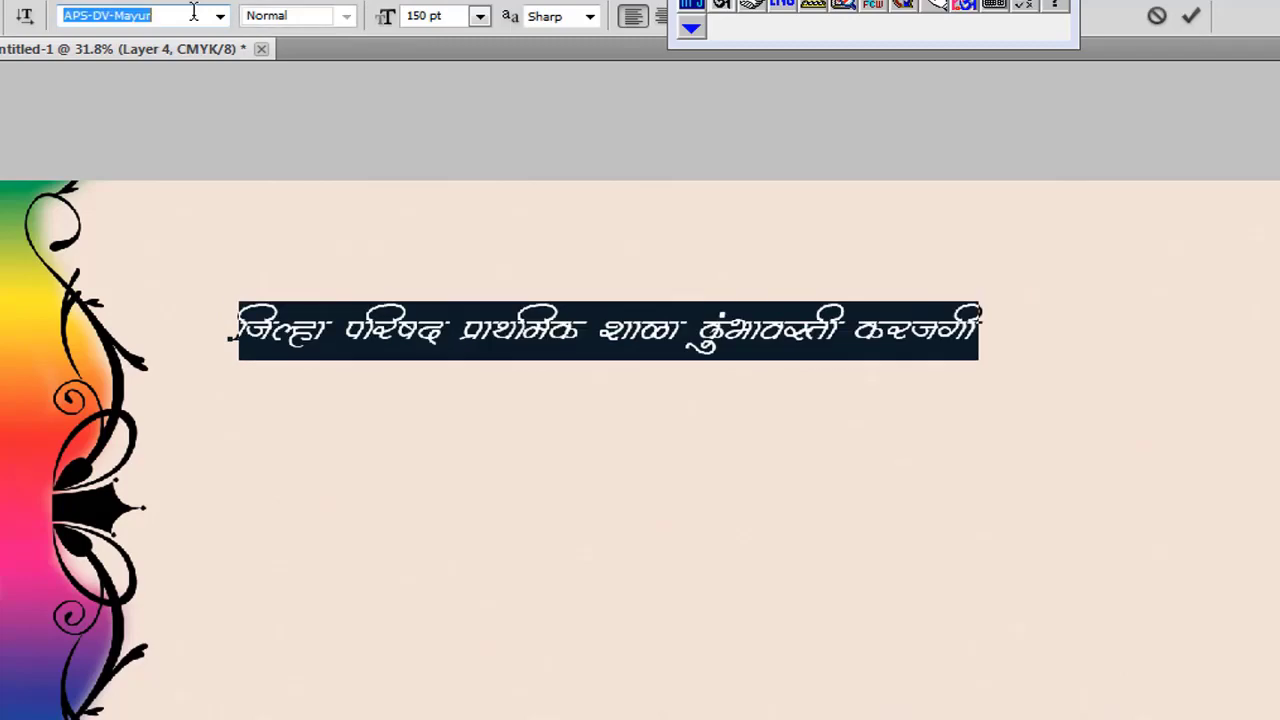
key(Down)
key(Down)
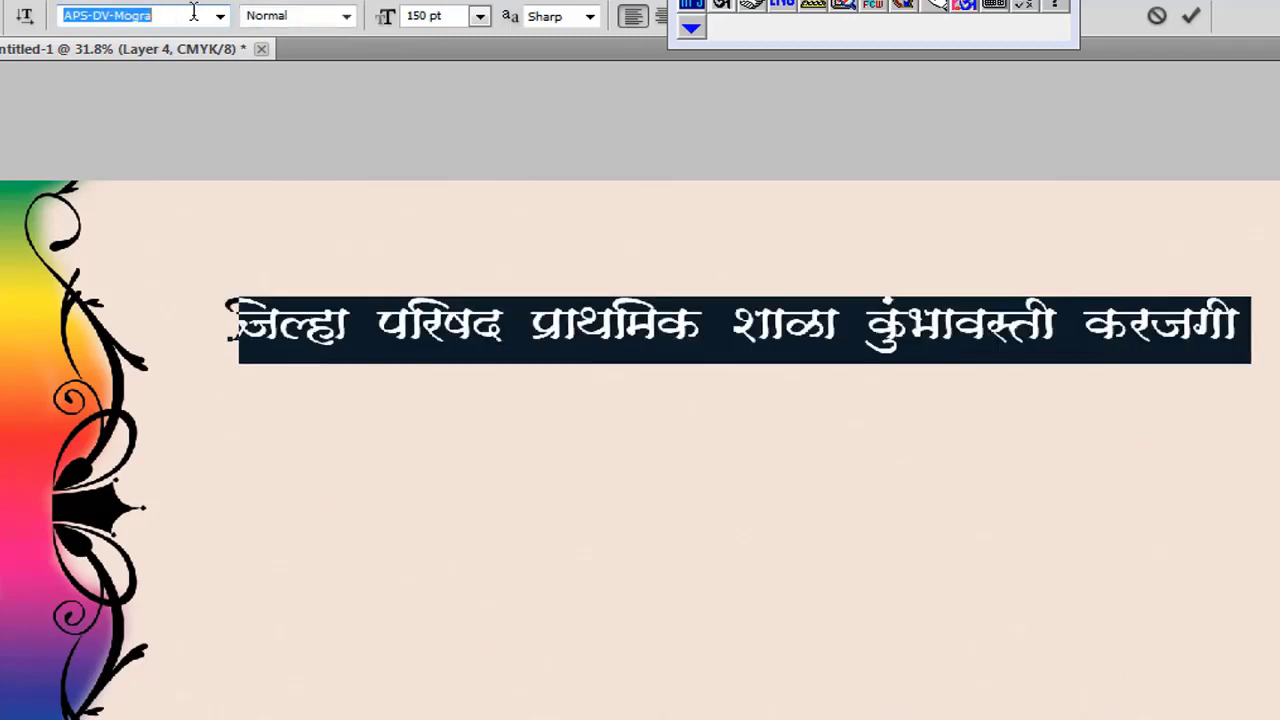
key(Return)
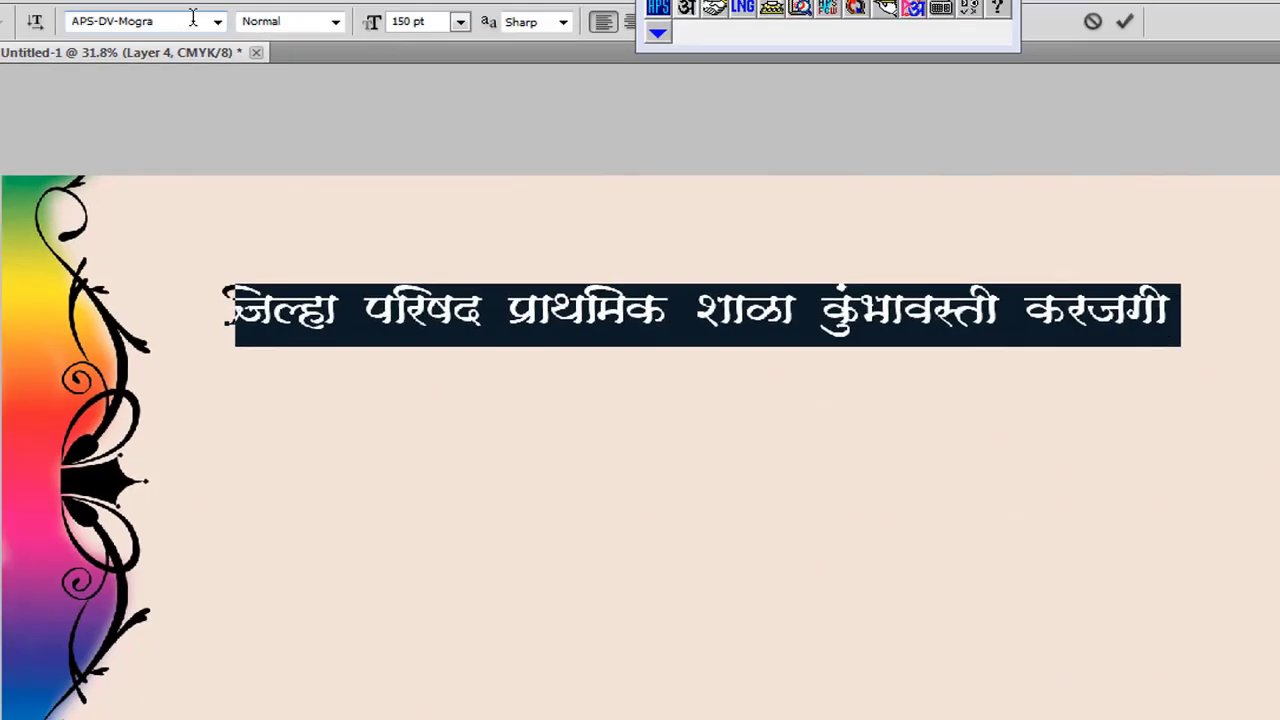
key(ctrl+Return)
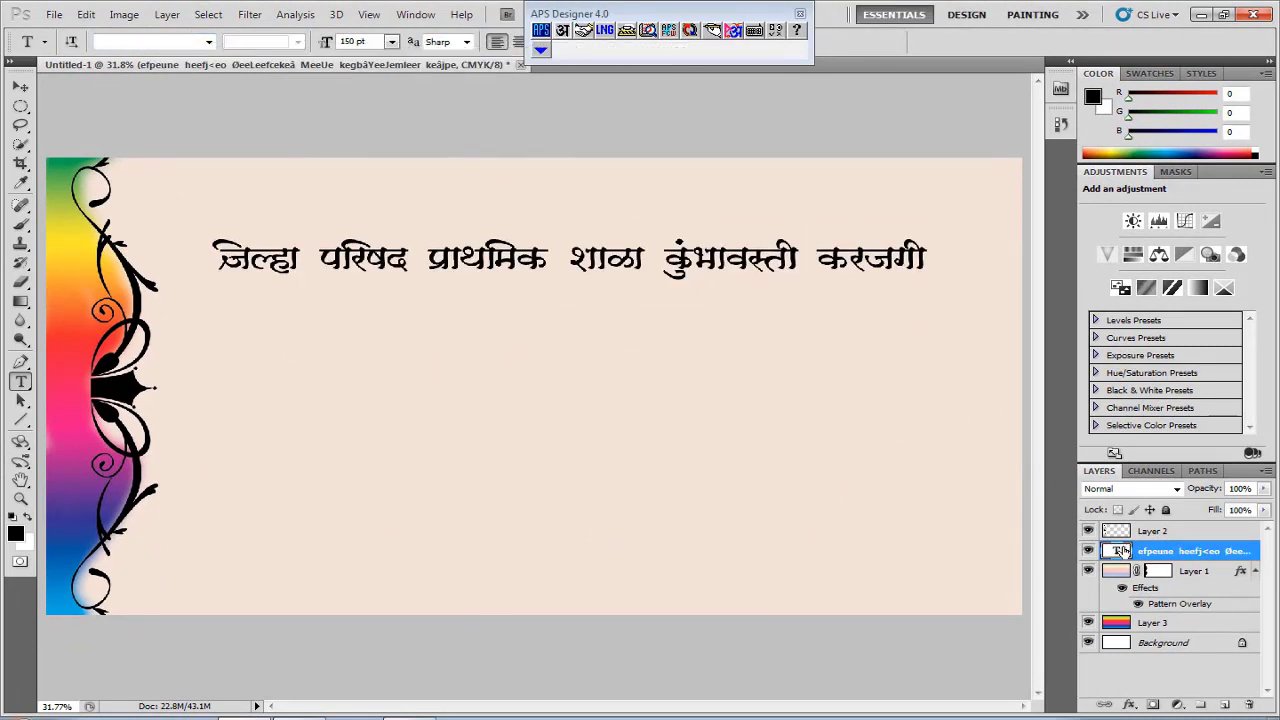
Step: Reopen the heading text, delete its first word along with the stray mark before it, and re-enter जिल्हा
double_click(1120, 550)
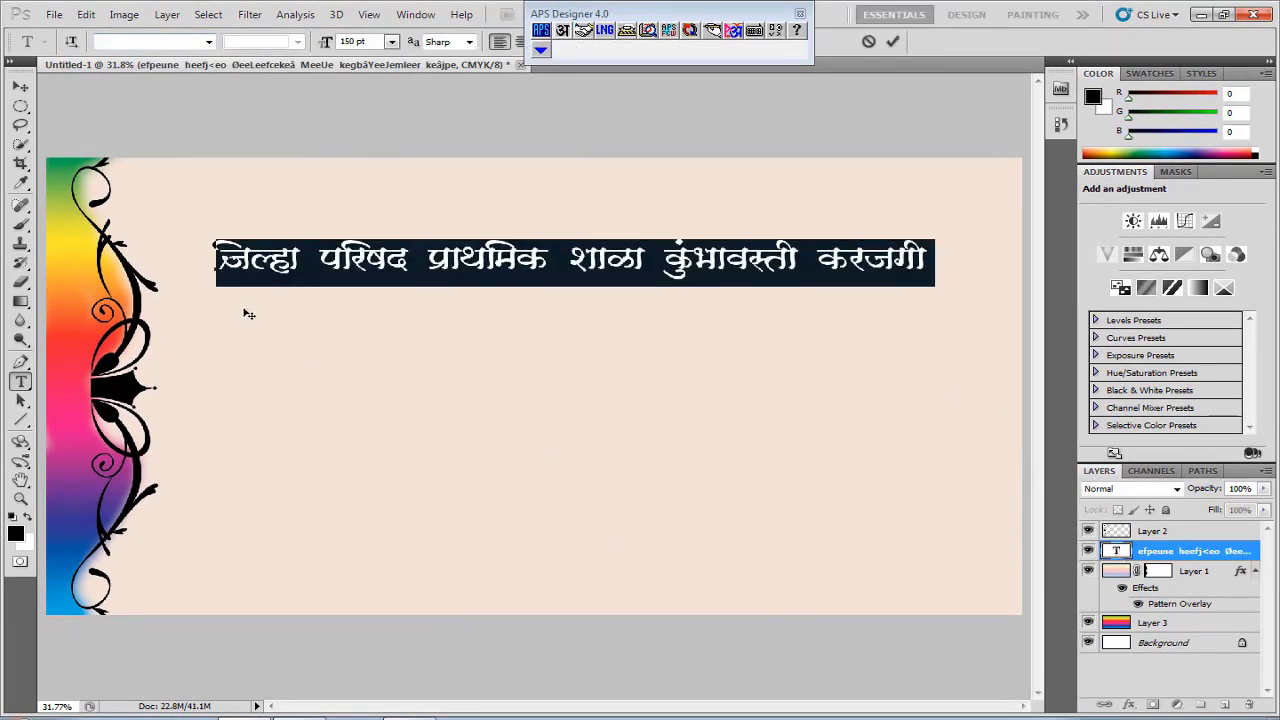
click(250, 258)
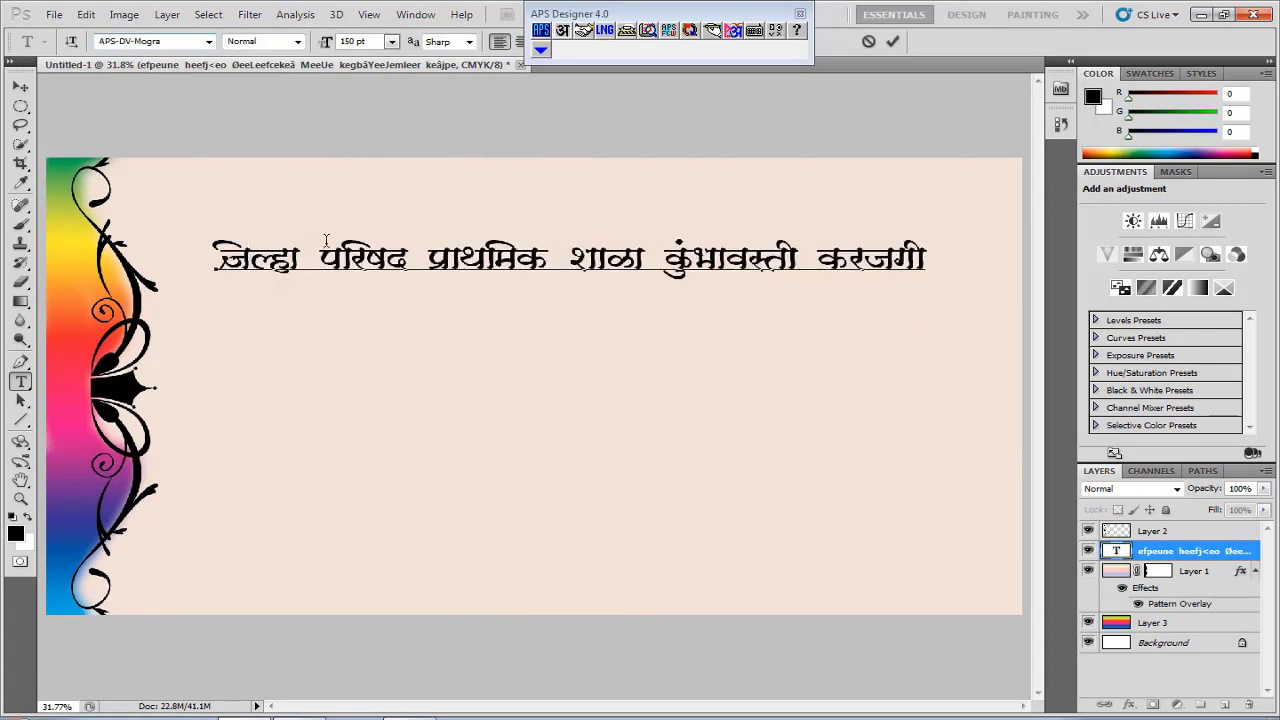
key(BackSpace)
key(BackSpace)
key(BackSpace)
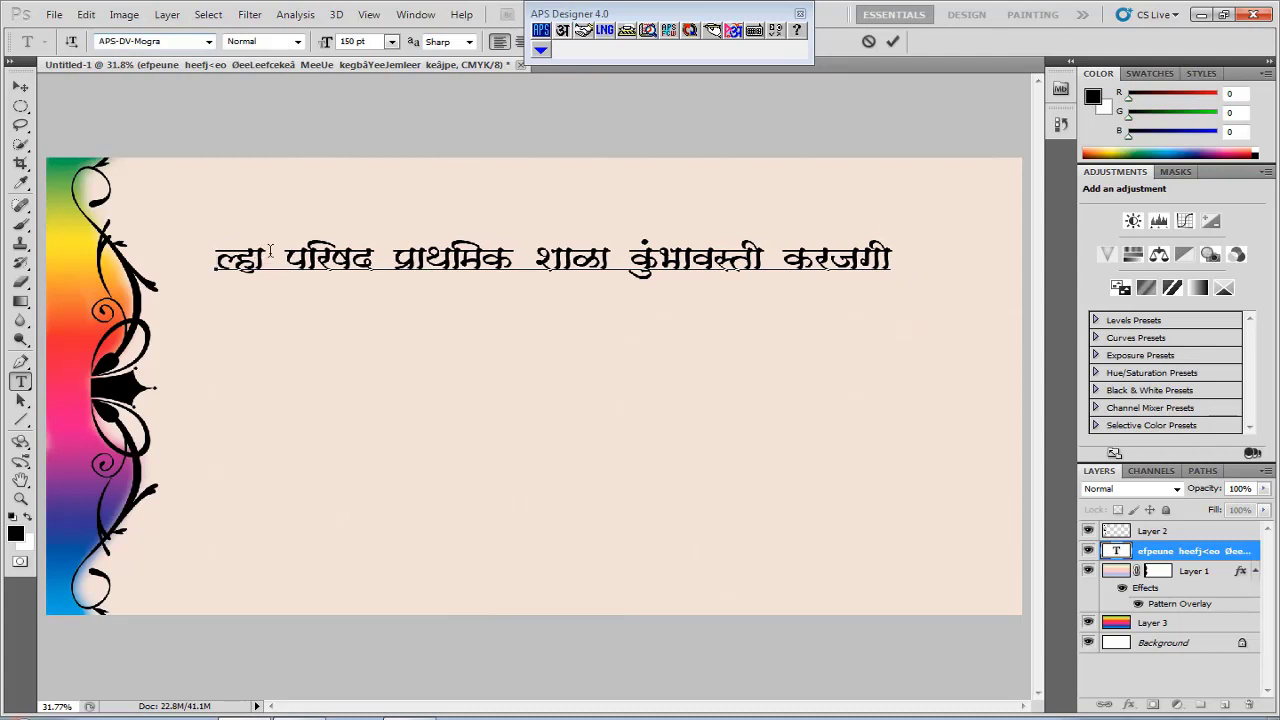
key(BackSpace)
key(BackSpace)
key(BackSpace)
key(BackSpace)
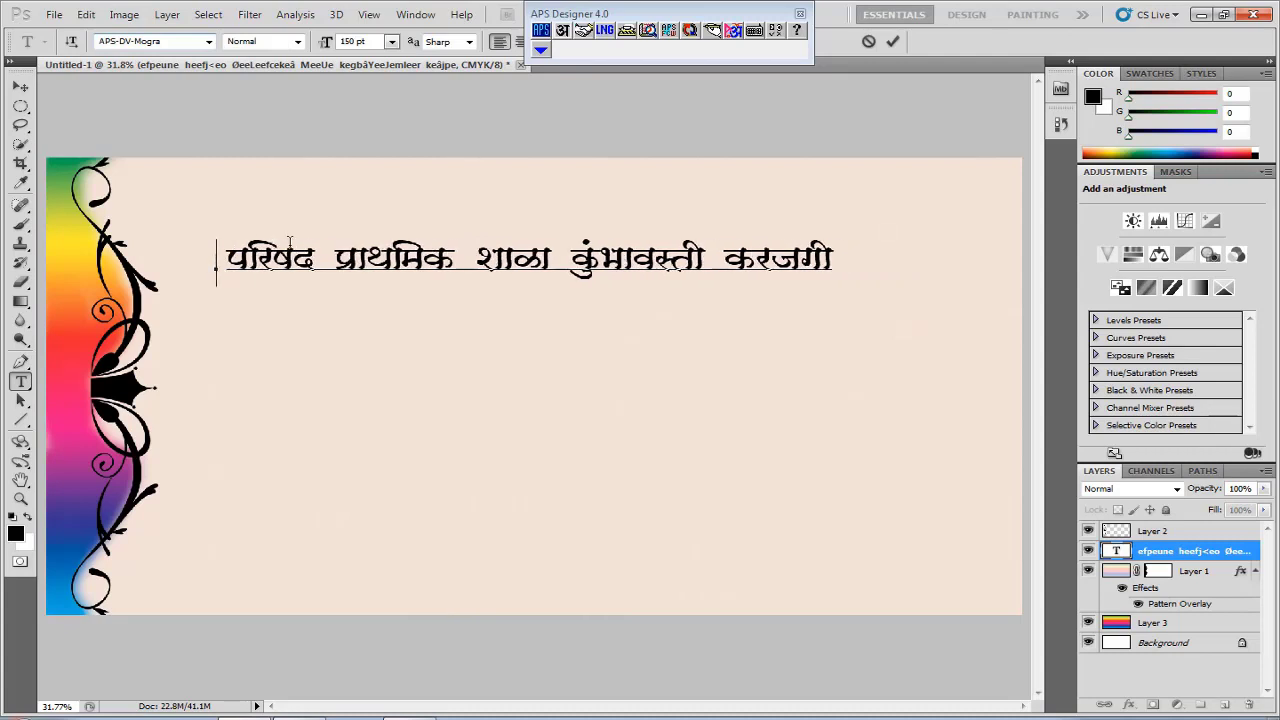
text(जि )
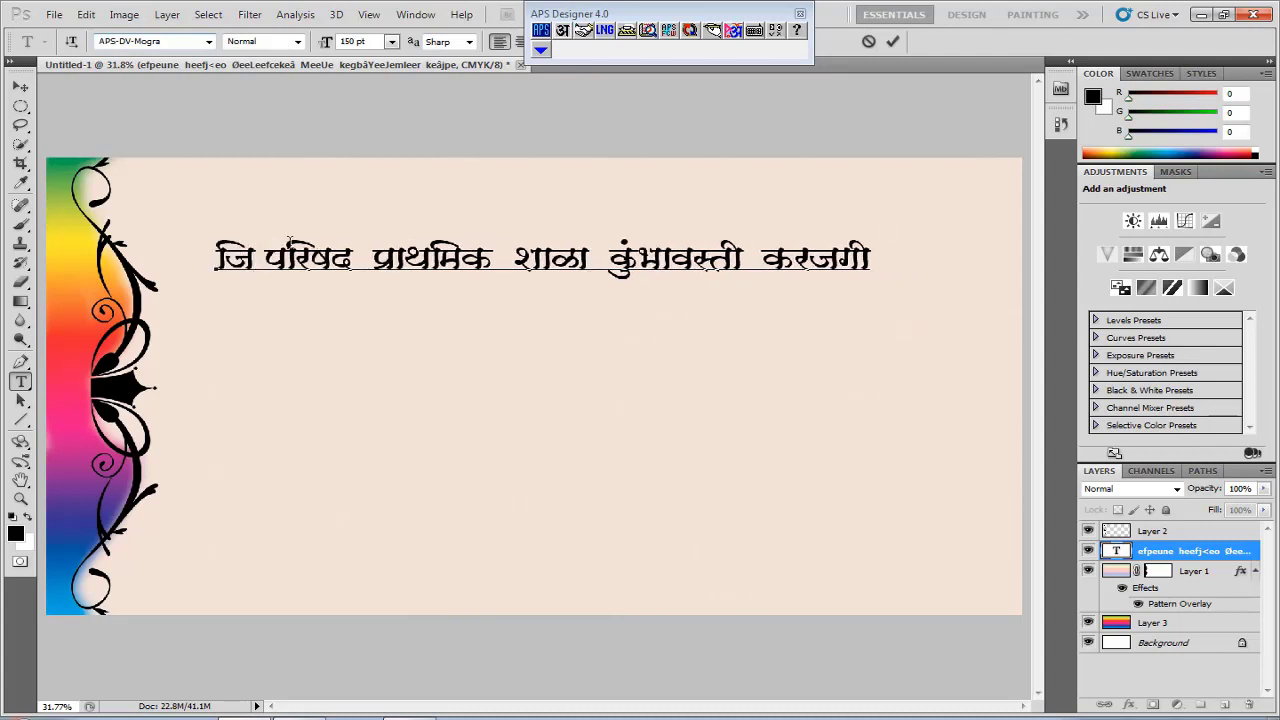
text(ल्हा)
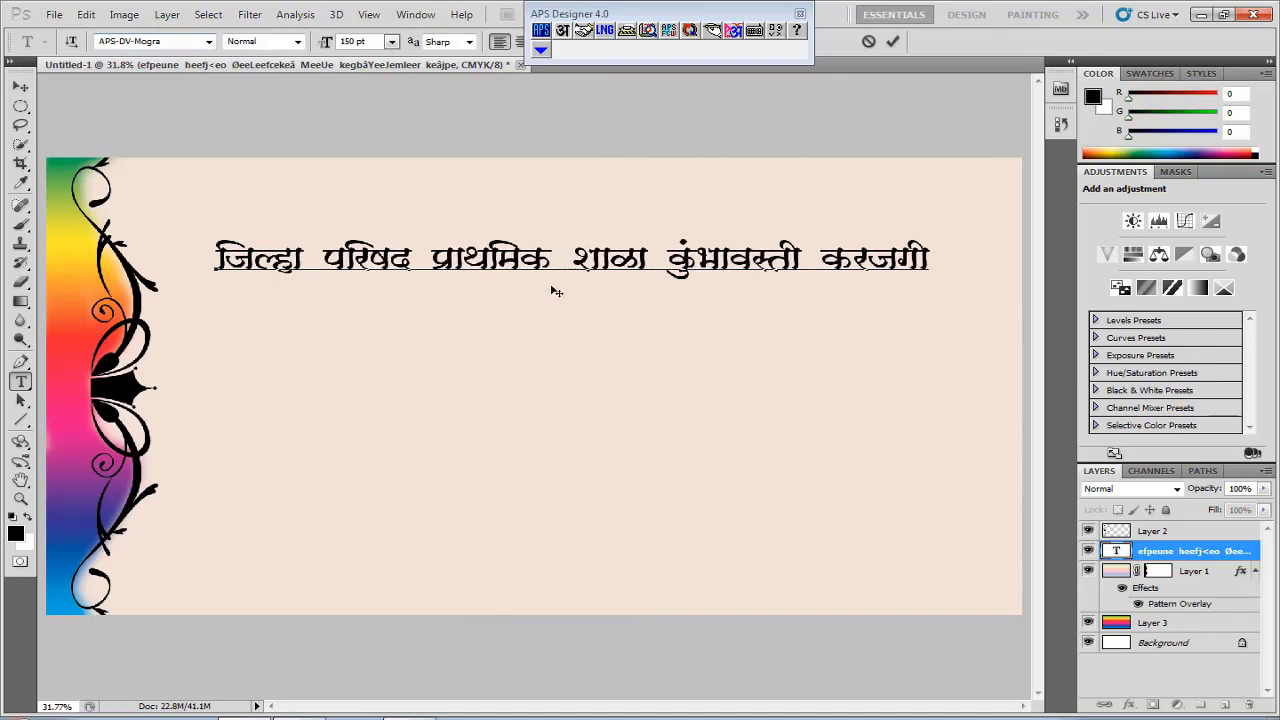
Step: Try tighter letter spacing across the whole heading, restore the previous spacing and commit the text
drag(936, 258, 212, 258)
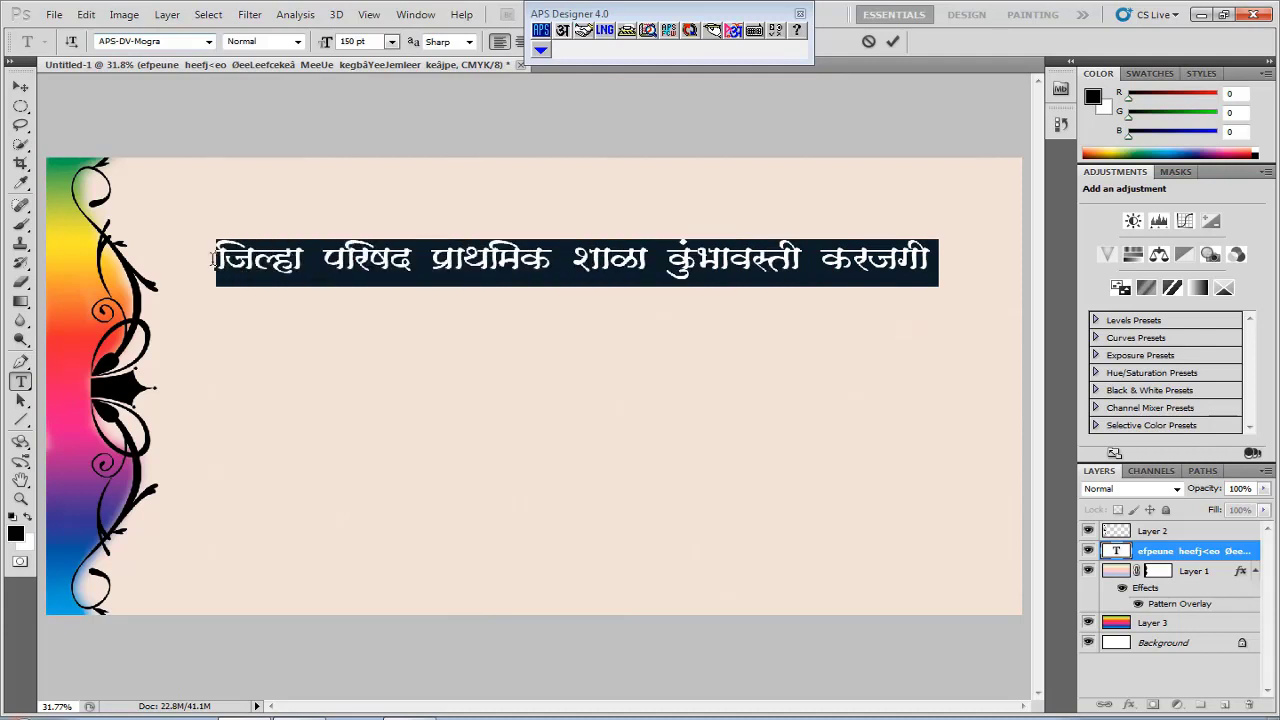
key(alt+Left)
key(alt+Left)
key(alt+Left)
key(alt+Left)
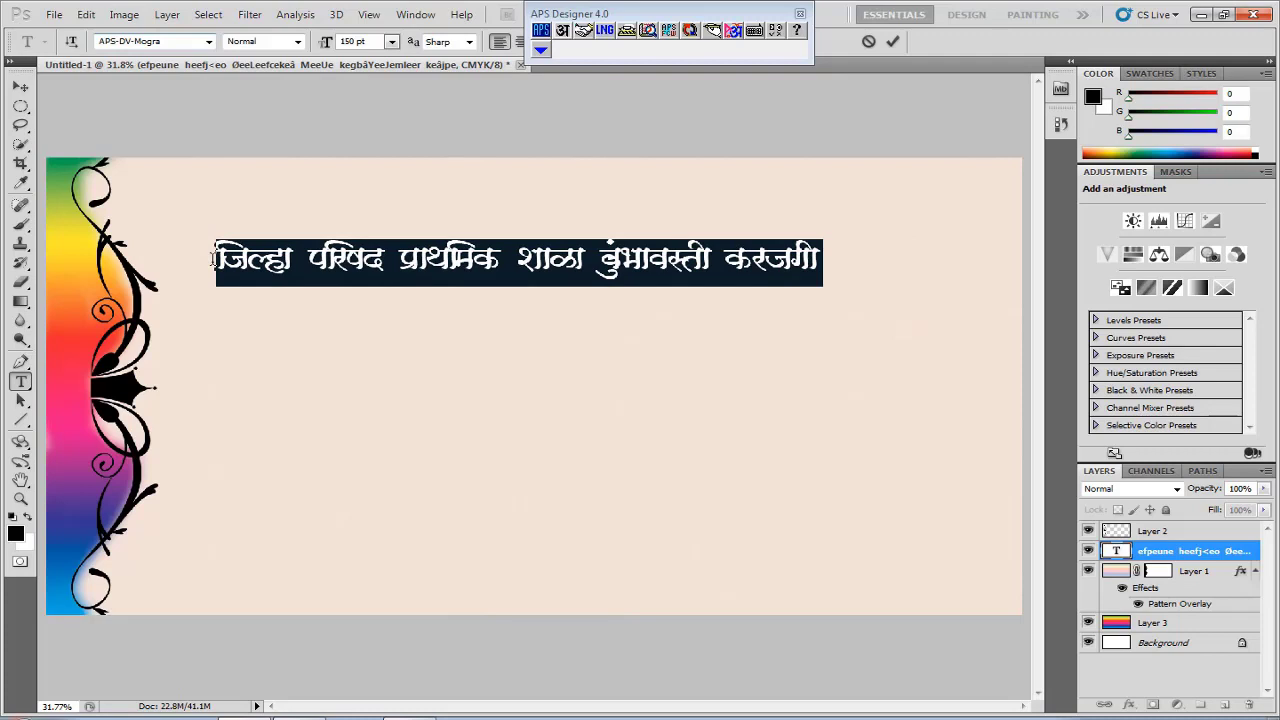
key(alt+Right)
key(alt+Right)
key(alt+Right)
key(alt+Right)
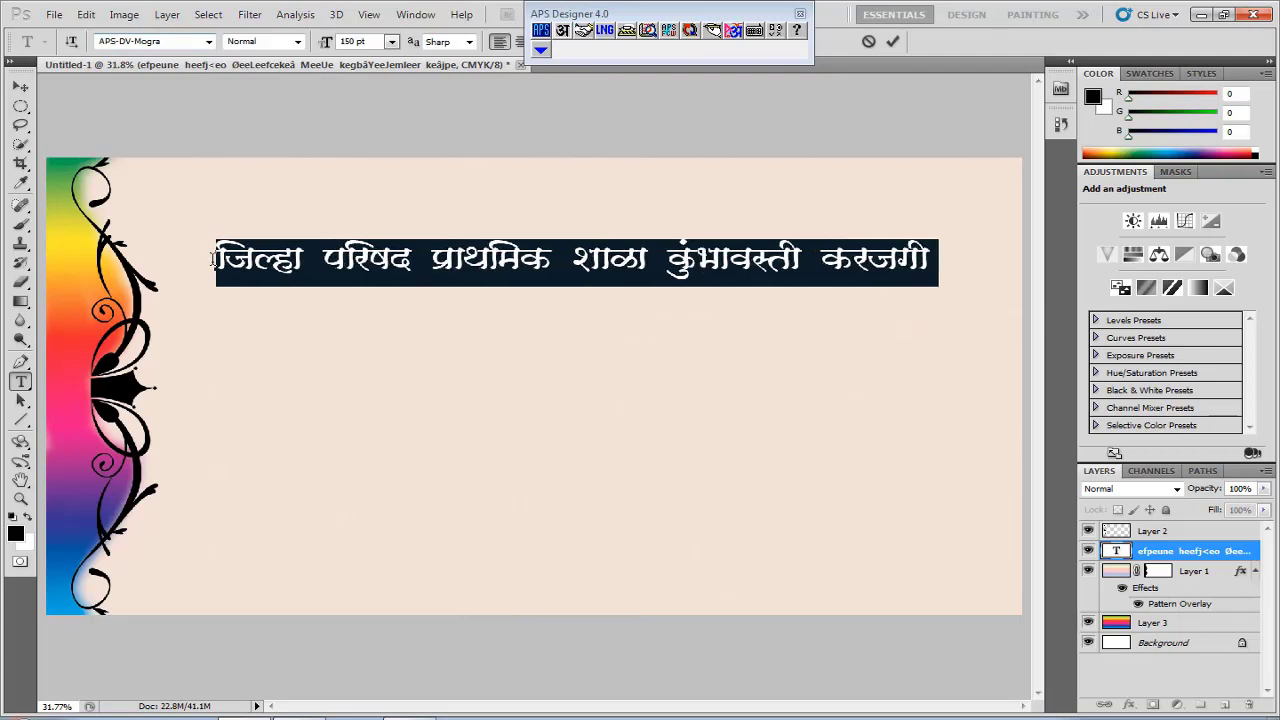
key(ctrl+Return)
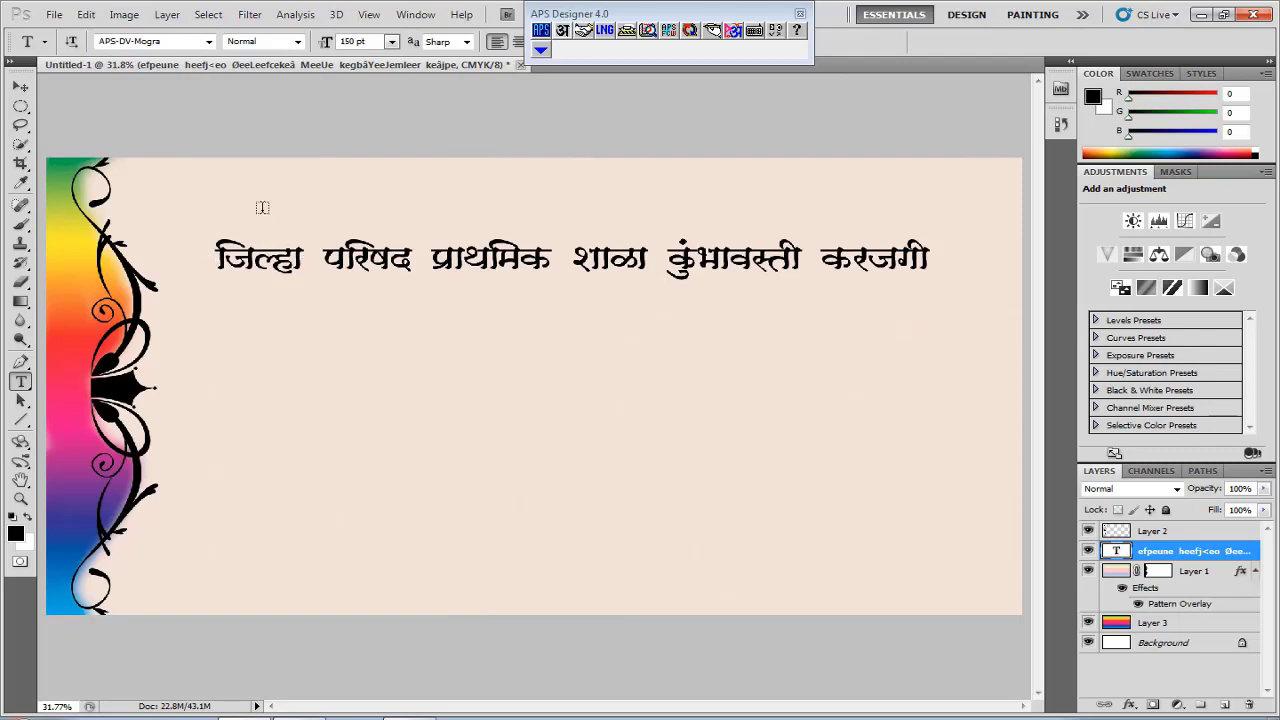
Step: Enlarge the whole heading to 170 pt and move it up and left so the line fits on the beige area
double_click(1116, 551)
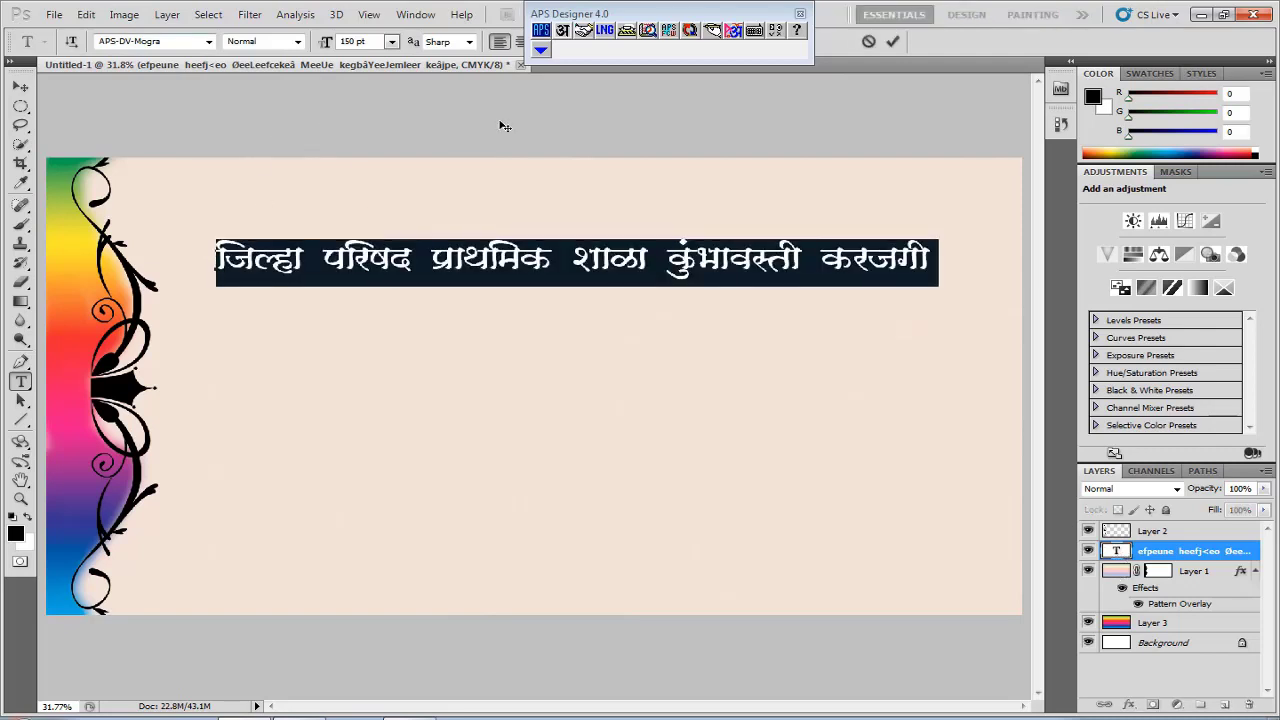
click(392, 43)
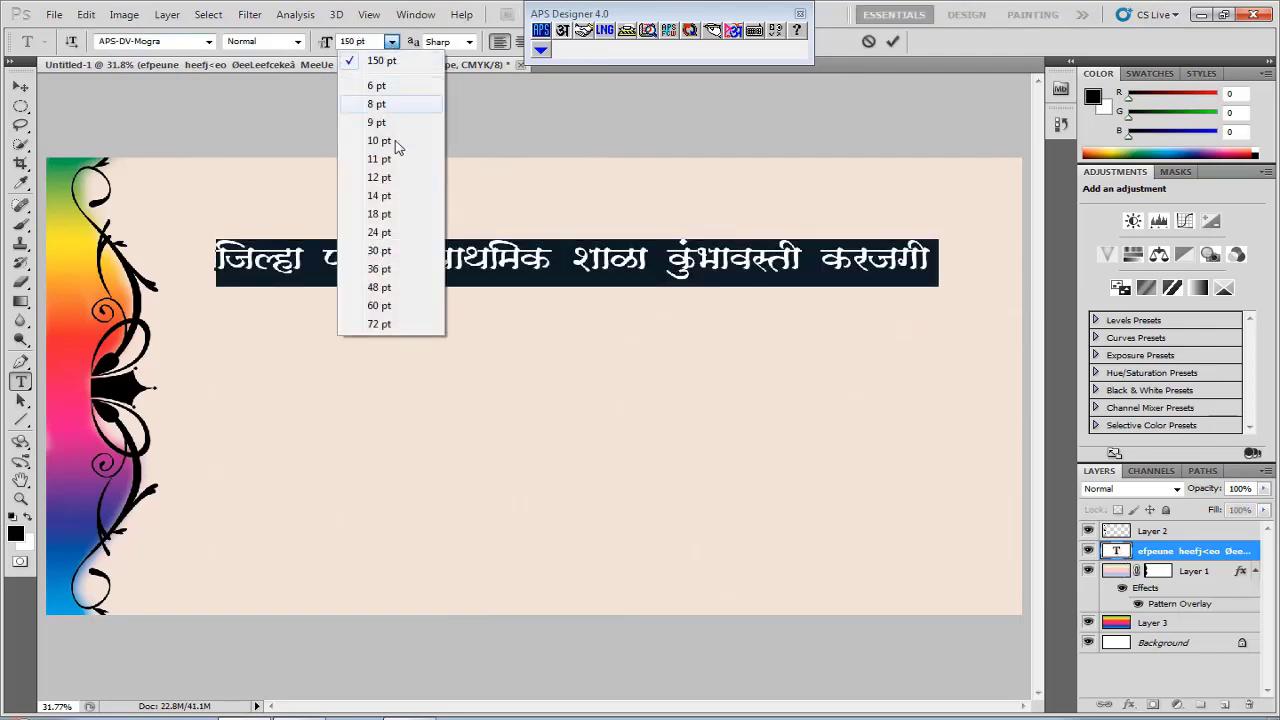
click(362, 62)
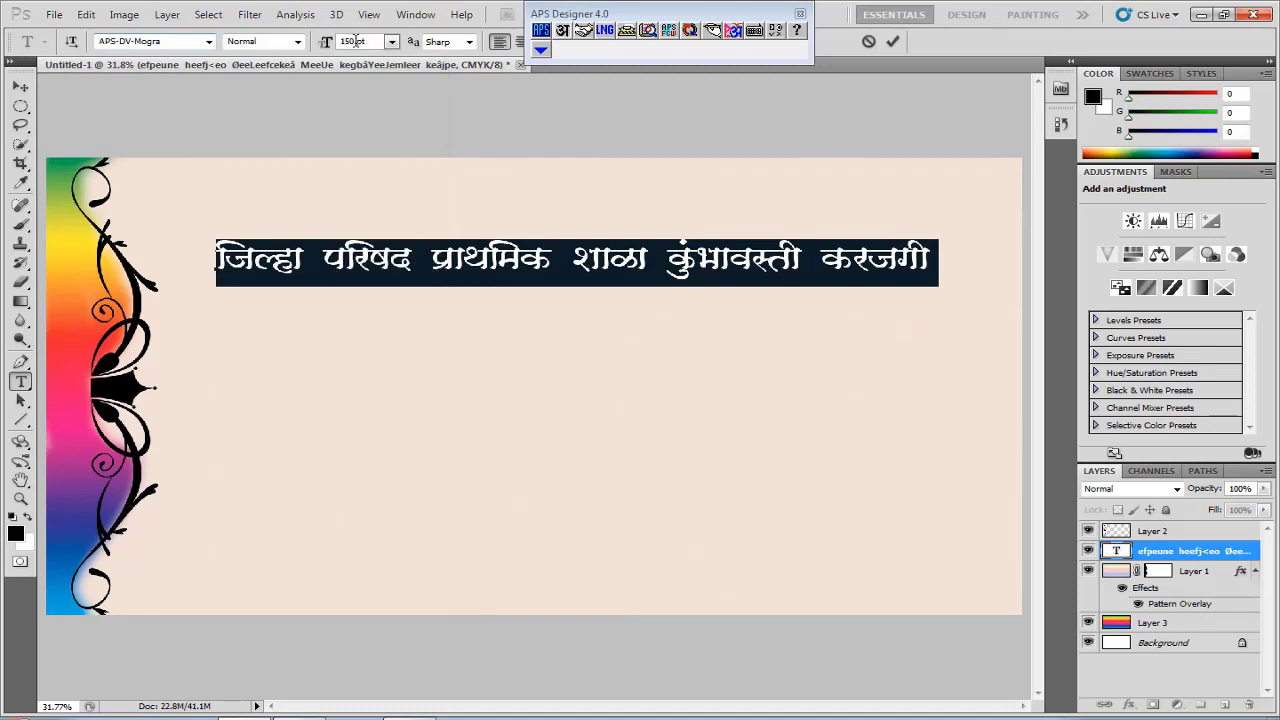
double_click(355, 42)
text(170)
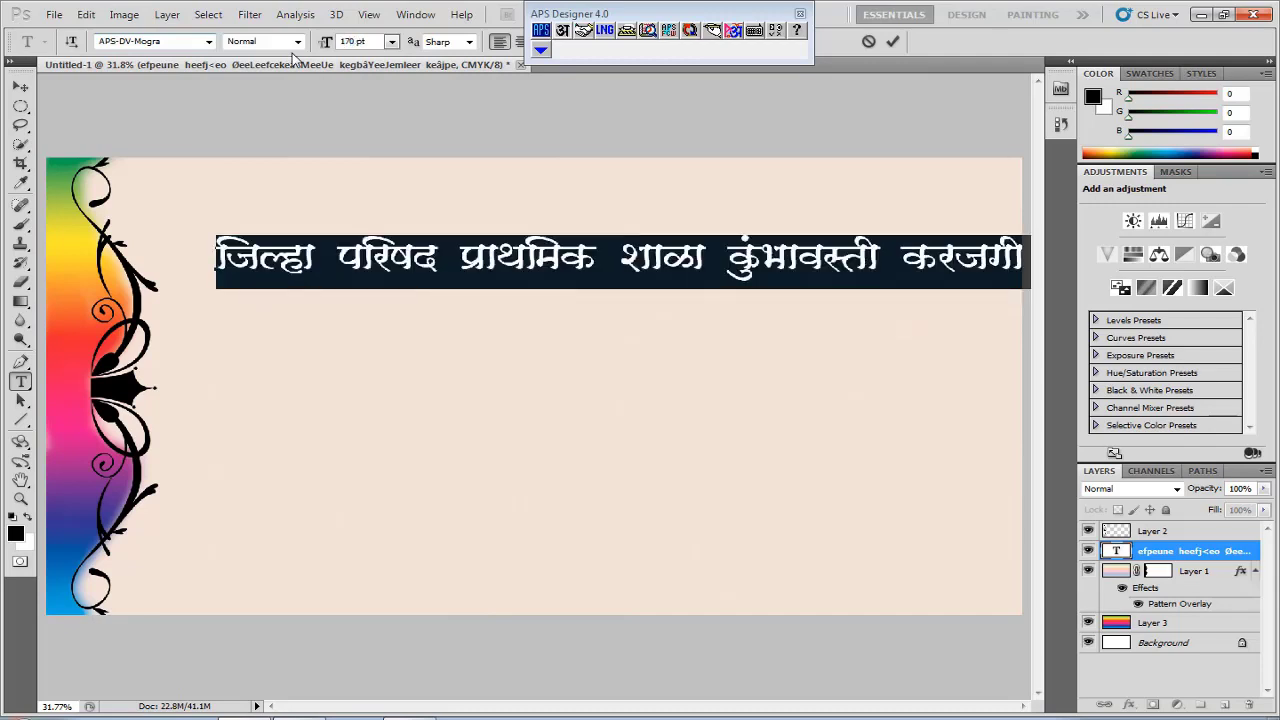
click(20, 87)
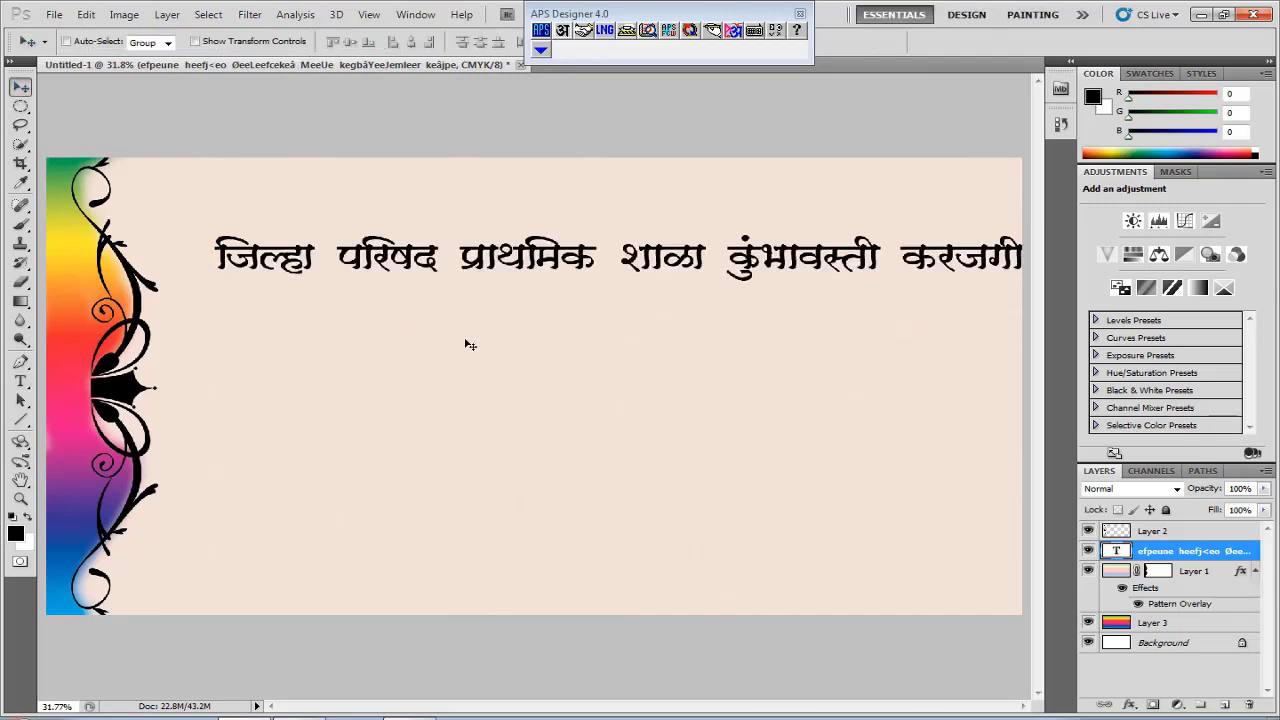
drag(506, 270, 465, 232)
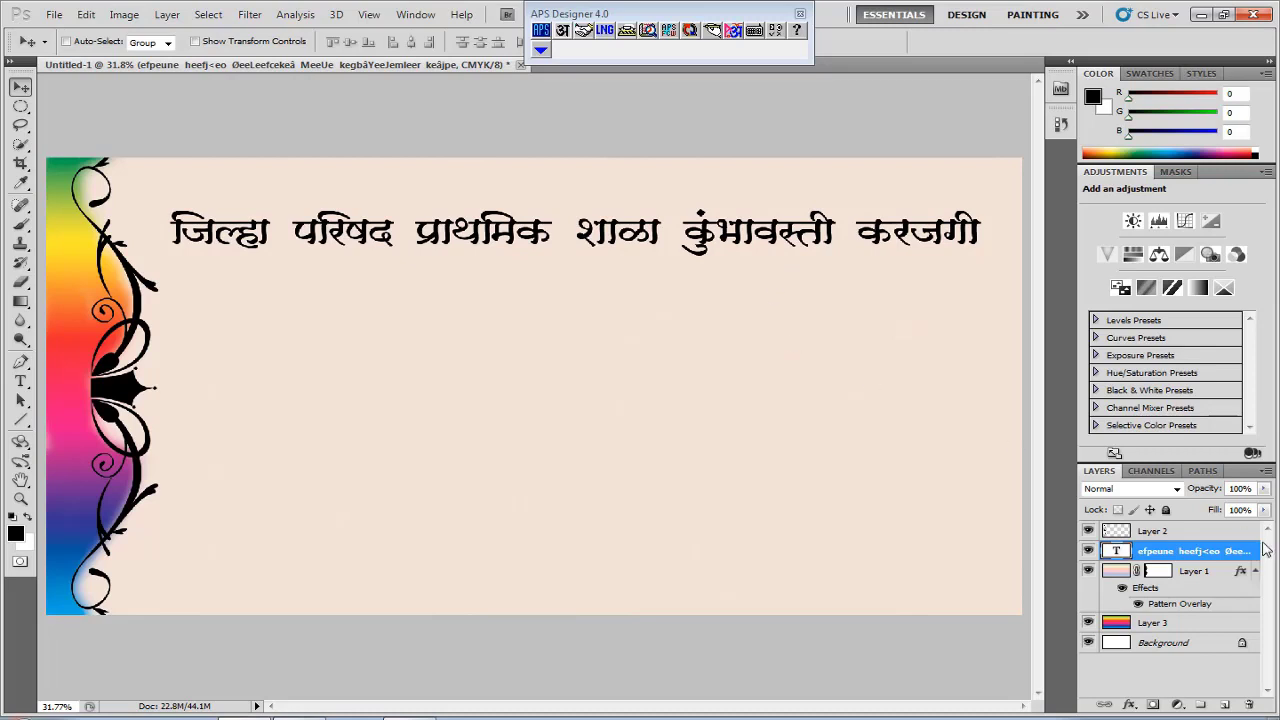
Step: Add a 1 px black outside stroke to the heading layer, keeping the heading visible beside the style settings
click(1131, 709)
click(1160, 700)
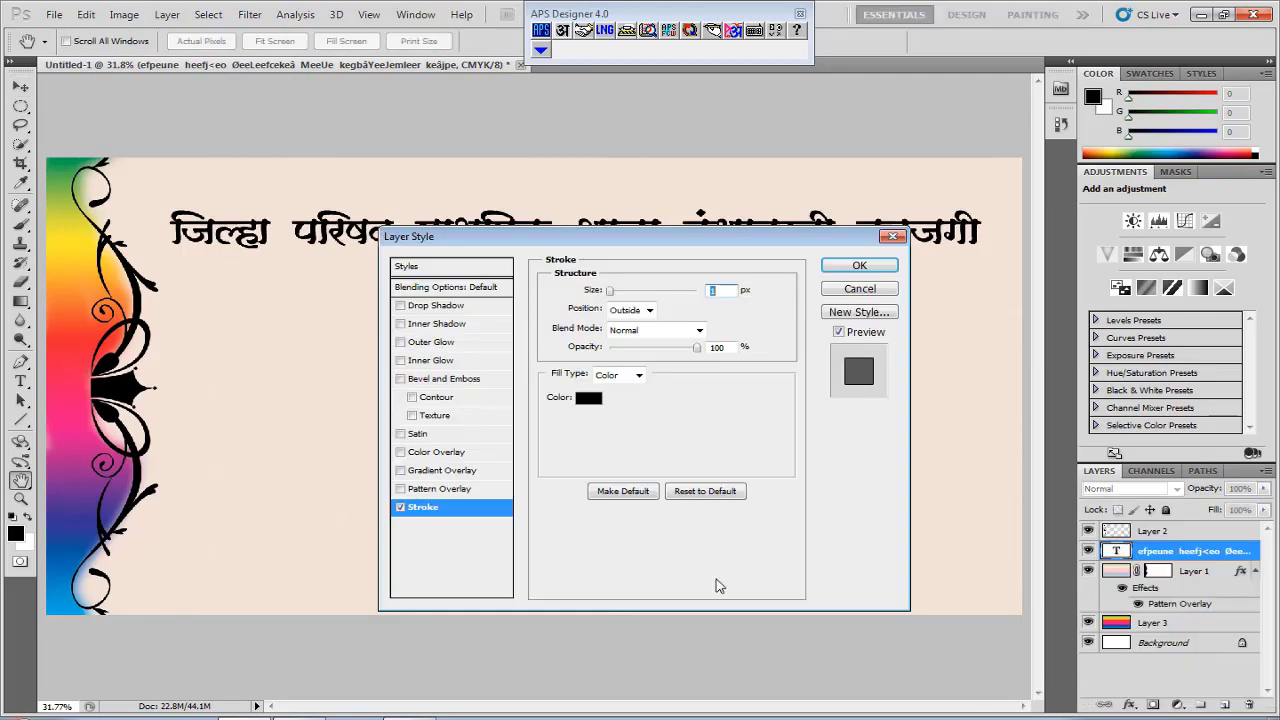
drag(651, 238, 880, 303)
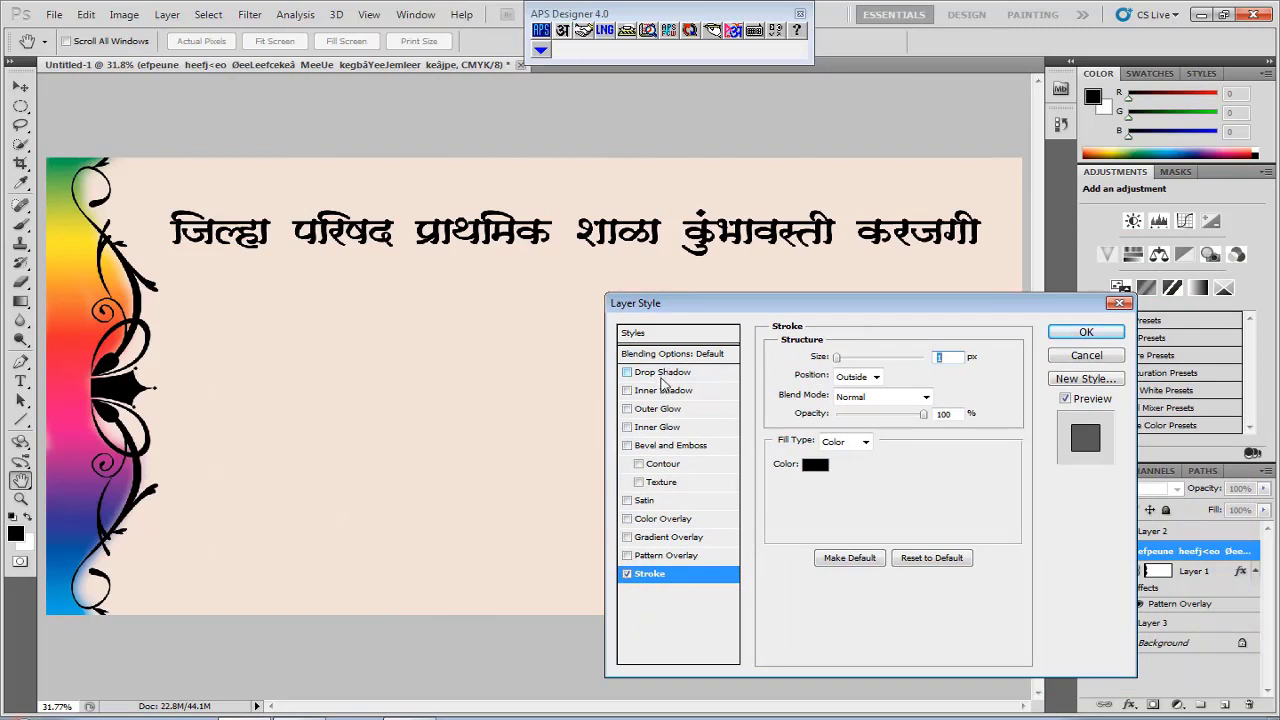
Step: Try a black-to-white gradient overlay and a red color overlay on the heading
click(638, 541)
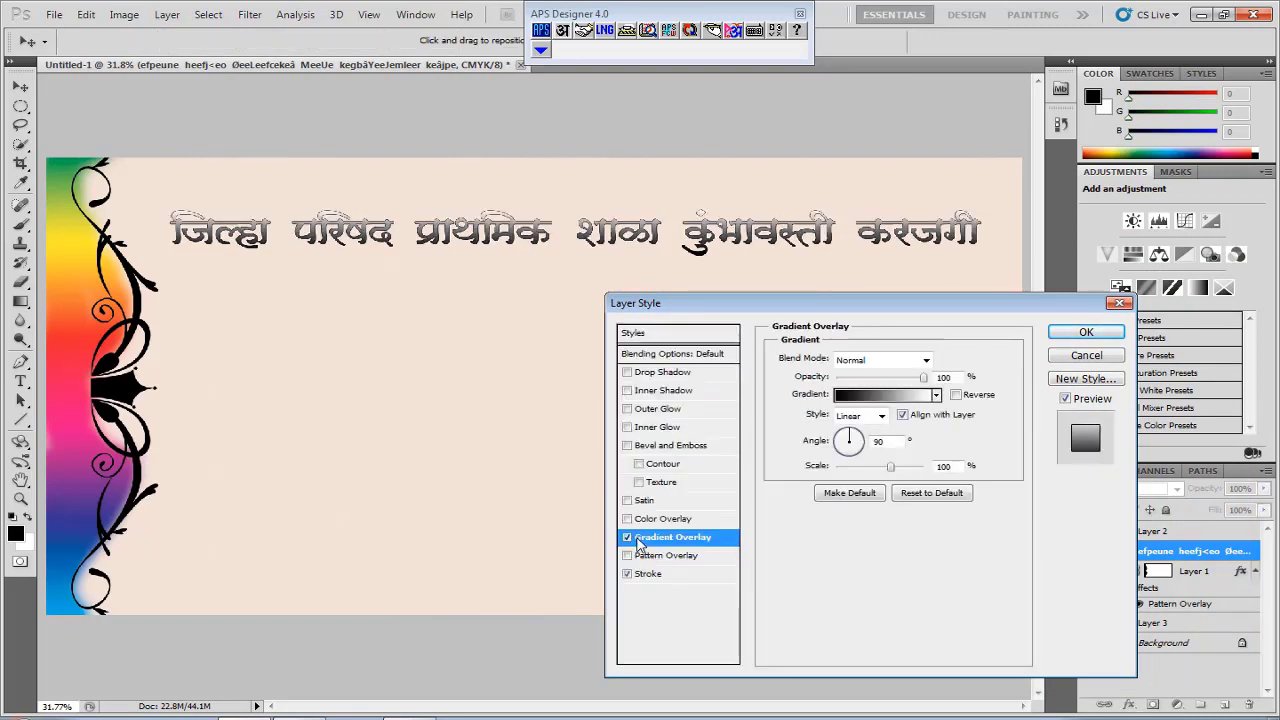
click(656, 556)
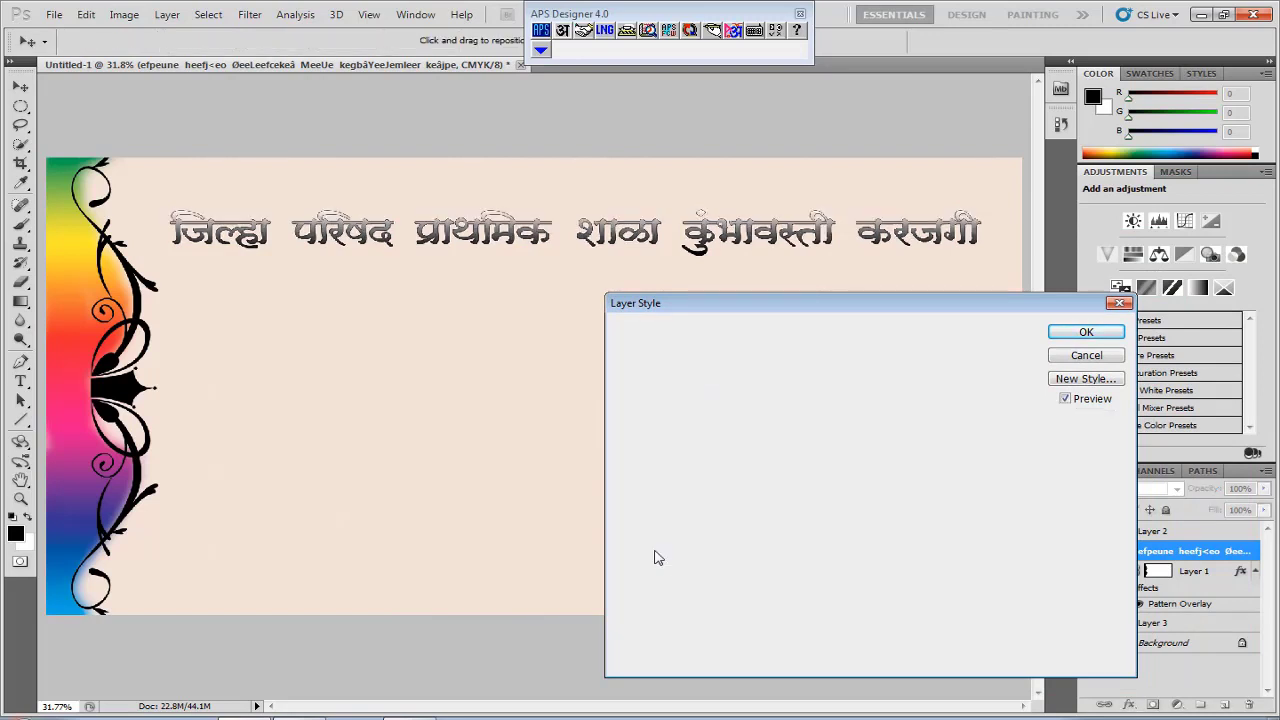
click(663, 520)
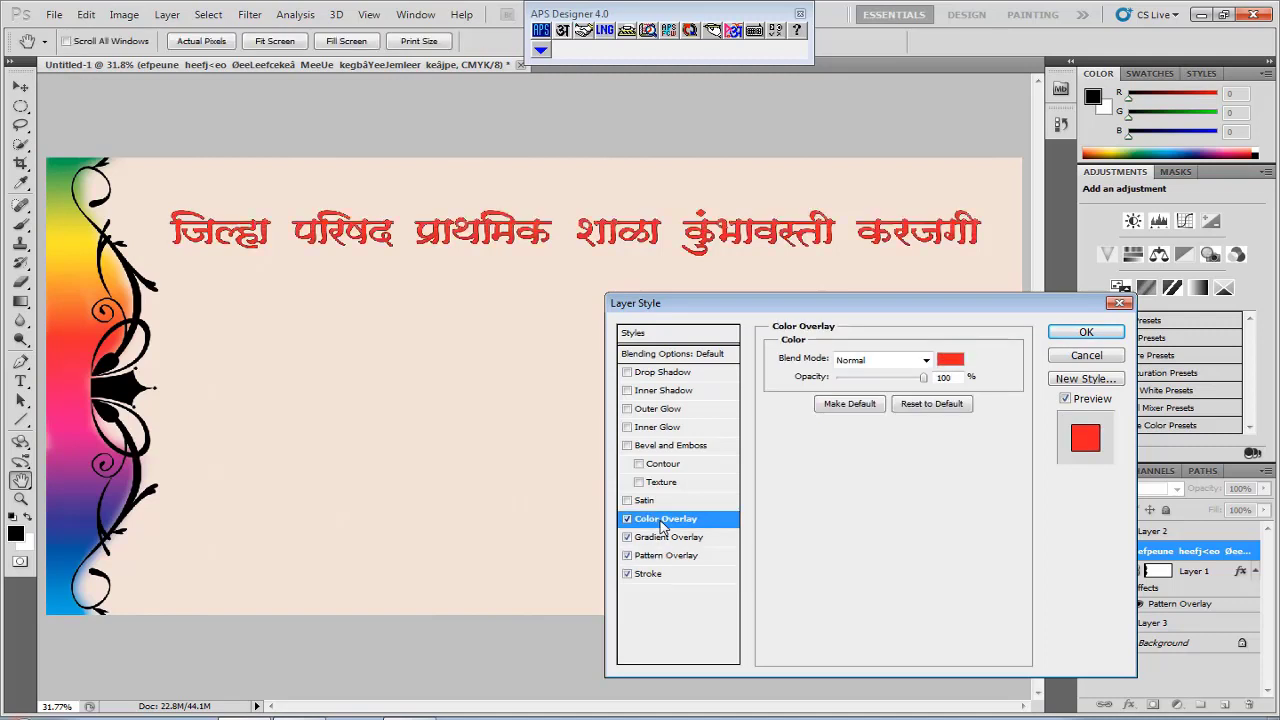
click(627, 537)
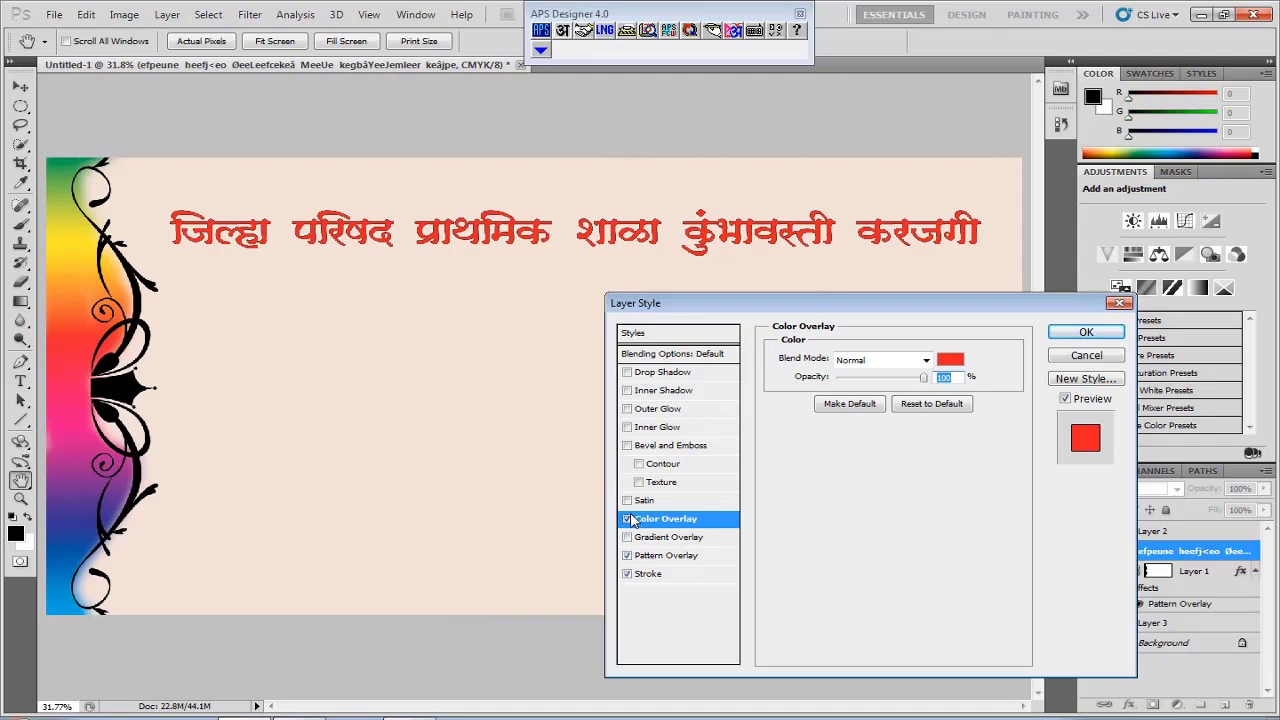
click(627, 519)
Step: Give the heading a pattern overlay using the multicolored blue, green and orange striped pattern, and apply the layer style
click(660, 556)
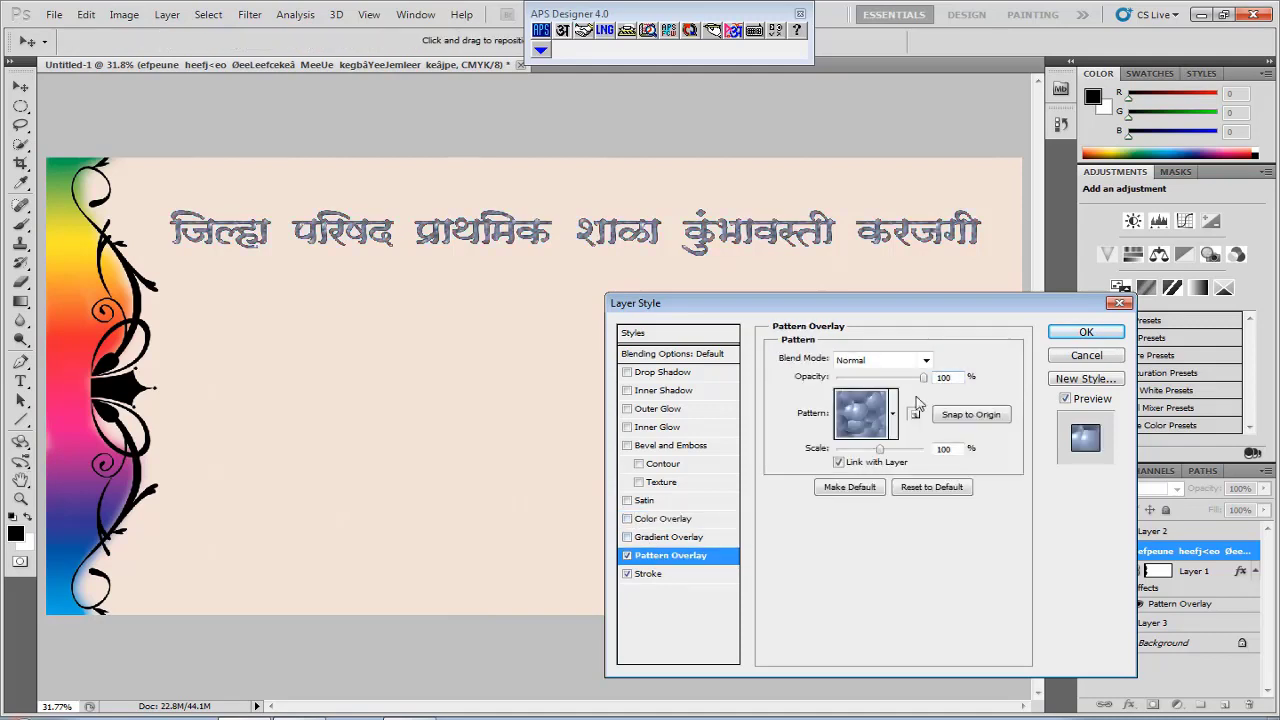
click(893, 413)
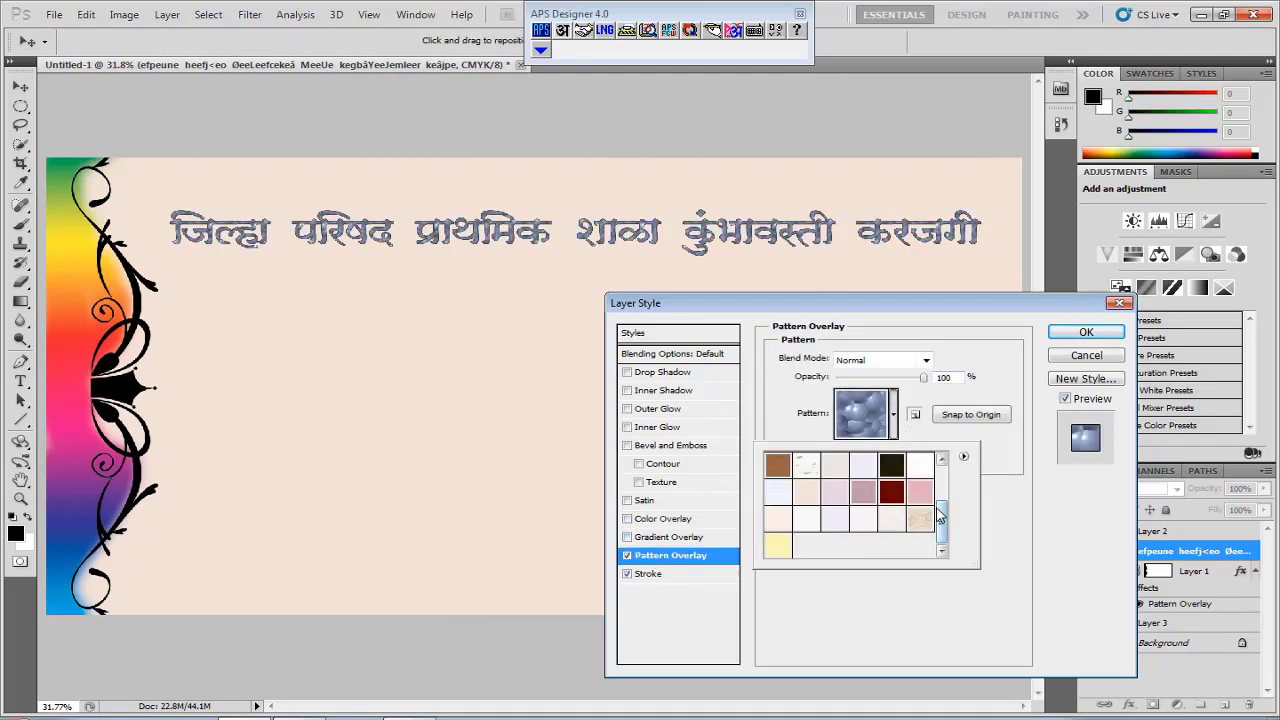
drag(941, 517, 945, 478)
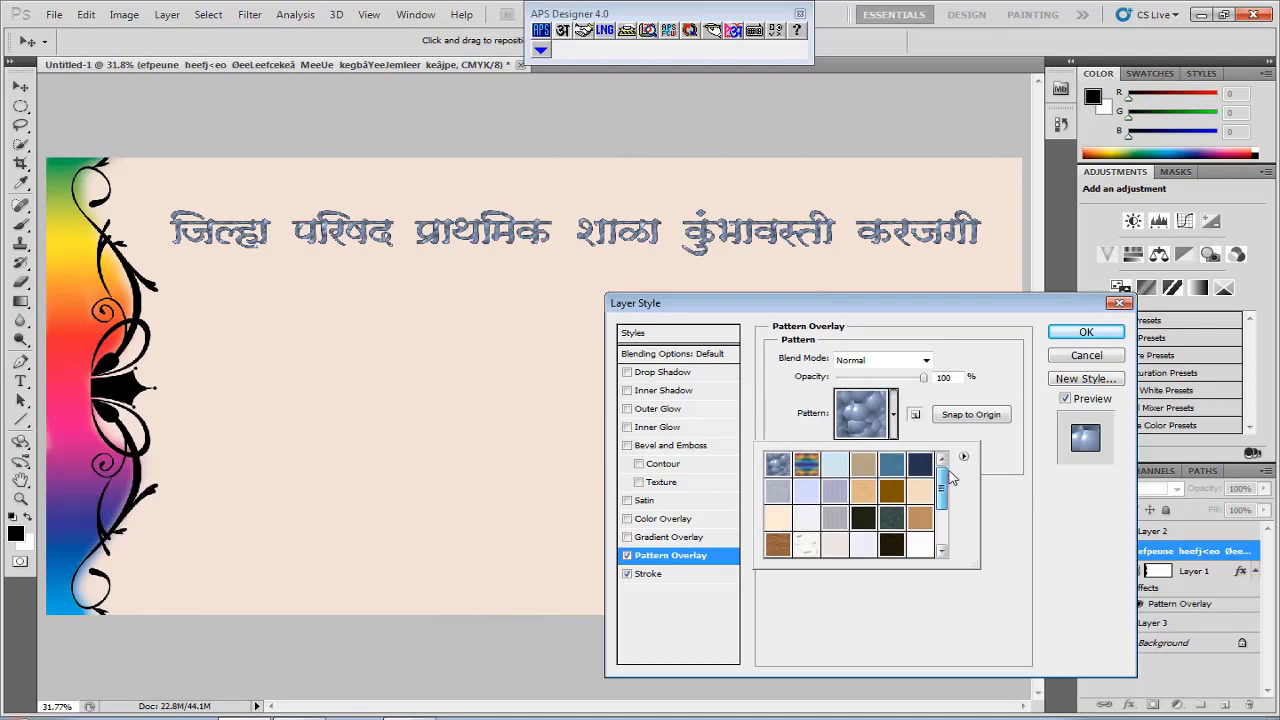
click(808, 466)
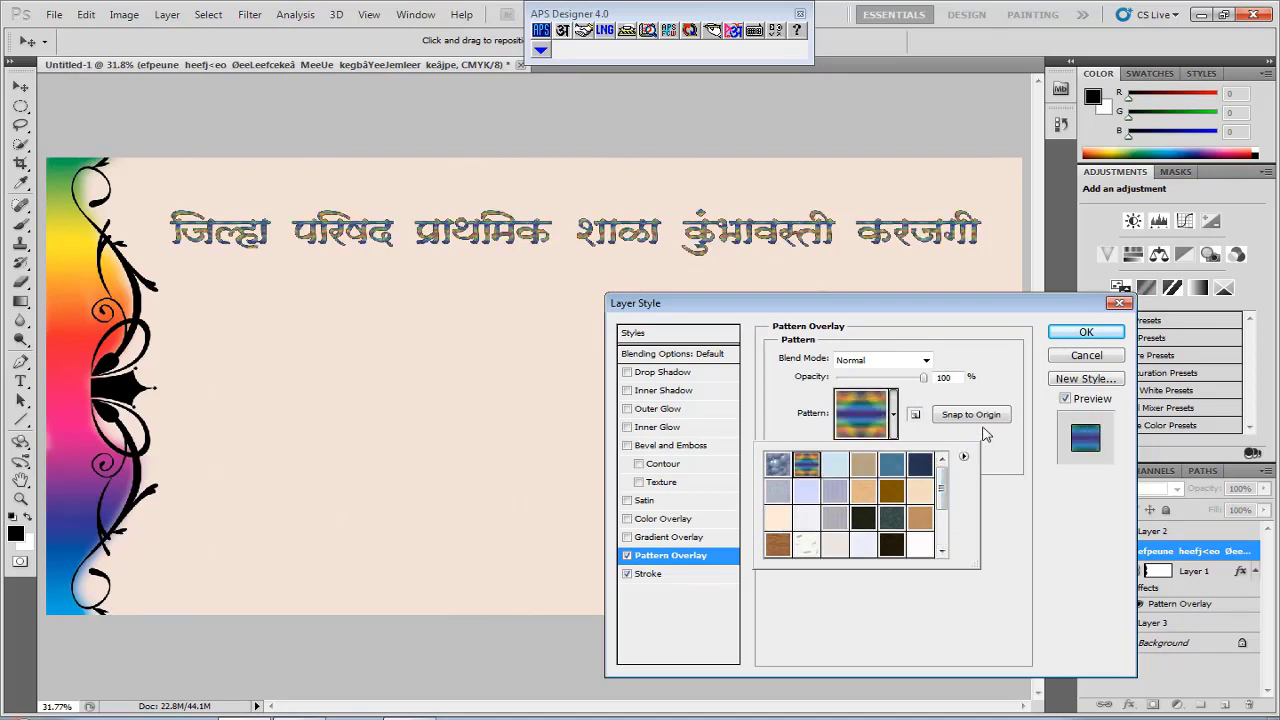
click(1087, 333)
click(1087, 333)
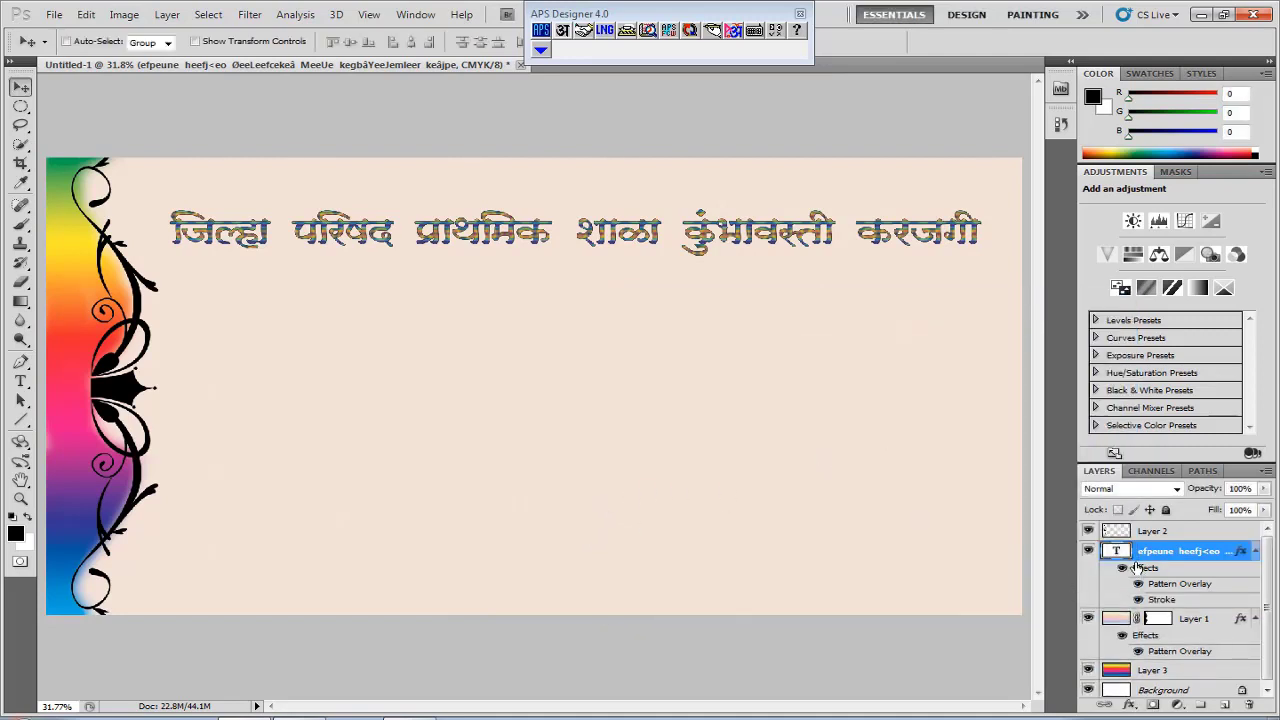
Step: Add a drop shadow to the heading with a 90° angle, 2 px distance and 2 px size
double_click(1140, 567)
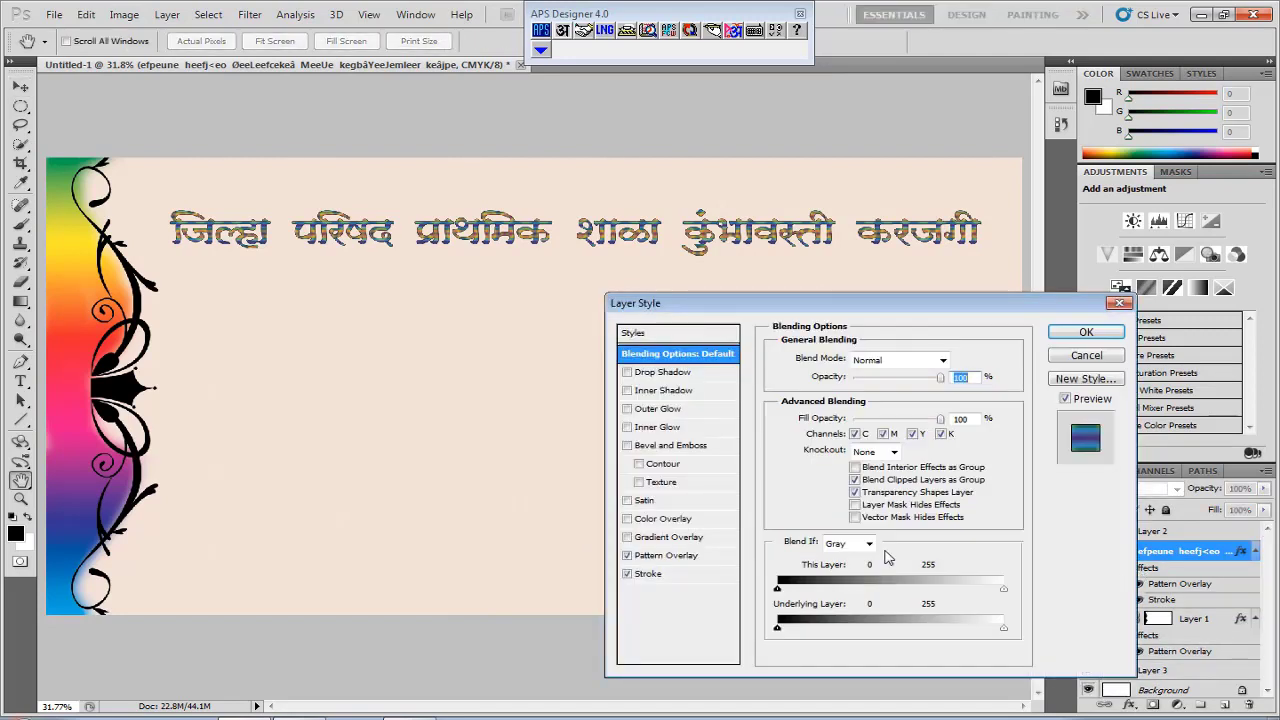
click(660, 373)
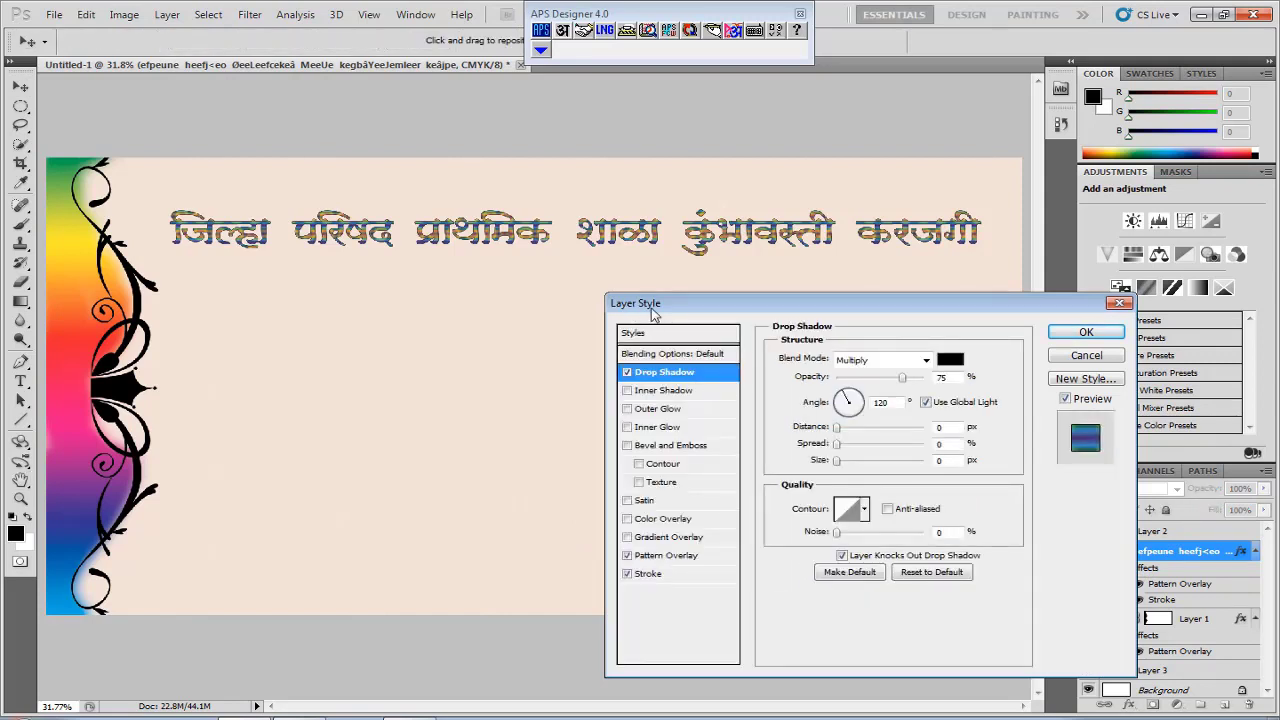
double_click(941, 427)
double_click(881, 402)
text(90)
double_click(950, 430)
text(1)
double_click(947, 460)
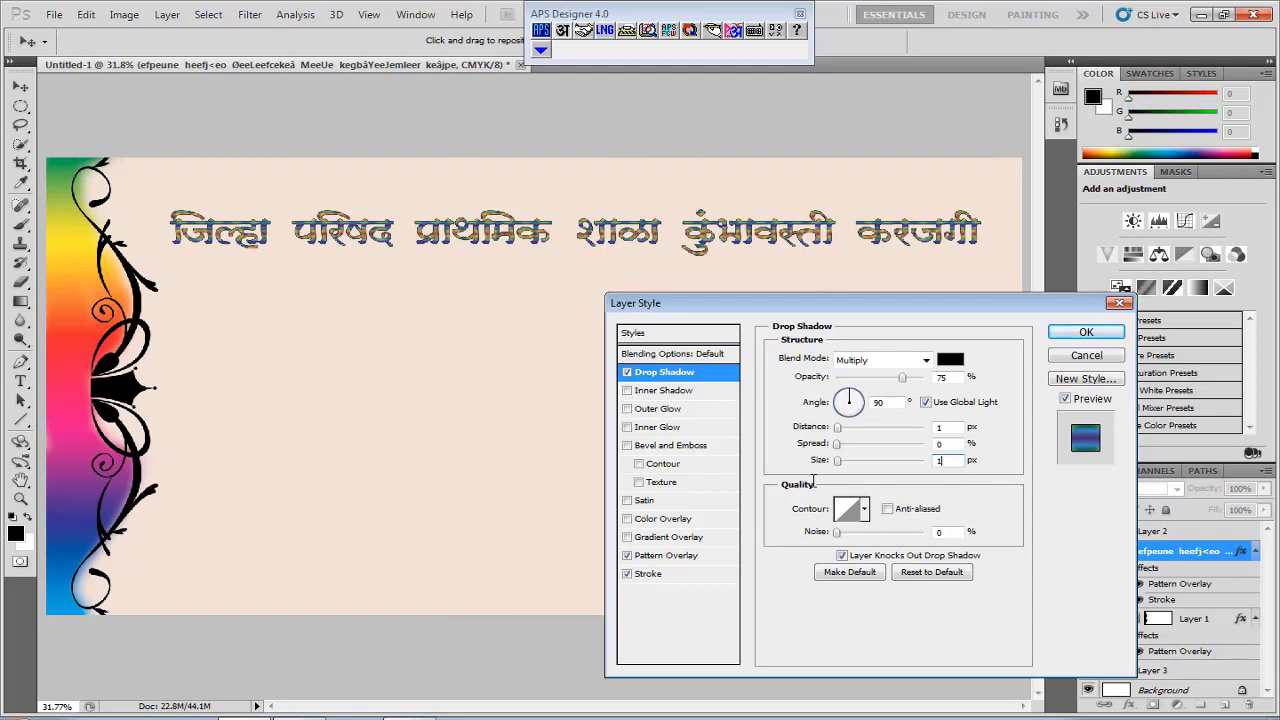
double_click(947, 427)
text(2)
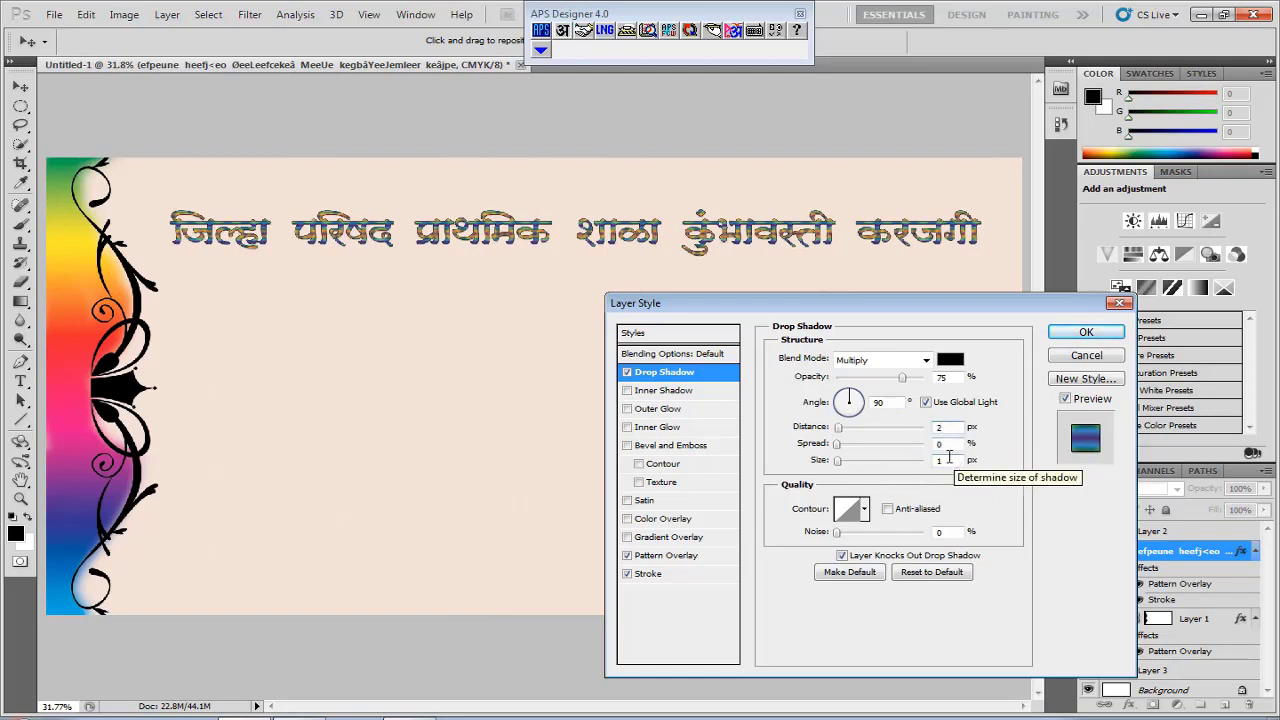
double_click(947, 460)
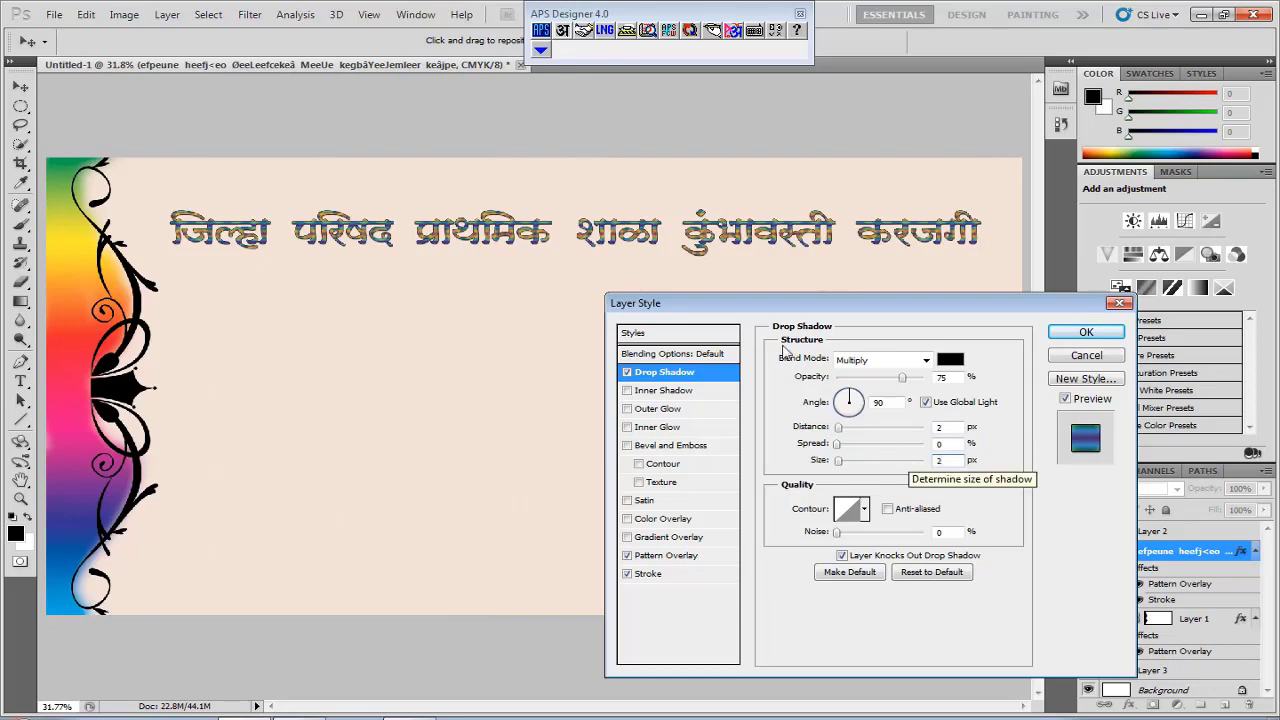
Step: Change the heading's shadow to a 126° angle, 7 px distance and 1% spread, and apply the style
drag(557, 248, 559, 250)
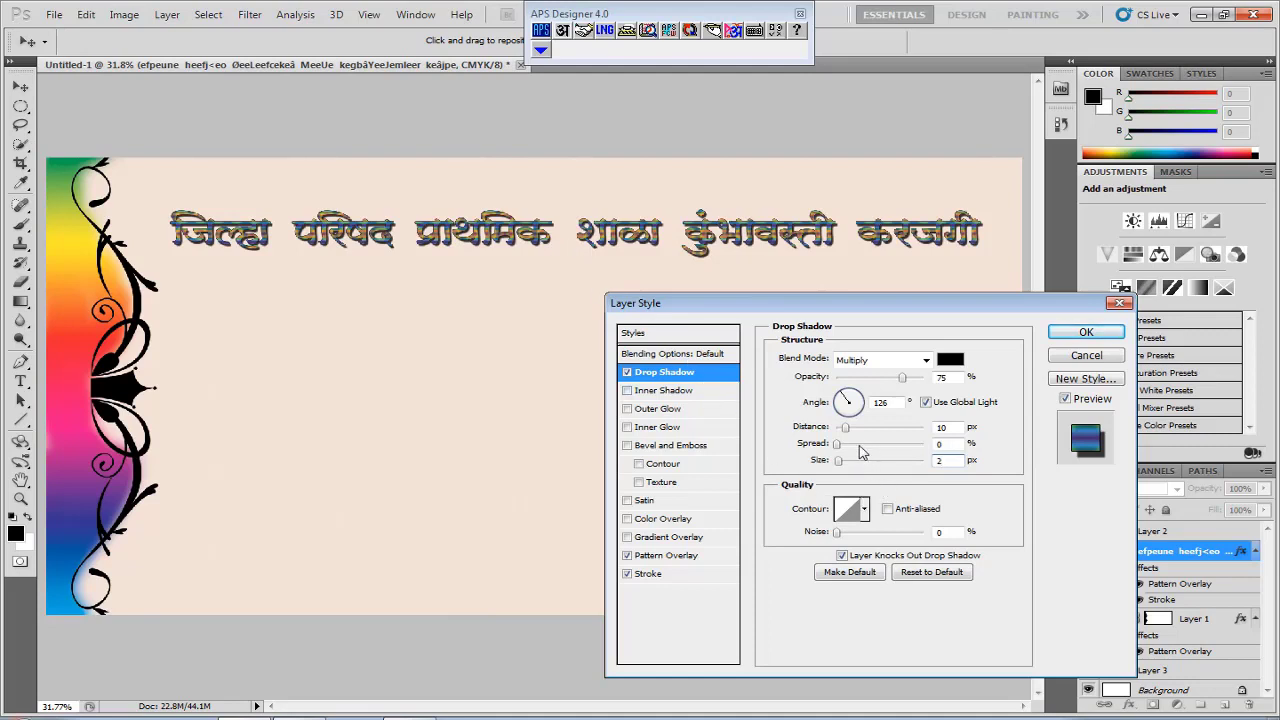
double_click(941, 427)
text(7)
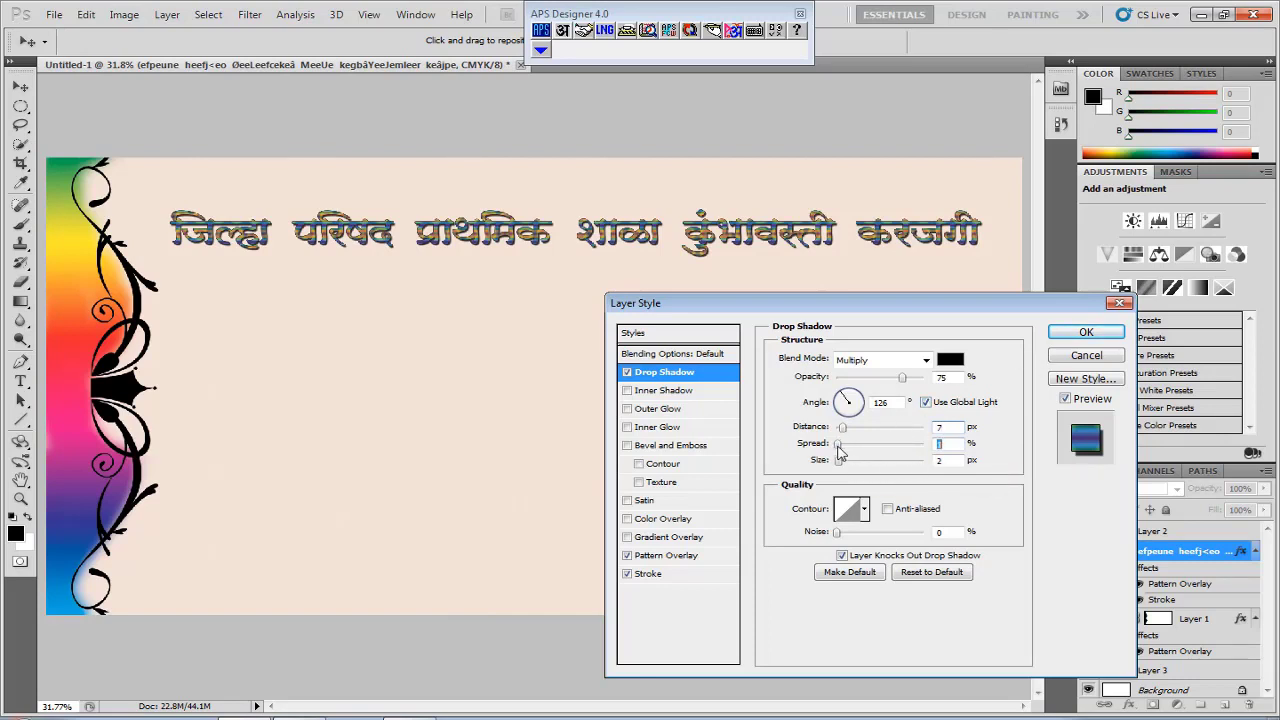
key(Tab)
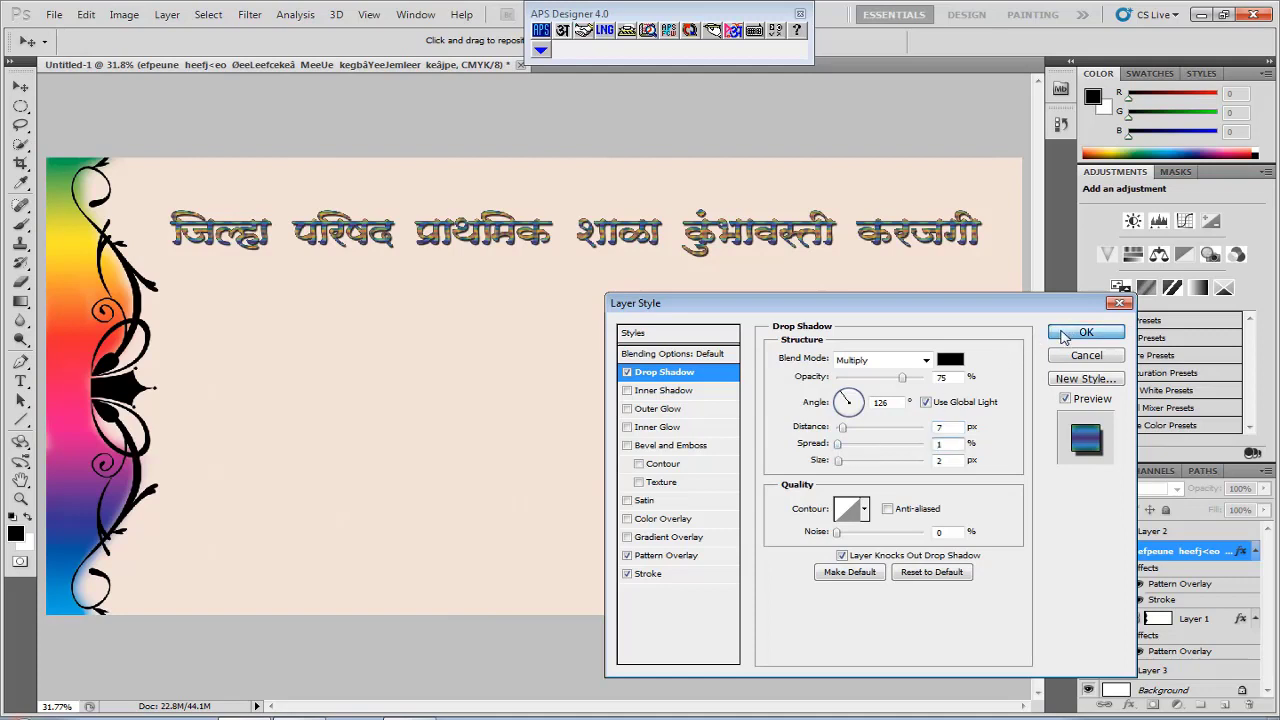
click(1086, 332)
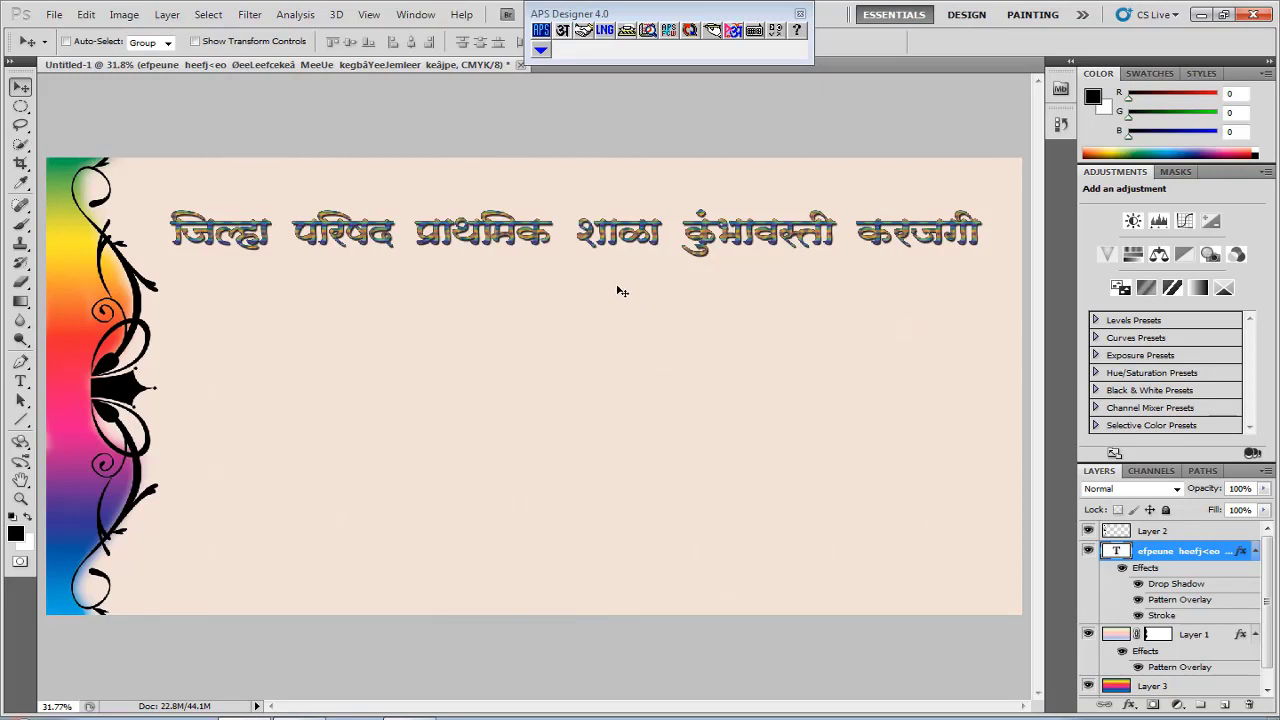
Step: Start a new text line on the beige area below the heading and enter the word वार्षिक
click(21, 381)
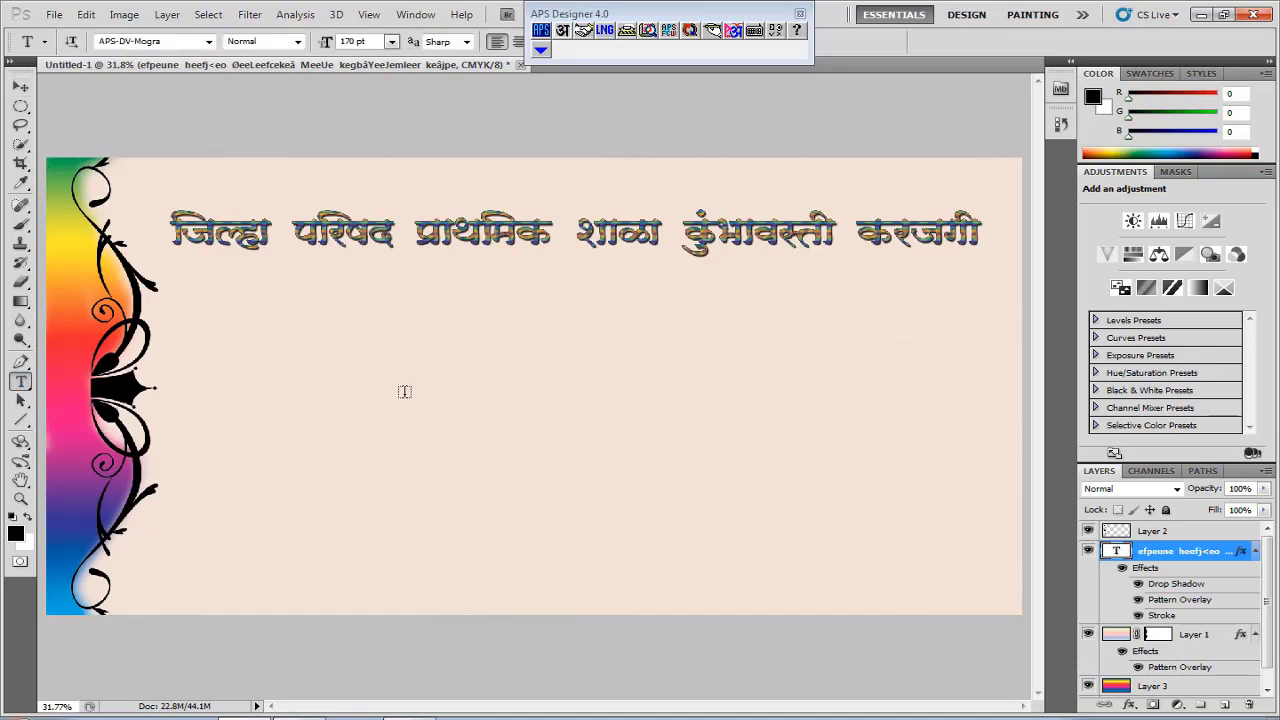
click(257, 335)
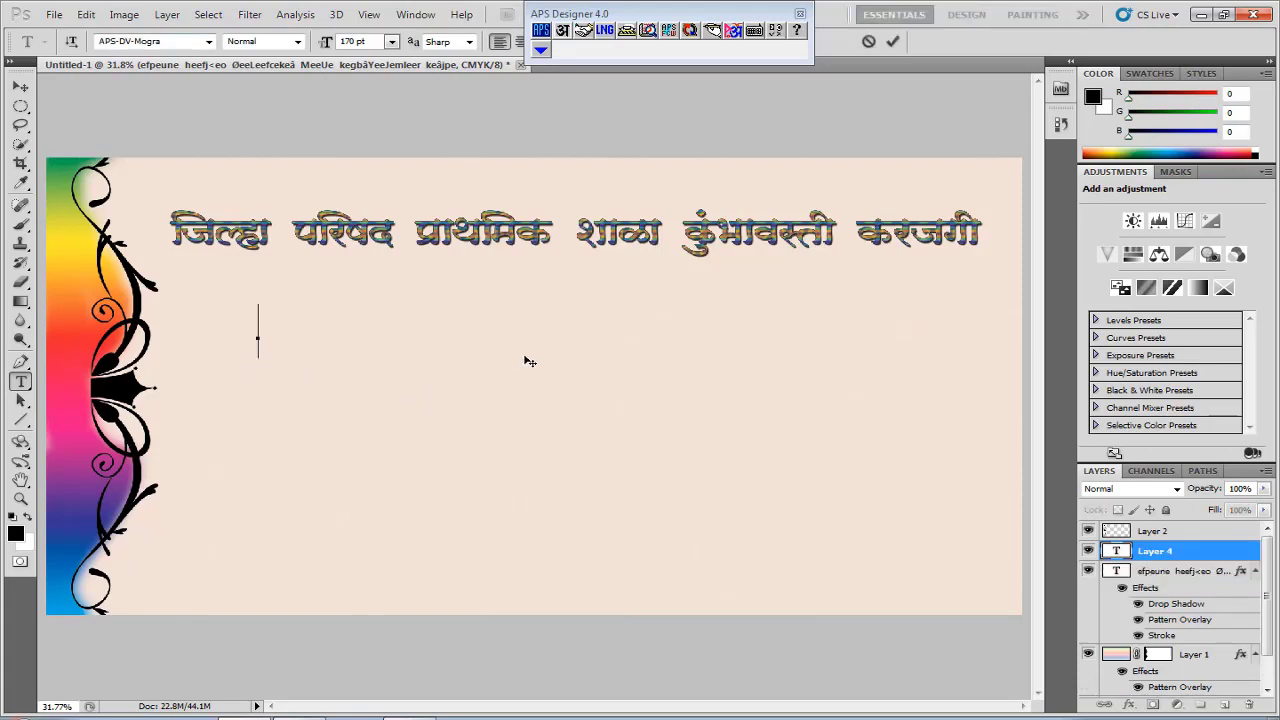
text(स)
key(BackSpace)
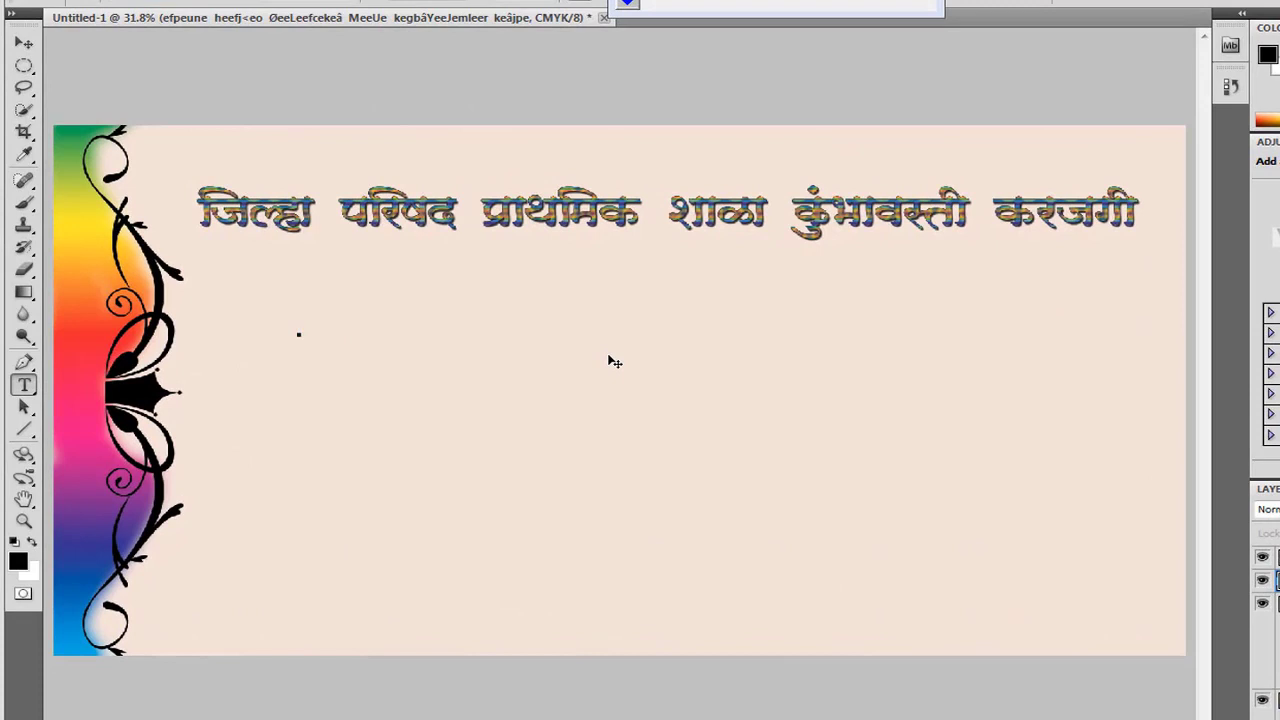
text(वाि)
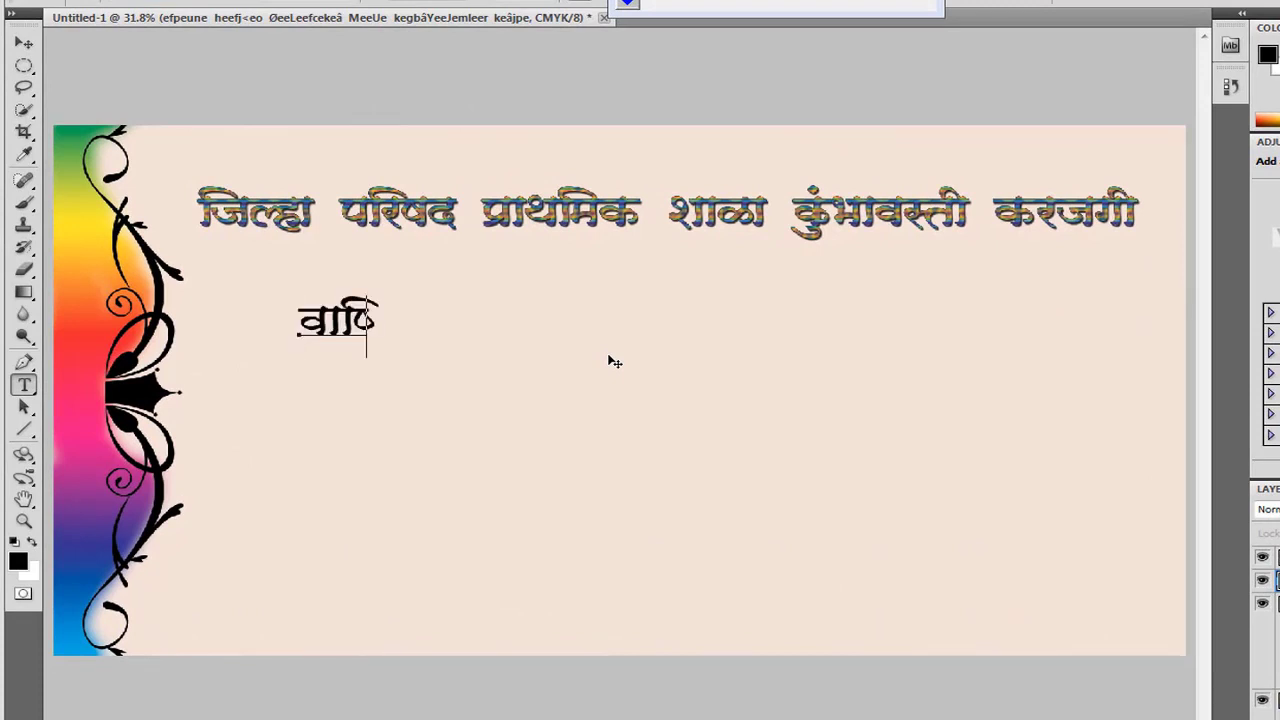
text(र्षक )
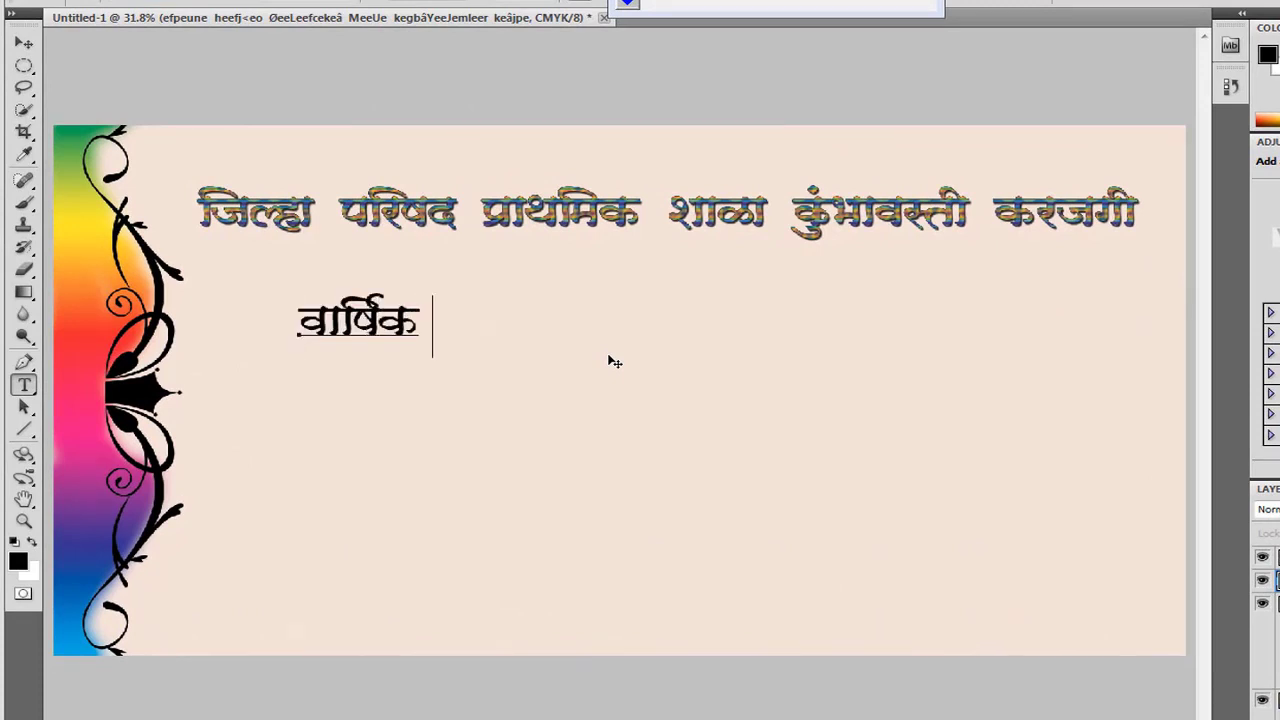
Step: Complete the line below the heading so it reads वार्षिक स्नेहसंम्मेलन २०१६-१७
text(स्नह)
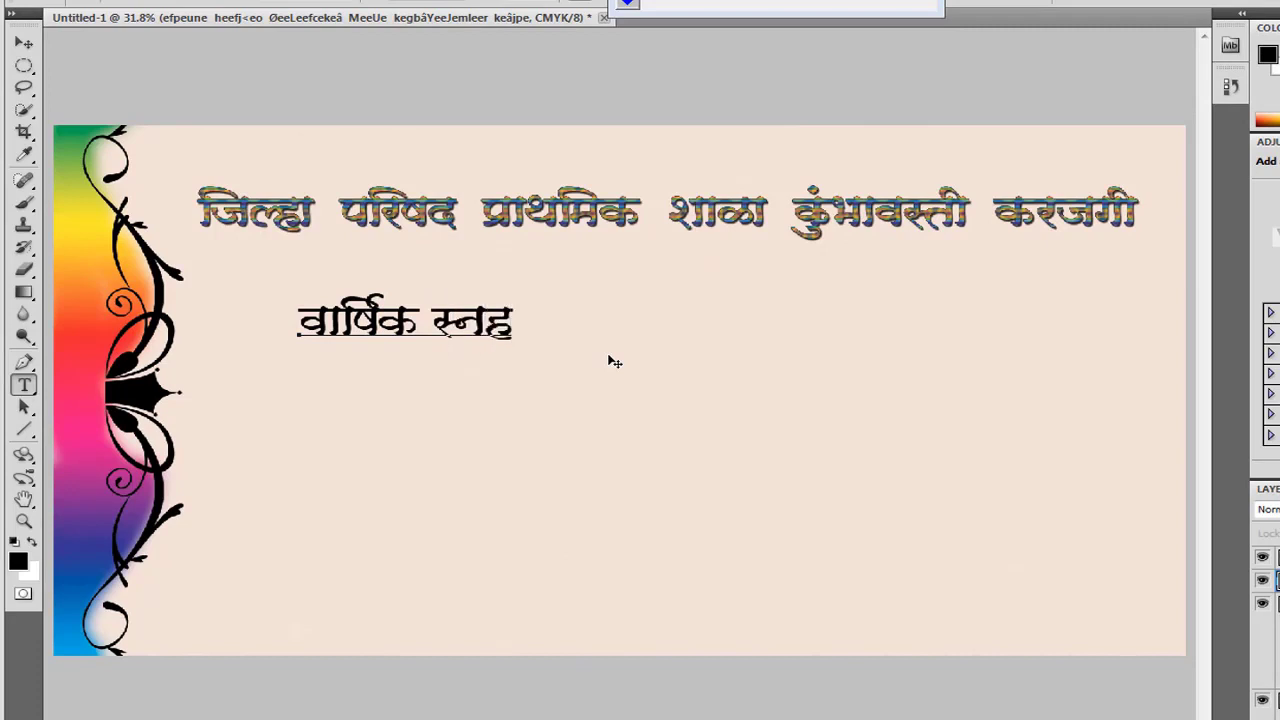
key(BackSpace)
key(BackSpace)
key(BackSpace)
key(BackSpace)
text(स्नेहसंम्म)
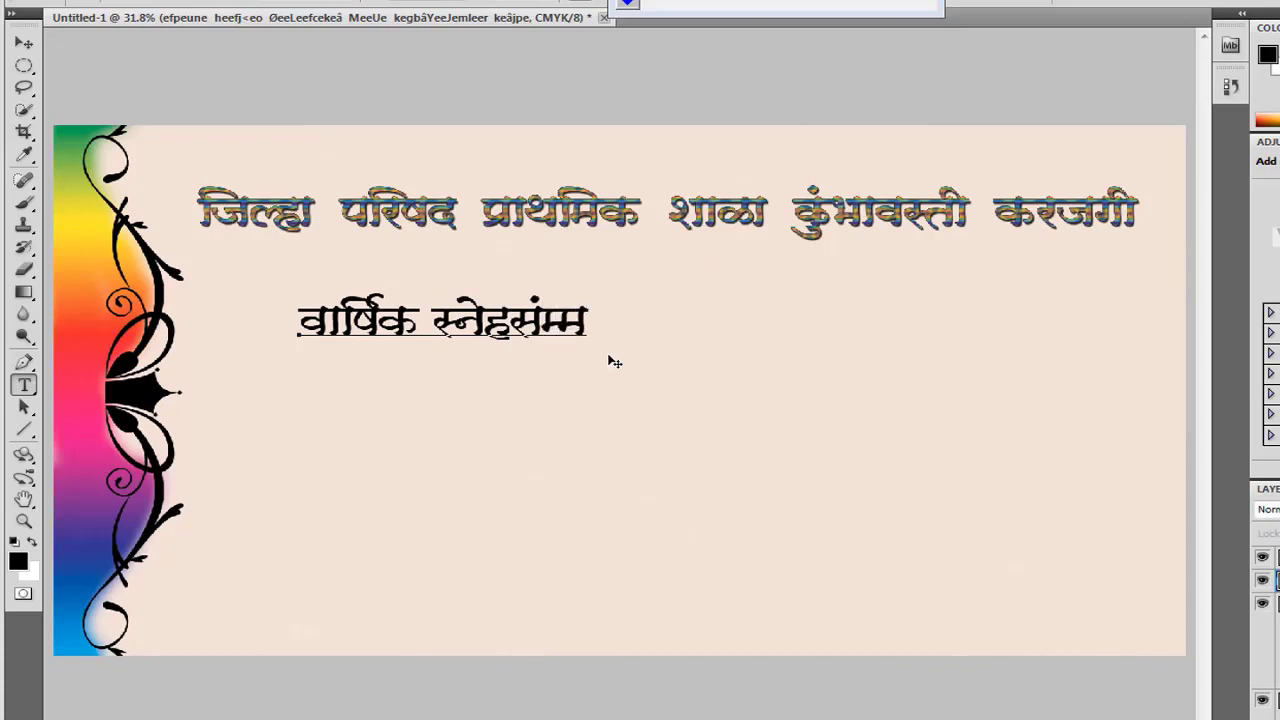
text(ेलन)
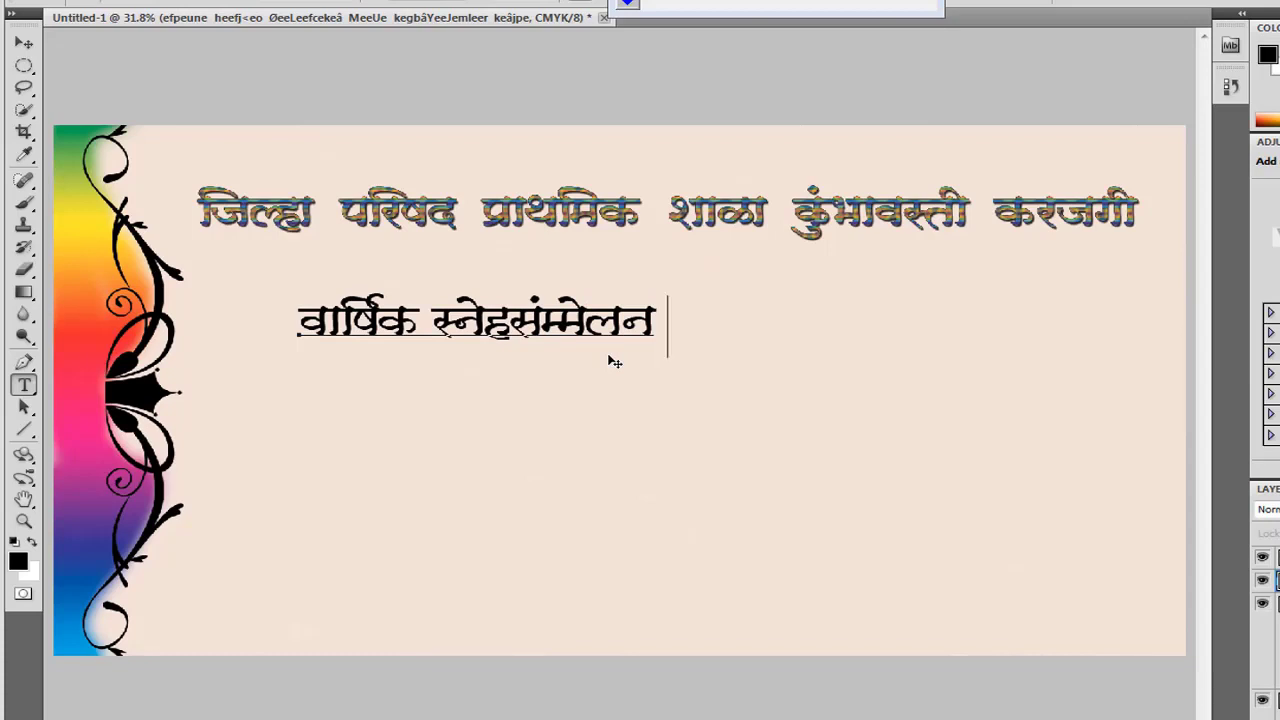
text( २०१)
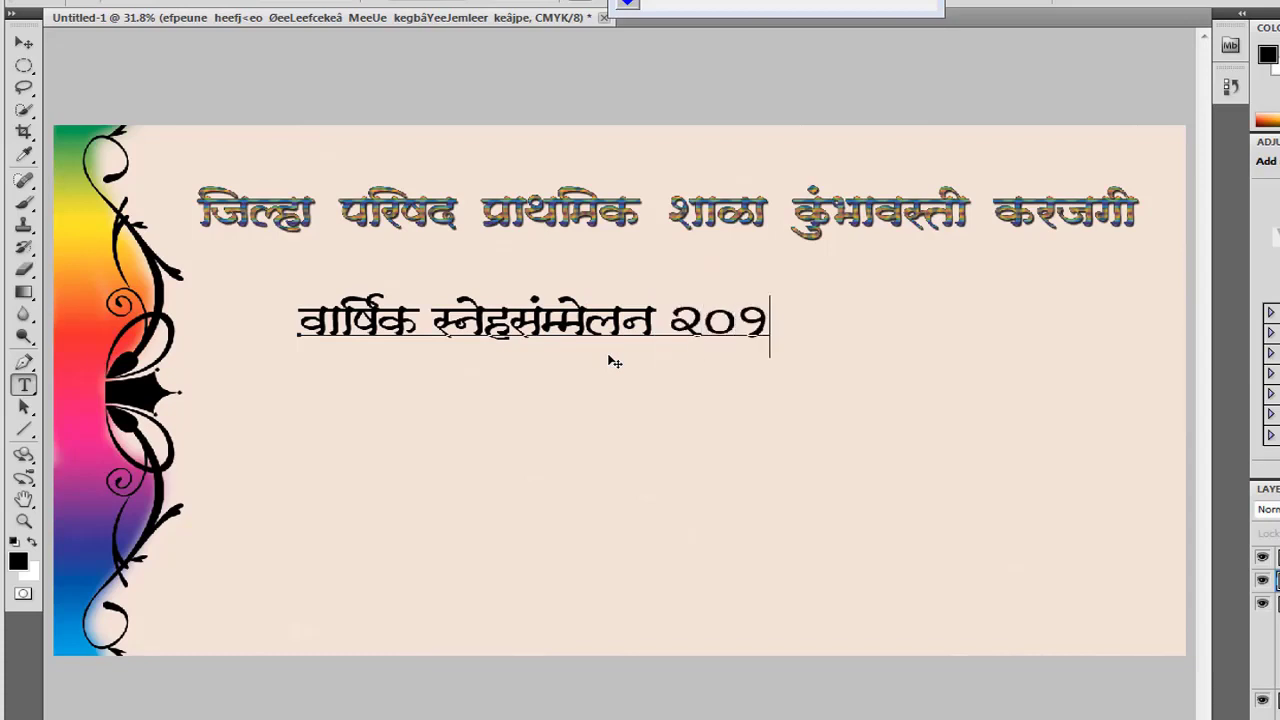
text(६-)
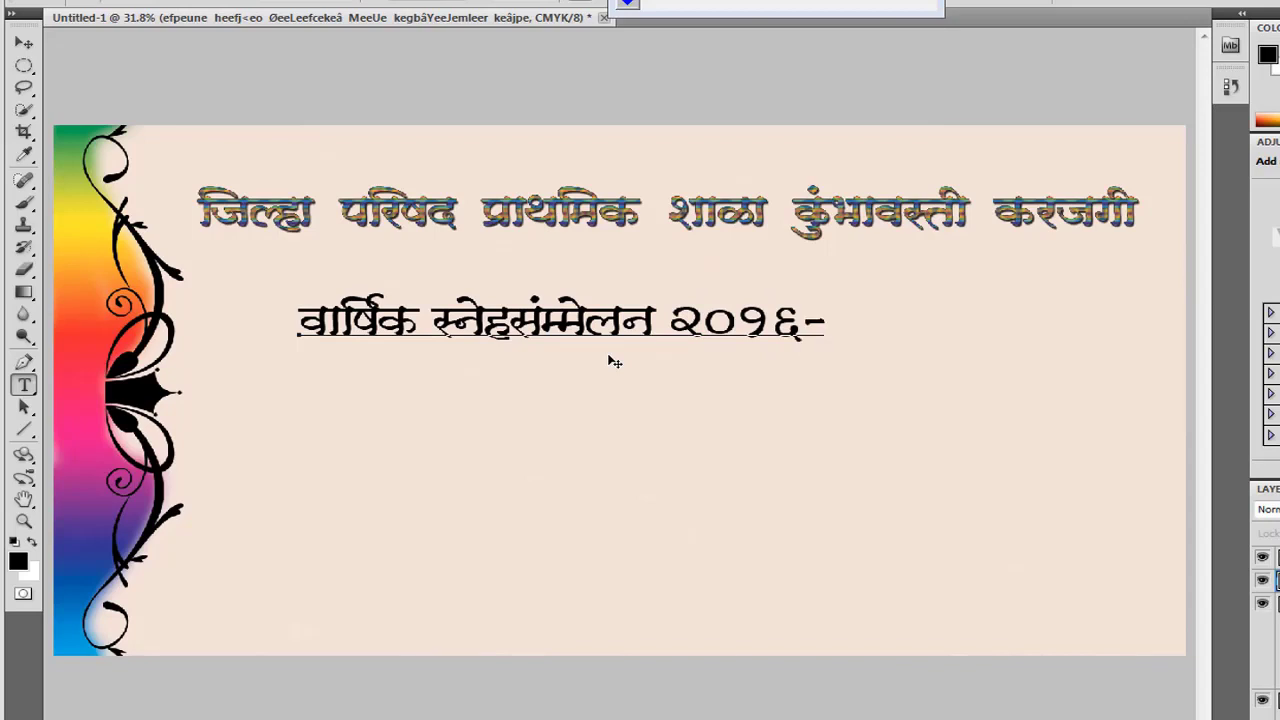
text(१७)
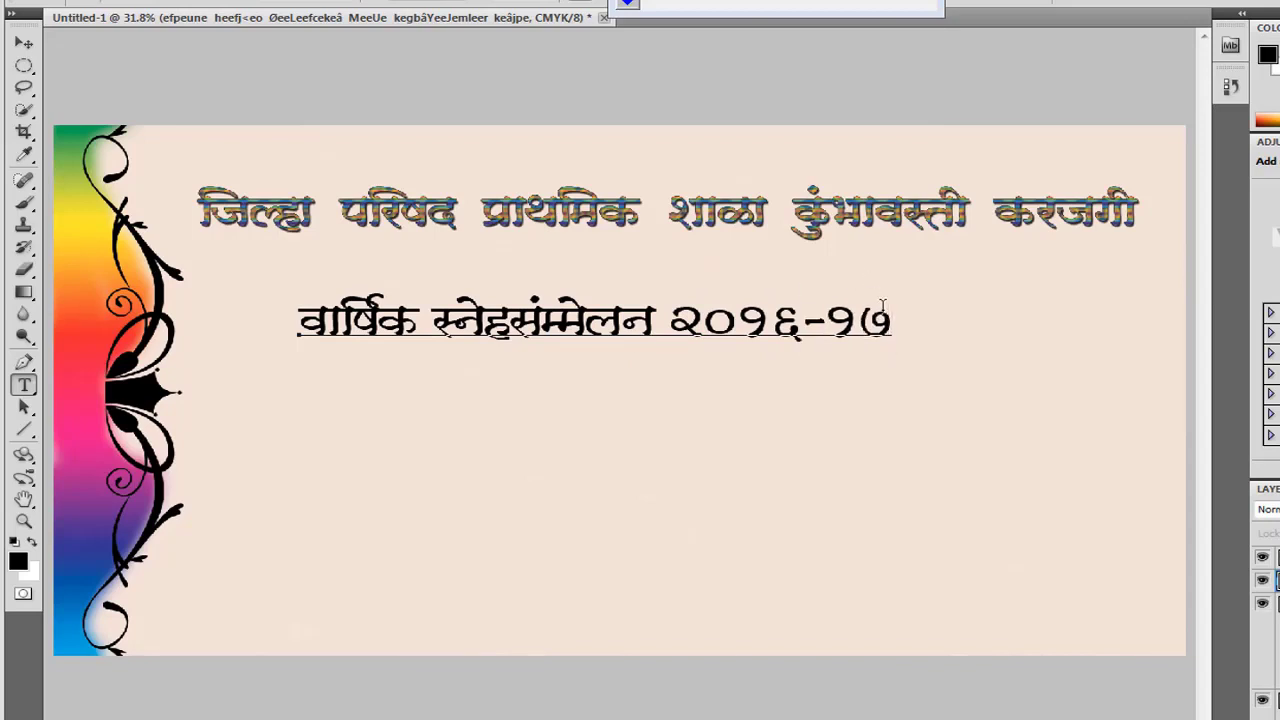
Step: Try several Devanagari fonts on the annual-gathering line, set it in APS-DV-PRAMITA and commit the text
drag(291, 318, 1020, 357)
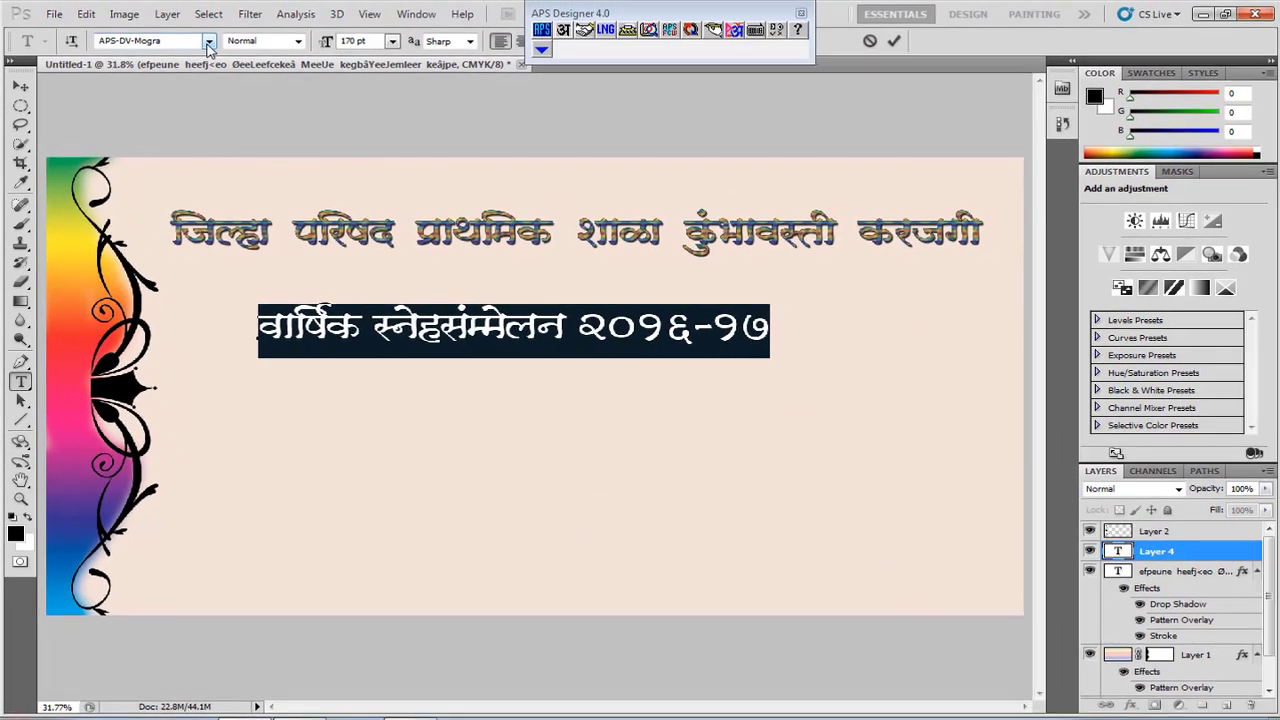
click(209, 43)
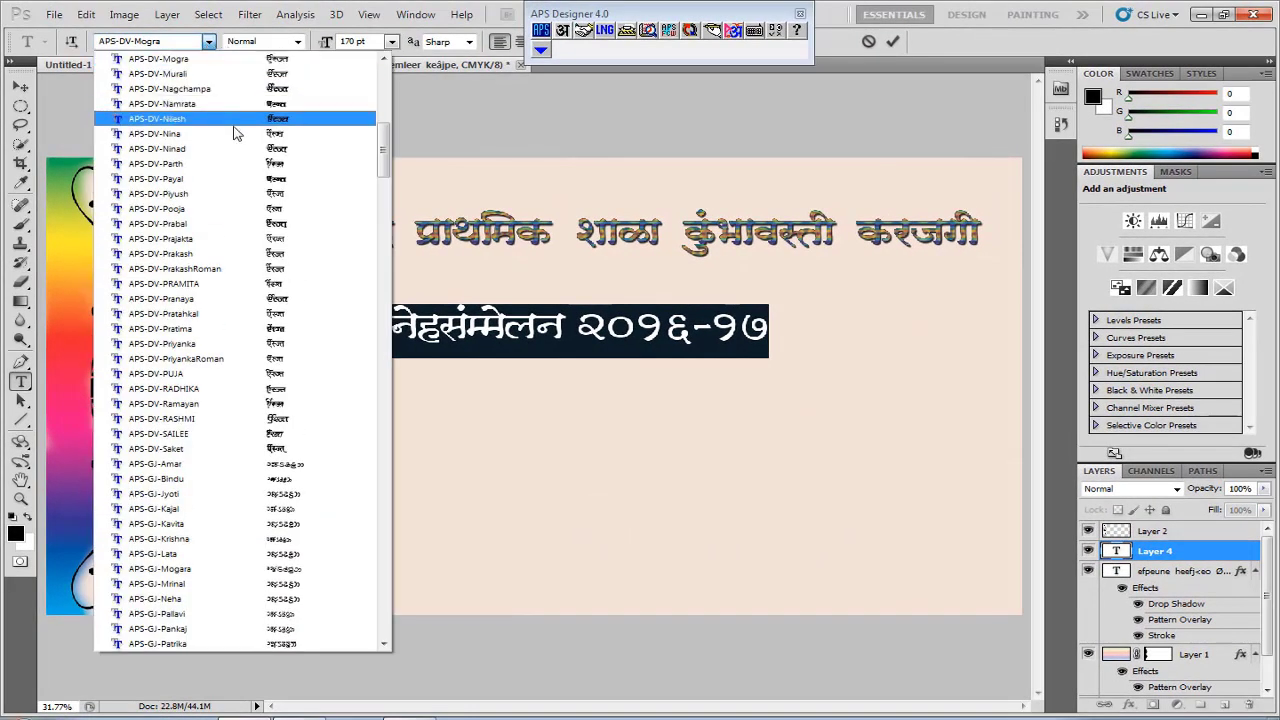
click(215, 195)
click(169, 41)
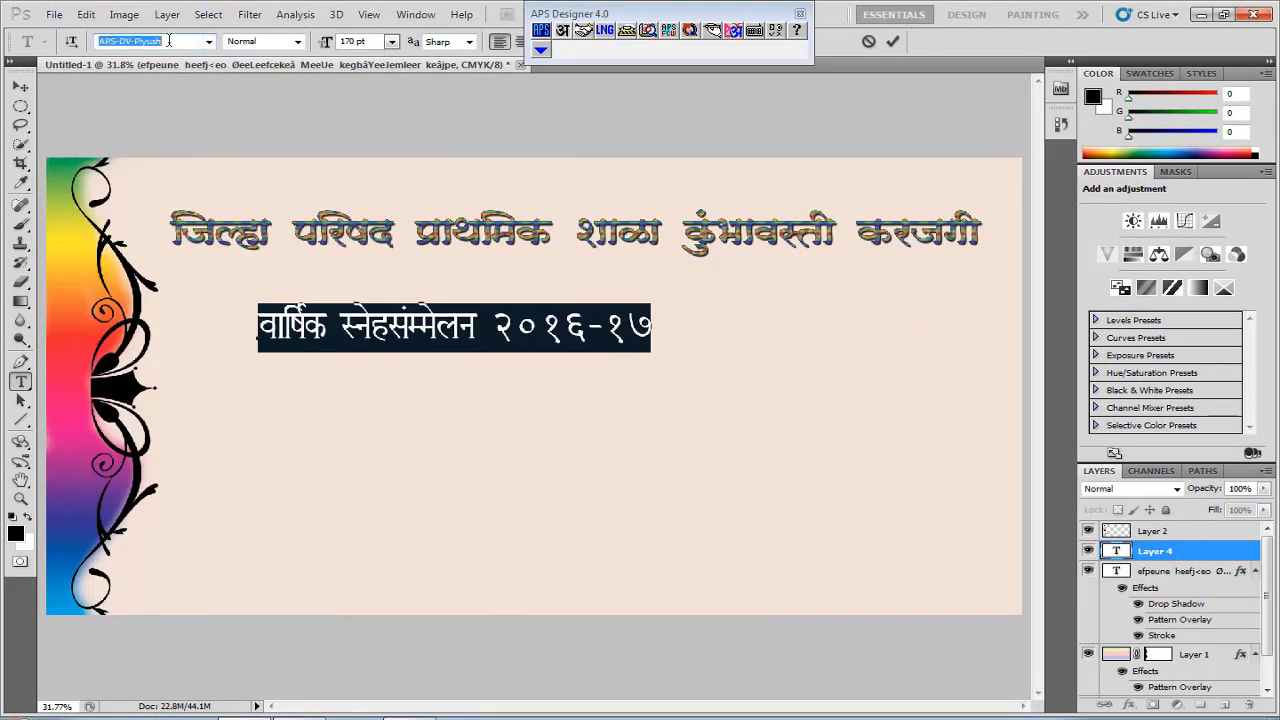
key(Down)
key(Down)
key(Down)
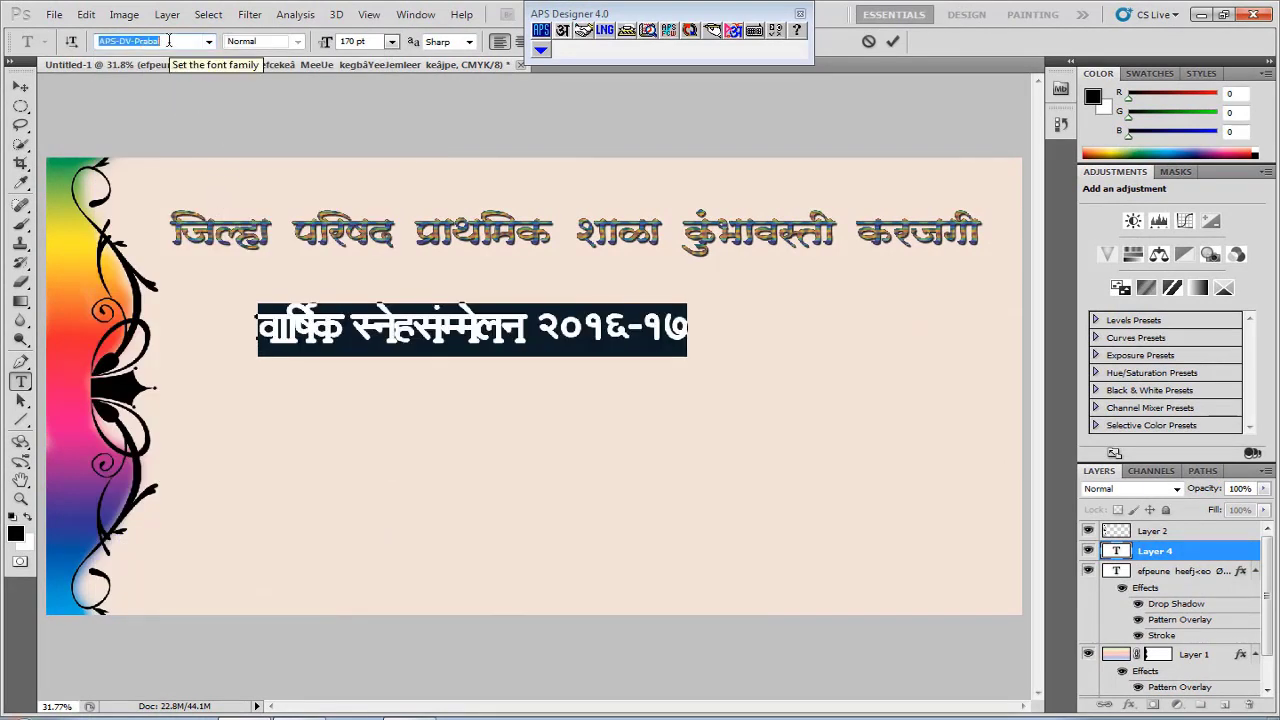
key(Down)
key(Down)
key(Down)
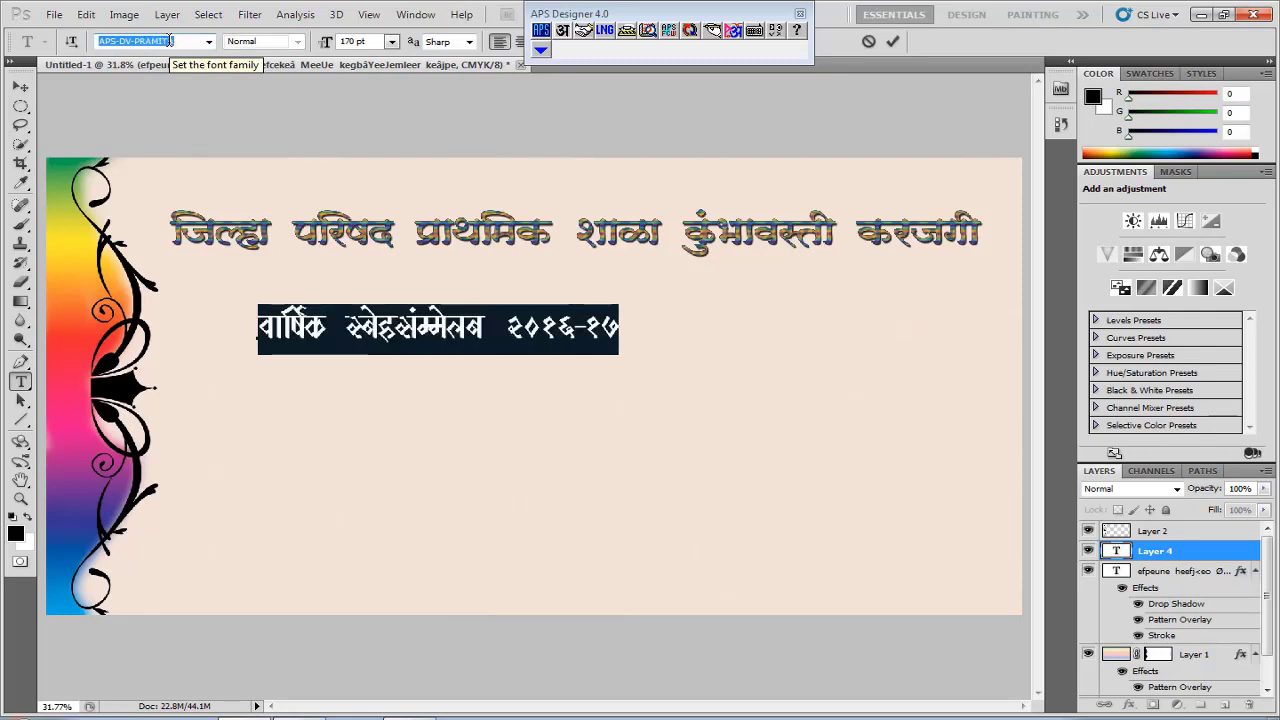
click(171, 41)
key(ctrl+Return)
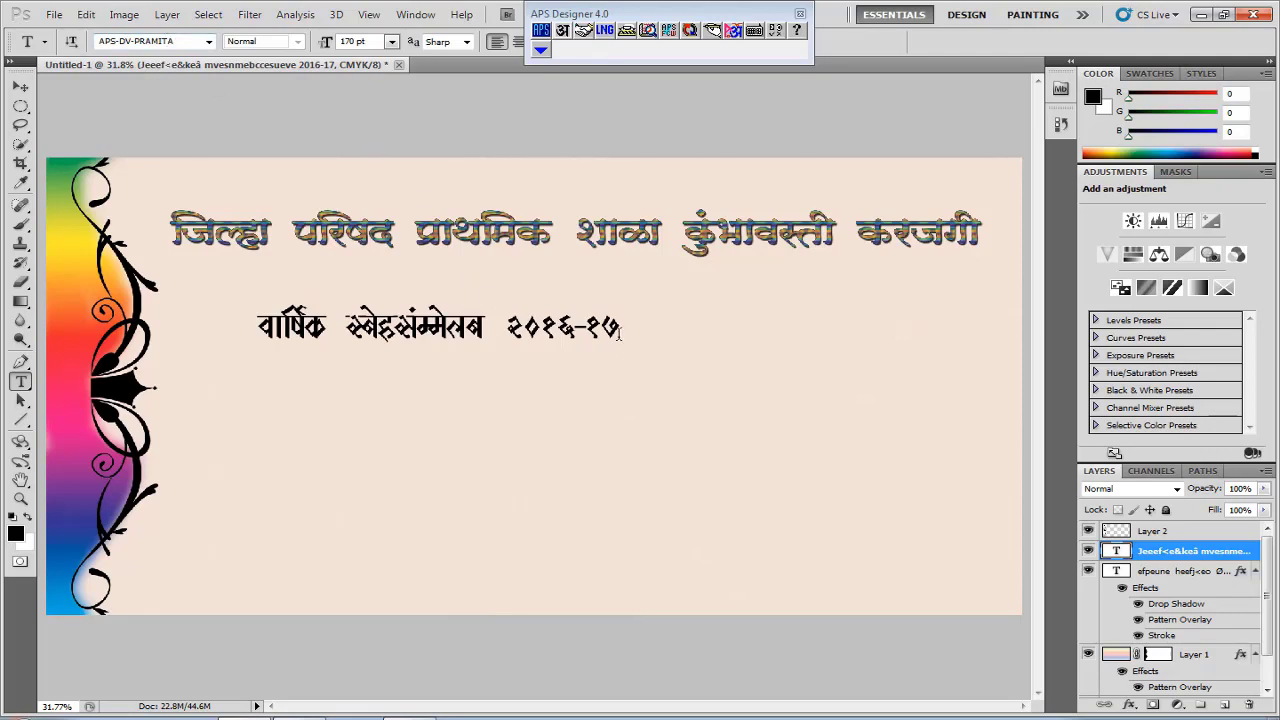
Step: Set the annual-gathering line's font size to 220 pt and shift the text slightly to the left
double_click(1116, 550)
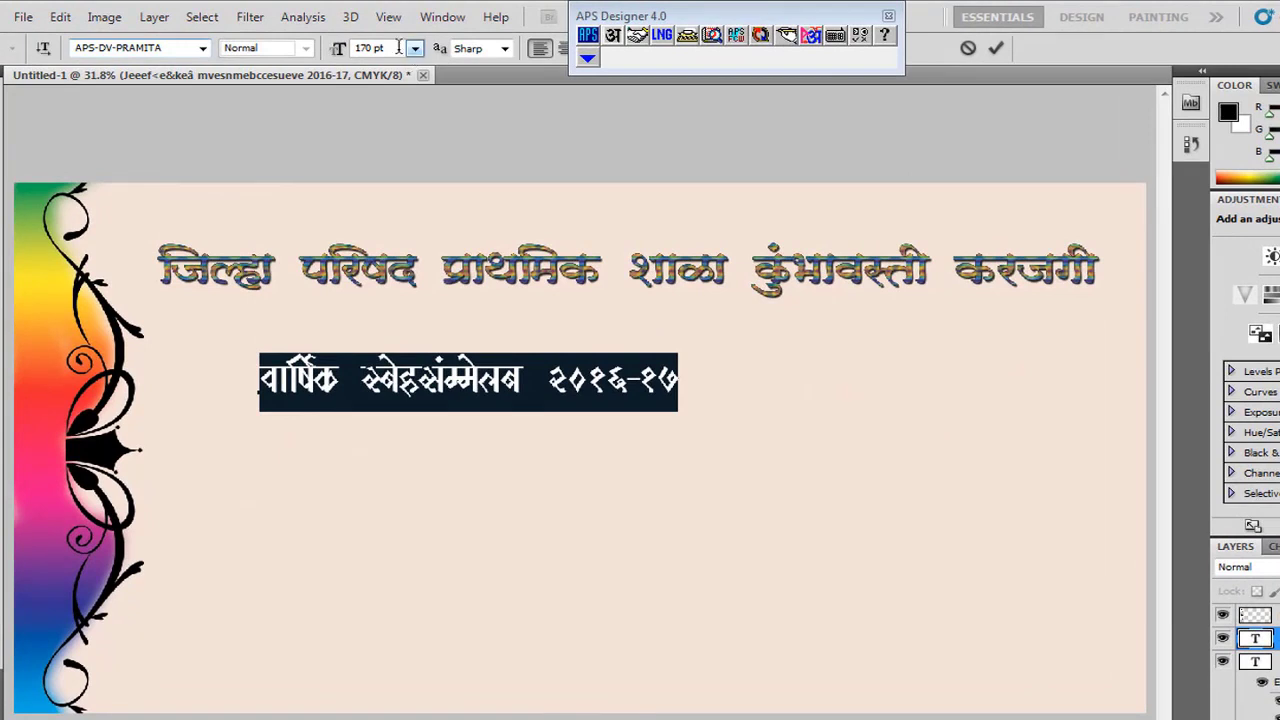
click(340, 48)
text(220)
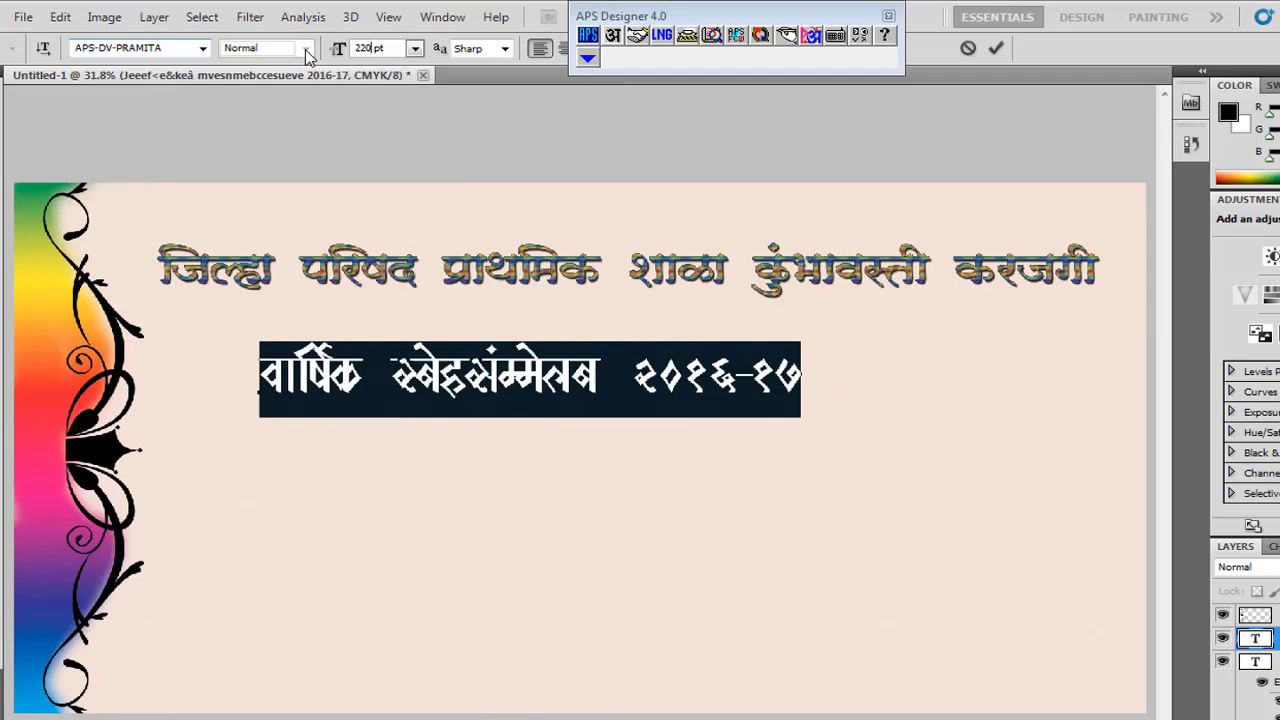
click(550, 390)
drag(822, 372, 807, 371)
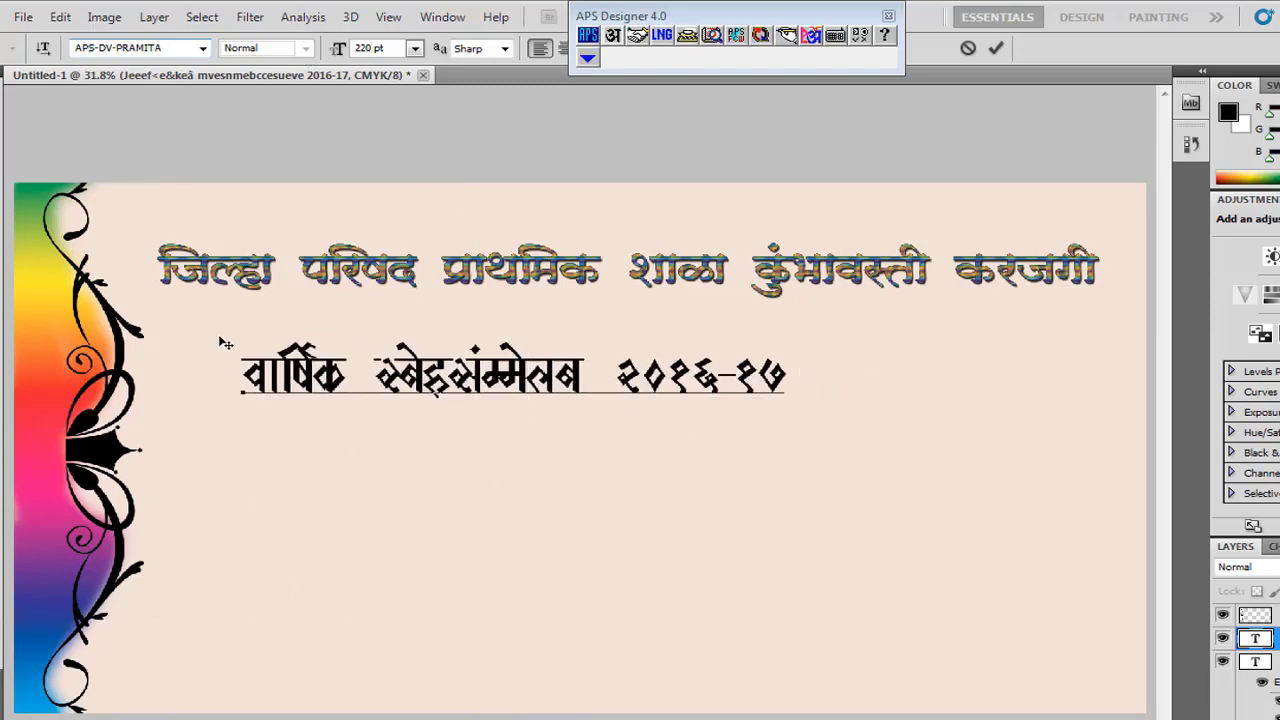
Step: Widen the letter spacing across the whole annual-gathering line, commit it, and move the line so it is centred beneath the heading
drag(236, 380, 940, 502)
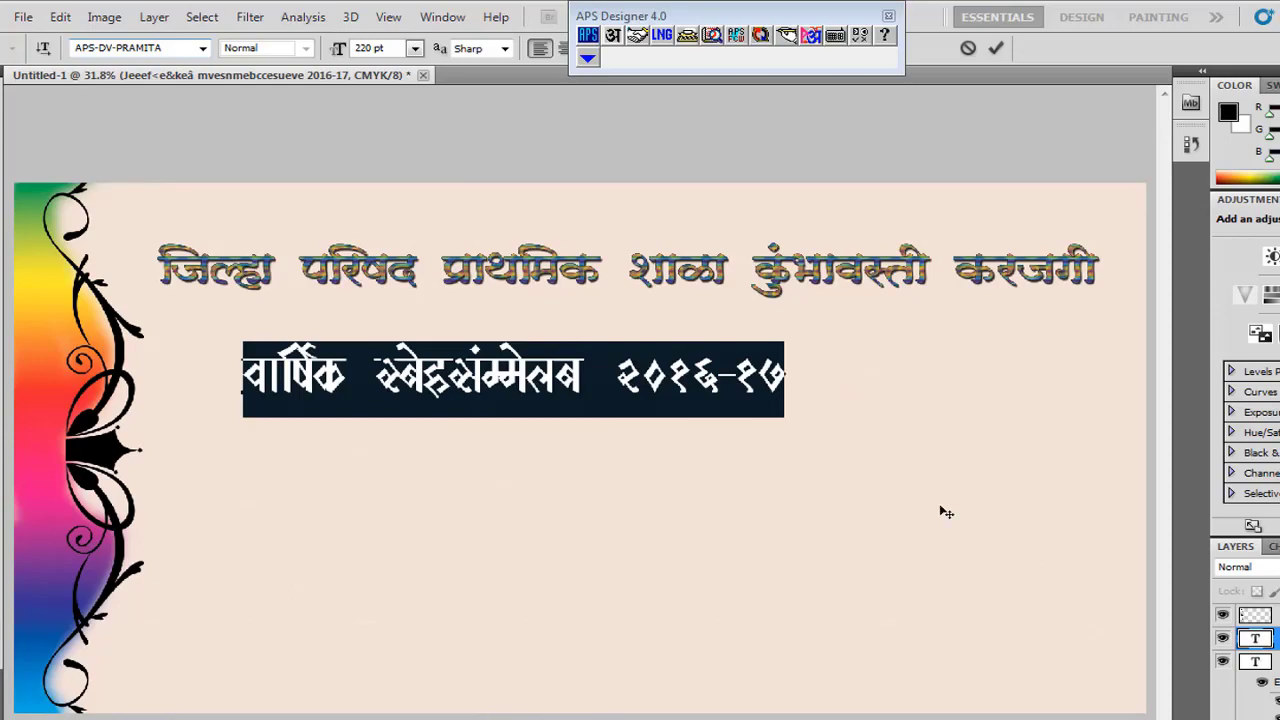
key(alt+Right)
key(alt+Right)
key(alt+Right)
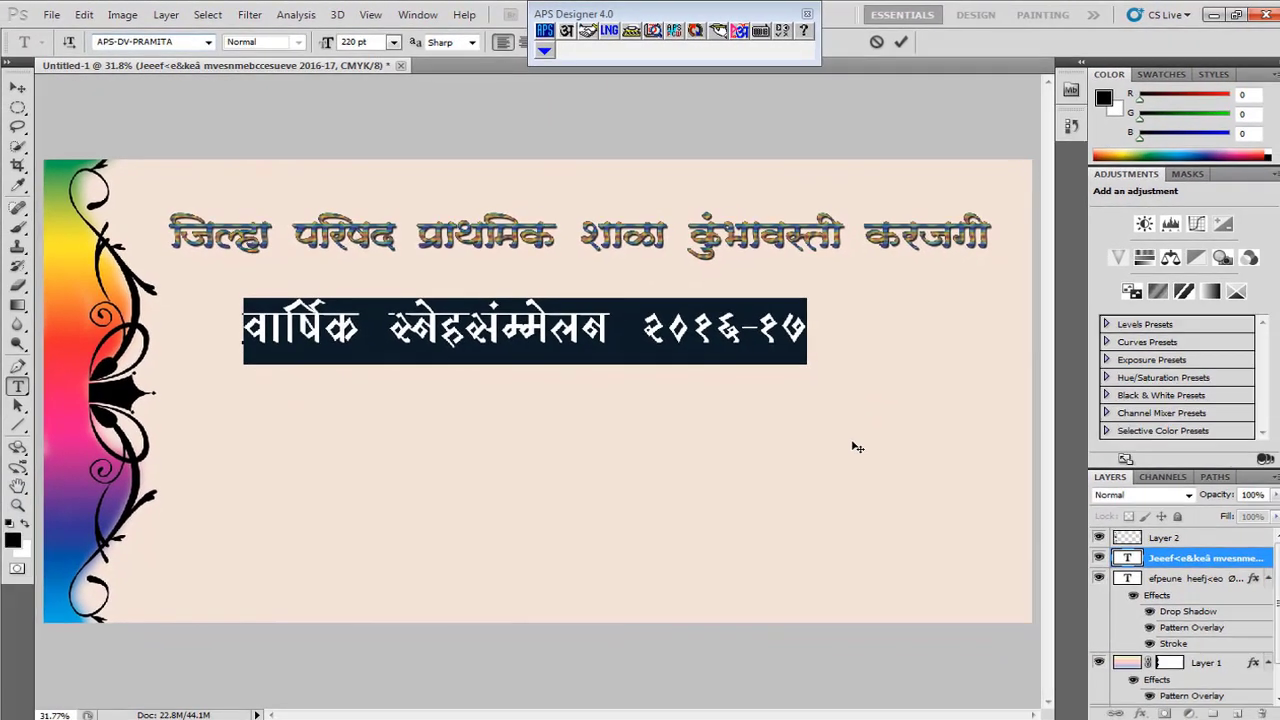
key(ctrl+Return)
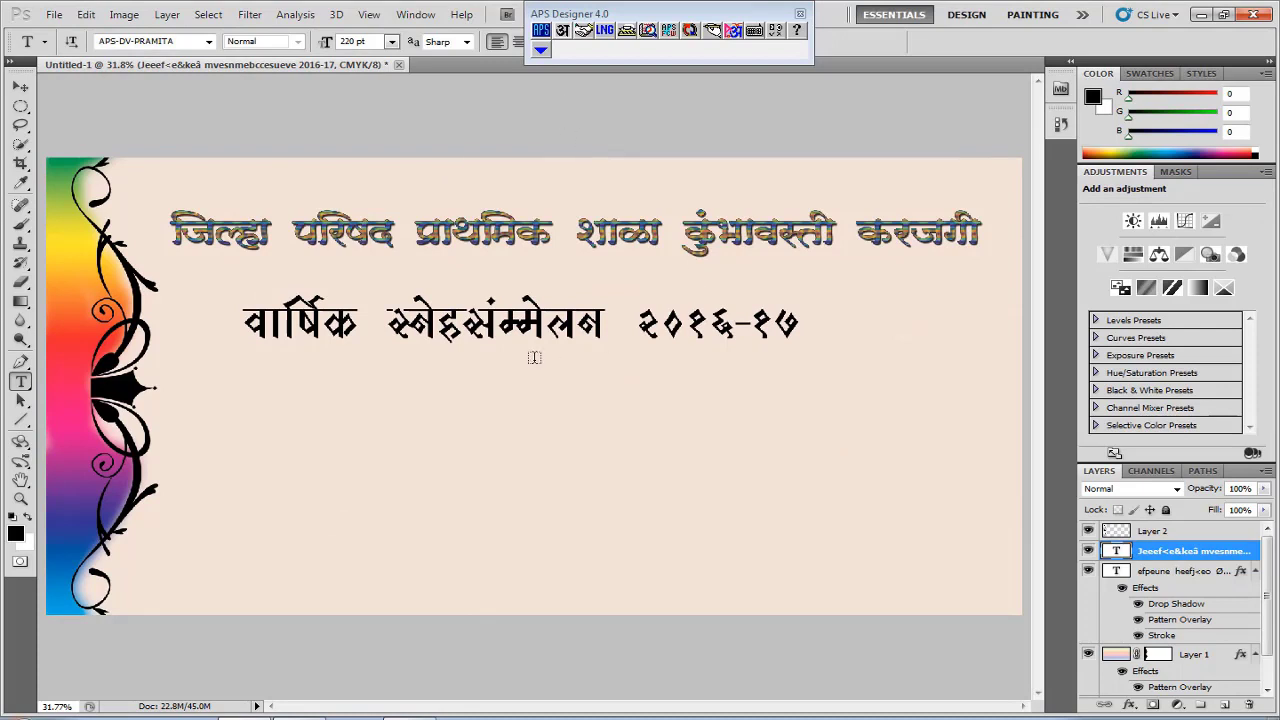
click(20, 87)
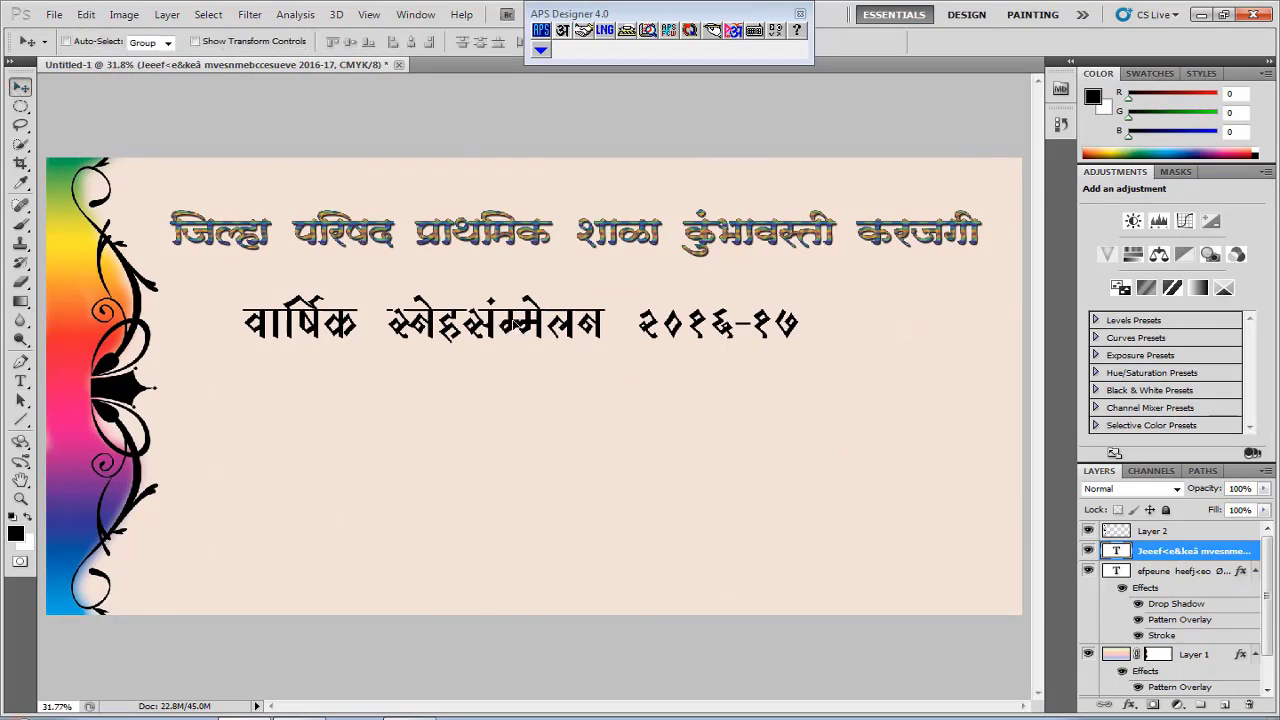
drag(504, 324, 559, 320)
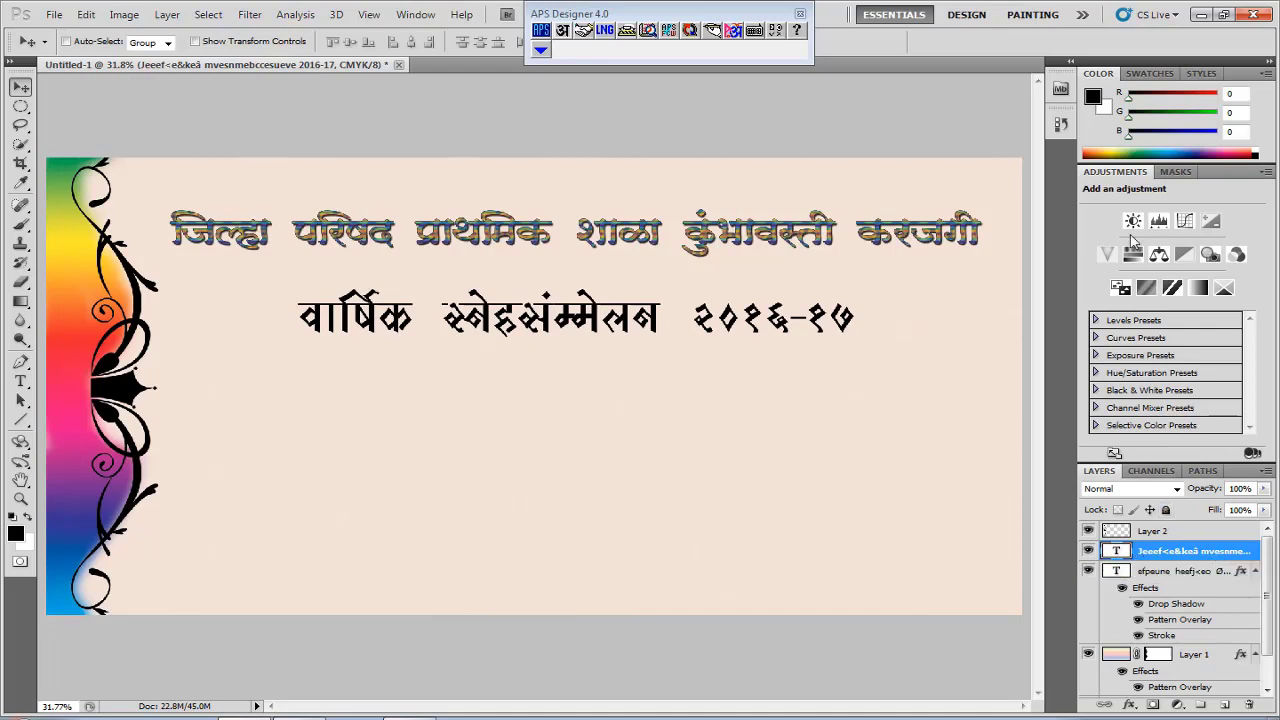
Step: Try several style presets on the annual-gathering line and settle on the blue-to-gold chrome style with drop shadow, bevel, gradient overlay and satin
click(1201, 74)
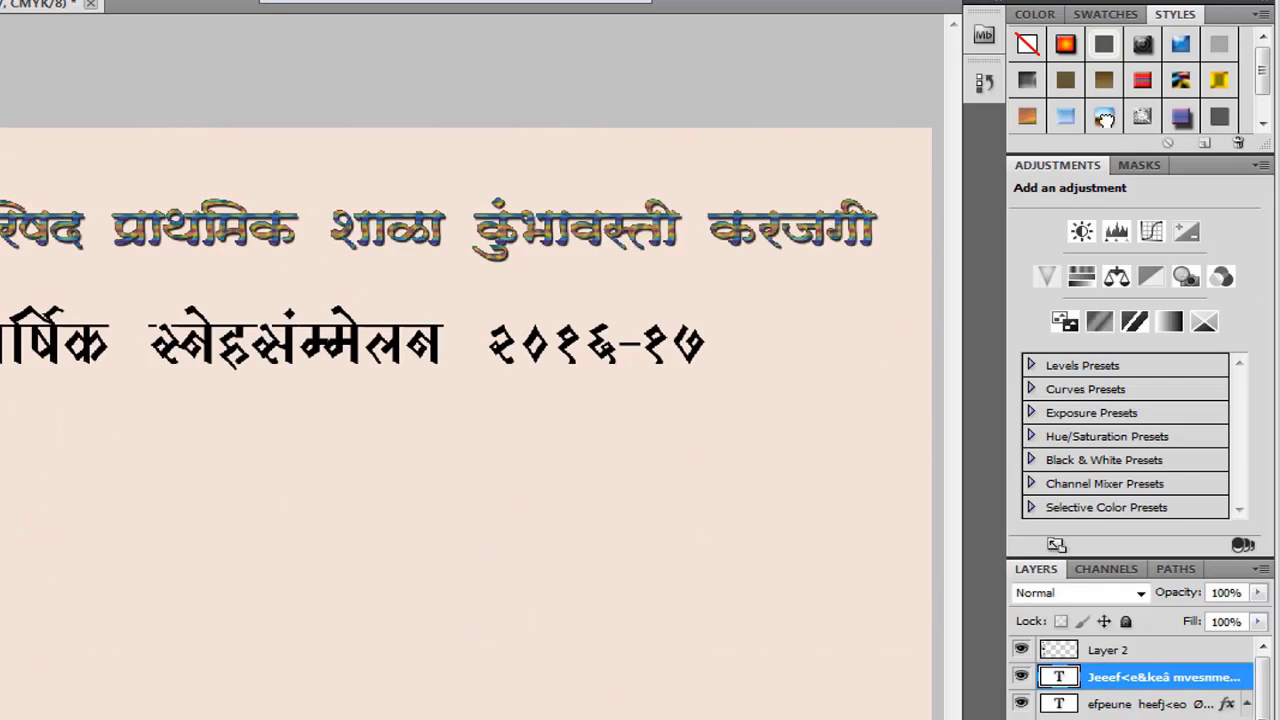
click(1169, 141)
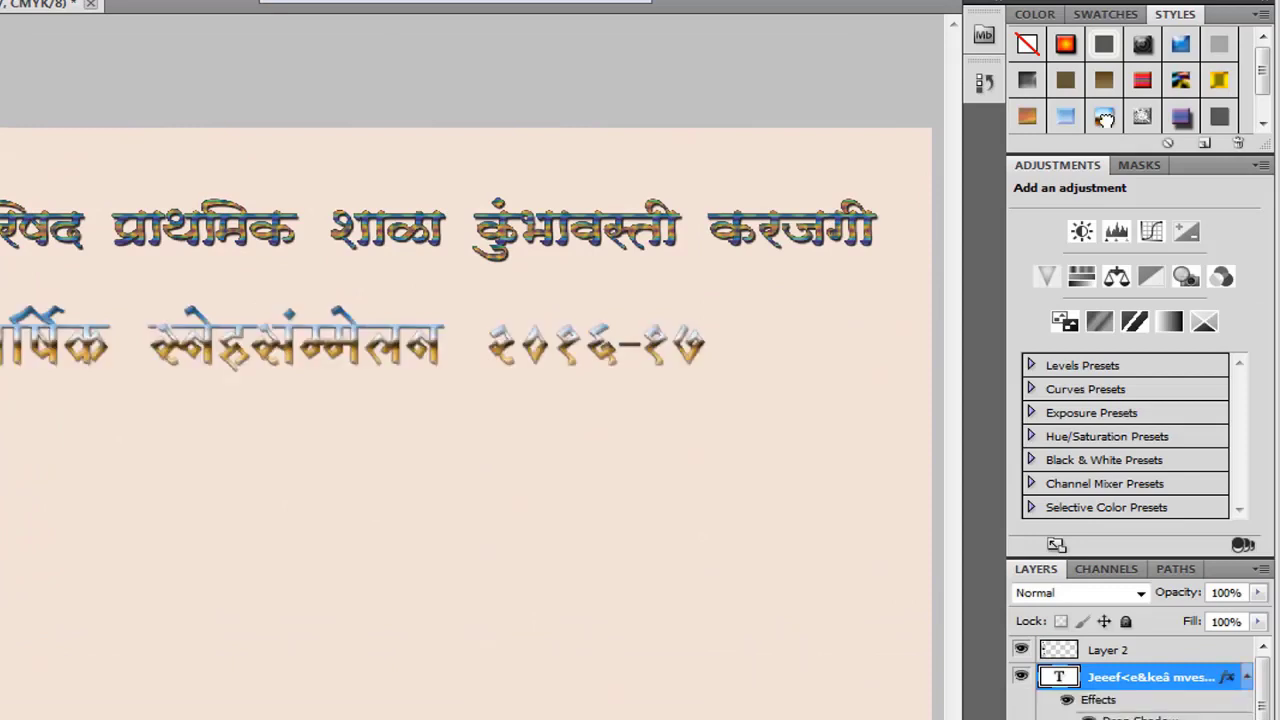
click(1182, 117)
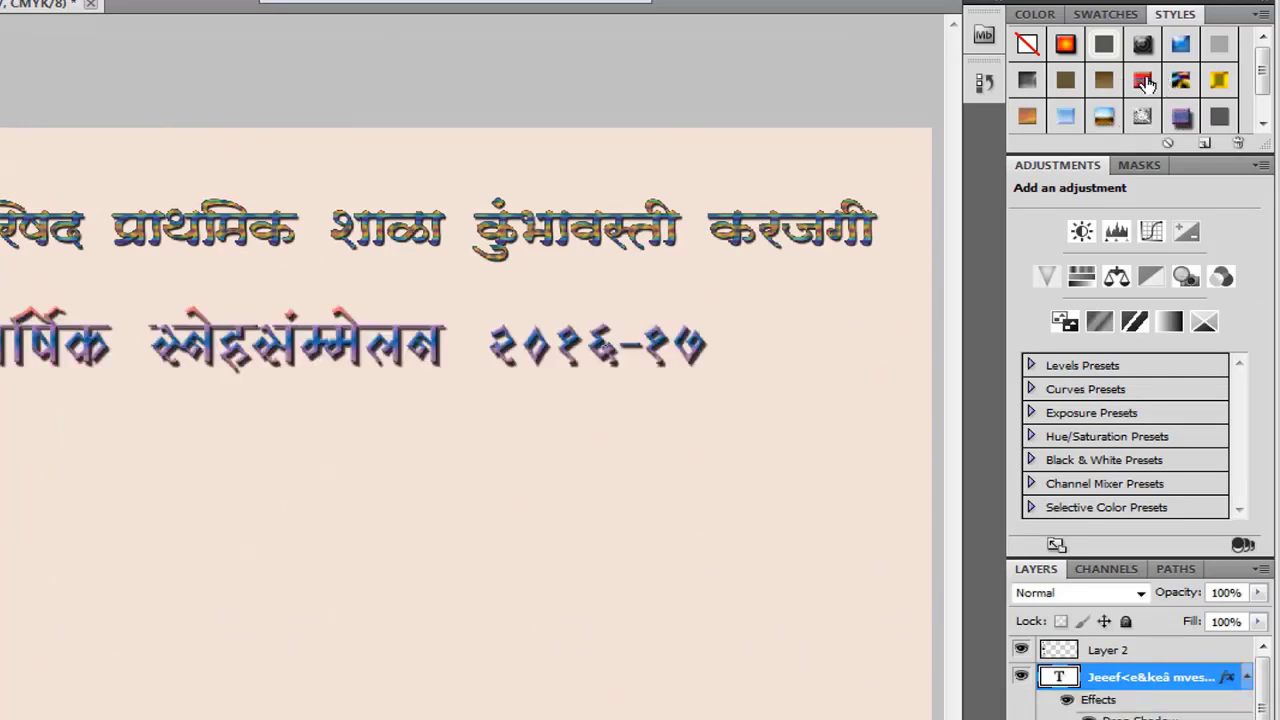
click(1145, 80)
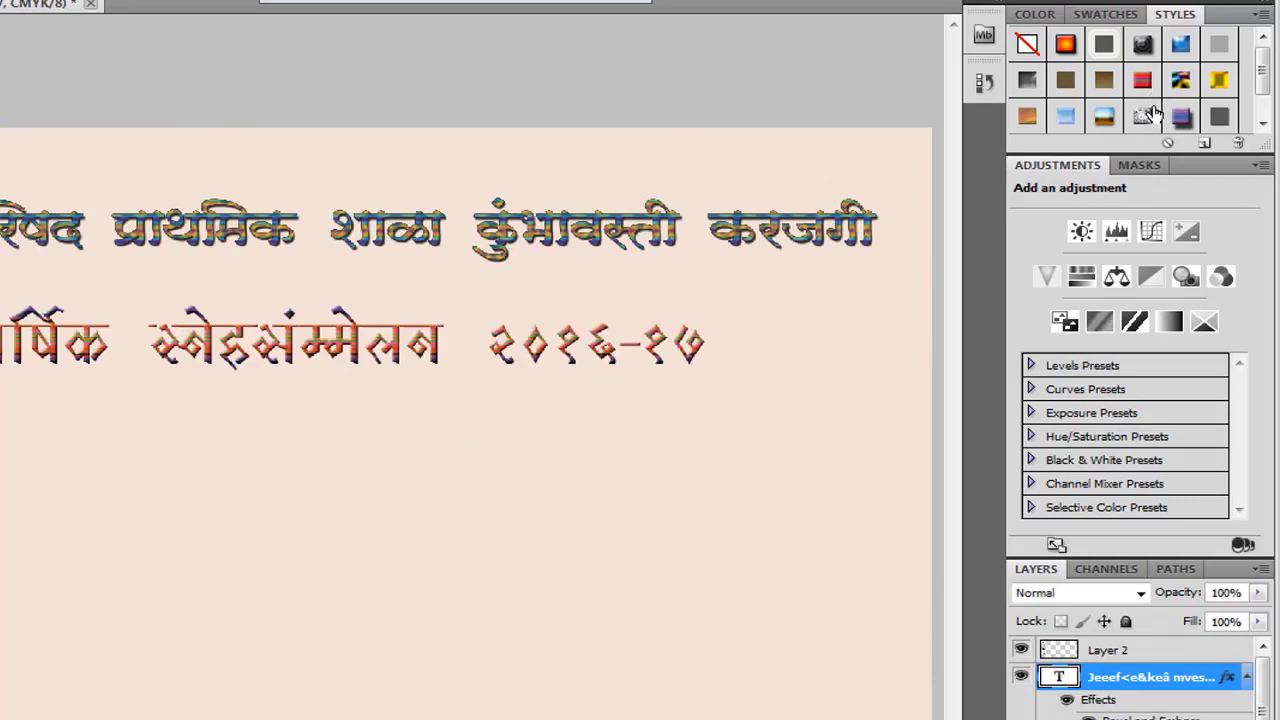
click(1181, 82)
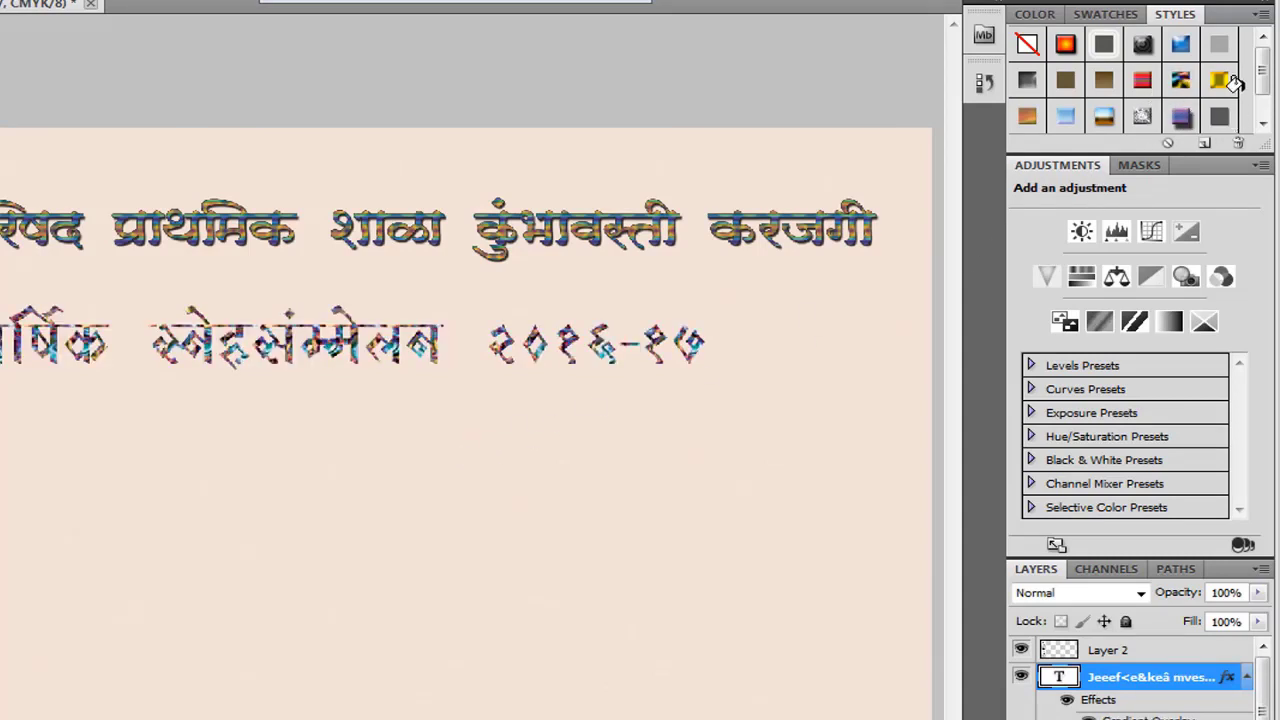
click(1222, 84)
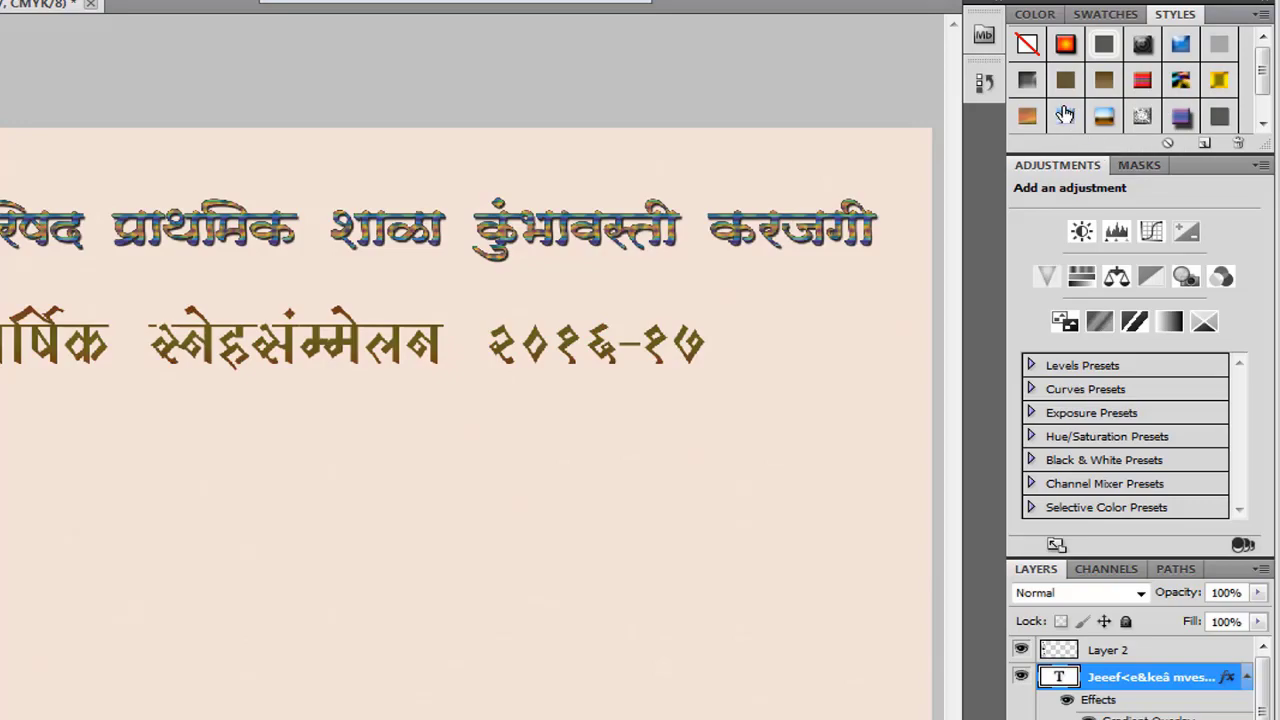
click(1028, 120)
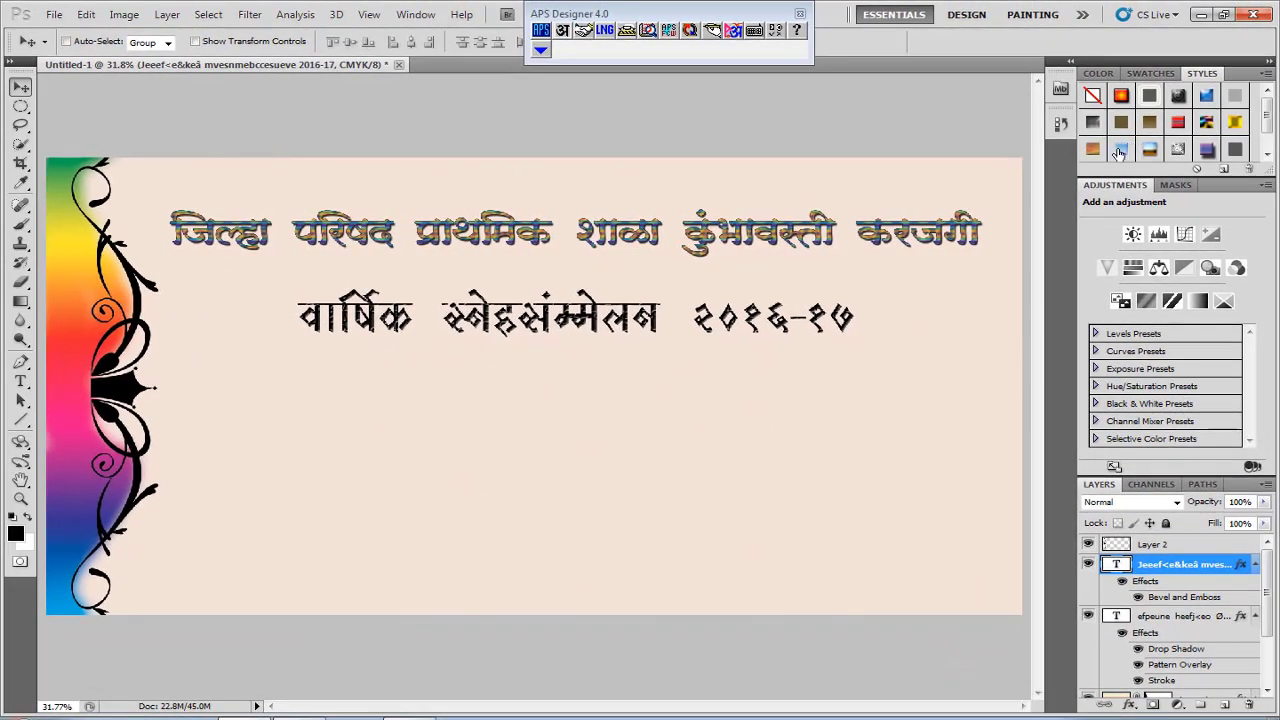
click(1069, 117)
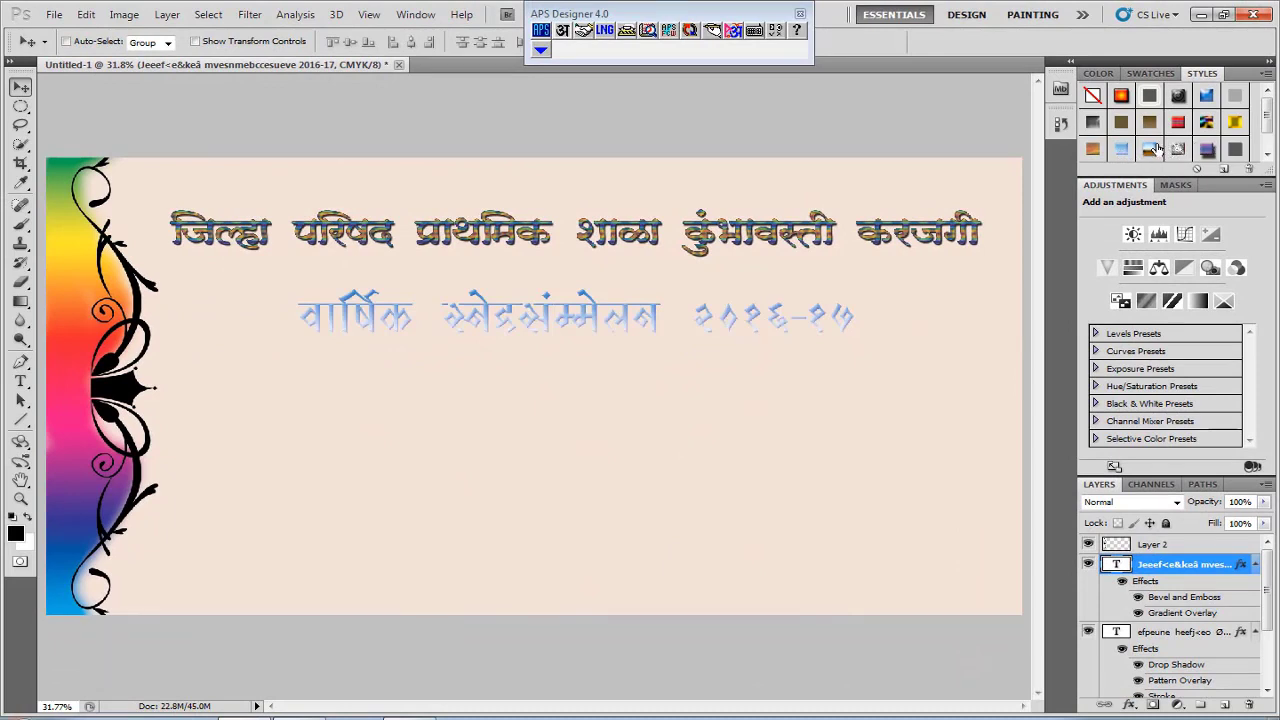
click(1151, 150)
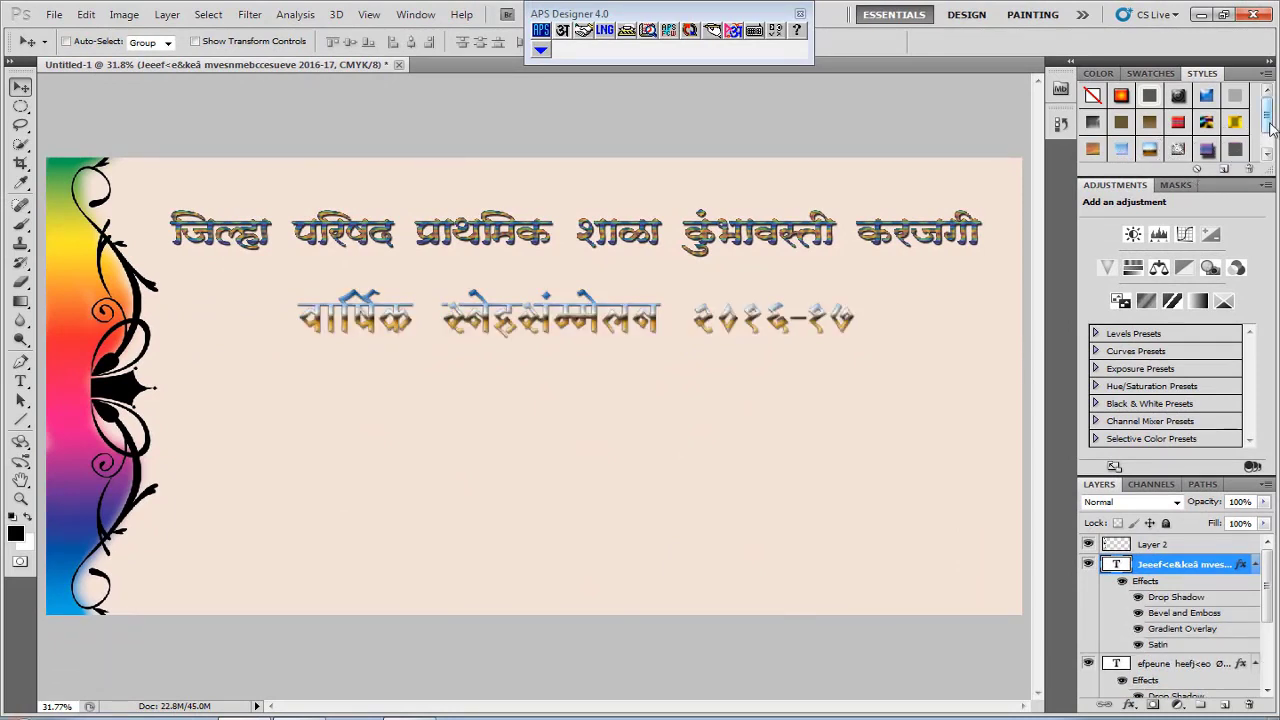
drag(1269, 130, 1270, 148)
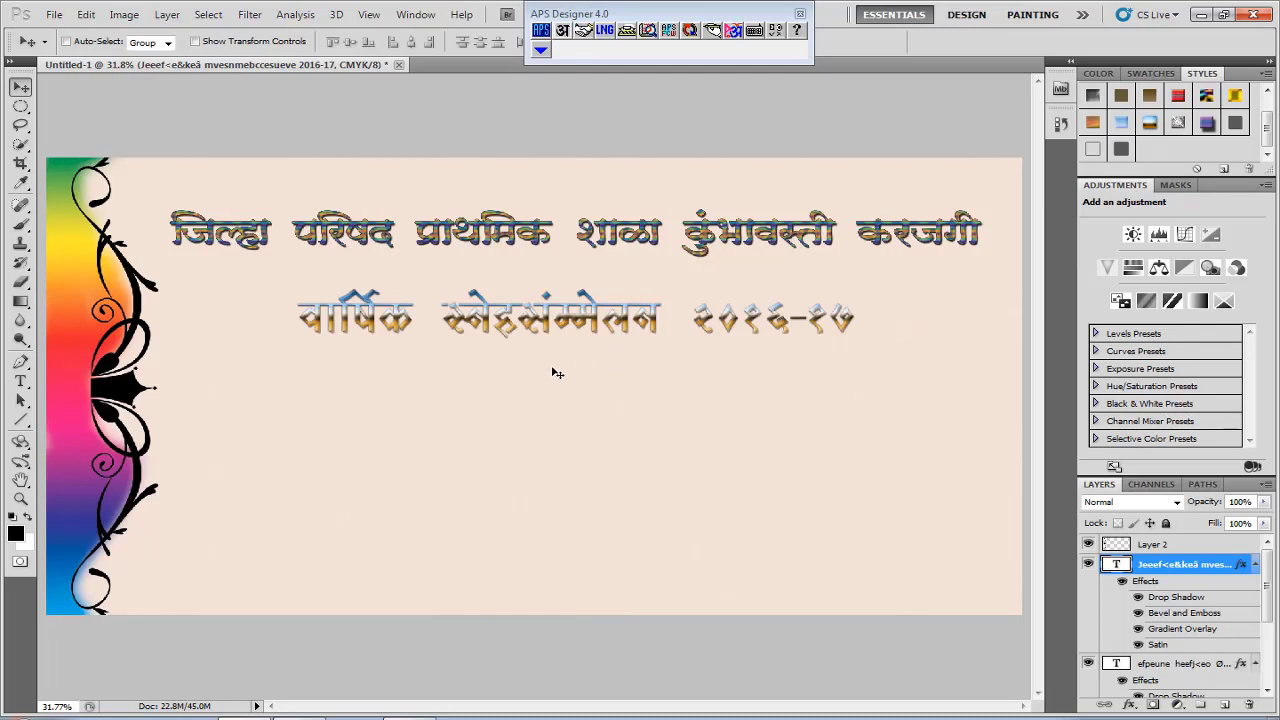
Step: Add the text line दिनांक १२/१२/२०१६ below the annual-gathering line and select all of its text
click(19, 380)
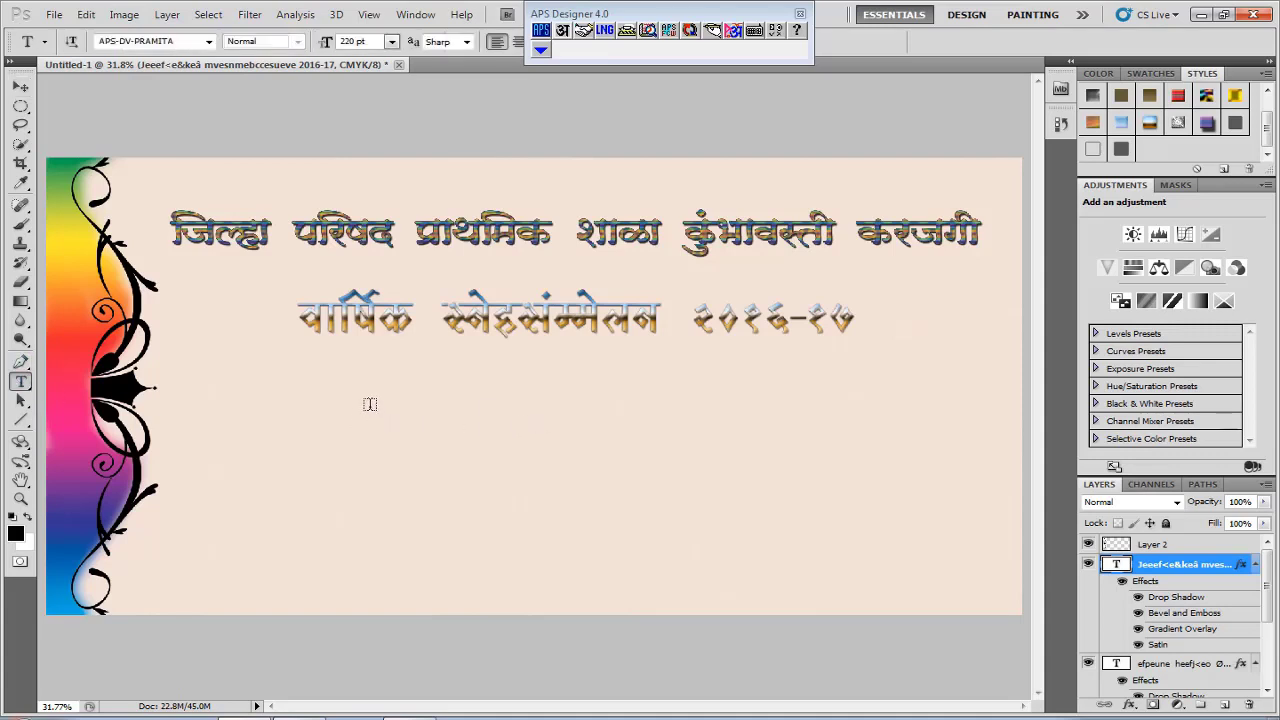
click(369, 404)
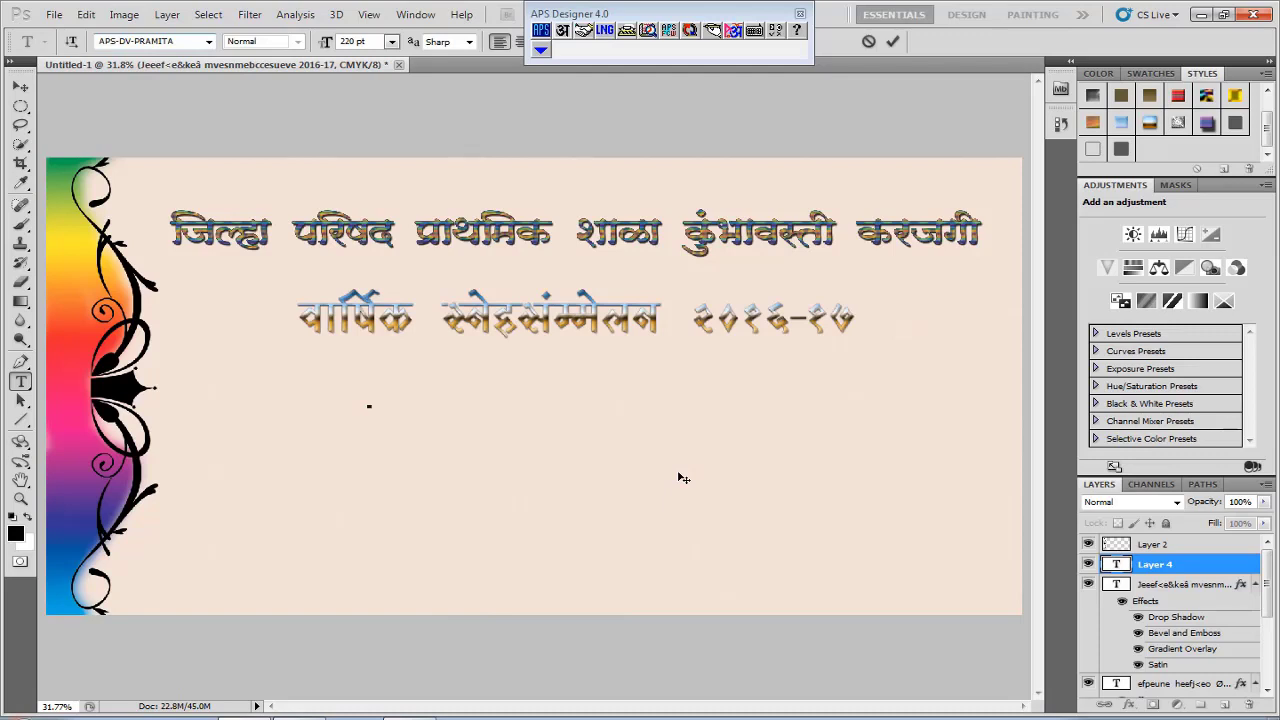
text(fnukad)
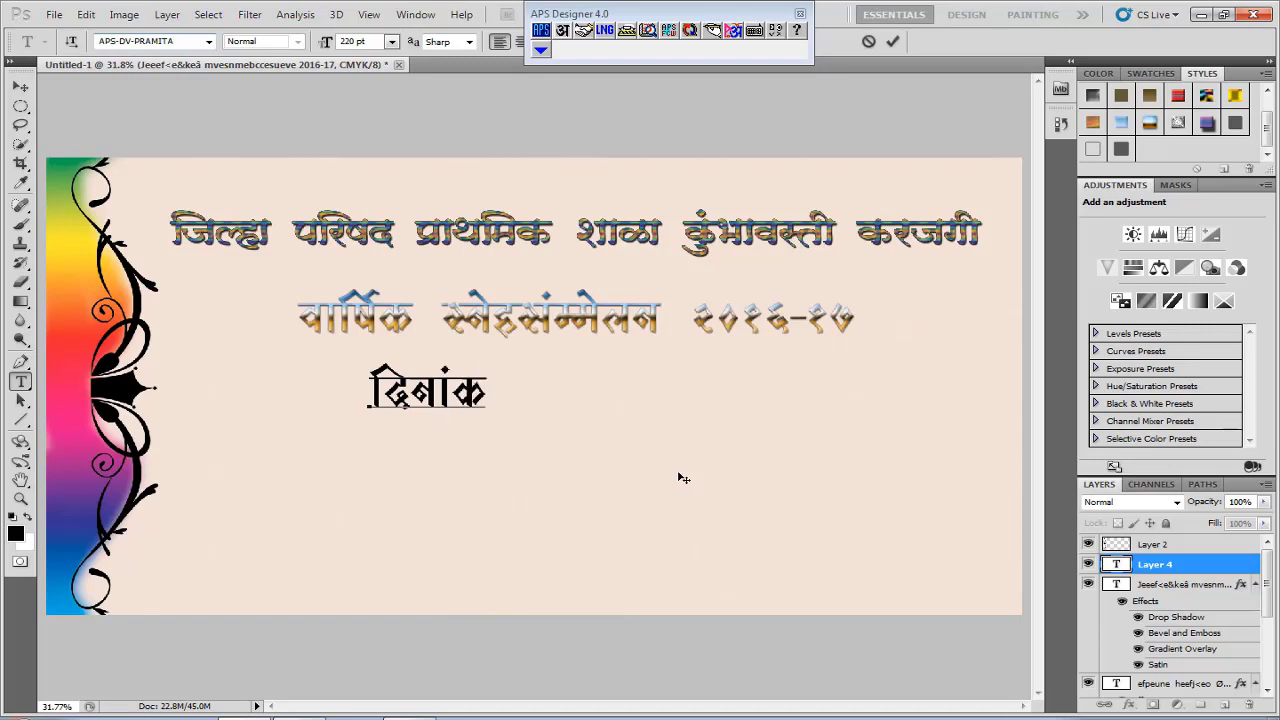
text( 12/12/2016)
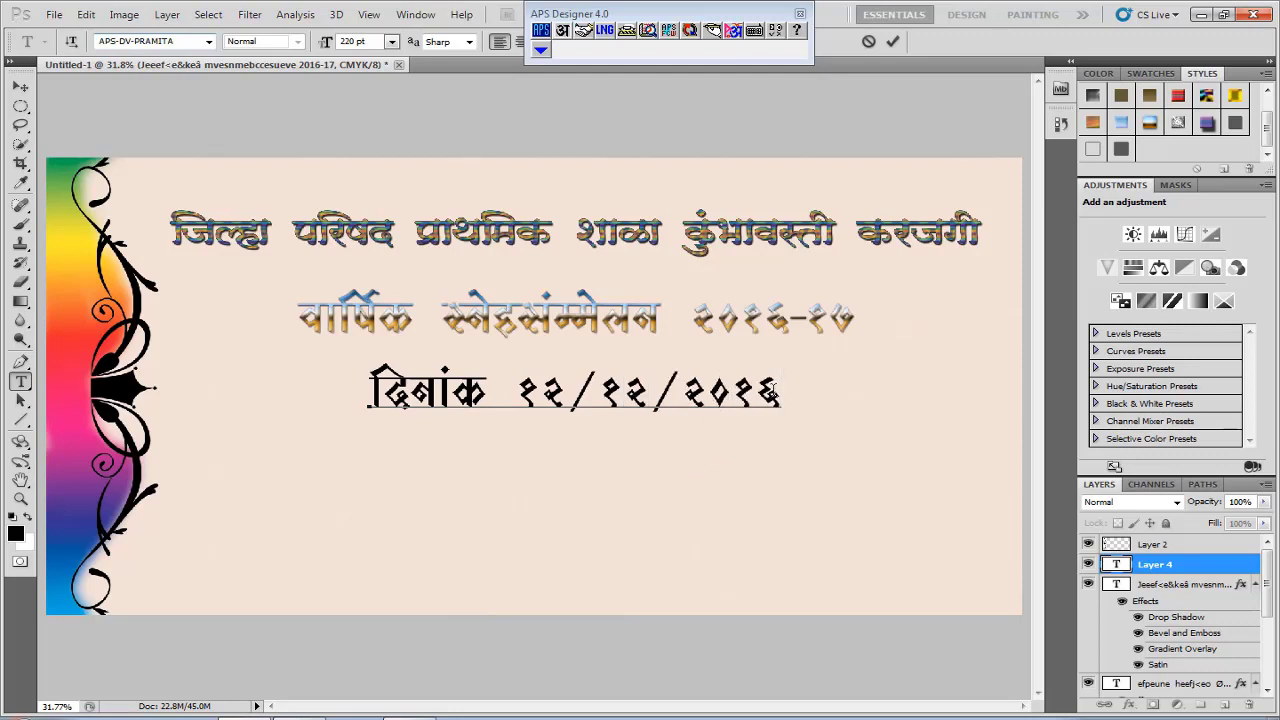
drag(772, 392, 352, 407)
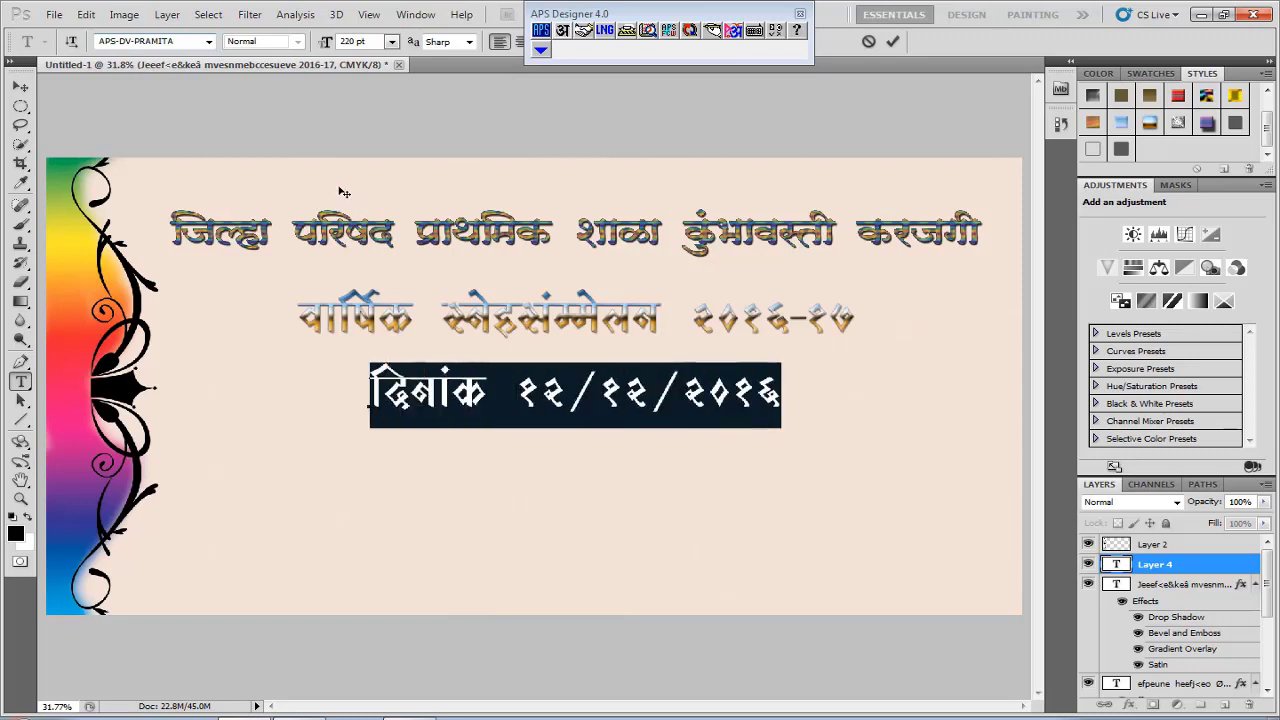
Step: Change the date line's font to APS-DV-Pranaya at 205 pt and commit the text
click(184, 40)
key(Down)
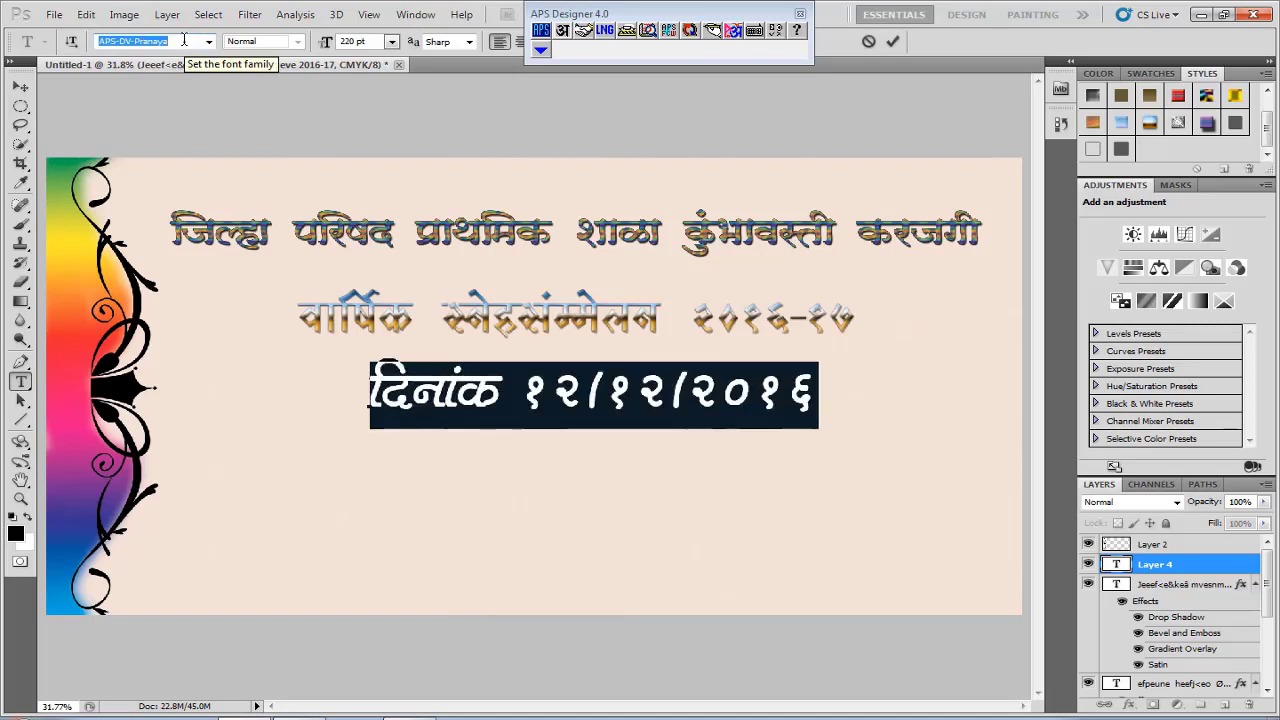
click(357, 40)
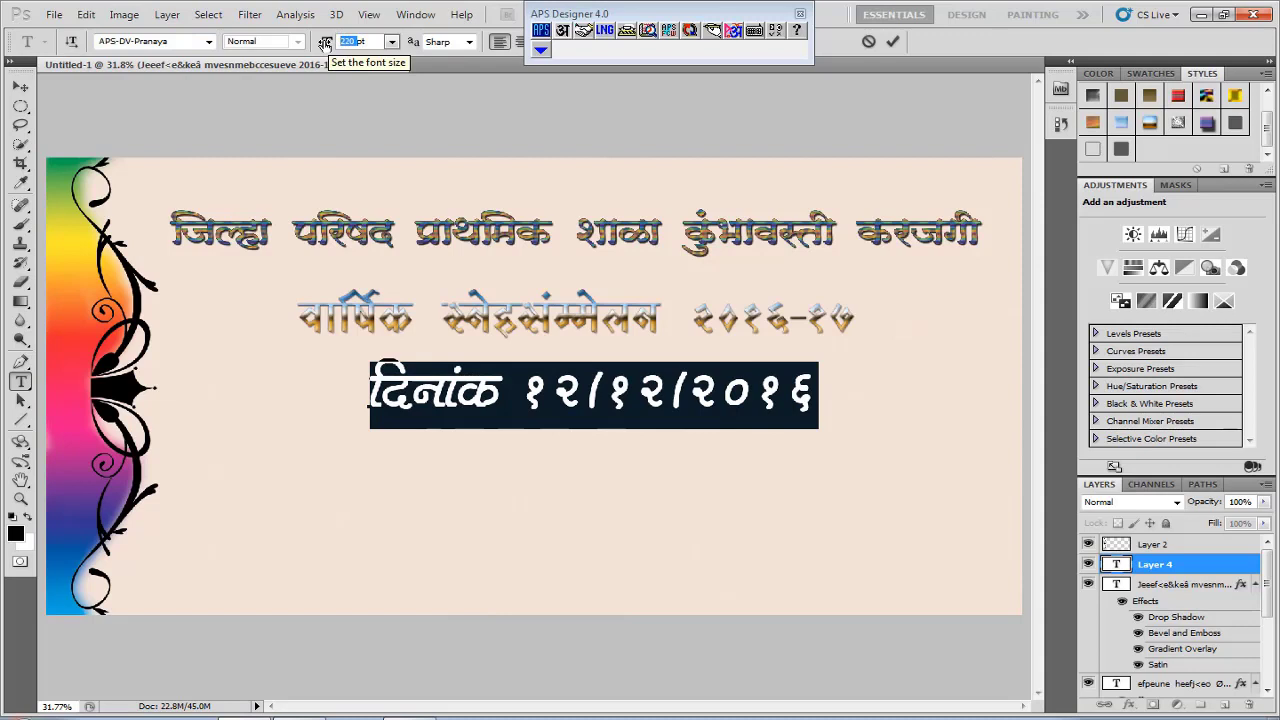
text(205)
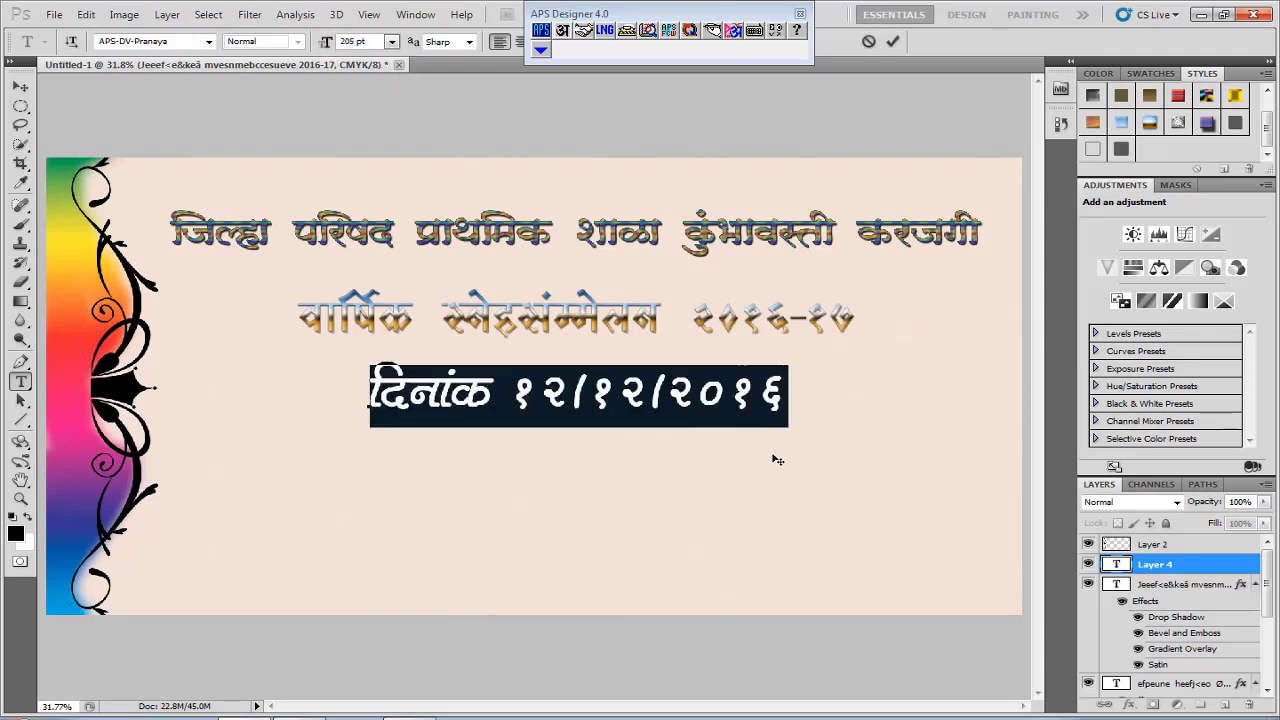
key(ctrl+Return)
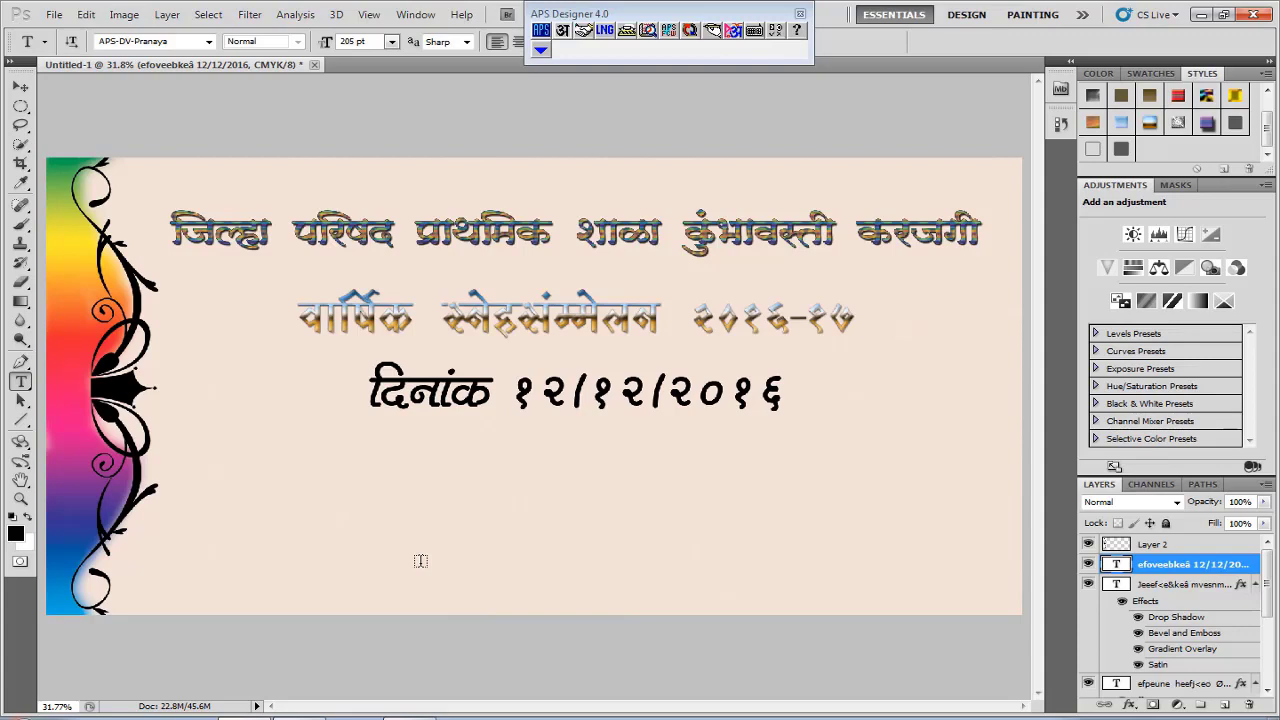
Step: Open the Img-Natyam image from the flex folder and bring the dancer into the banner document
click(52, 14)
mouse_move(84, 16)
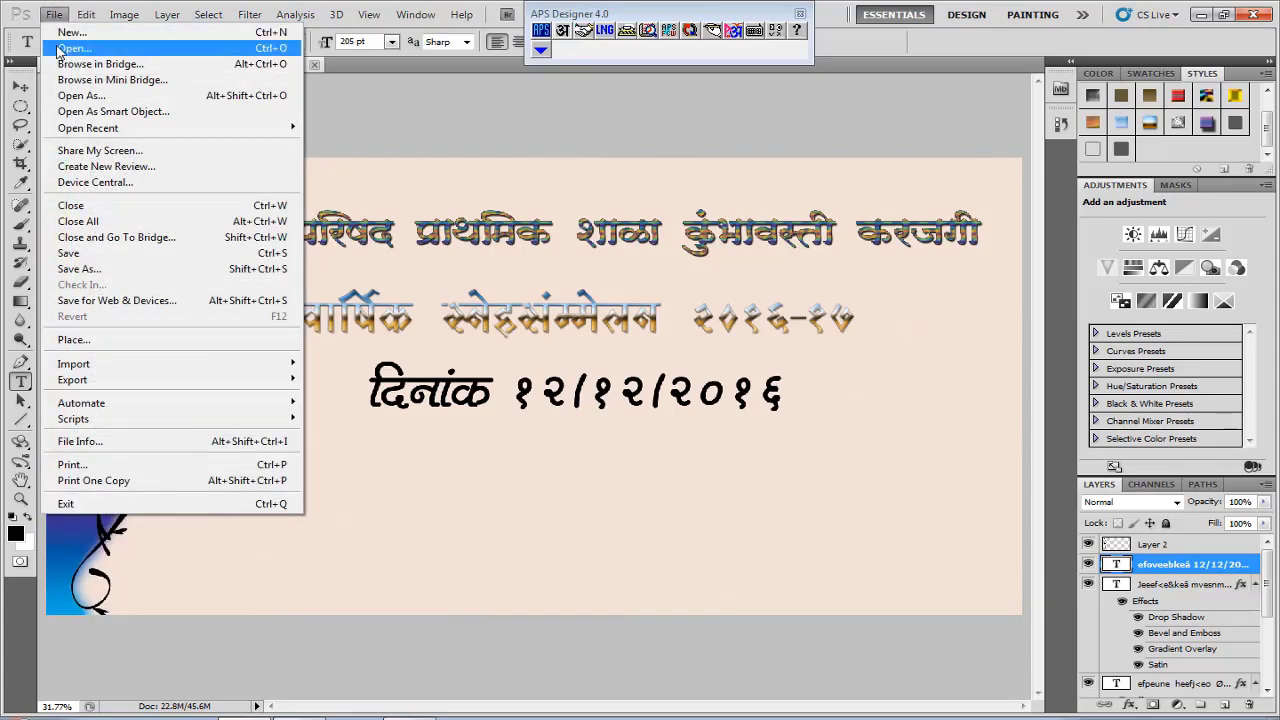
click(57, 48)
click(633, 188)
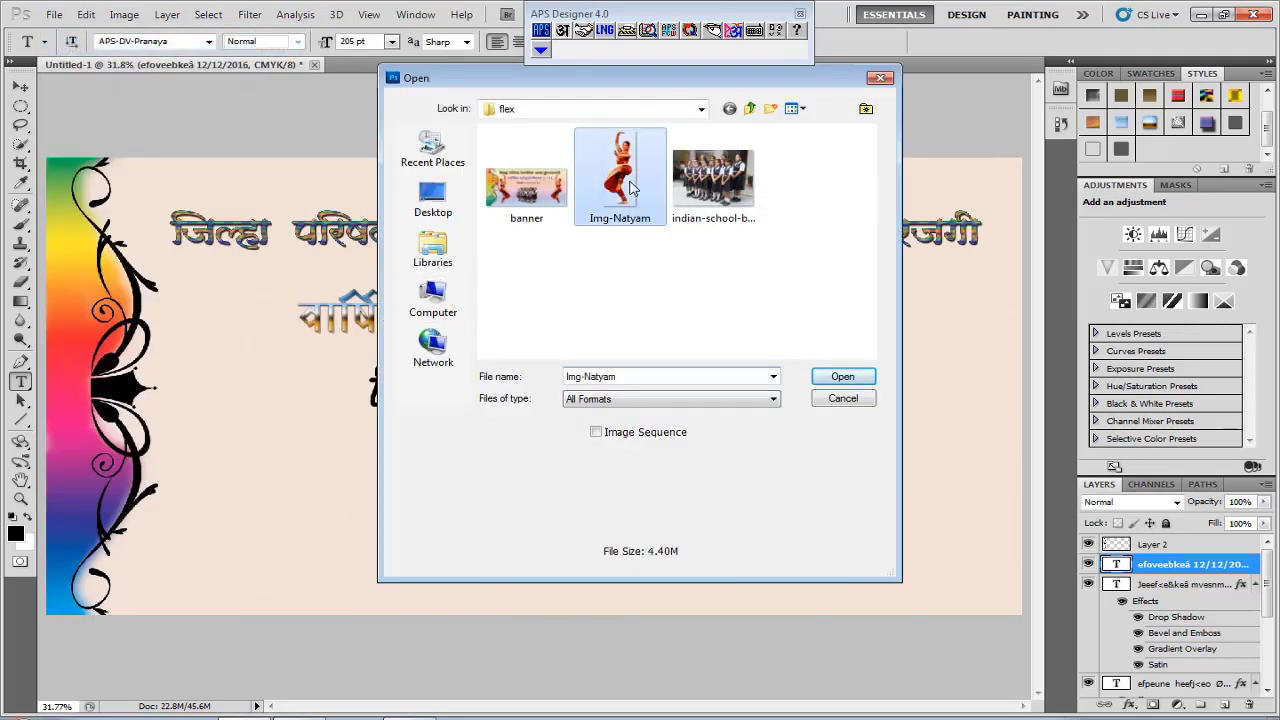
click(850, 379)
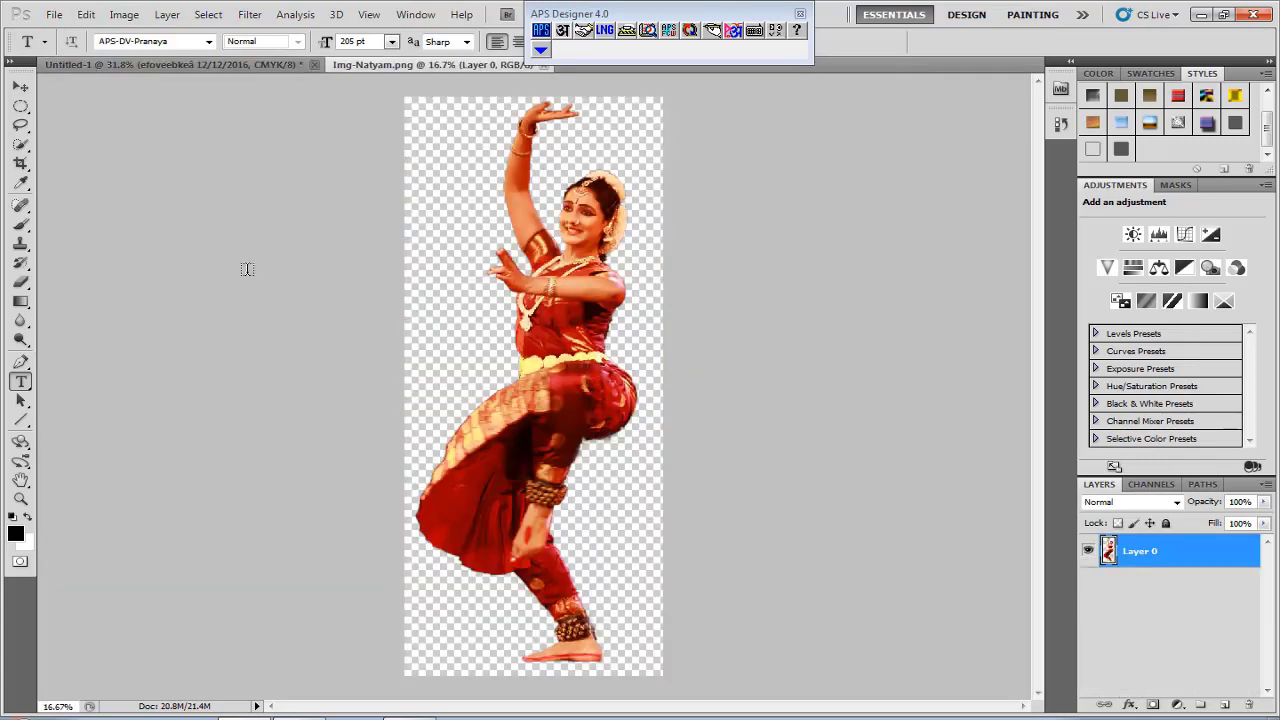
click(21, 87)
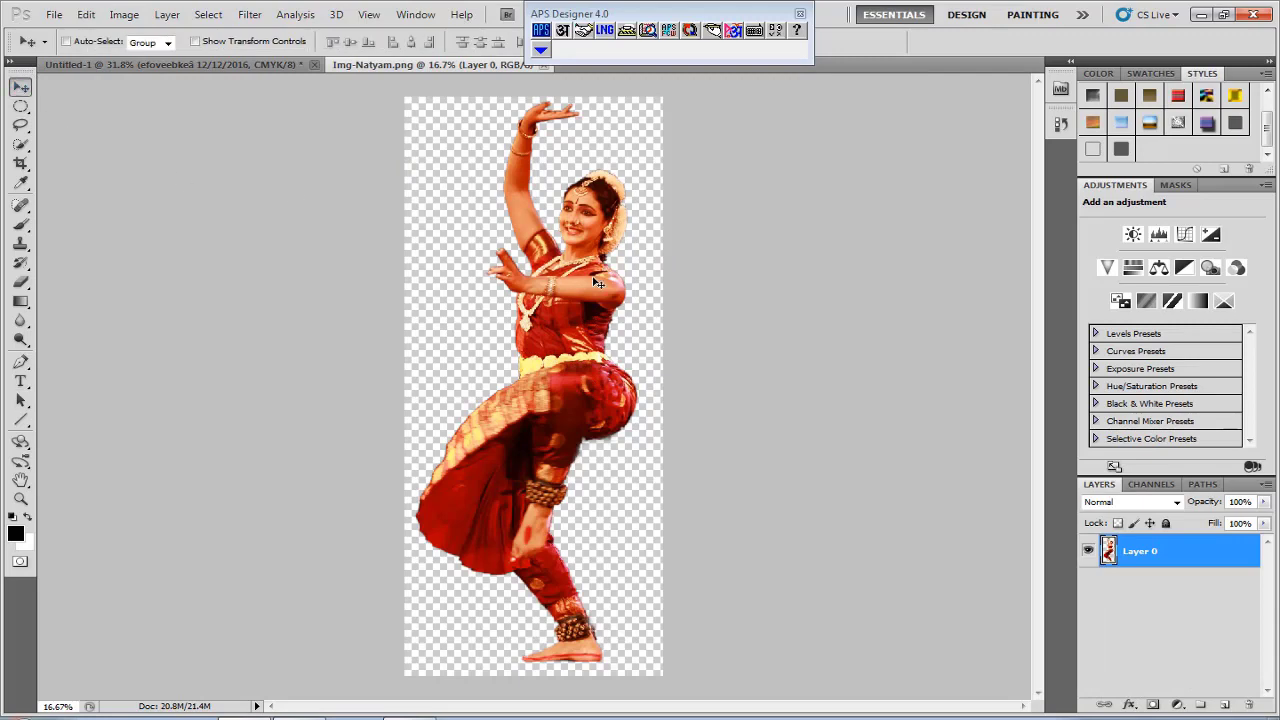
drag(596, 283, 276, 402)
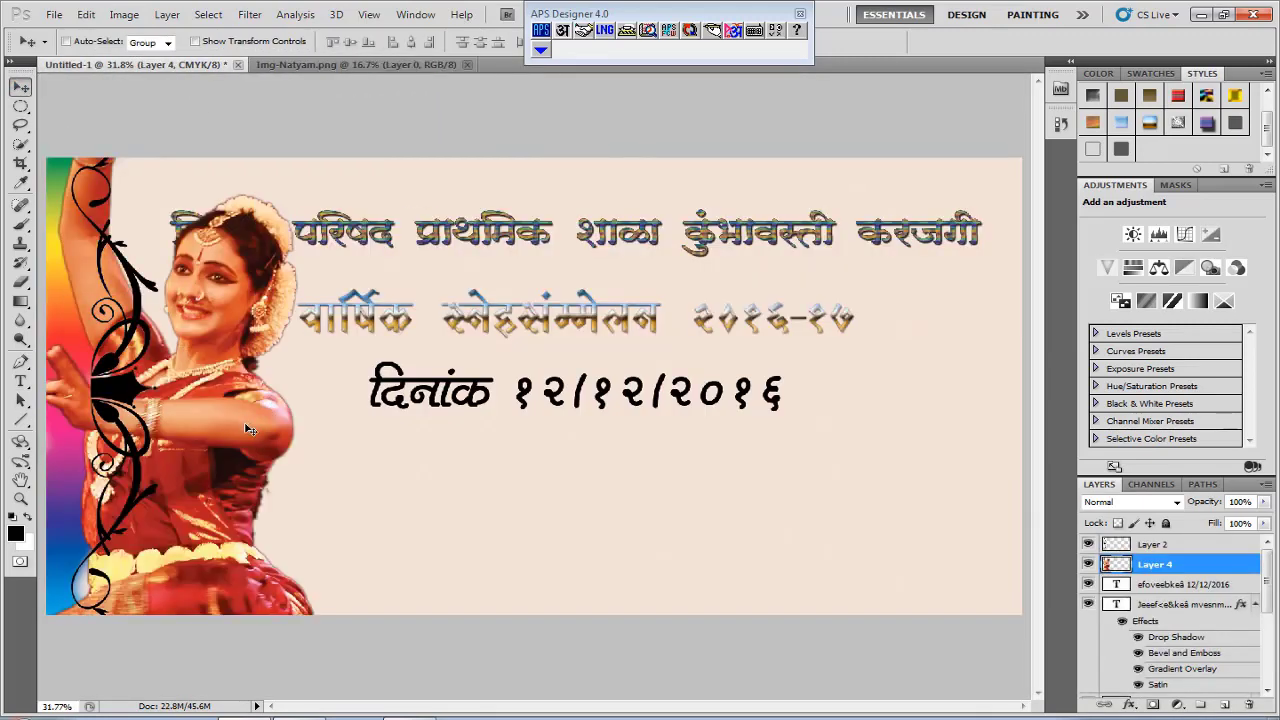
Step: Scale the dancer proportionally to about 30% and place her beside the floral ornament, below the start of the heading
key(ctrl+t)
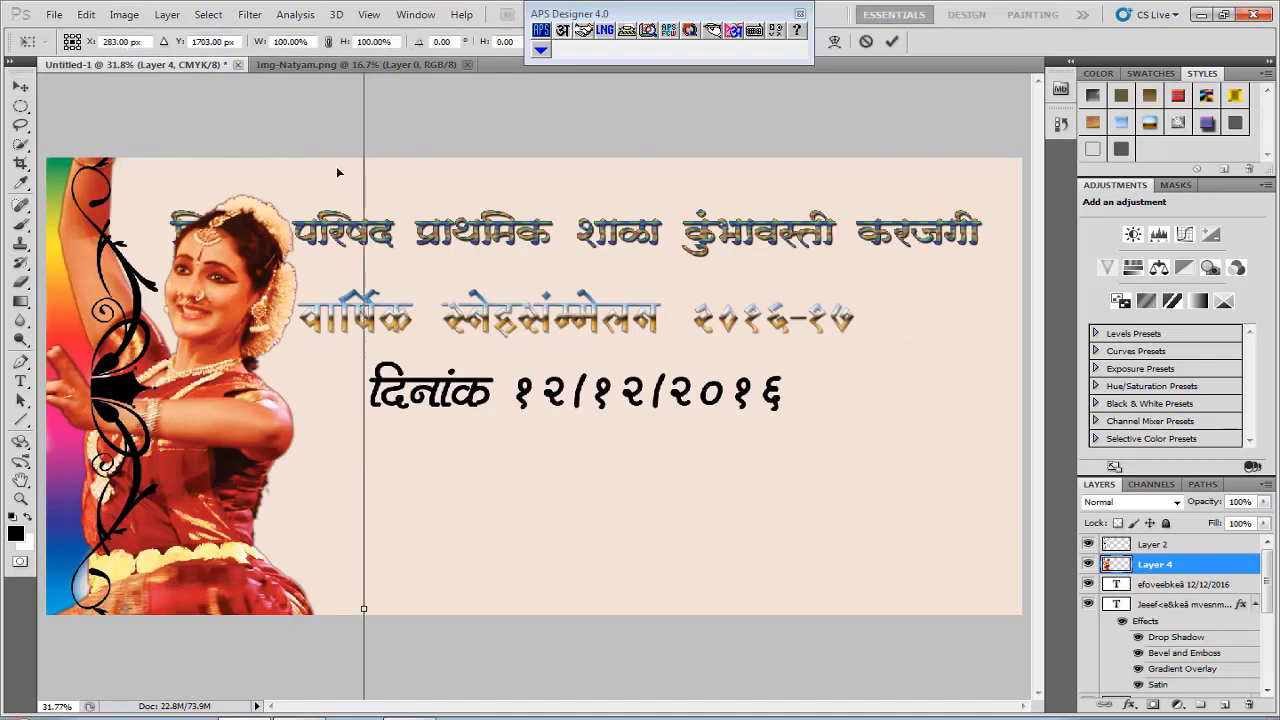
drag(314, 167, 400, 337)
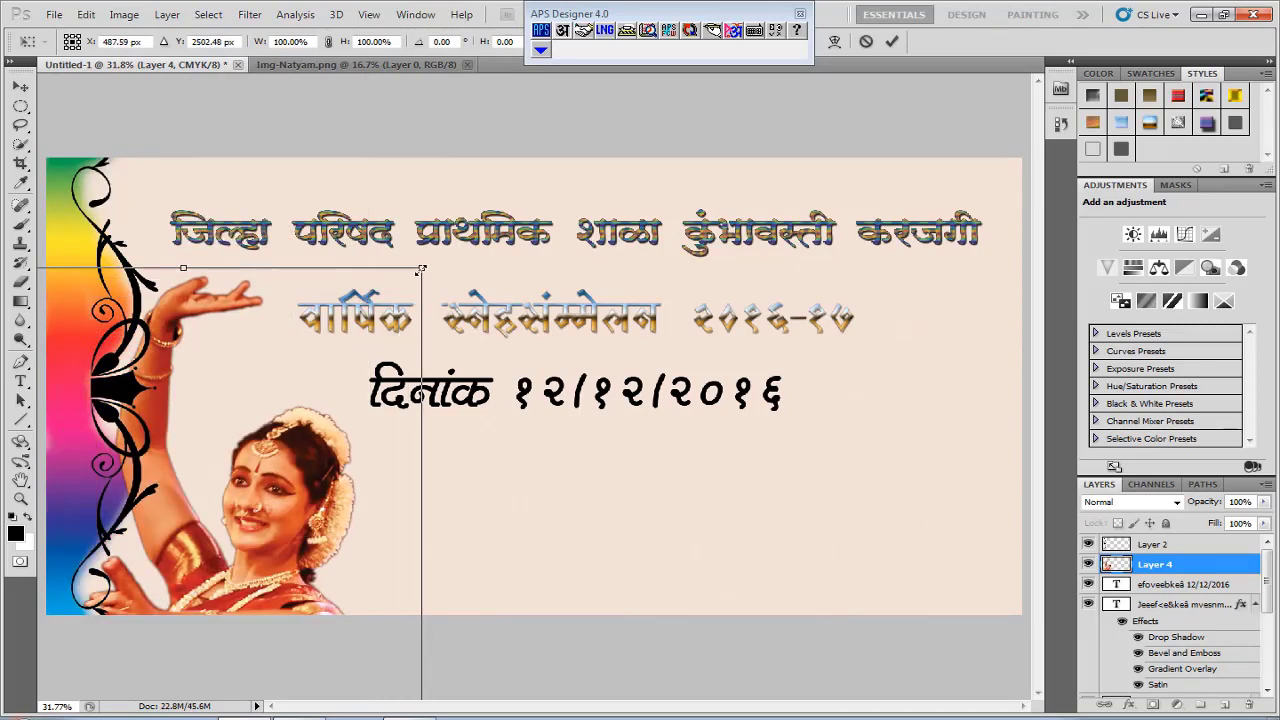
drag(421, 268, 239, 566)
drag(198, 616, 291, 292)
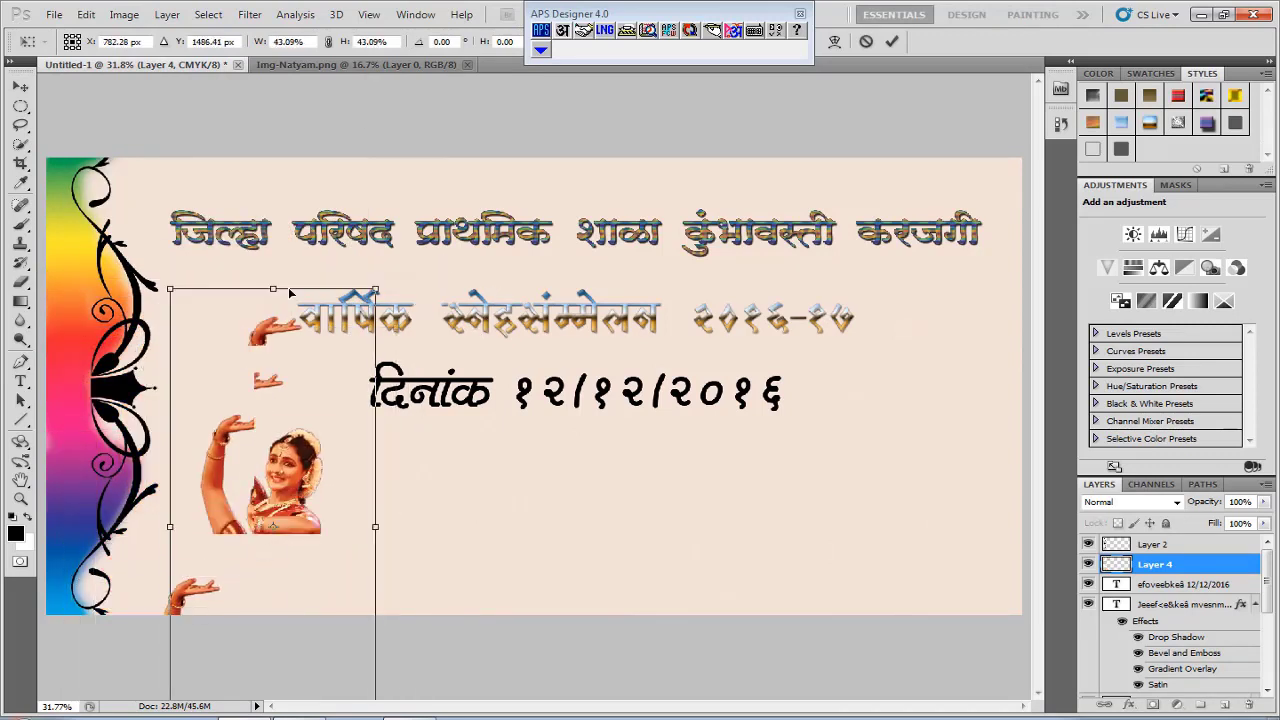
drag(376, 256, 322, 364)
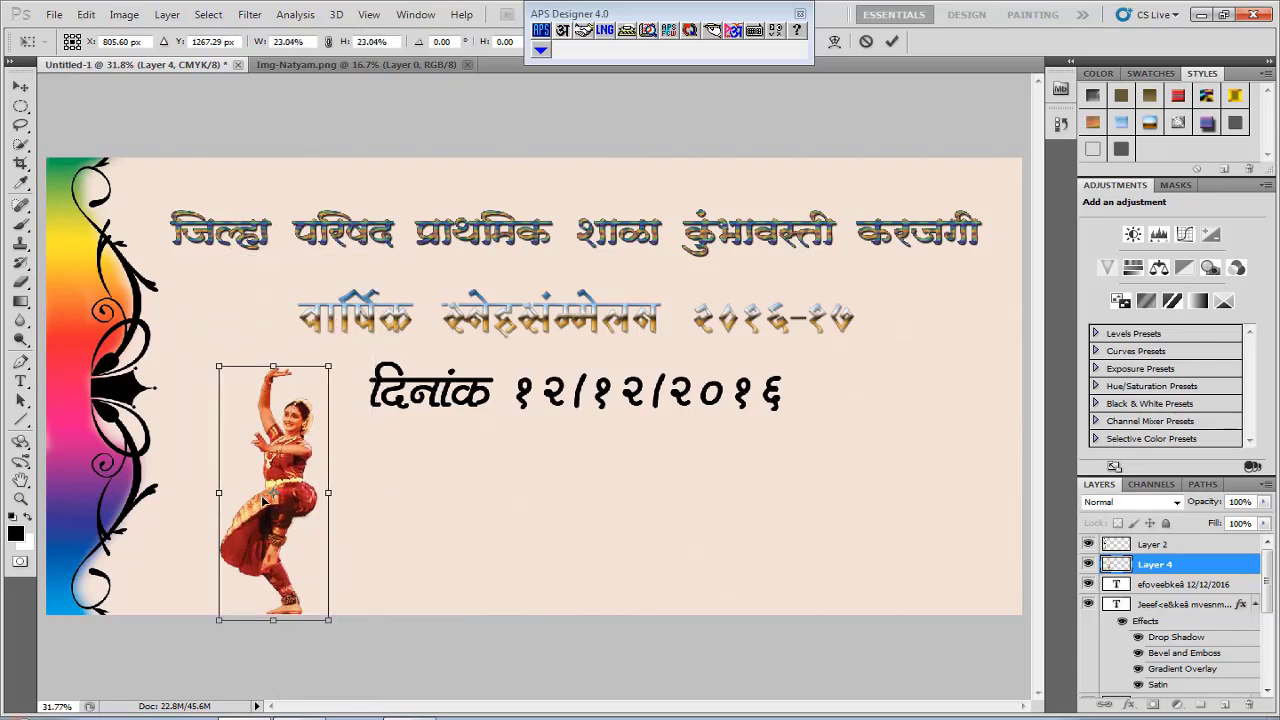
drag(285, 490, 233, 418)
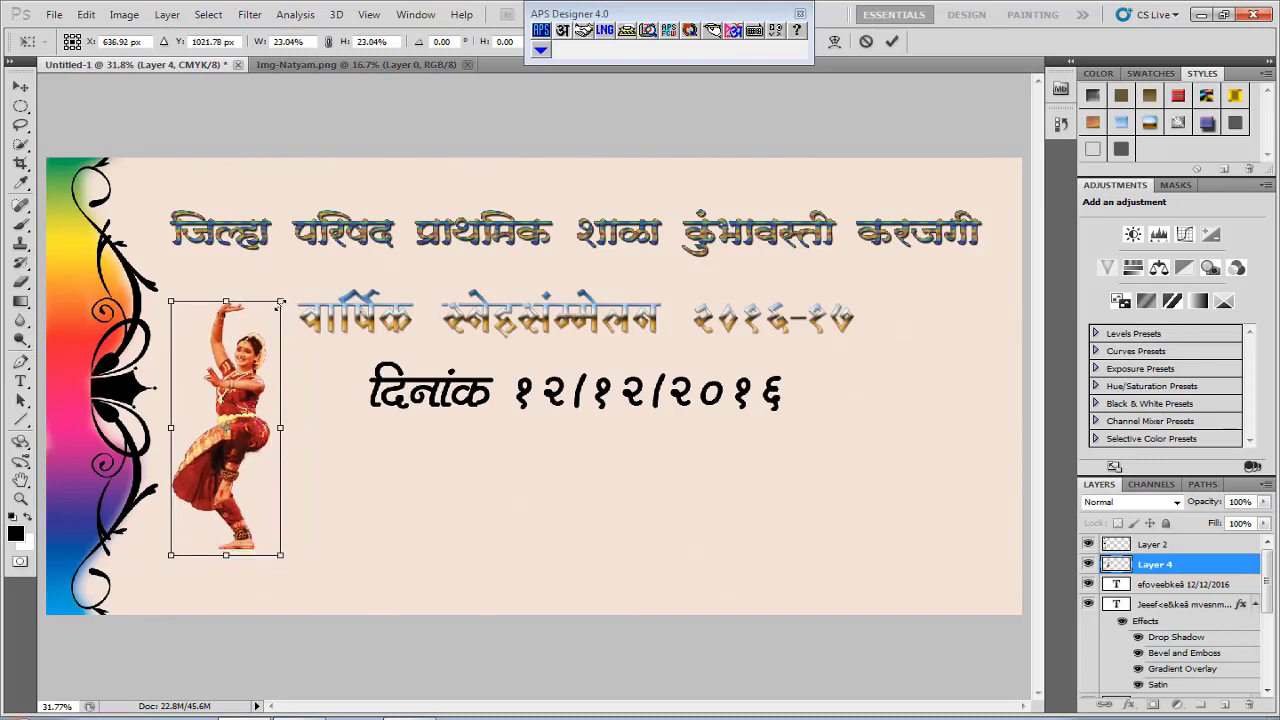
drag(281, 302, 295, 266)
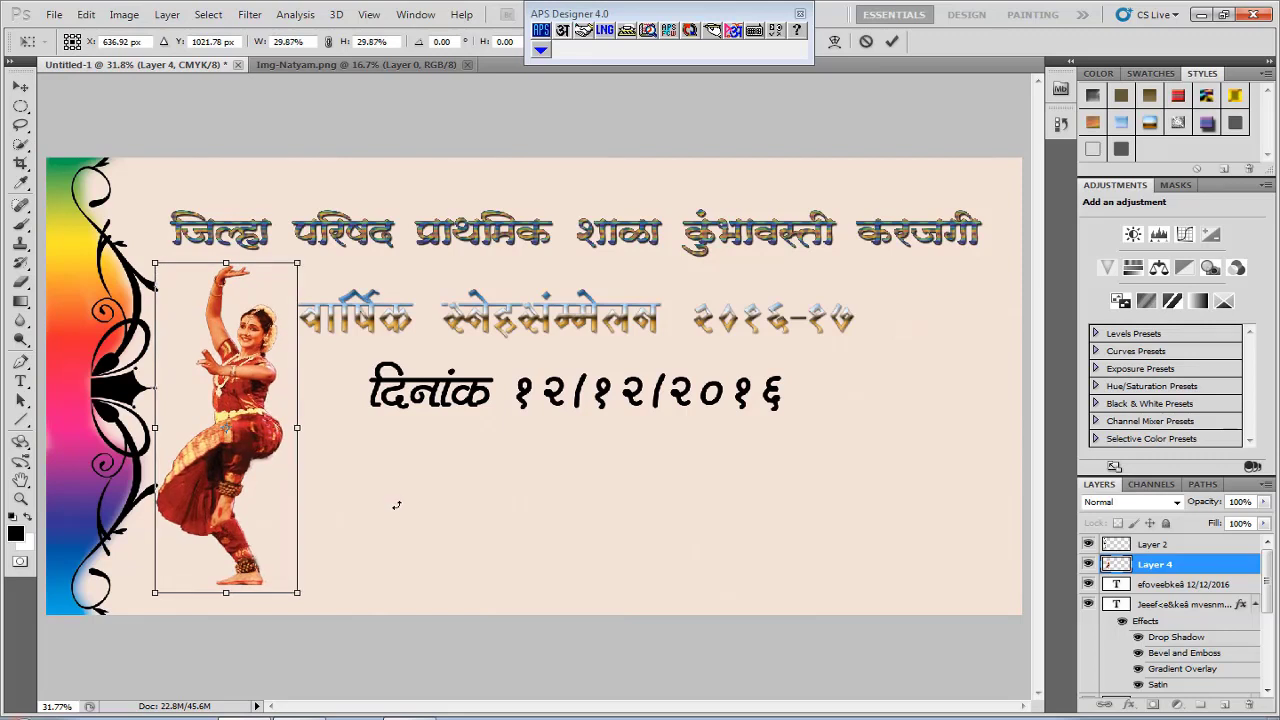
key(Return)
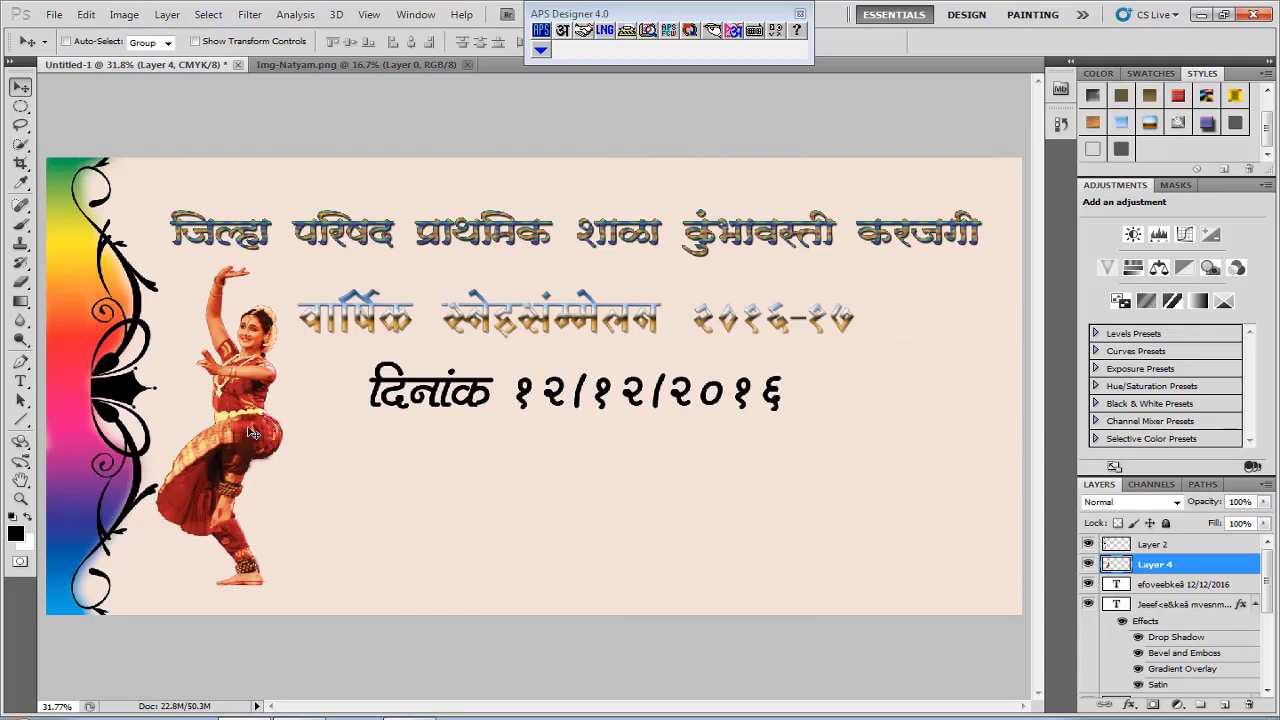
Step: Duplicate the dancer to the banner's opposite end and nudge the copy down to roughly match the height of the original
drag(243, 430, 940, 422)
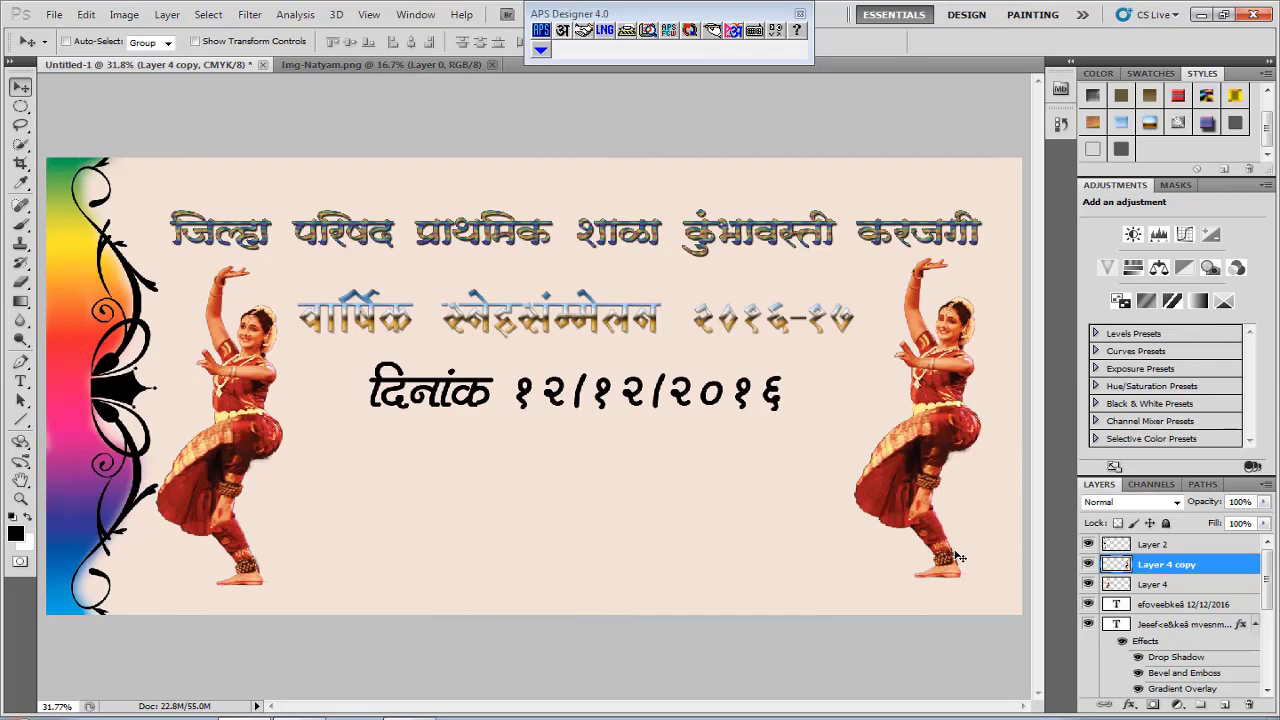
key(Down)
key(Down)
key(Down)
key(Down)
key(Down)
key(Down)
key(Down)
key(Down)
key(Down)
key(Down)
key(Down)
key(Down)
key(Down)
key(Down)
key(Down)
key(Down)
key(Down)
key(Down)
key(Down)
key(Down)
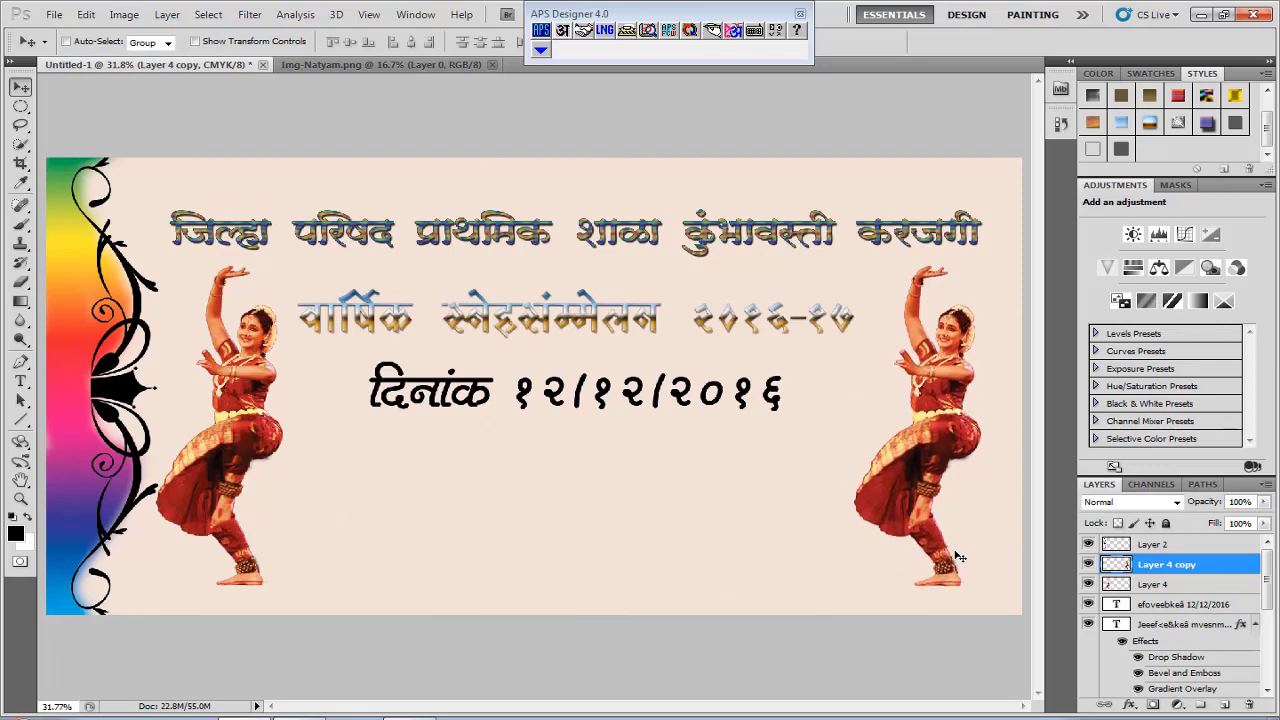
key(Down)
key(Down)
key(Down)
key(Down)
key(Down)
key(Down)
key(Down)
key(Down)
key(Down)
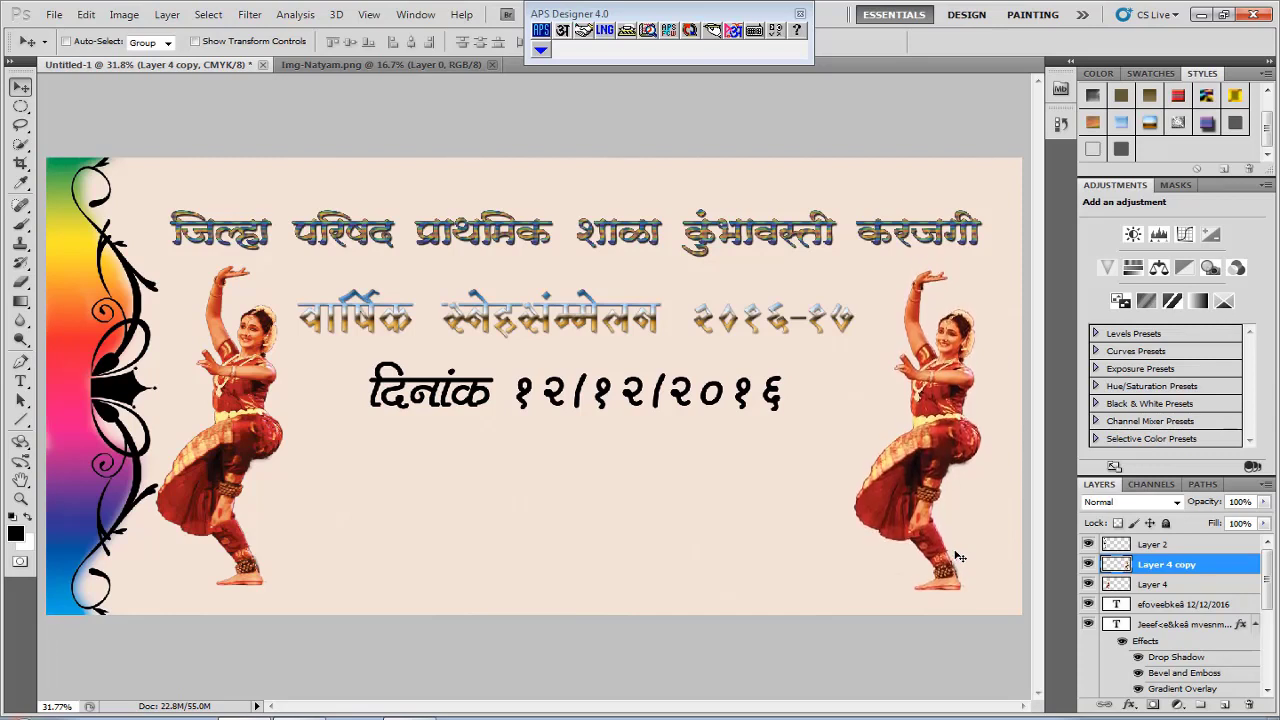
key(Down)
key(Down)
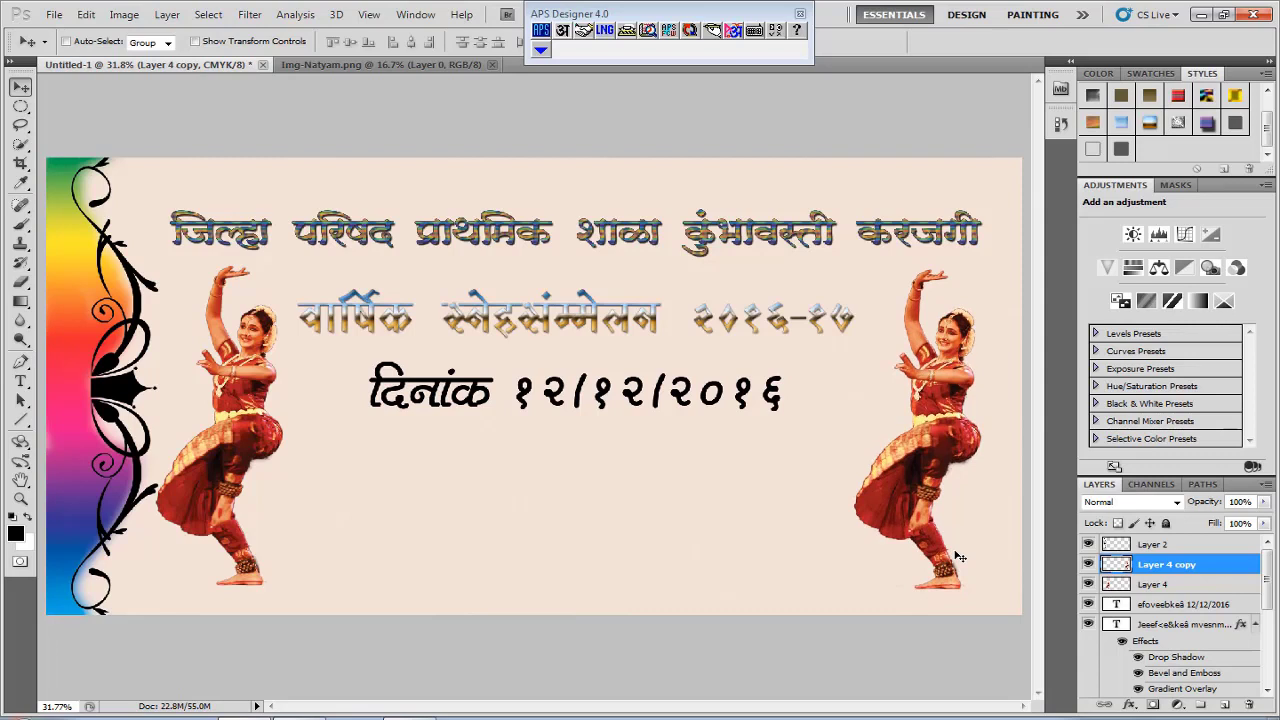
Step: Make Layer 2 active and place the indian-school-building-wallpaper-6 image above it
key(alt+bracketright)
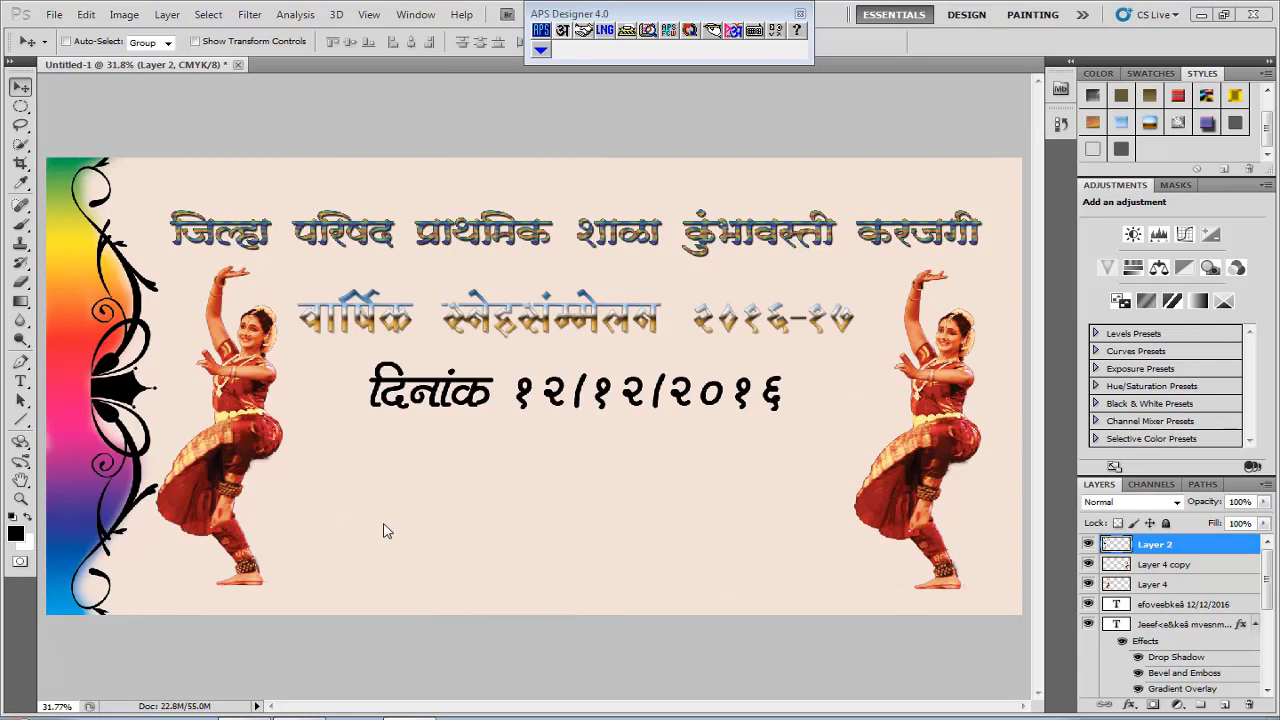
click(55, 15)
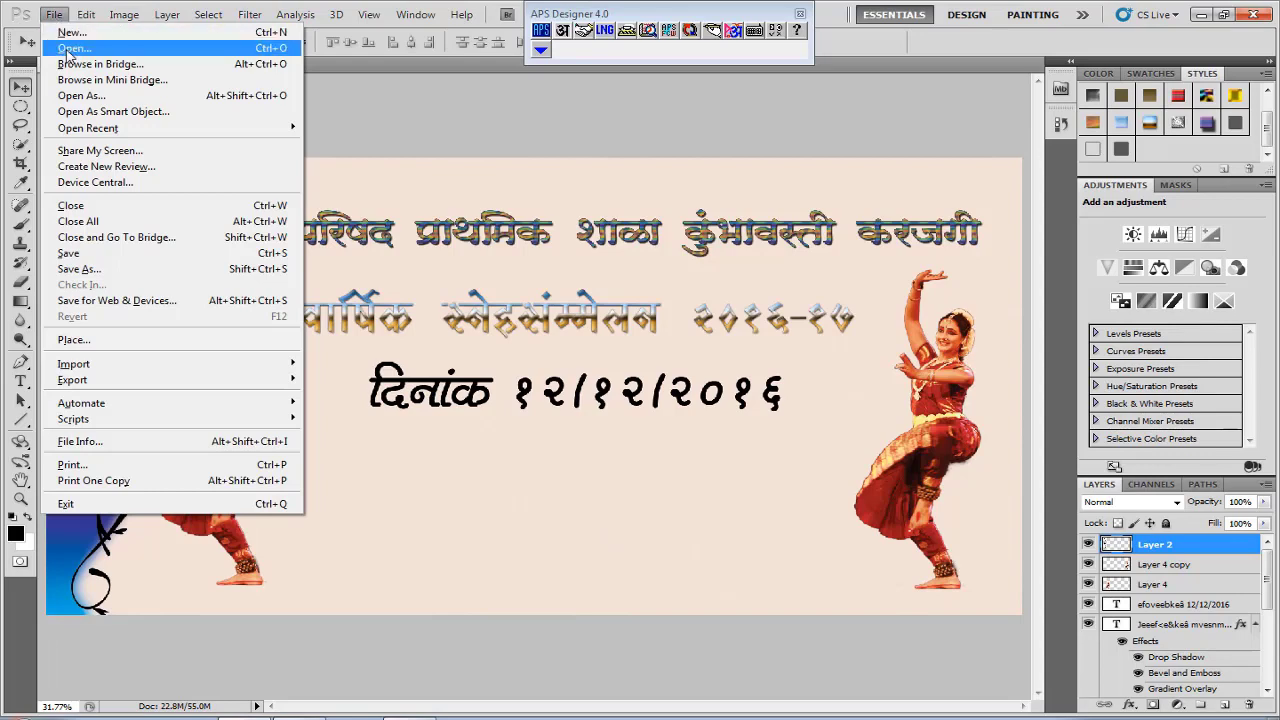
click(74, 340)
click(727, 182)
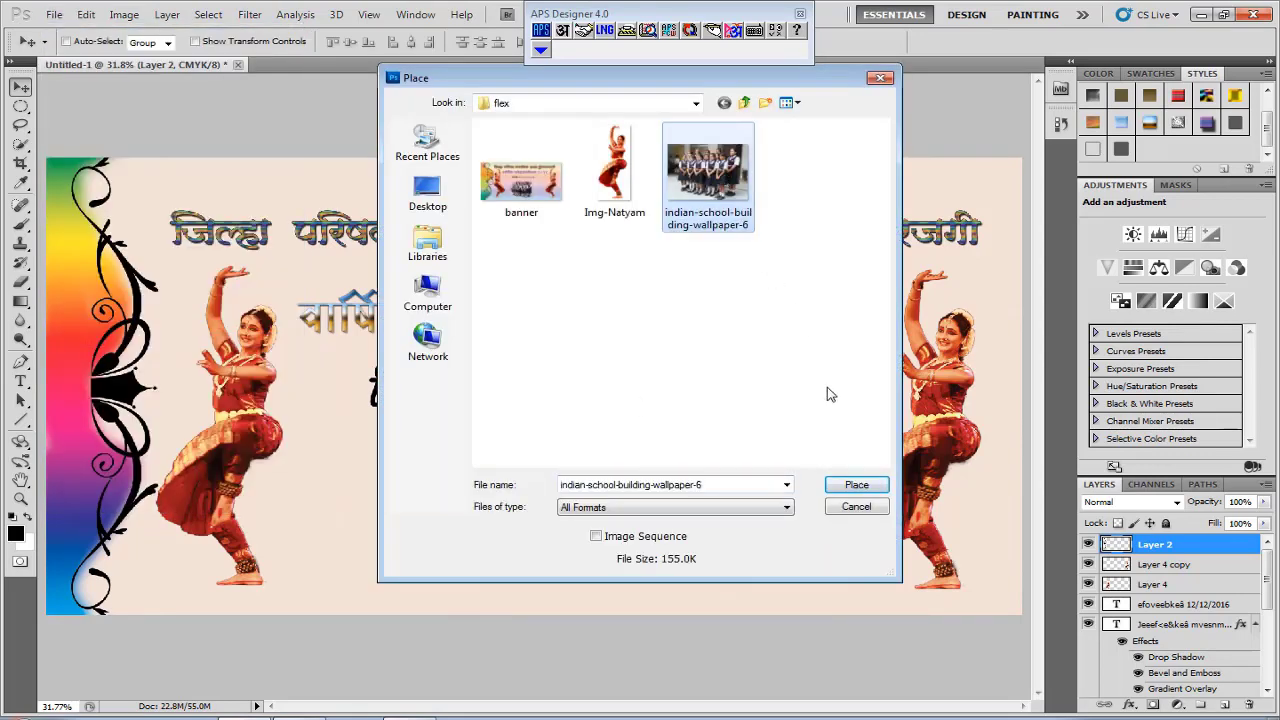
click(857, 487)
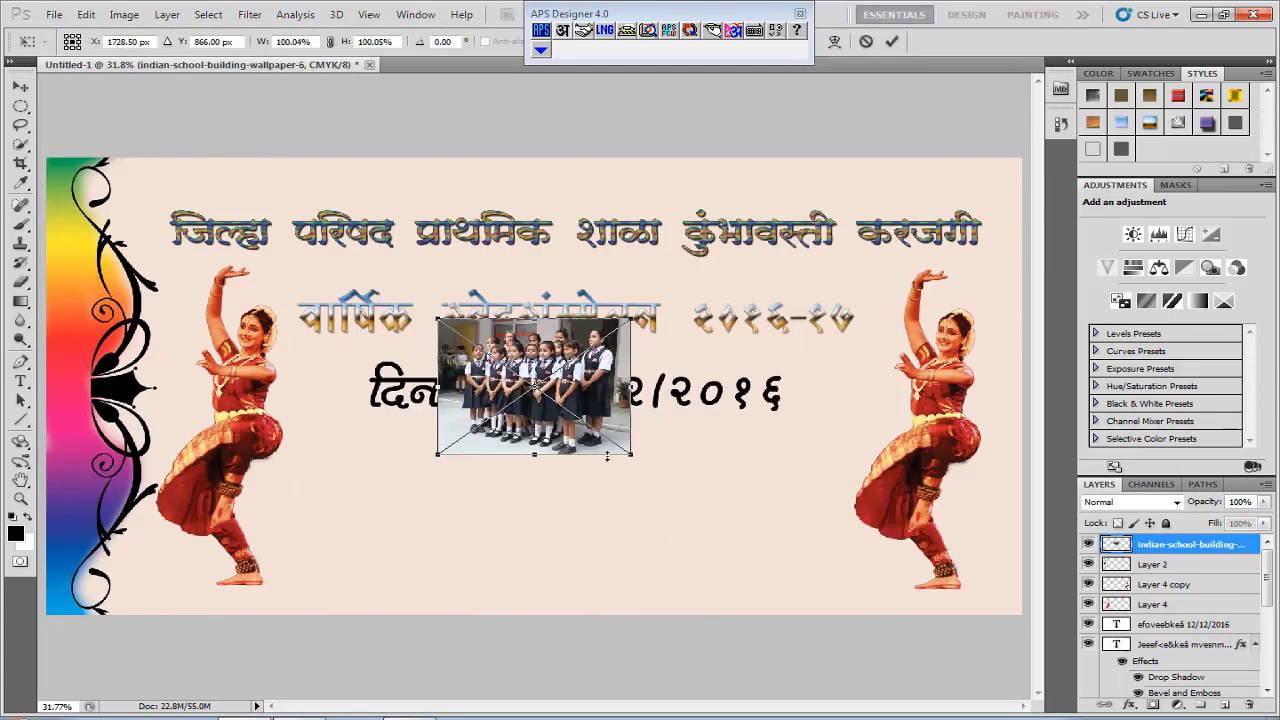
Step: Move the school photo below the date line, enlarge it proportionally between the two dancers, and commit the placement
drag(534, 386, 550, 499)
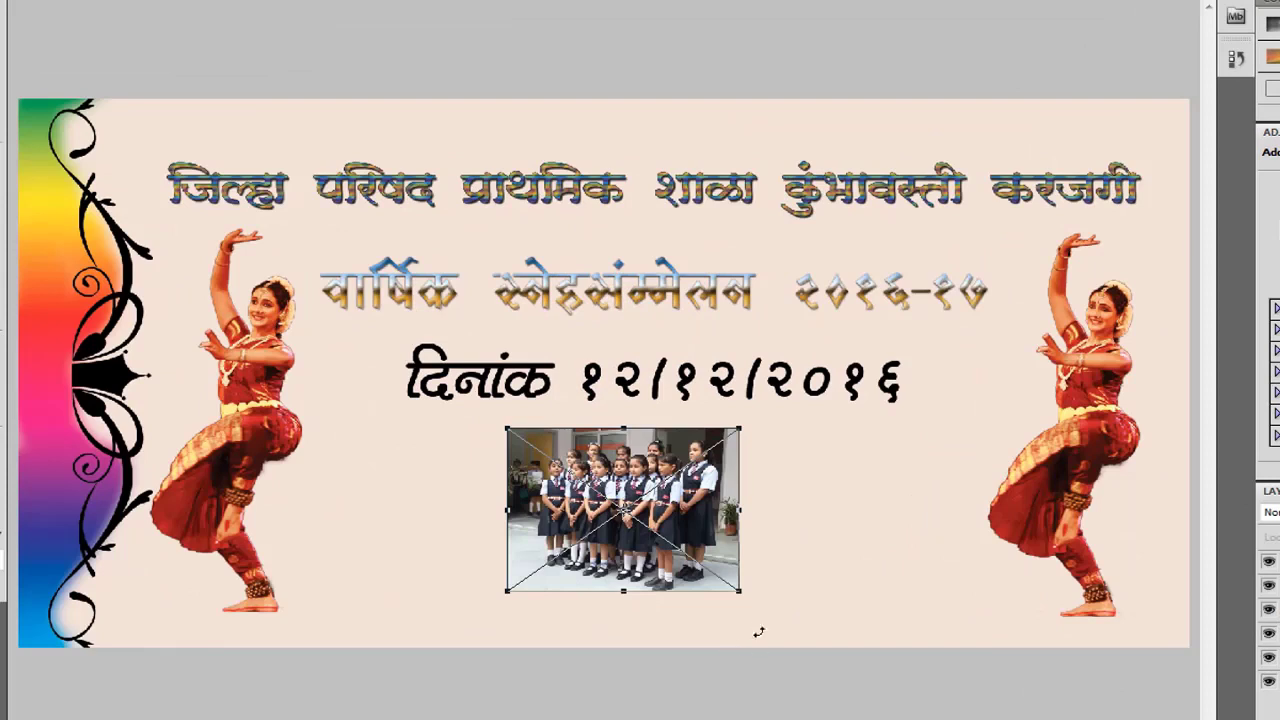
drag(737, 593, 759, 626)
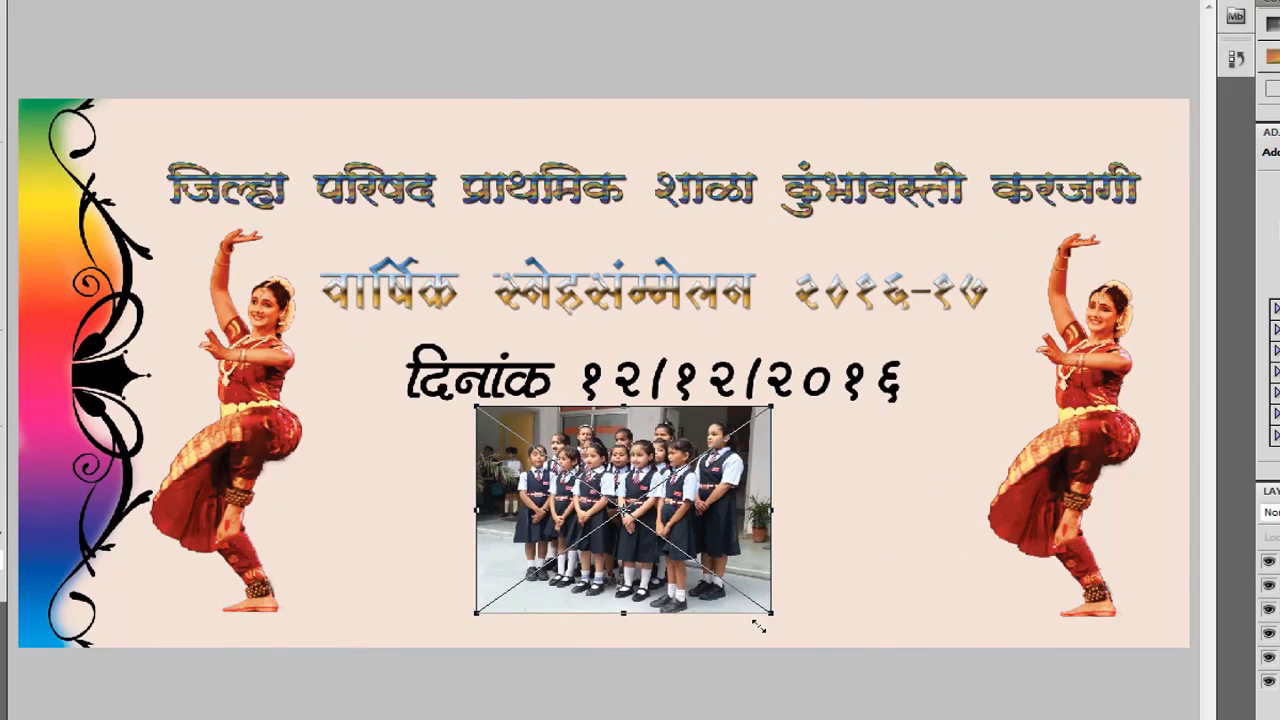
drag(707, 558, 713, 571)
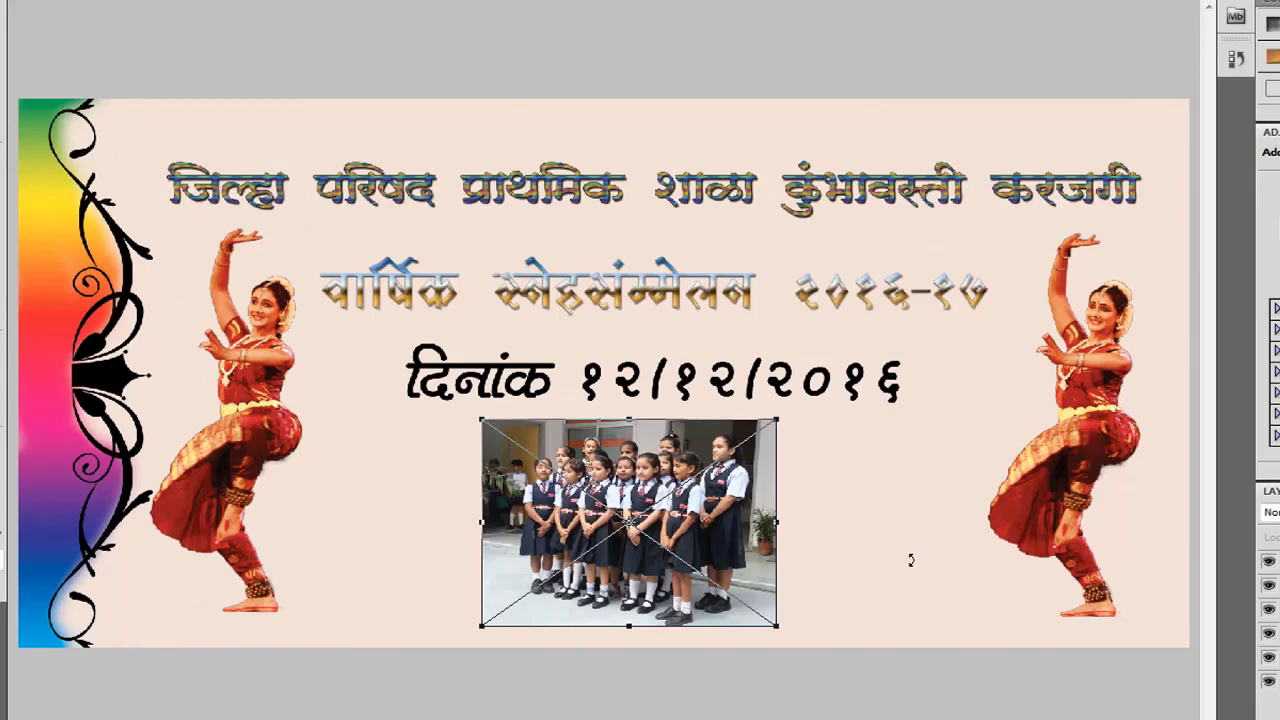
key(Return)
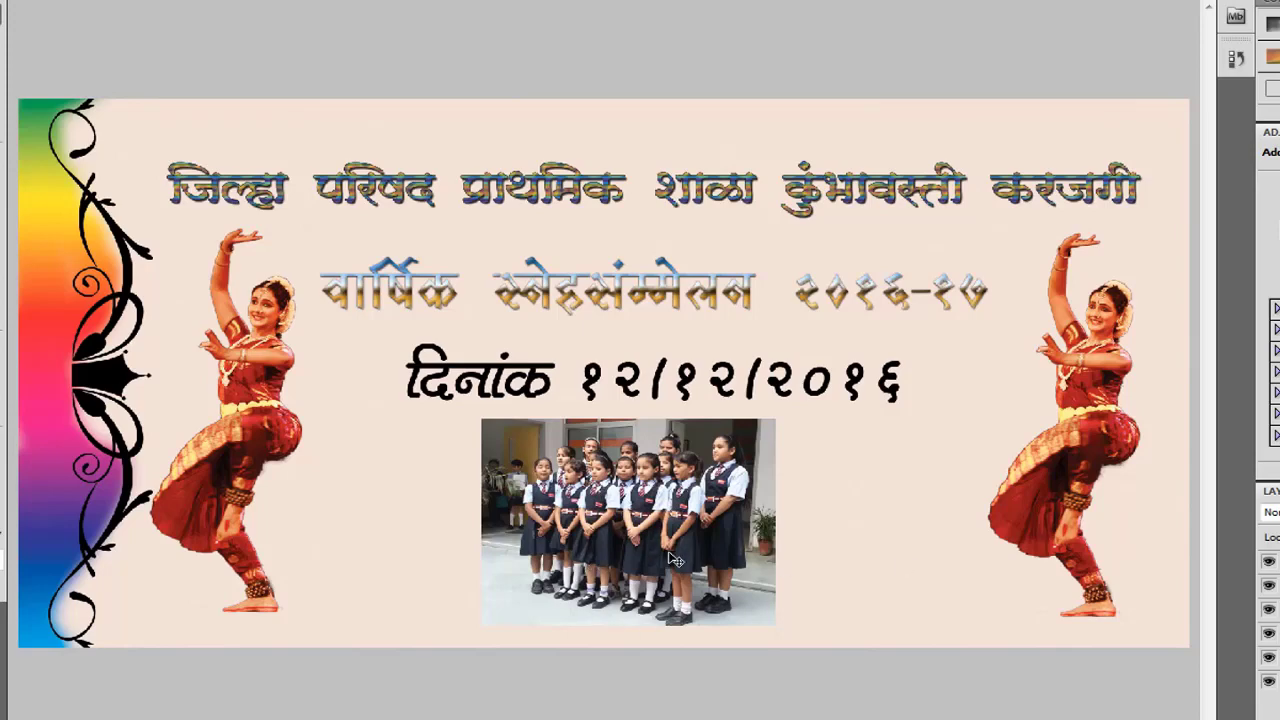
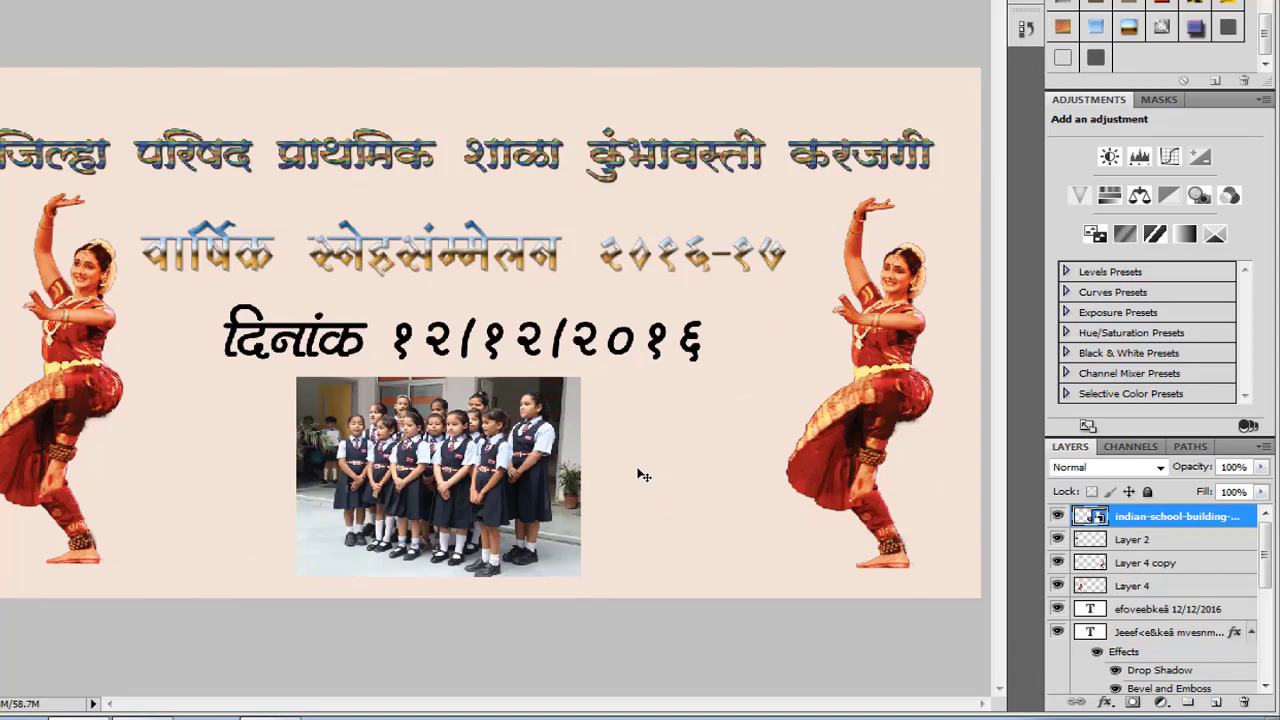
Step: Close the APS Designer toolbar, add a layer mask to the school photo, and fade its edges all round with a soft 200 px black brush
click(1131, 703)
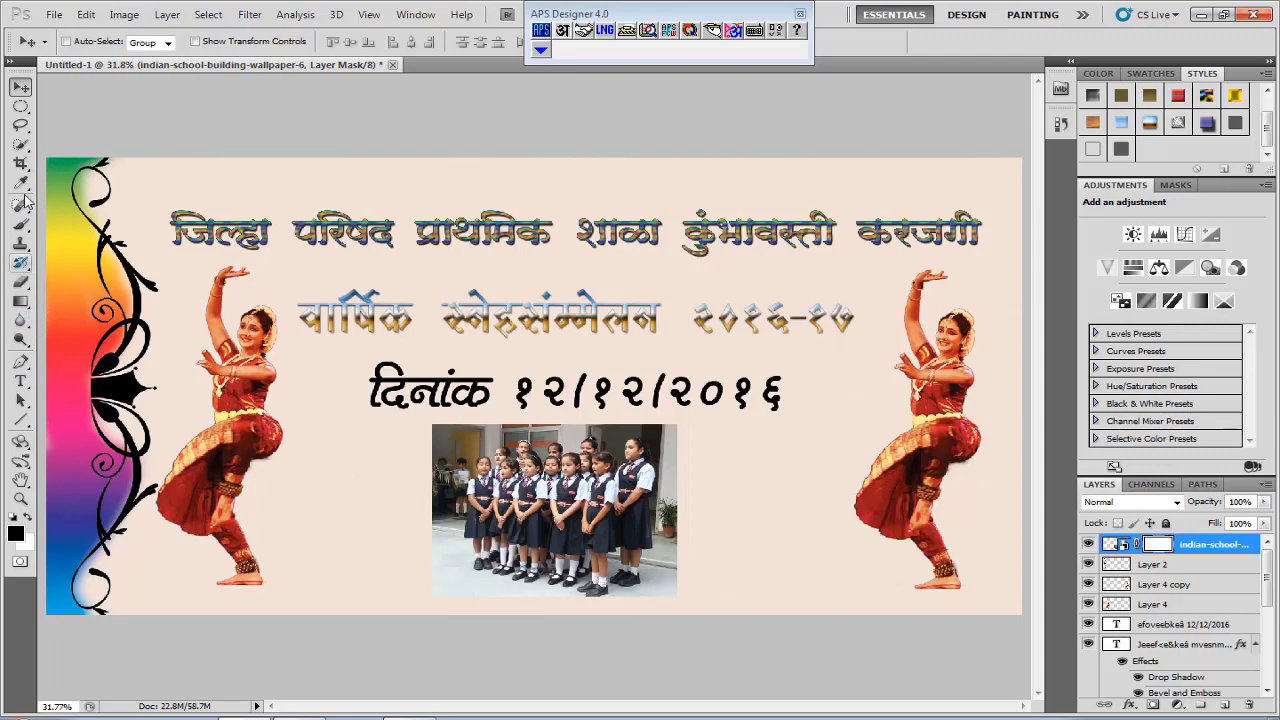
click(26, 226)
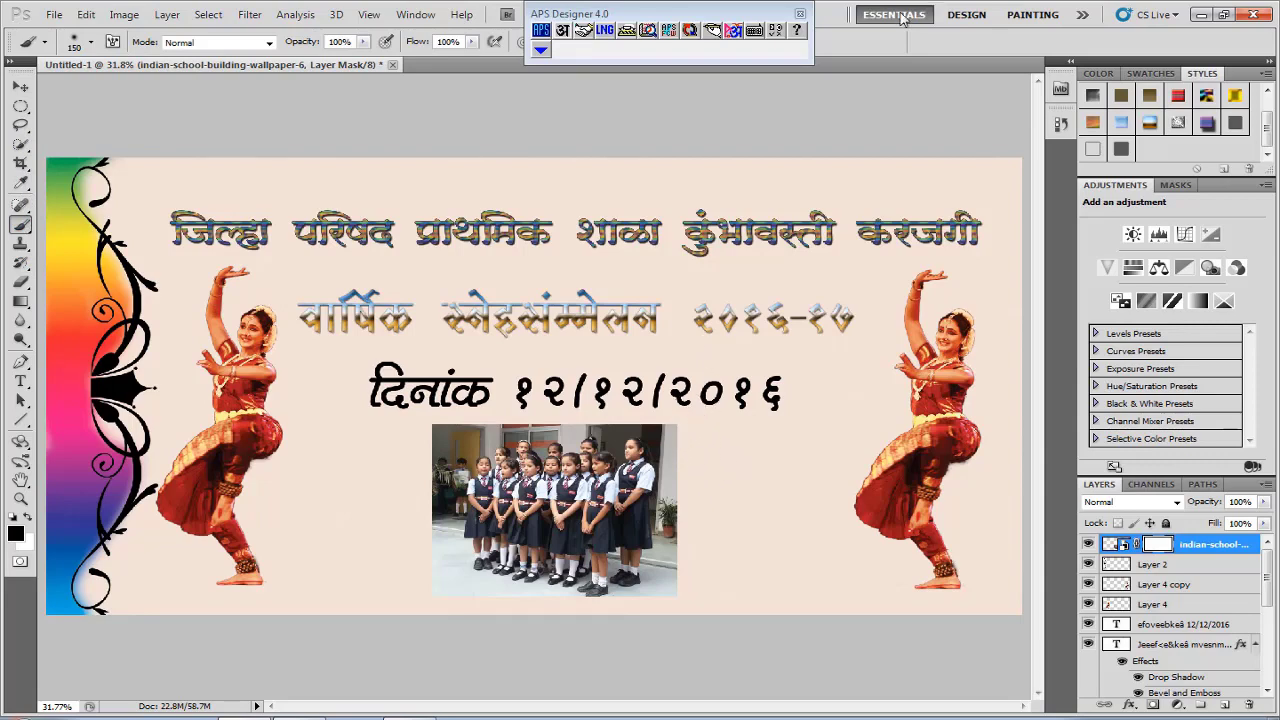
click(800, 15)
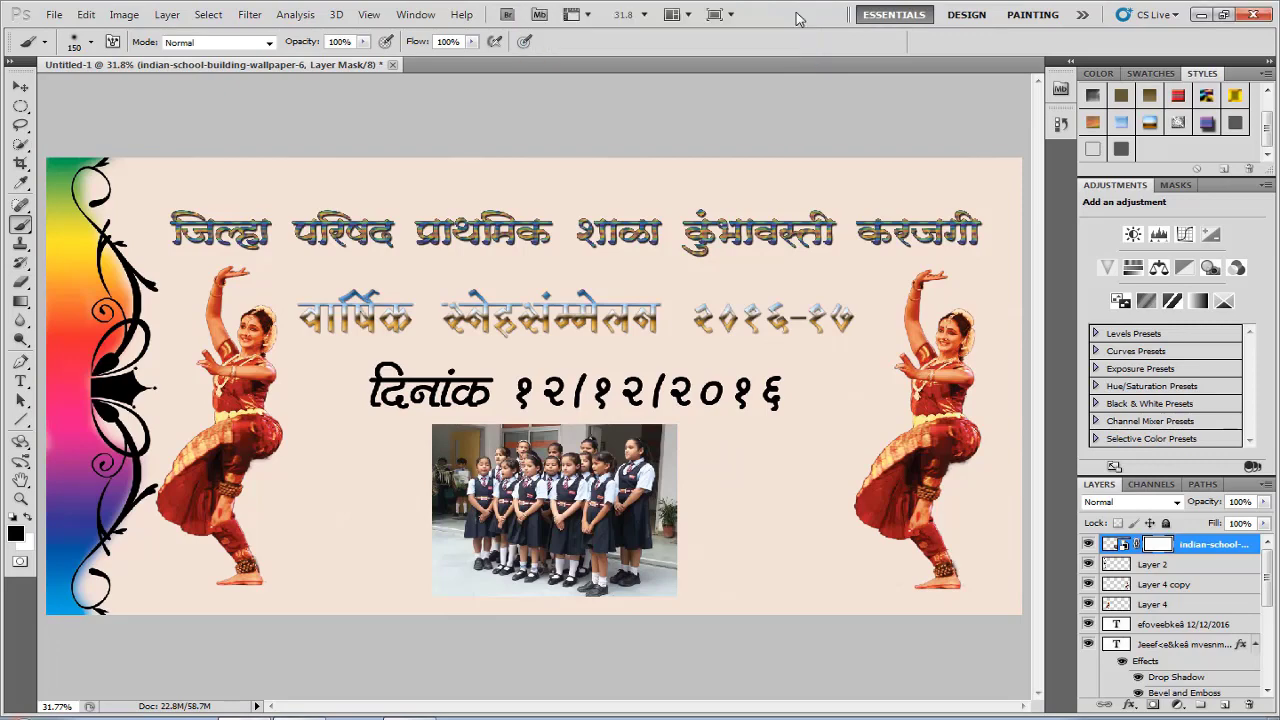
key(bracketright)
key(bracketright)
key(bracketright)
key(bracketleft)
mouse_move(679, 431)
mouse_down()
mouse_move(641, 413)
mouse_move(681, 437)
mouse_move(694, 470)
mouse_move(691, 578)
mouse_move(676, 610)
mouse_move(701, 456)
mouse_move(687, 579)
mouse_move(663, 605)
mouse_move(594, 622)
mouse_move(484, 612)
mouse_move(415, 575)
mouse_move(411, 474)
mouse_move(432, 423)
mouse_move(449, 405)
mouse_move(422, 451)
mouse_move(414, 549)
mouse_move(417, 467)
mouse_move(414, 562)
mouse_move(412, 463)
mouse_move(428, 430)
mouse_move(551, 405)
mouse_move(630, 412)
mouse_move(586, 402)
mouse_move(455, 422)
mouse_move(590, 410)
mouse_move(677, 423)
mouse_move(580, 391)
mouse_move(578, 410)
mouse_move(689, 425)
mouse_move(714, 523)
mouse_move(643, 617)
mouse_move(517, 651)
mouse_move(477, 637)
mouse_up()
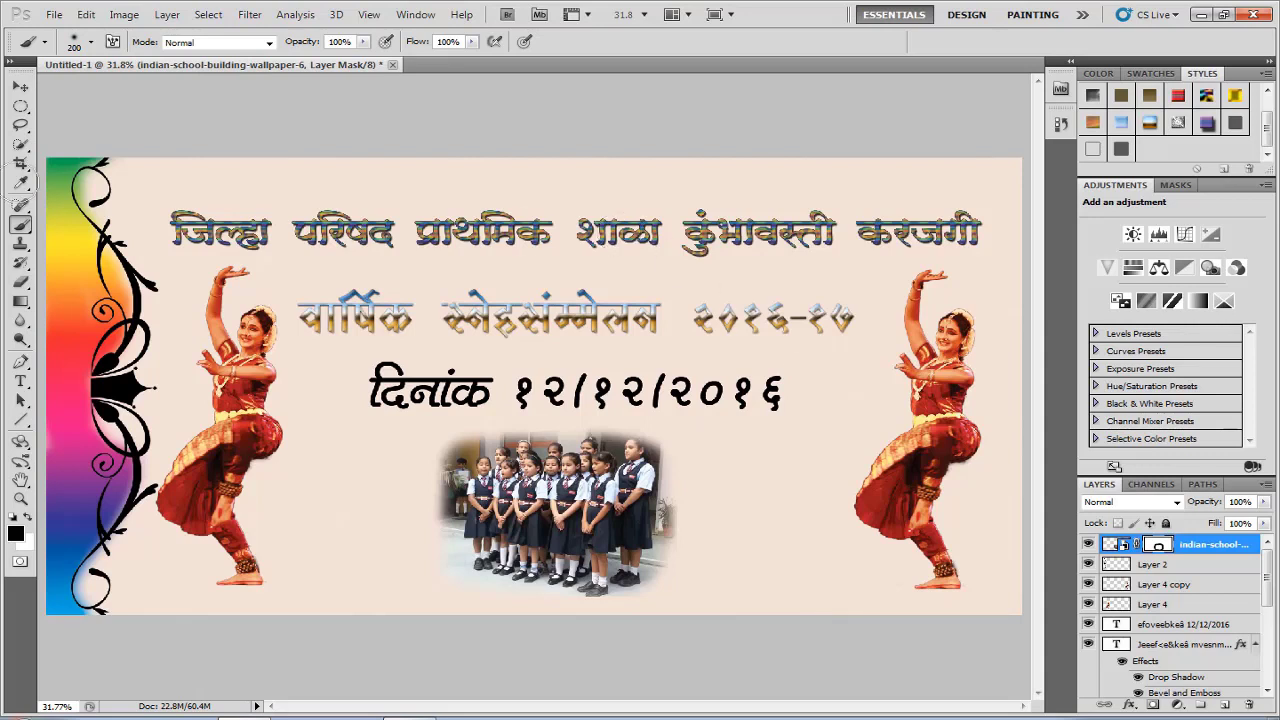
Step: Save a JPEG copy of the banner named print in the flex folder at Maximum quality 12
click(54, 16)
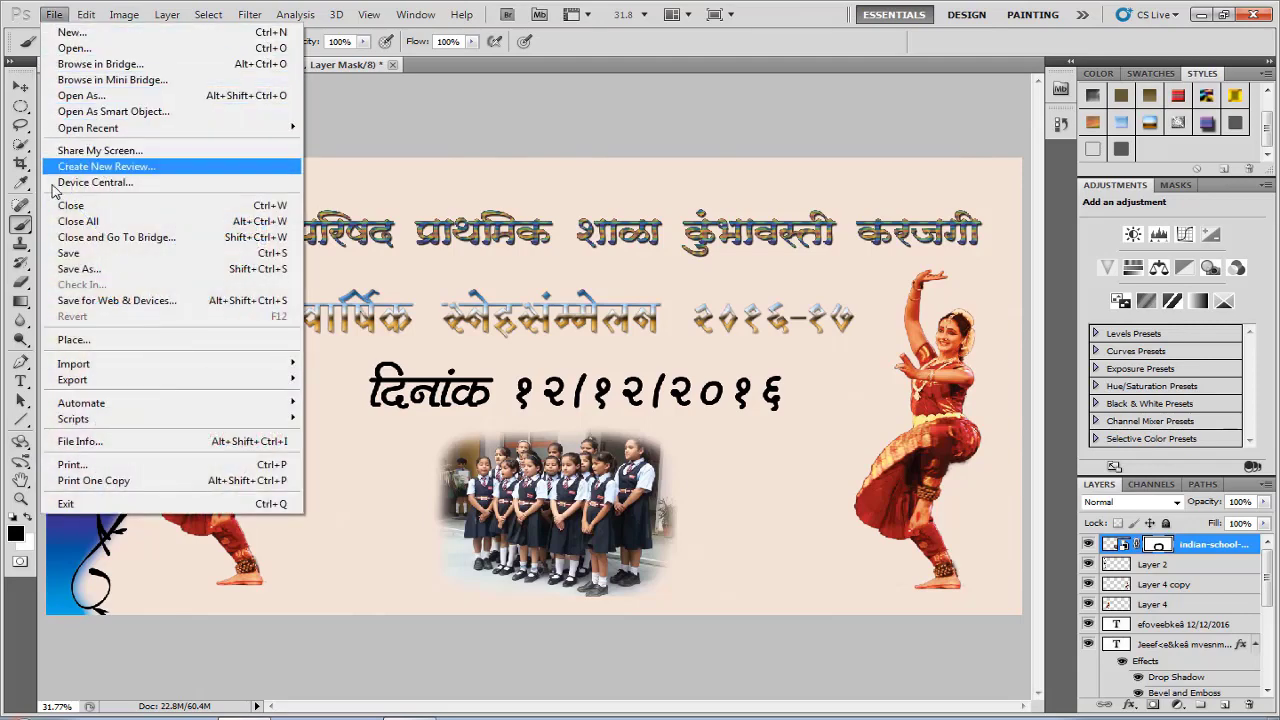
click(77, 270)
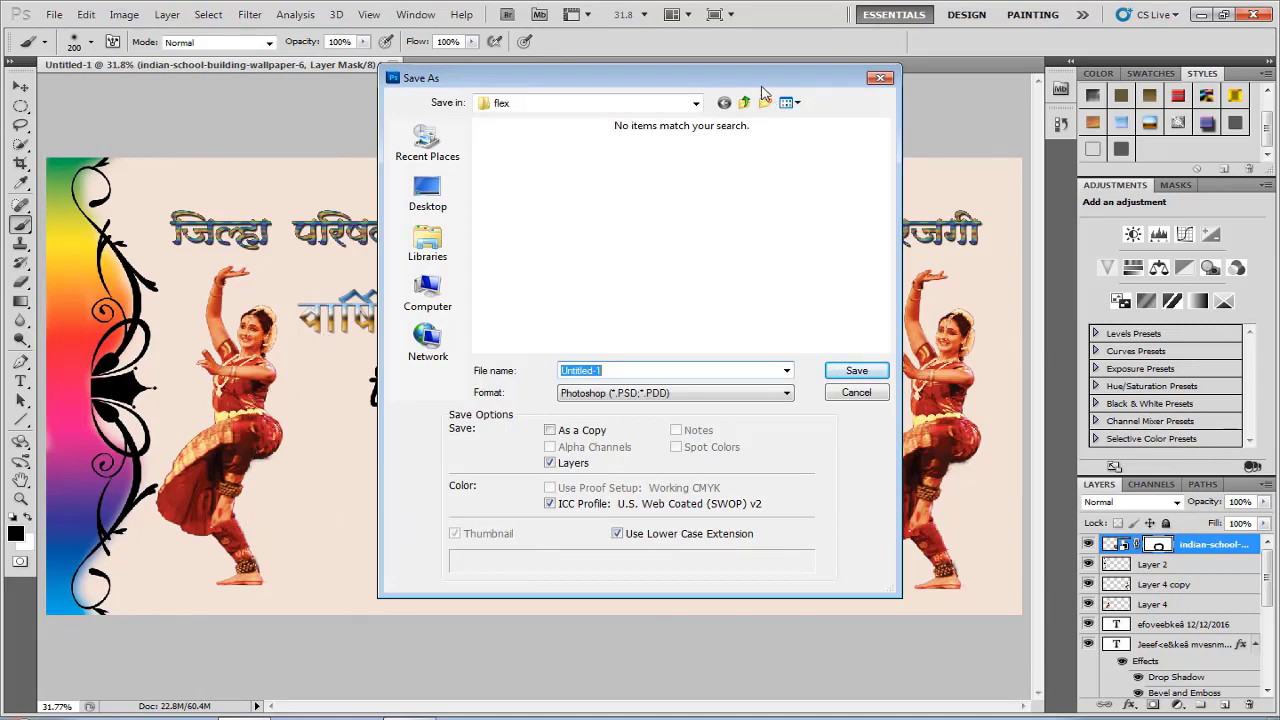
drag(634, 80, 670, 129)
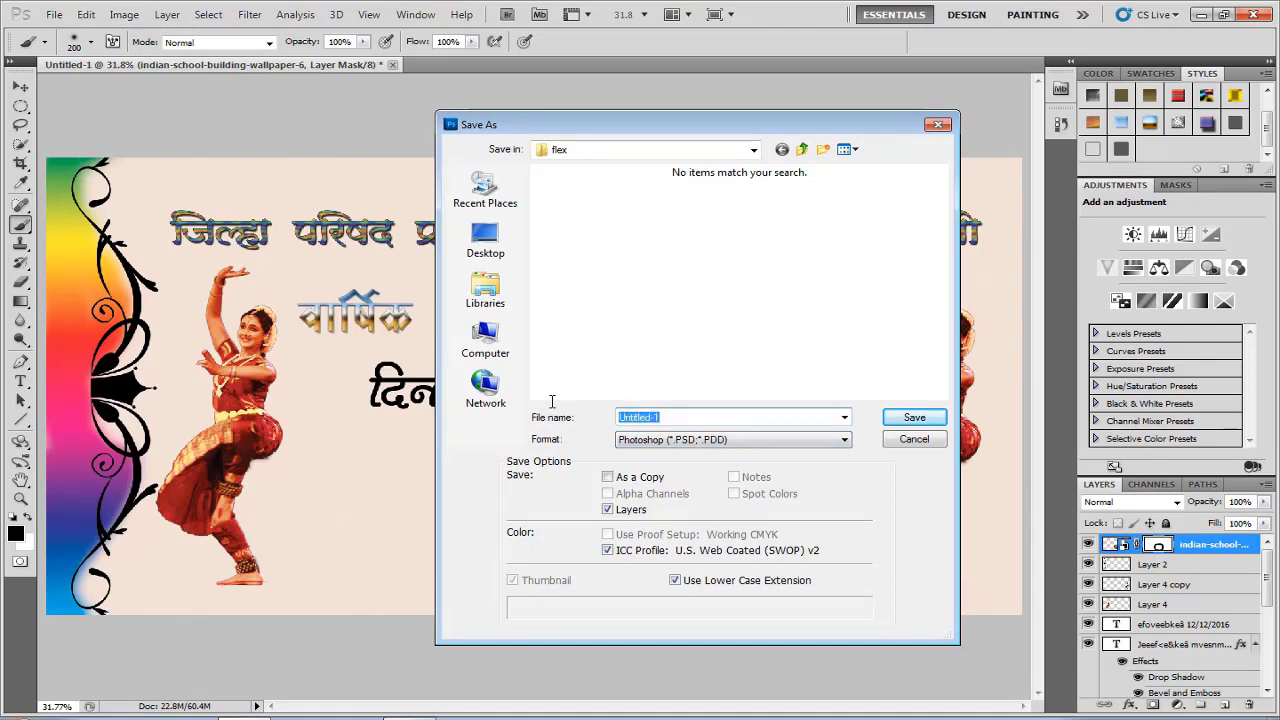
text(print)
click(734, 440)
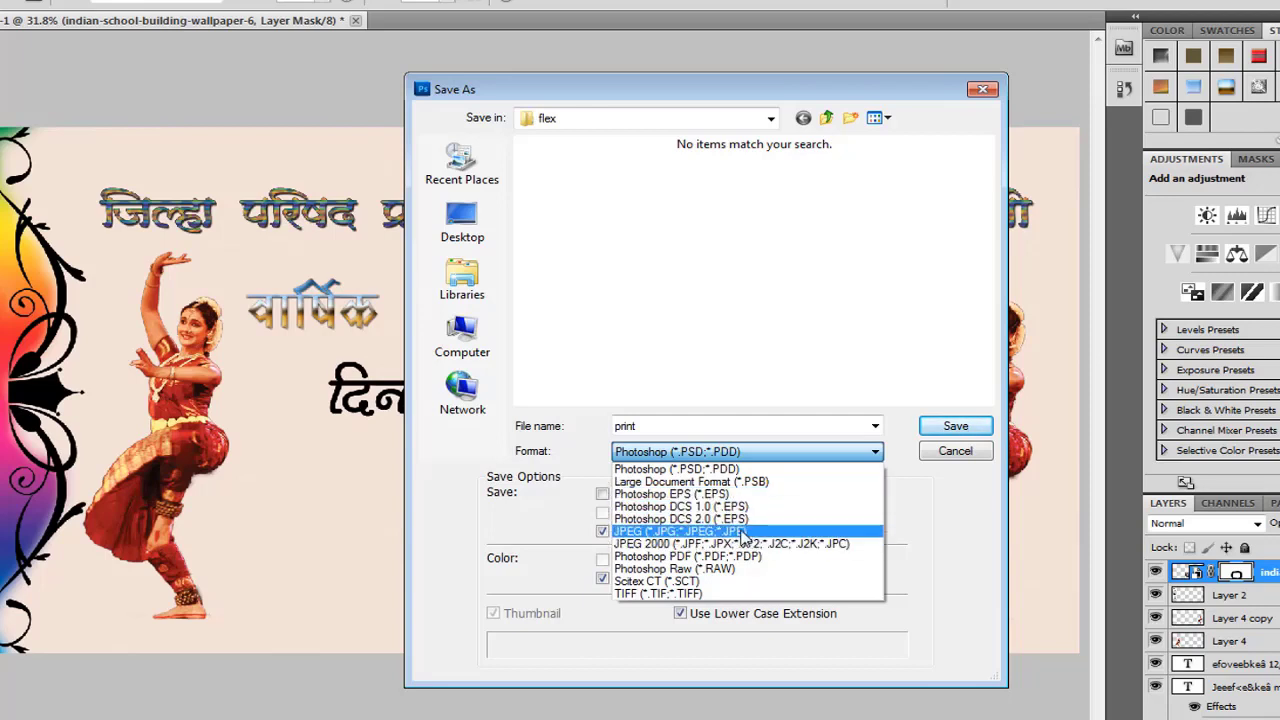
click(742, 538)
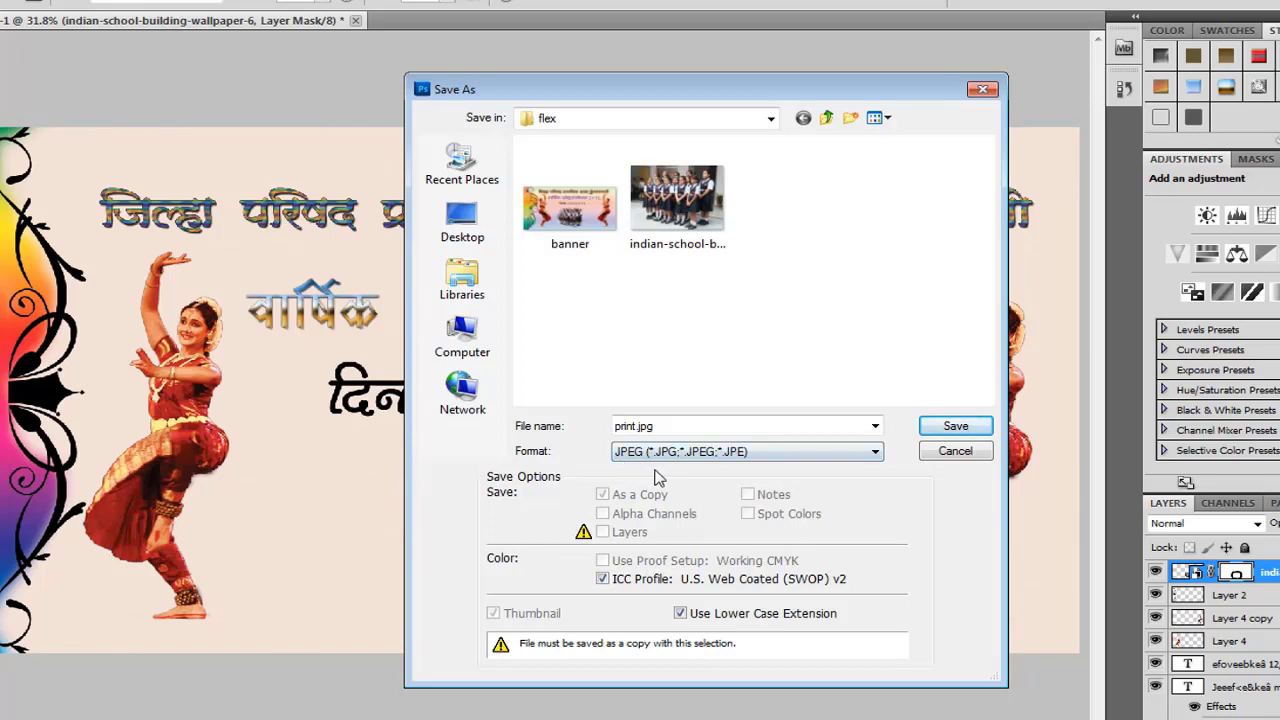
click(952, 427)
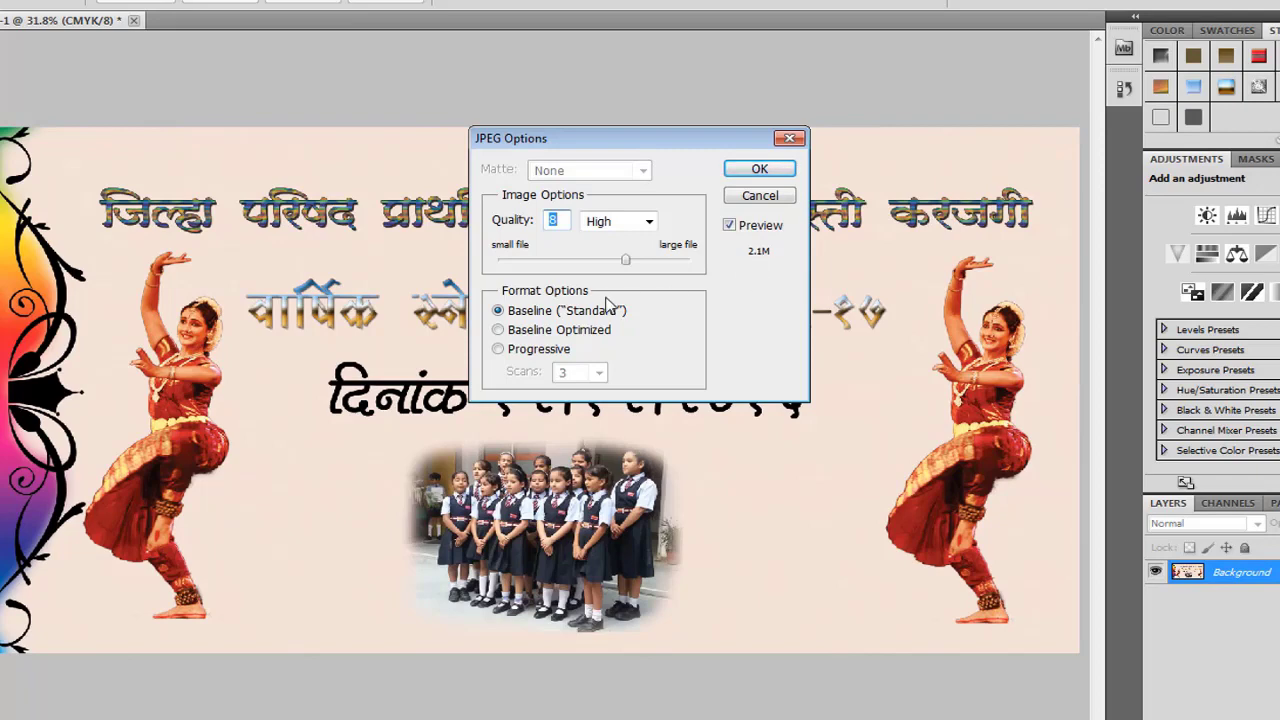
drag(623, 262, 692, 282)
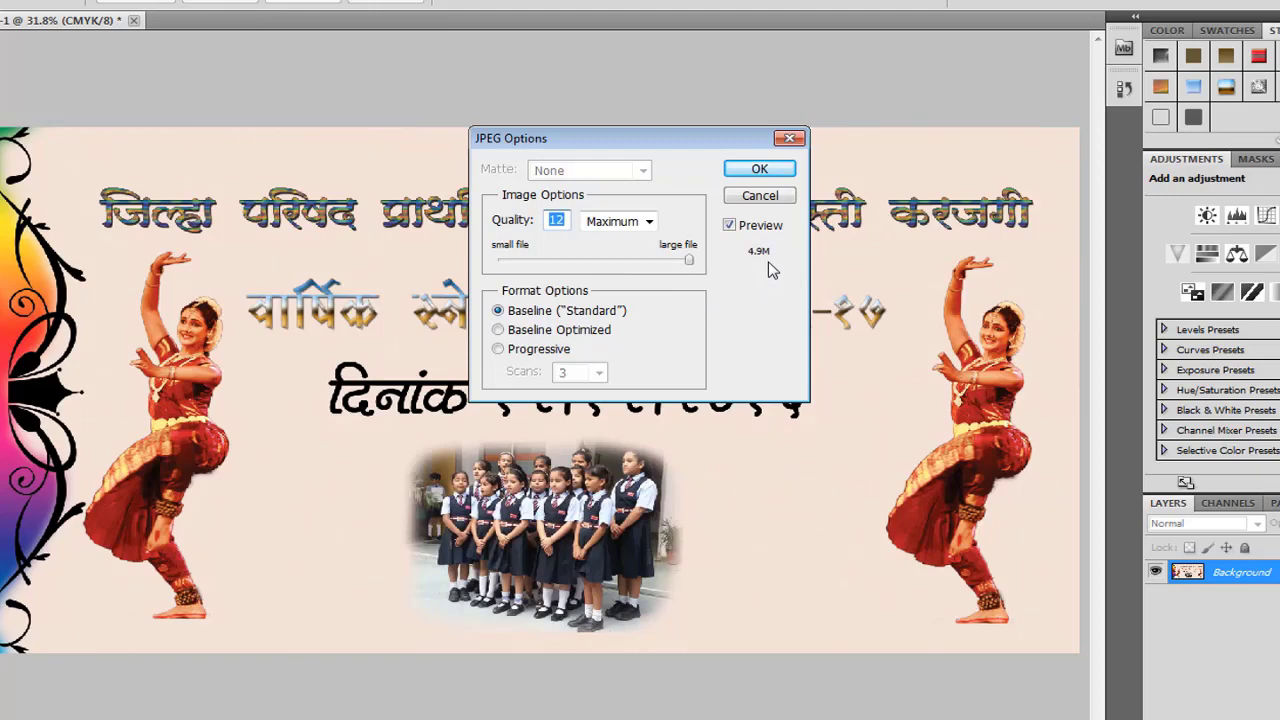
click(692, 264)
click(765, 172)
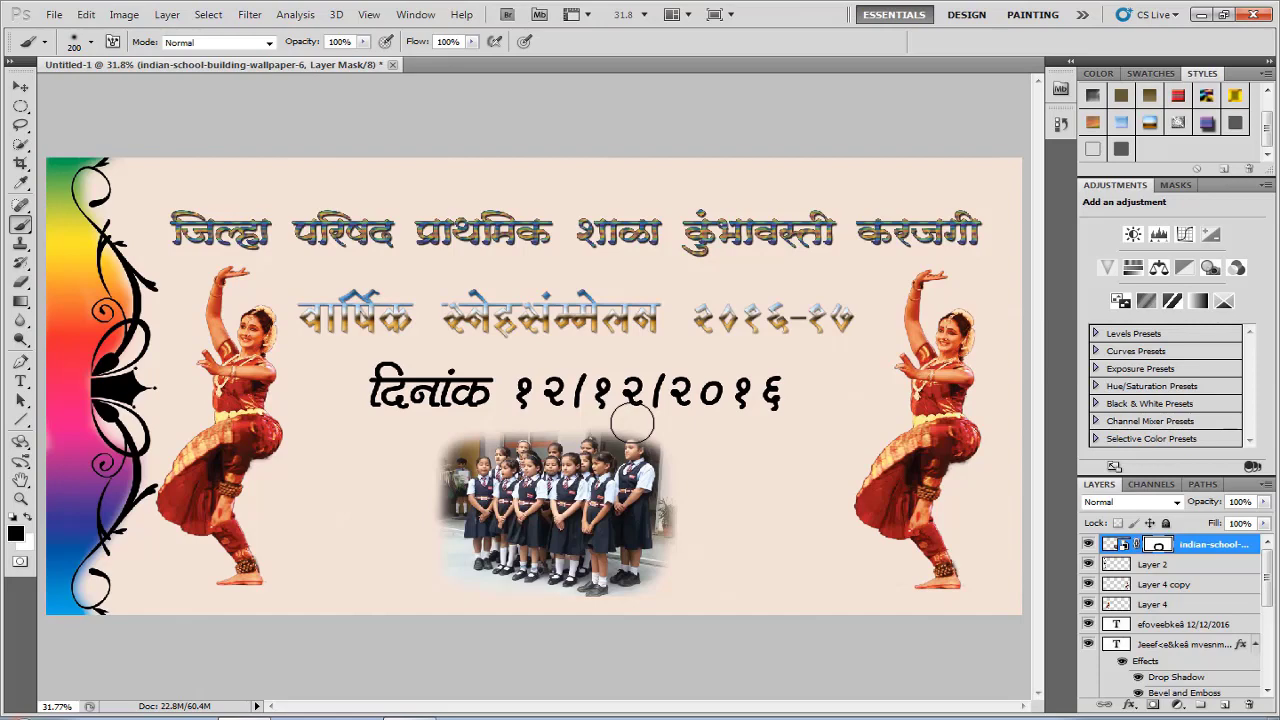
Step: Save the layered banner as a Photoshop file named School digital board with Maximize Compatibility on, and close the document
click(55, 16)
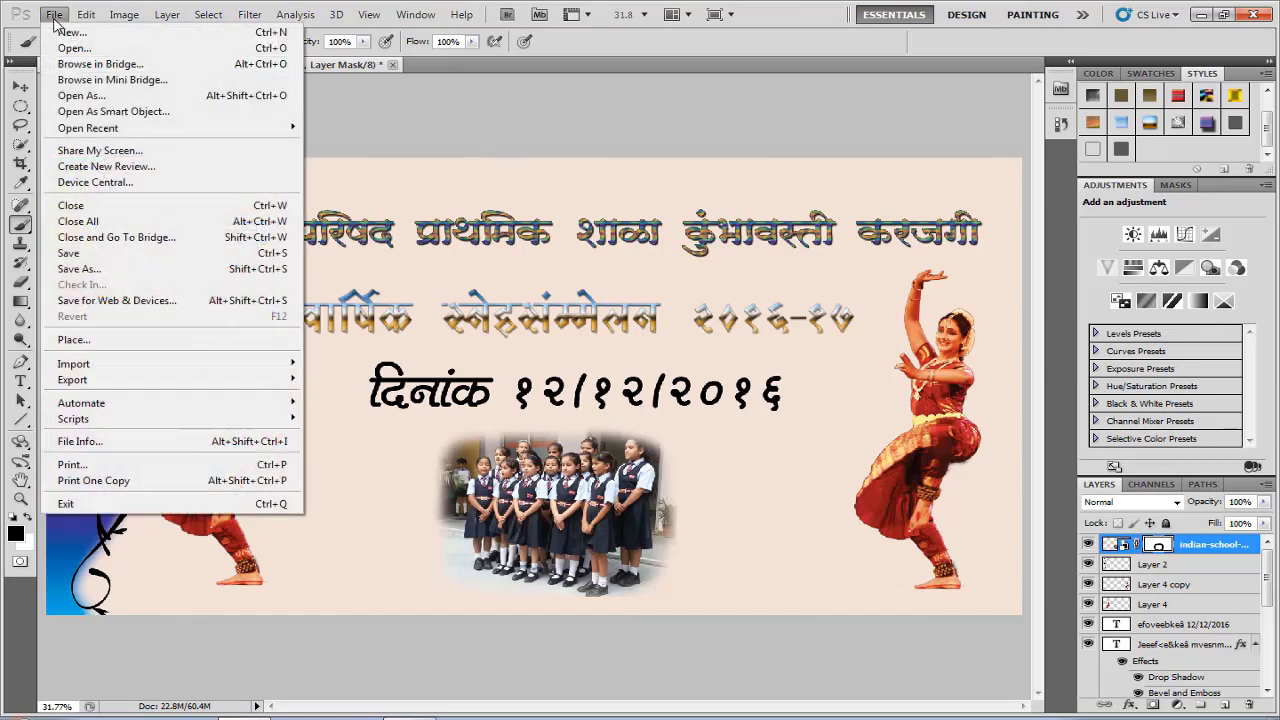
click(117, 258)
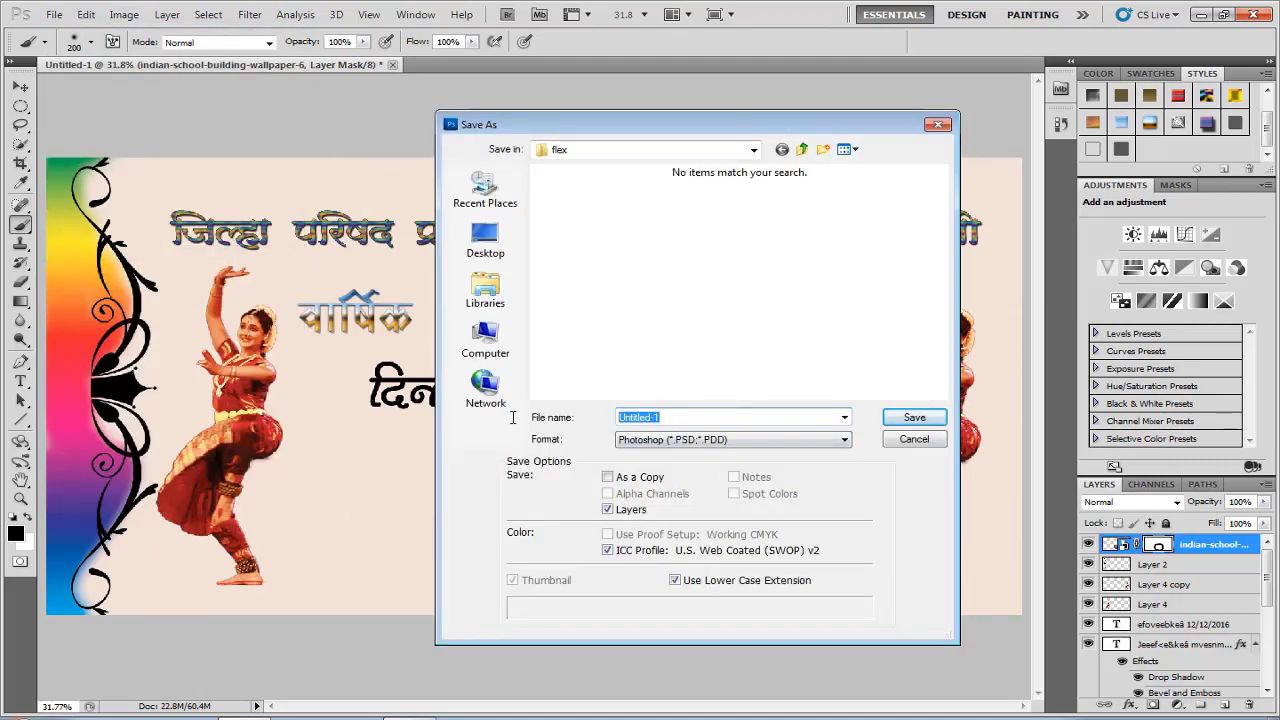
text(Sc)
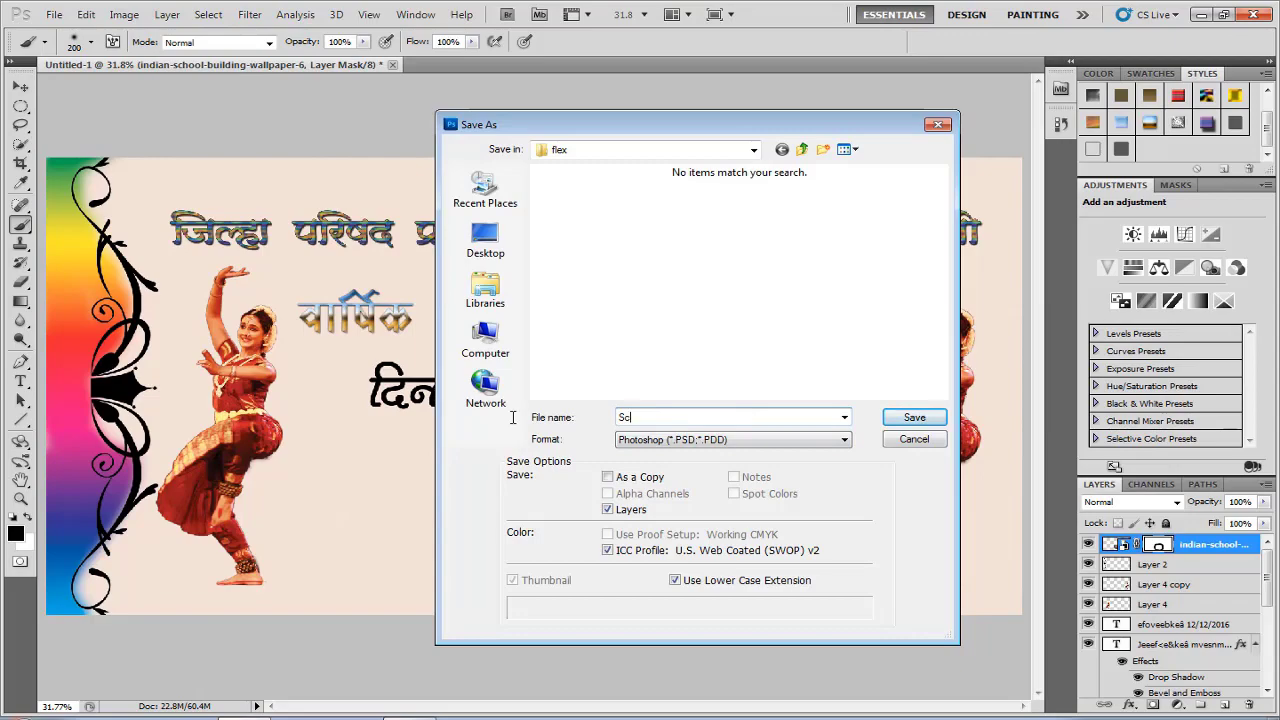
text(hool digital board)
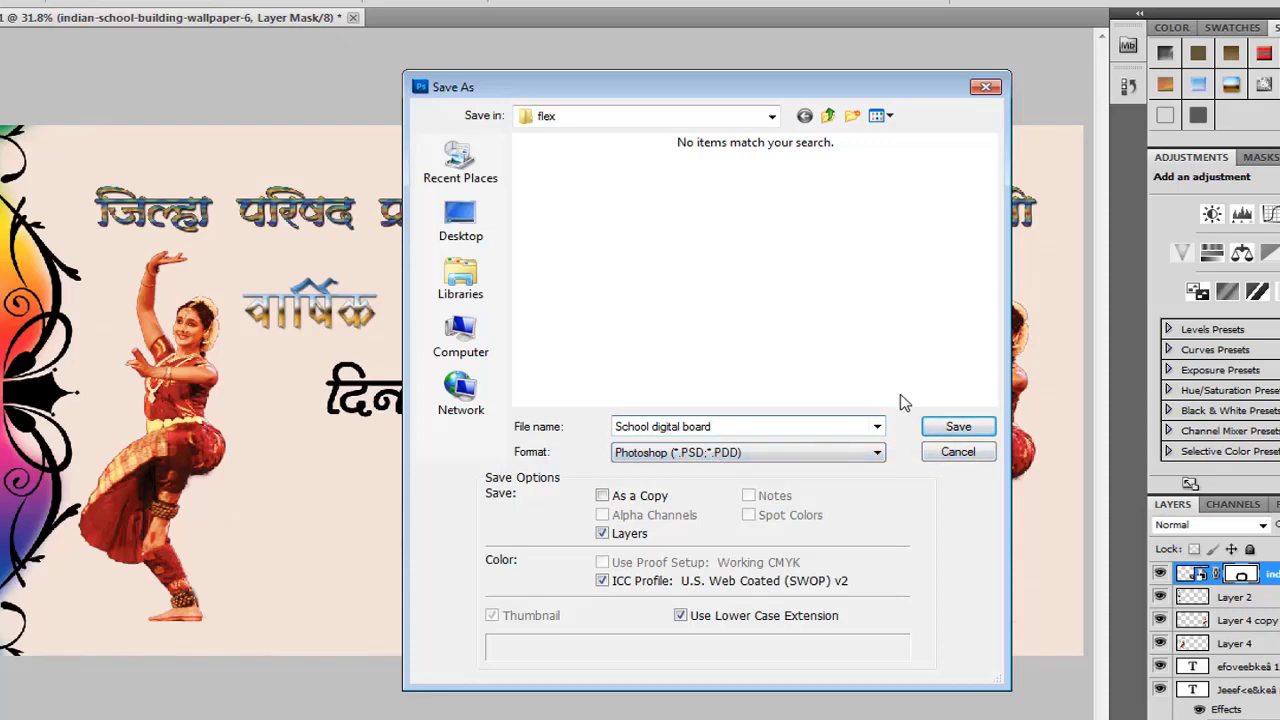
click(937, 432)
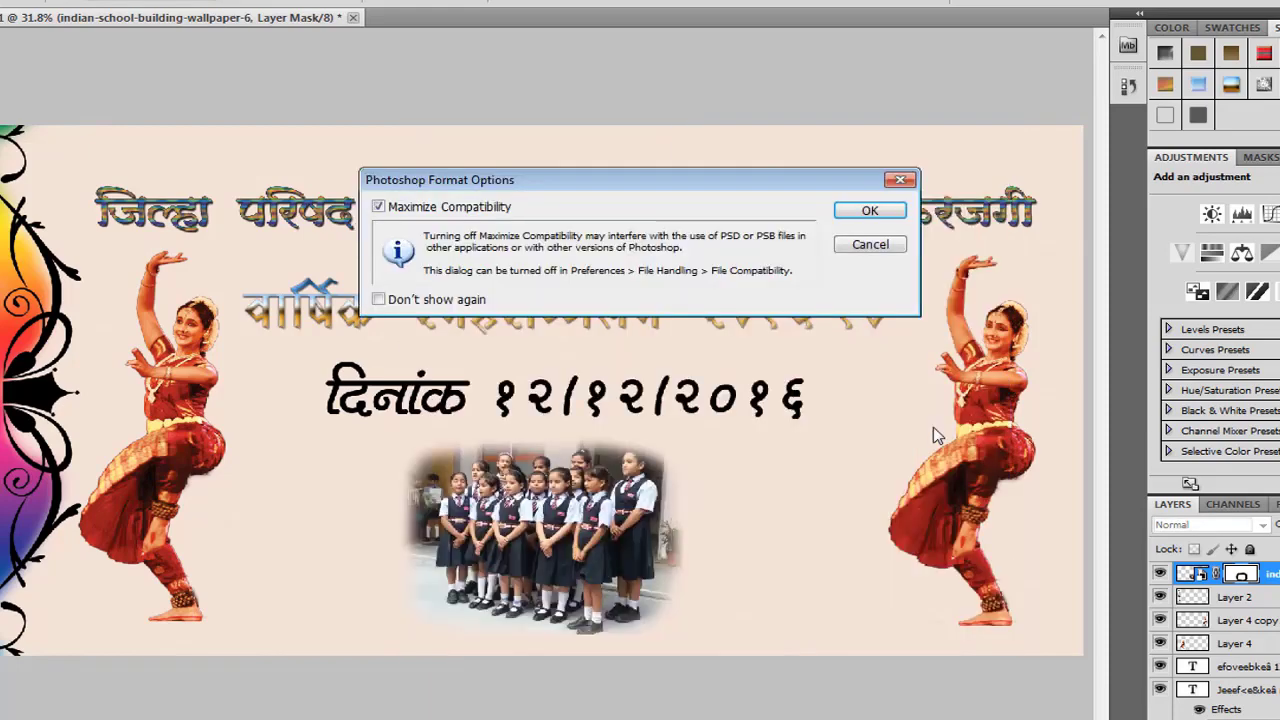
click(874, 212)
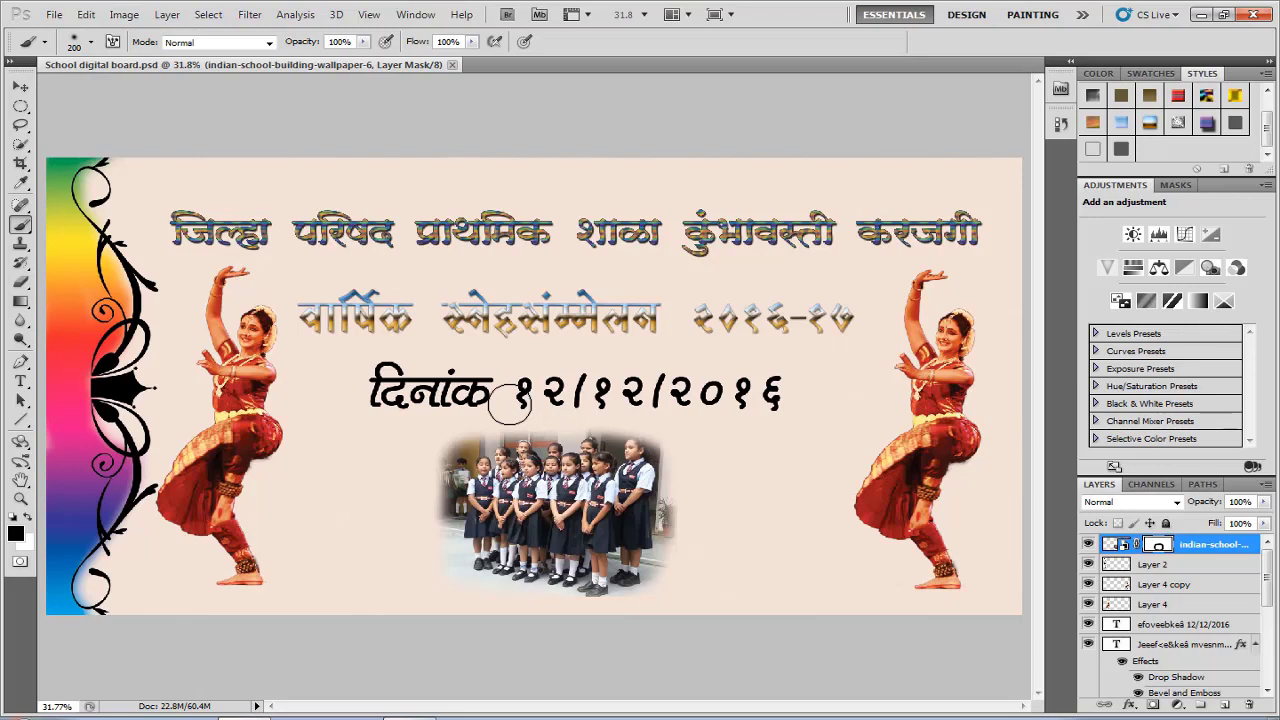
click(453, 65)
Step: Create a new CMYK Color document 4 inches wide and 6 inches high at 300 pixels/inch
click(51, 16)
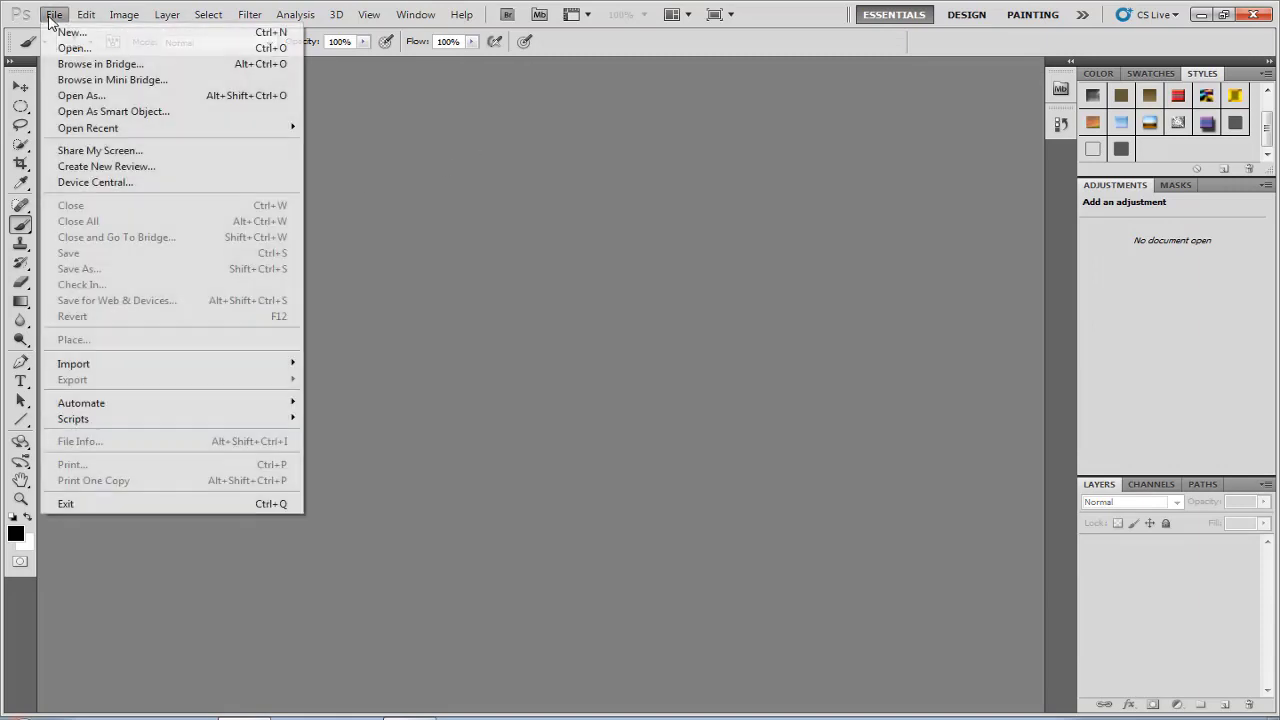
click(72, 32)
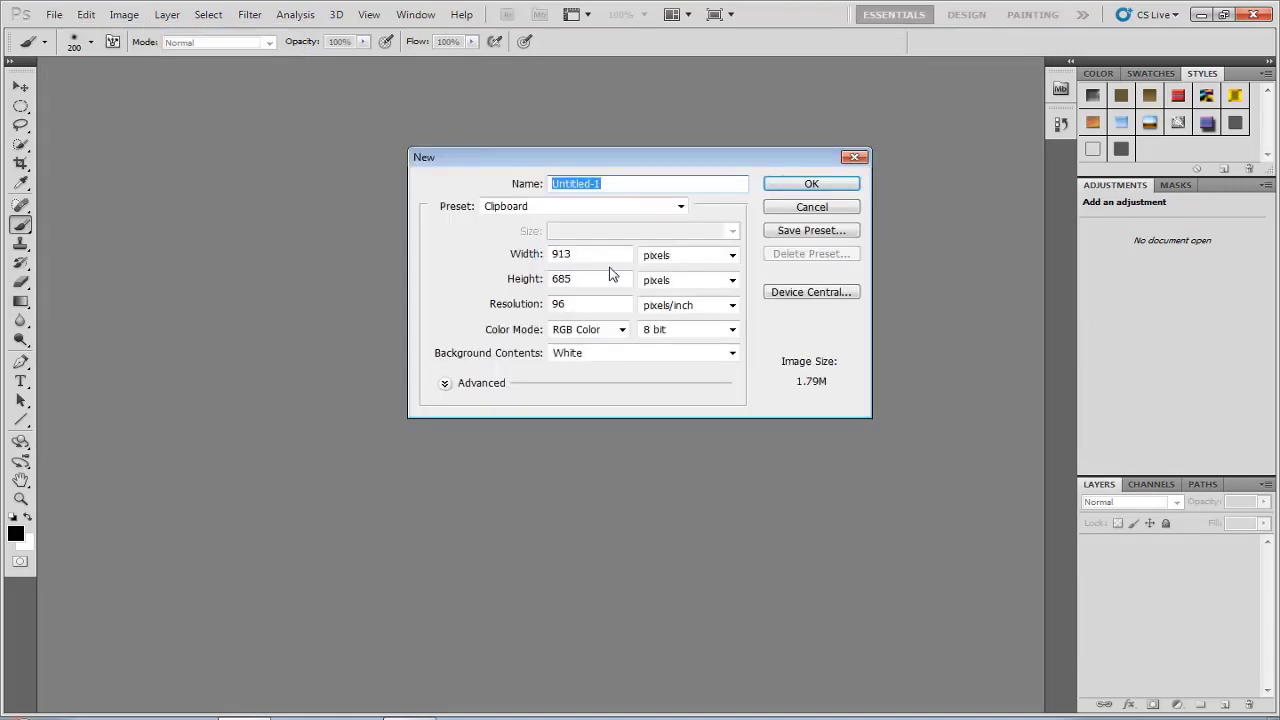
click(731, 255)
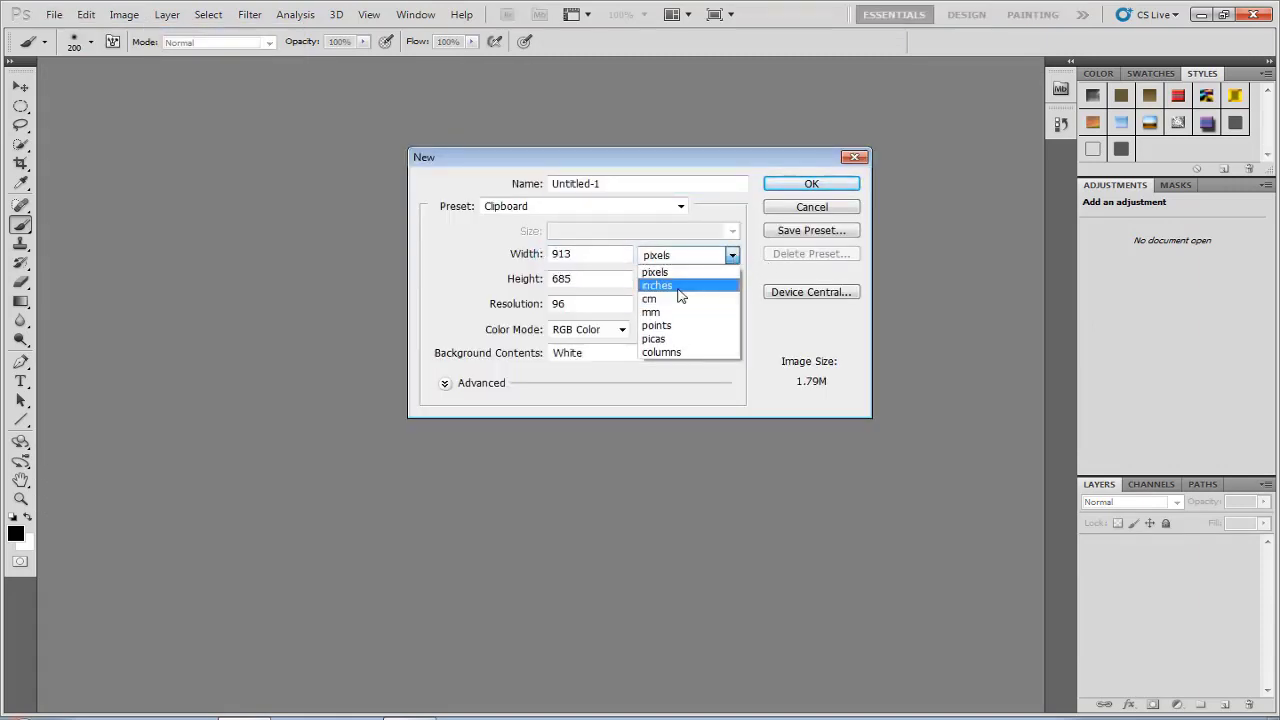
click(678, 288)
key(shift+Tab)
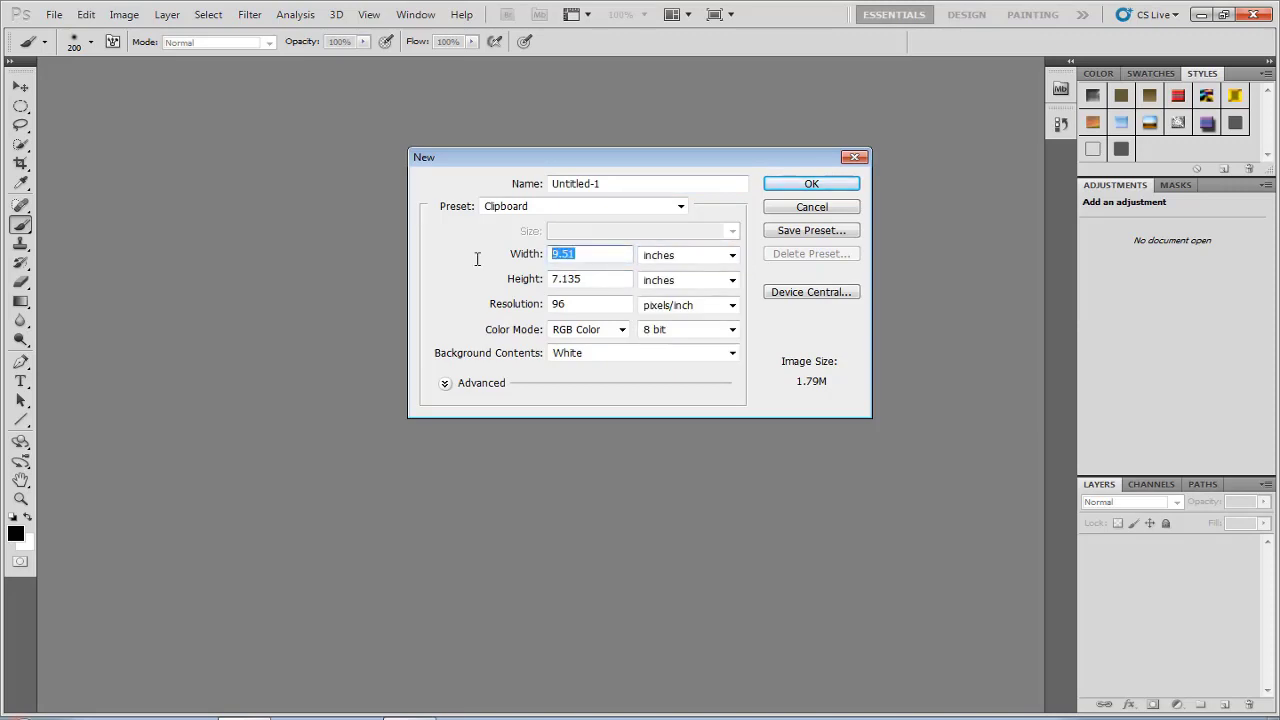
text(4)
key(Tab)
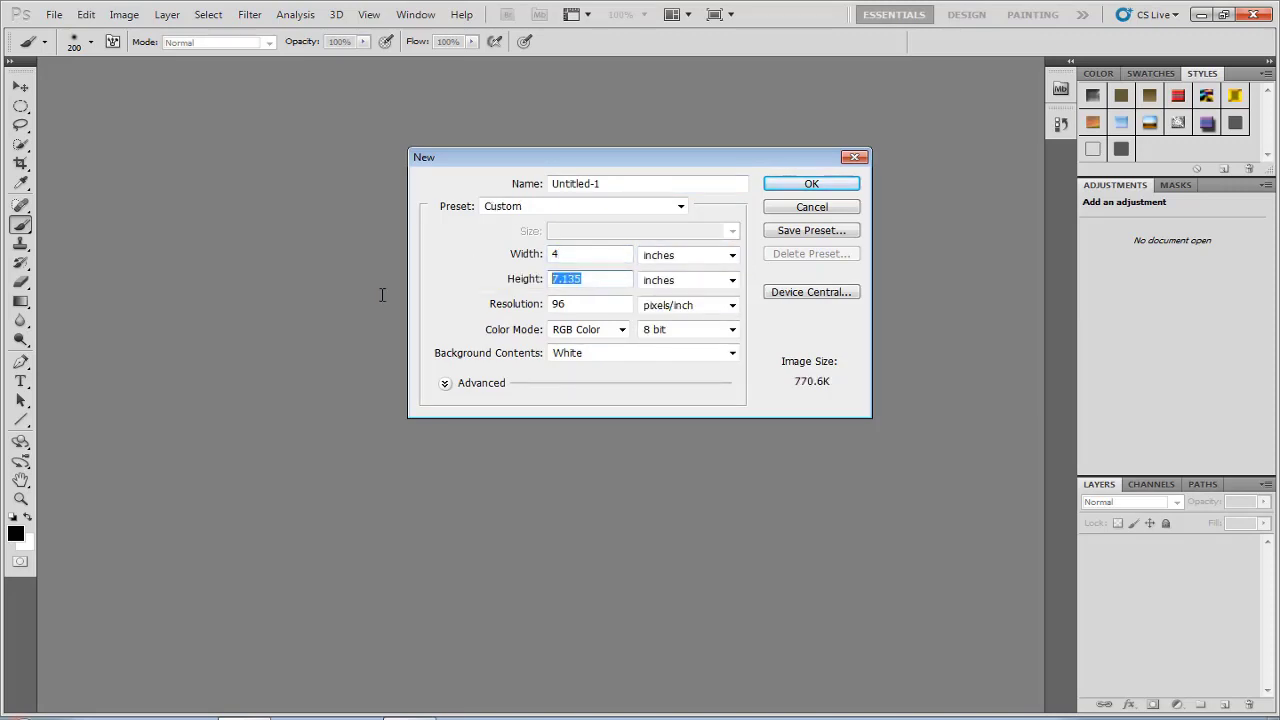
text(6)
key(Tab)
text(300)
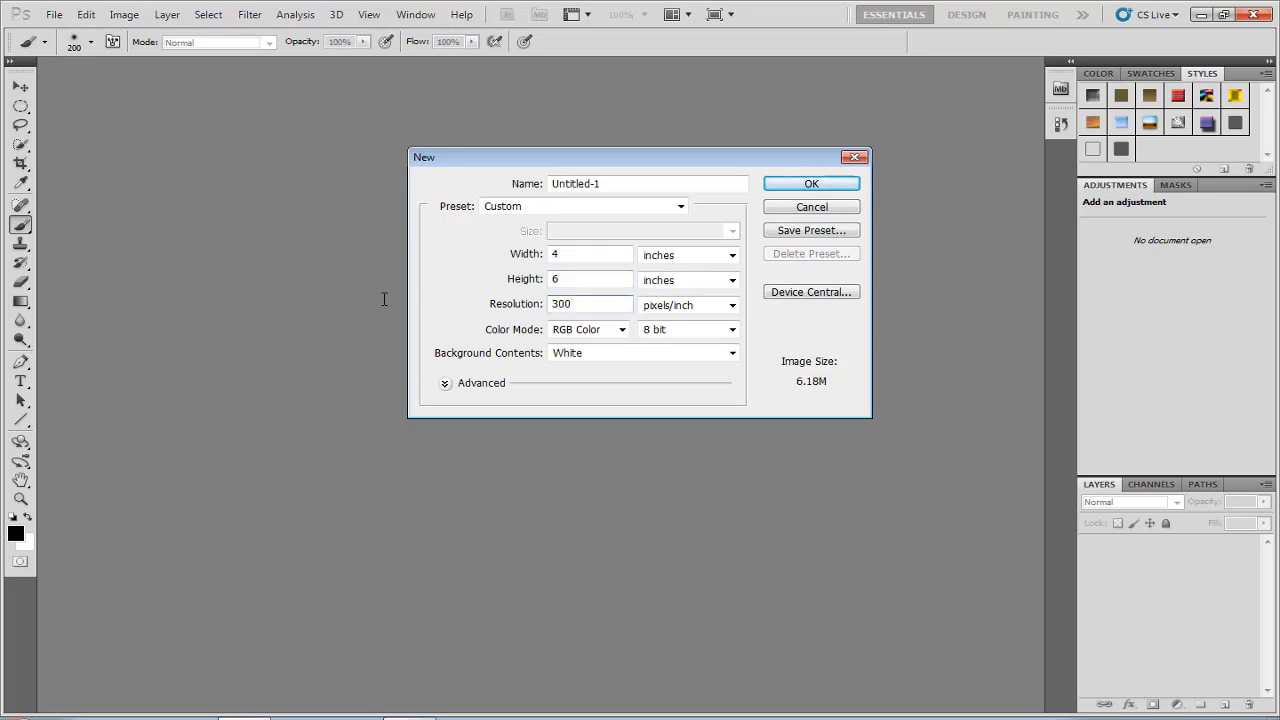
click(621, 330)
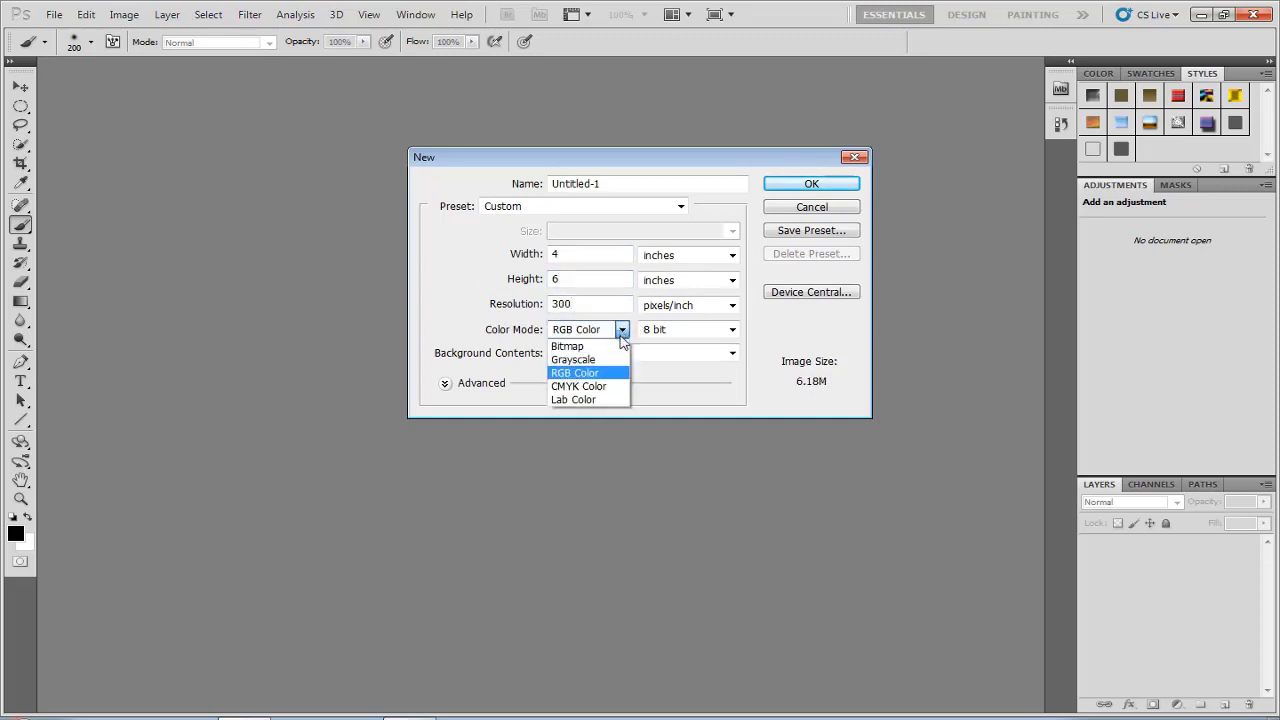
click(594, 386)
click(809, 186)
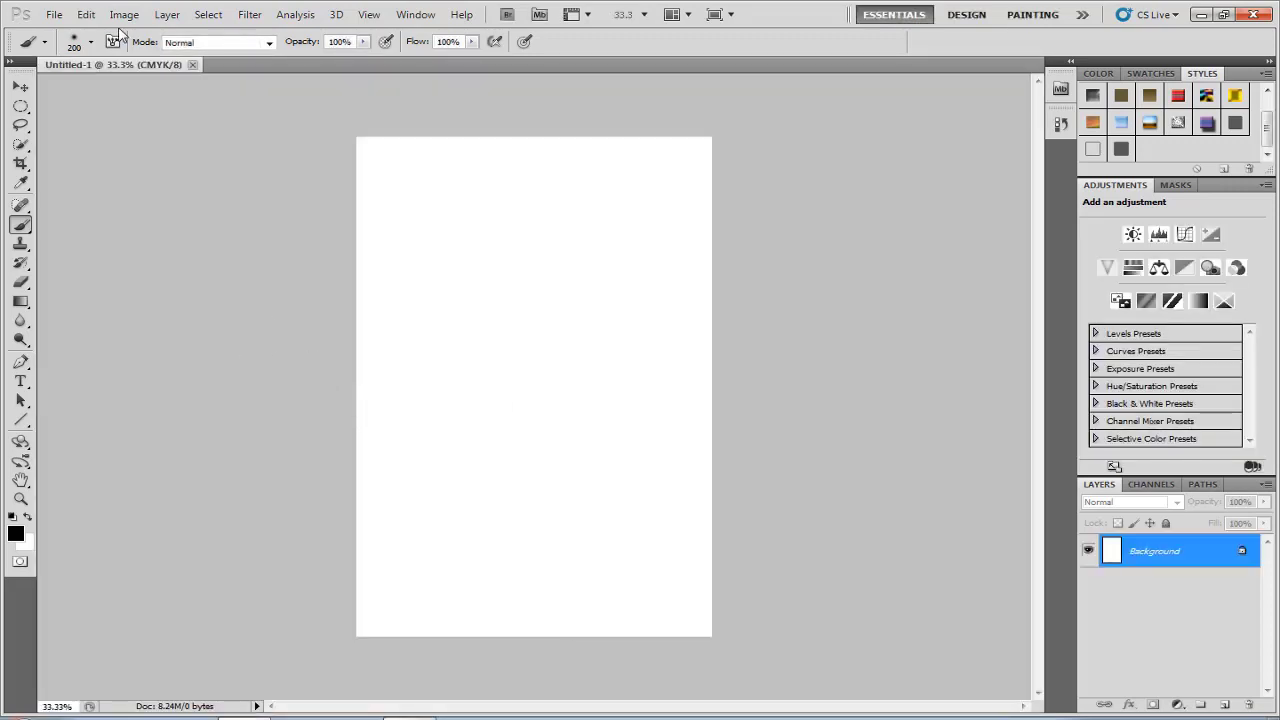
Step: Crop the upper part of the blank page to 24 x 24 in at 72 pixels/inch, and add a new layer
click(20, 163)
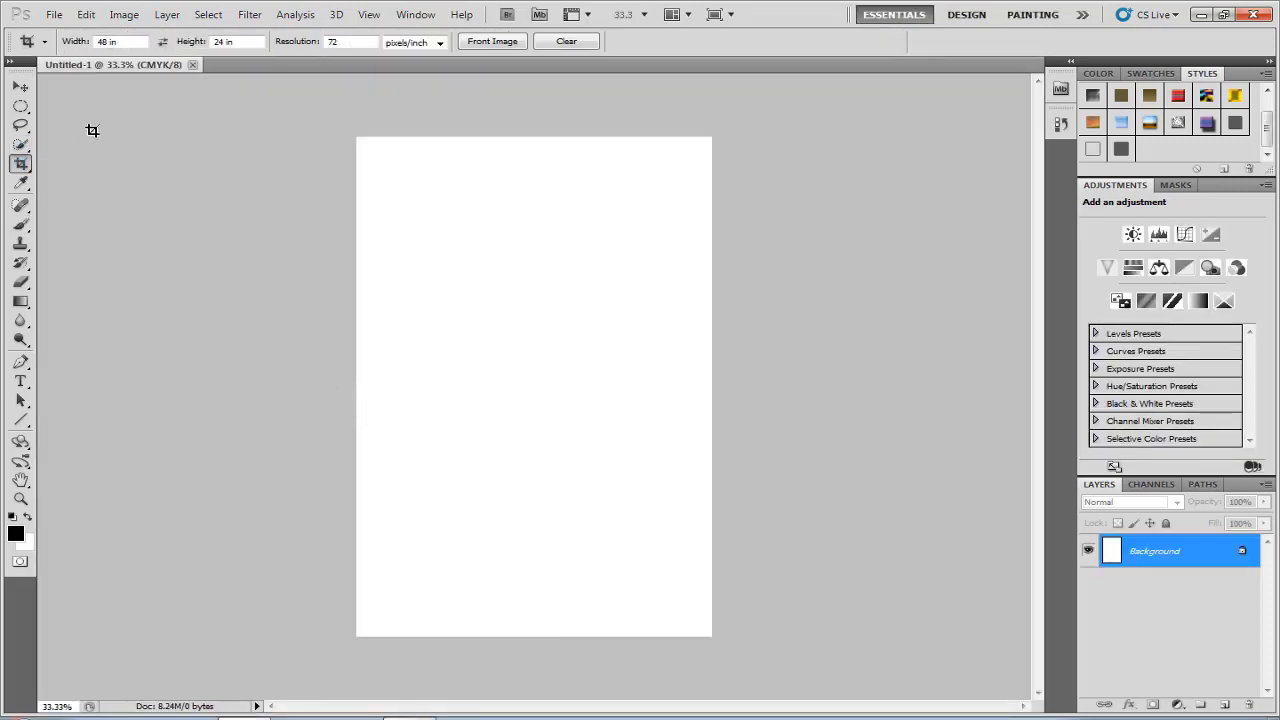
double_click(107, 42)
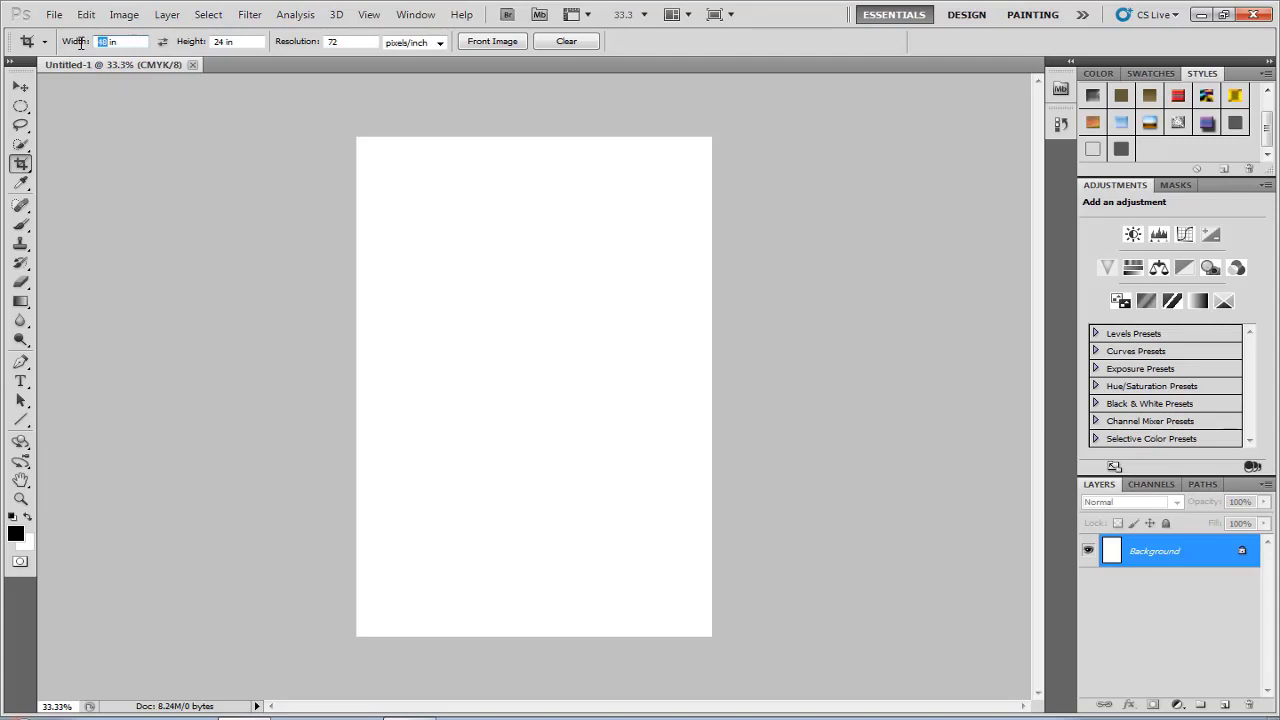
text(24)
drag(360, 131, 780, 481)
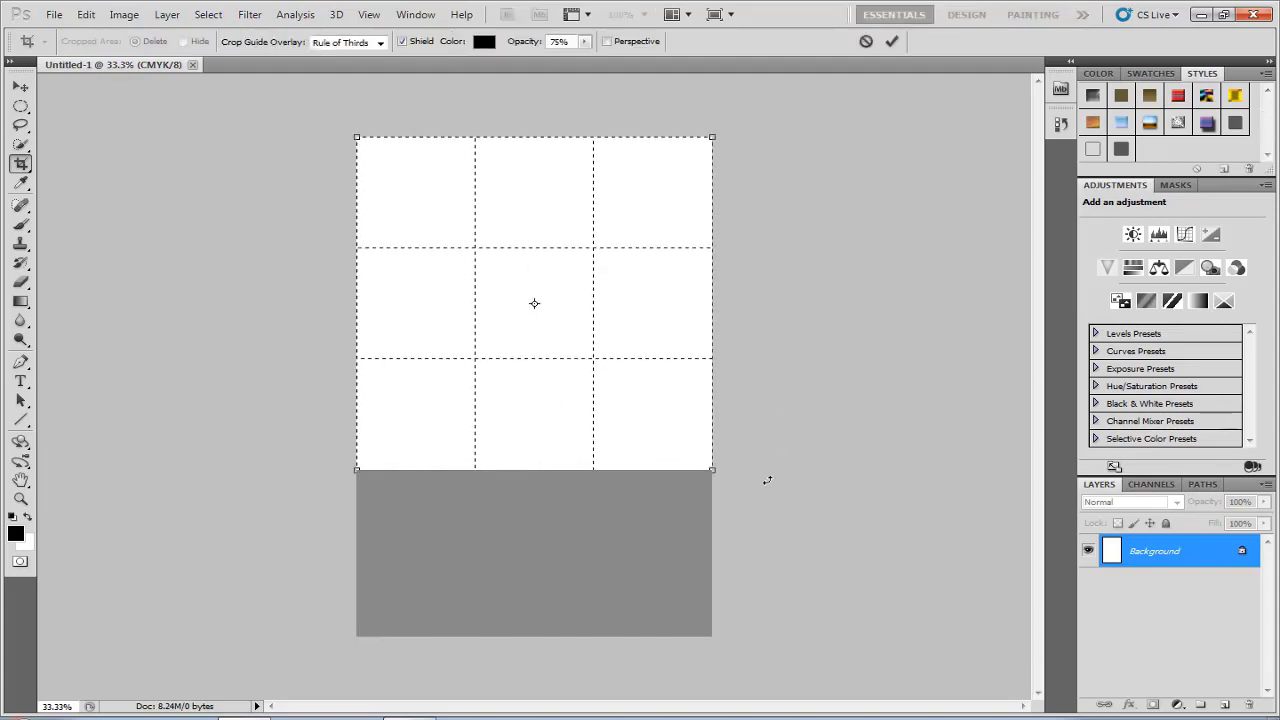
key(Return)
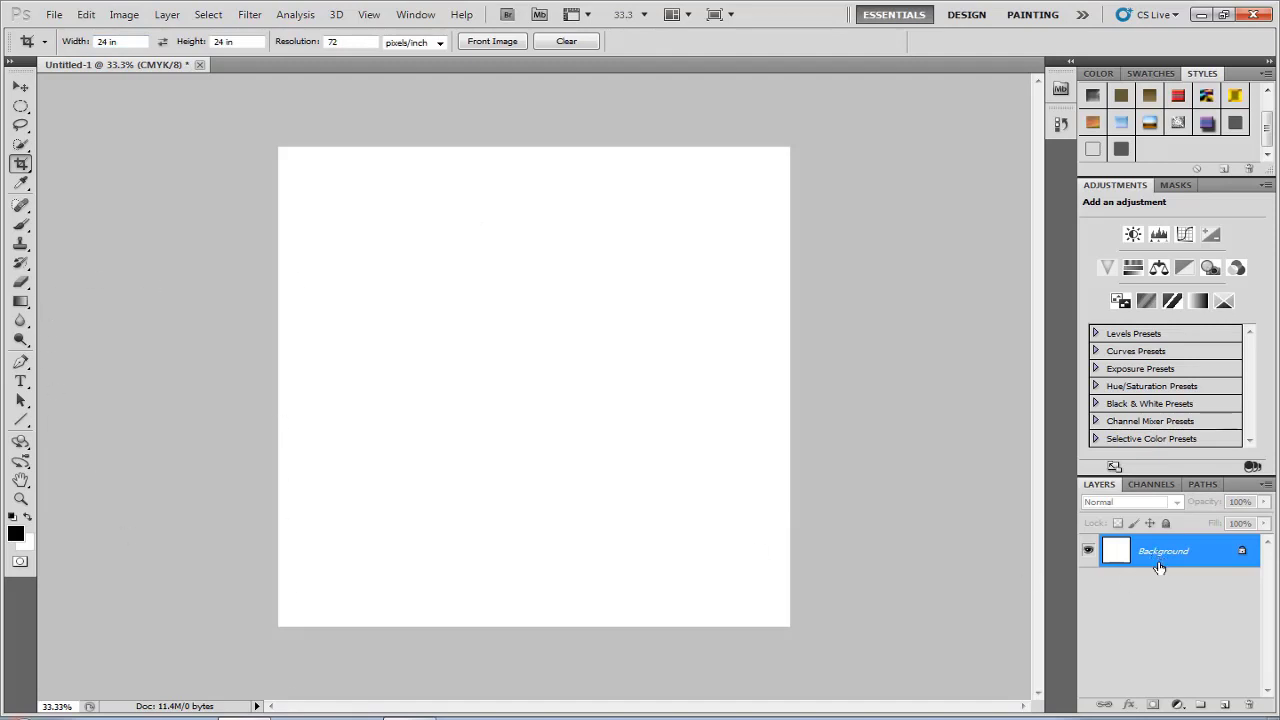
click(1224, 705)
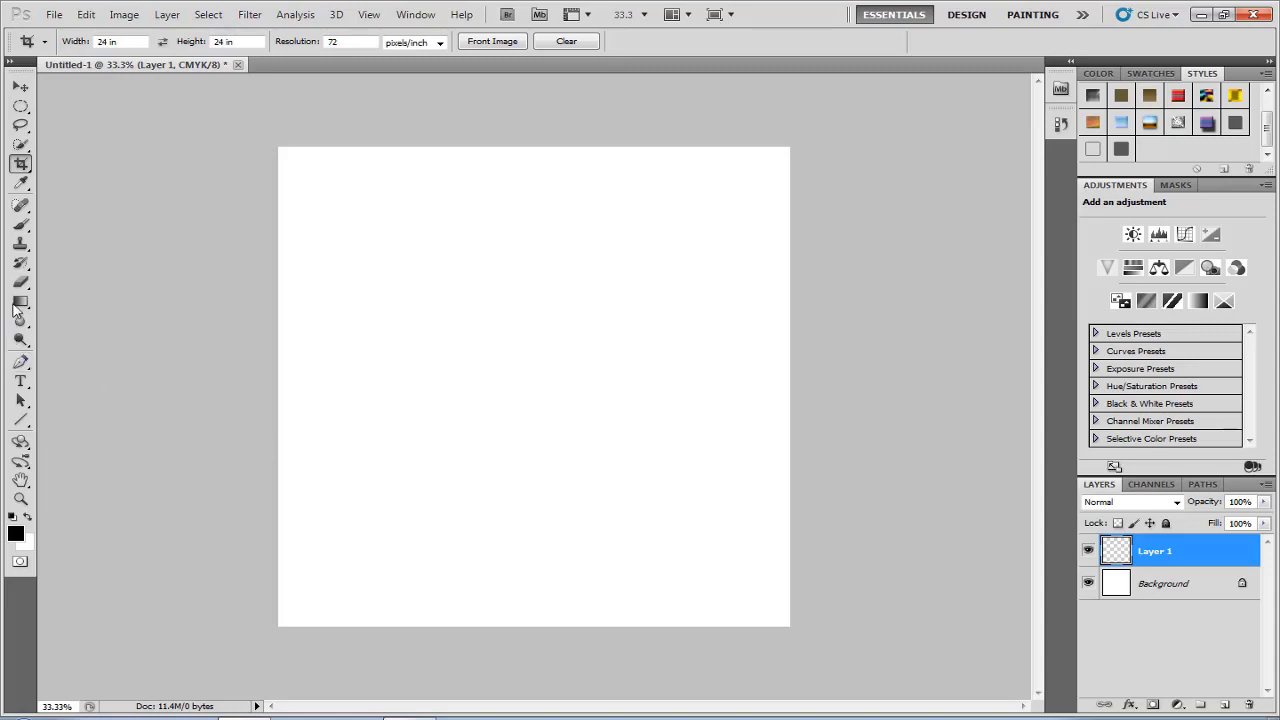
click(15, 534)
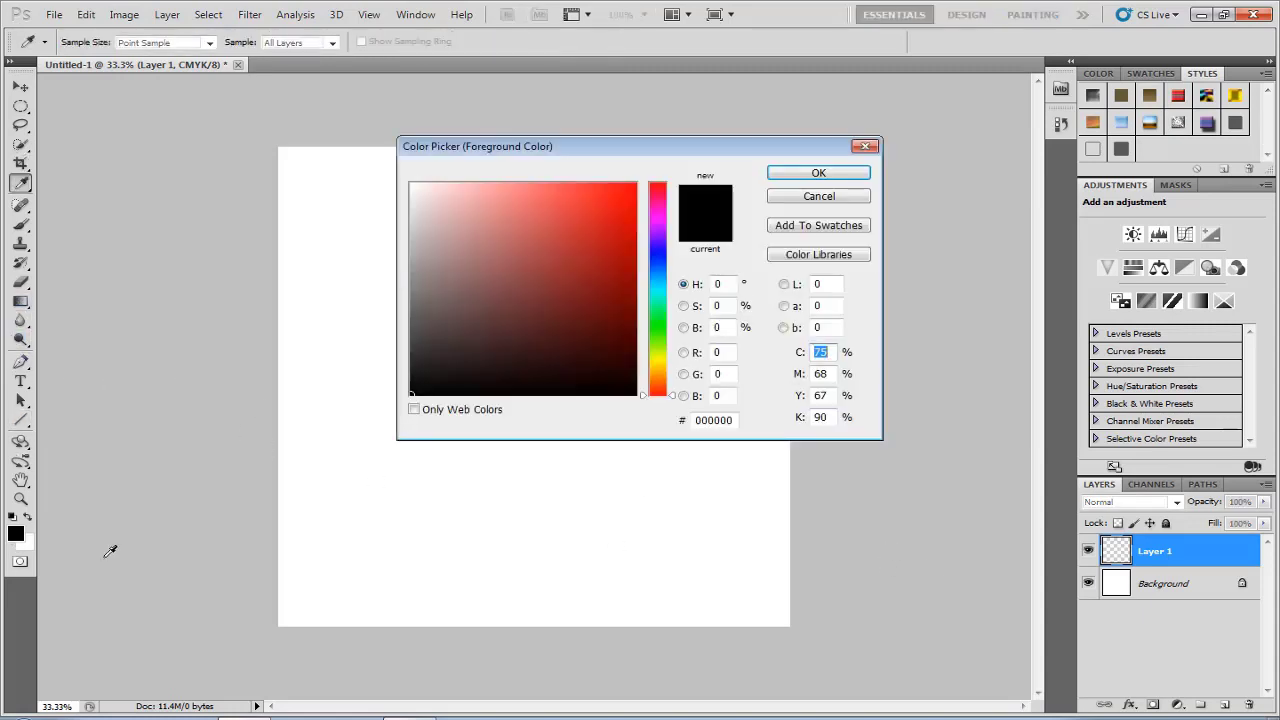
click(469, 218)
mouse_move(660, 295)
mouse_down()
mouse_move(661, 272)
mouse_move(654, 398)
mouse_move(657, 344)
mouse_up()
click(537, 235)
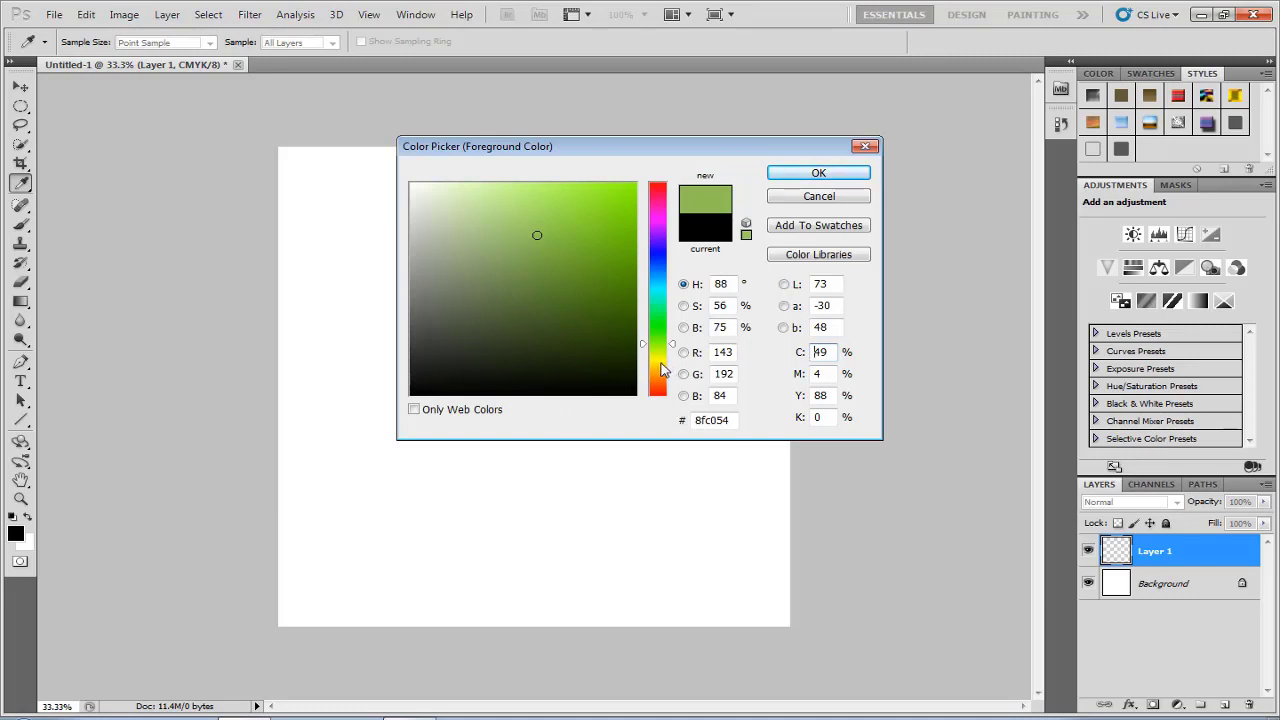
click(866, 147)
key(c)
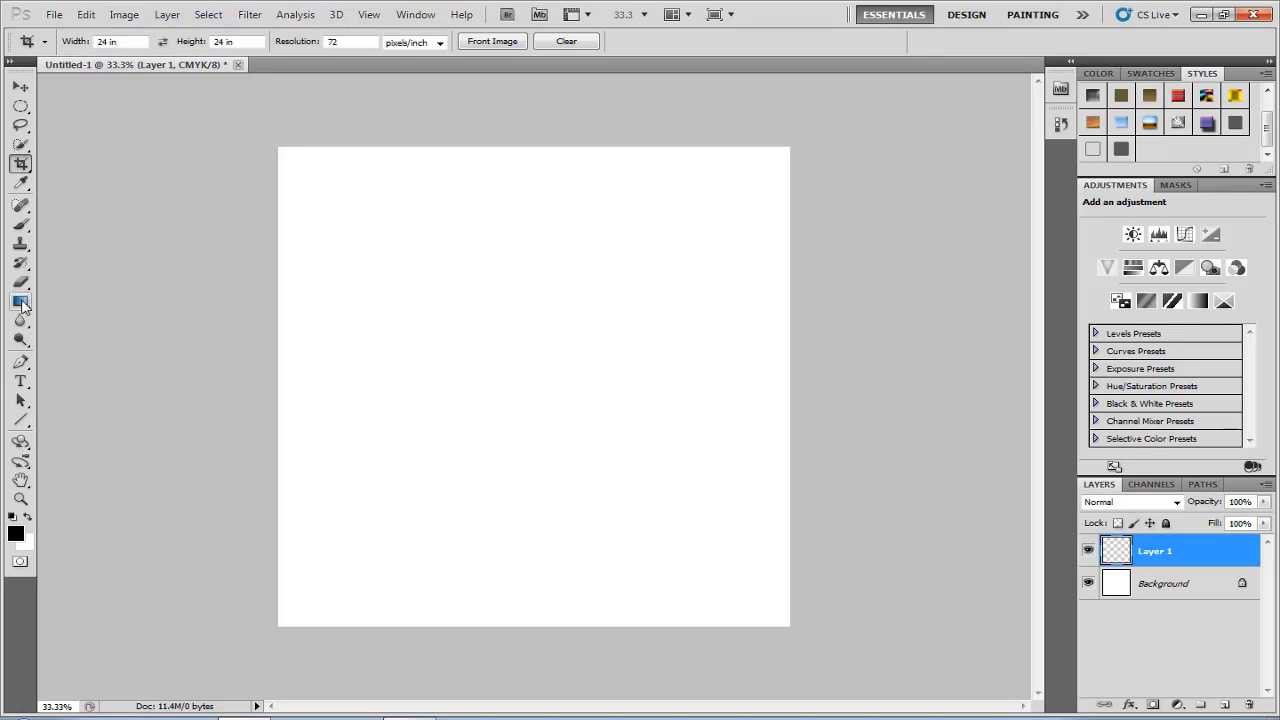
click(21, 302)
click(134, 41)
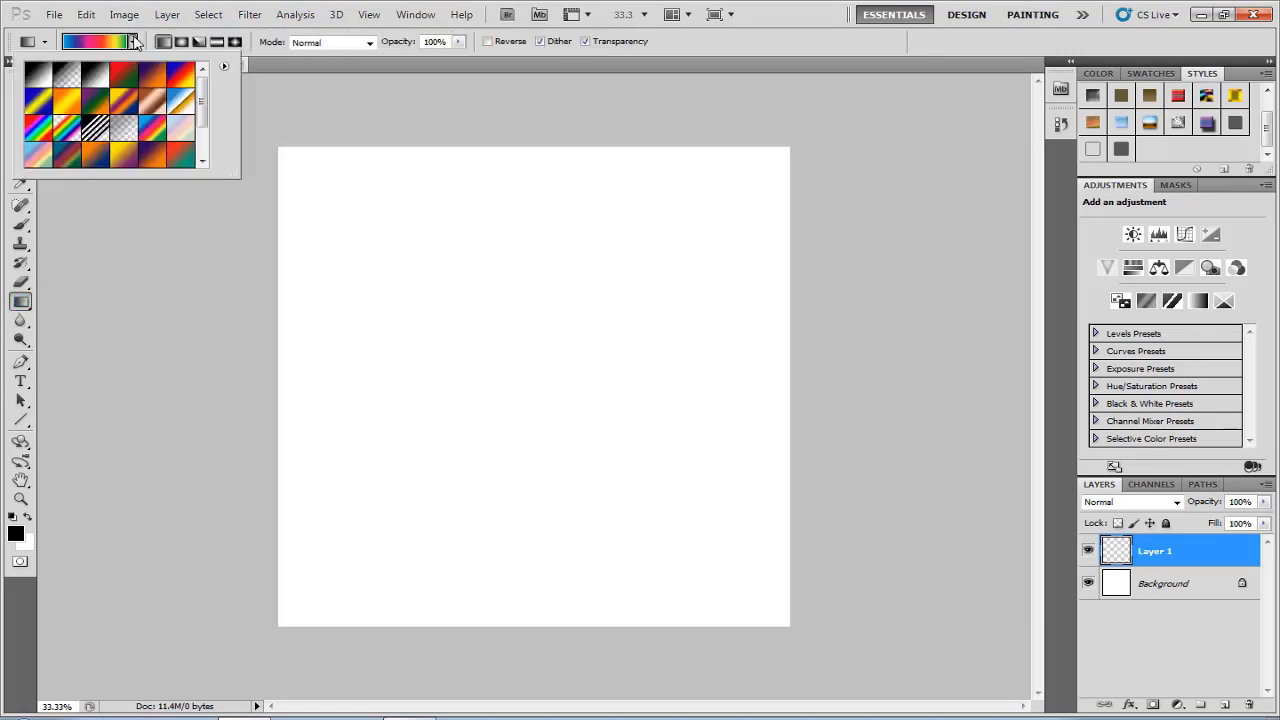
scroll(208, 122, down, 1)
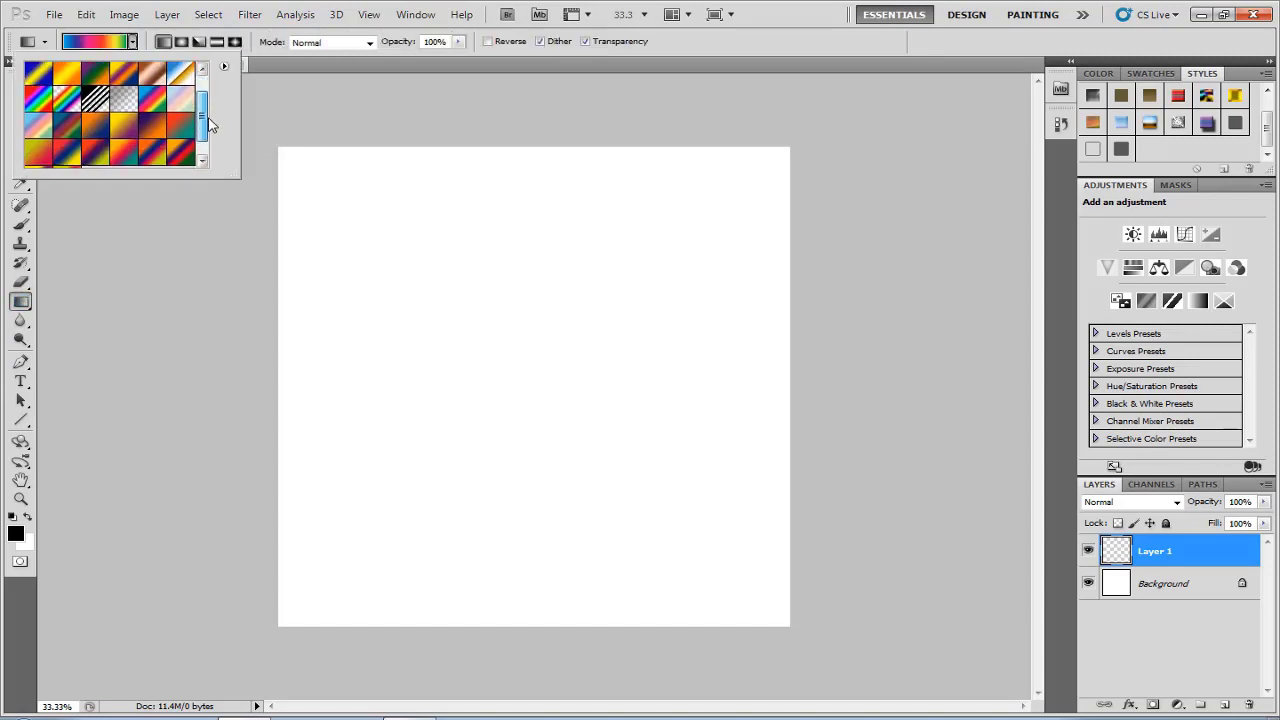
mouse_move(209, 118)
mouse_down()
mouse_move(208, 137)
mouse_move(208, 93)
mouse_move(210, 132)
mouse_up()
click(134, 41)
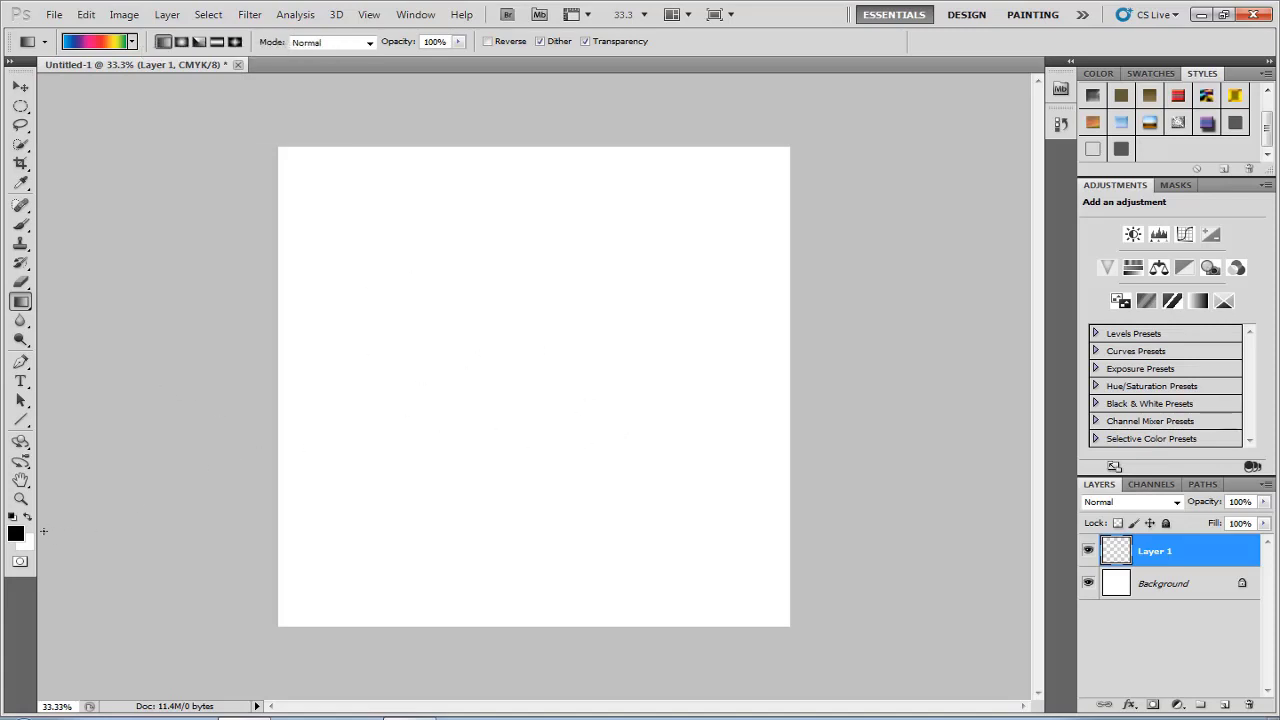
Step: Set the foreground colour to a light yellow with hue 59° and fill Layer 1 with it
click(15, 534)
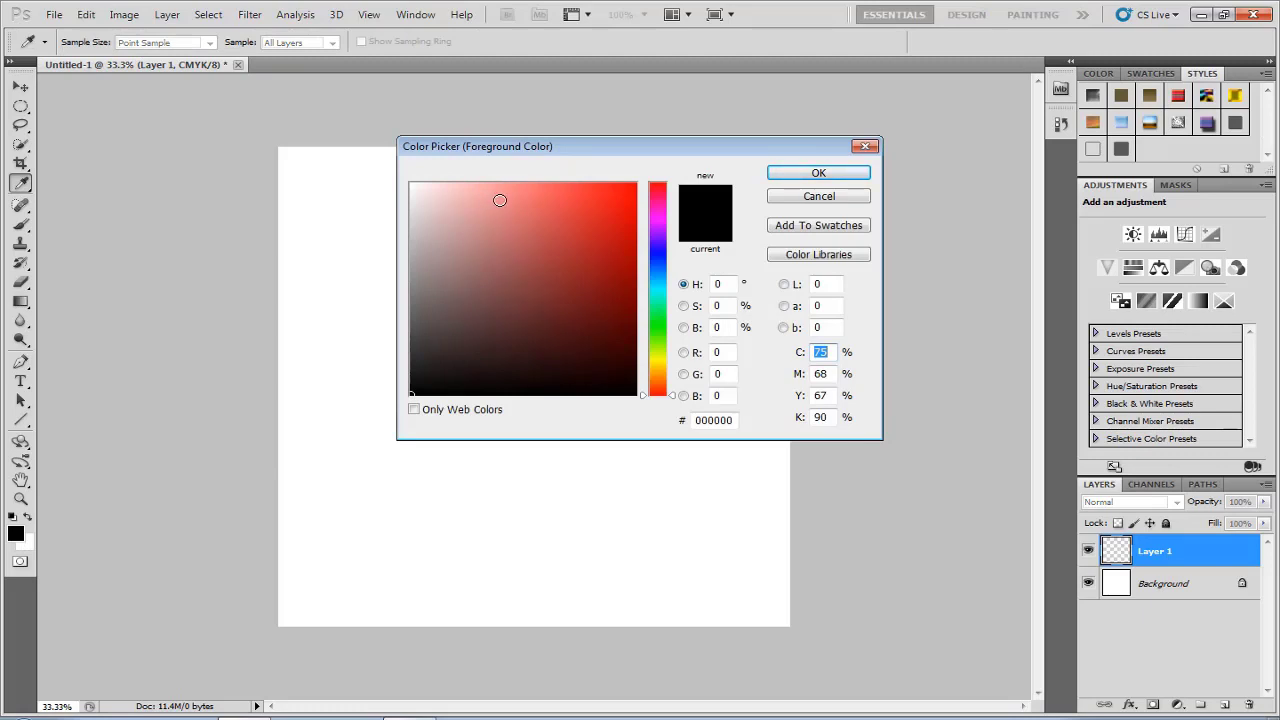
click(657, 308)
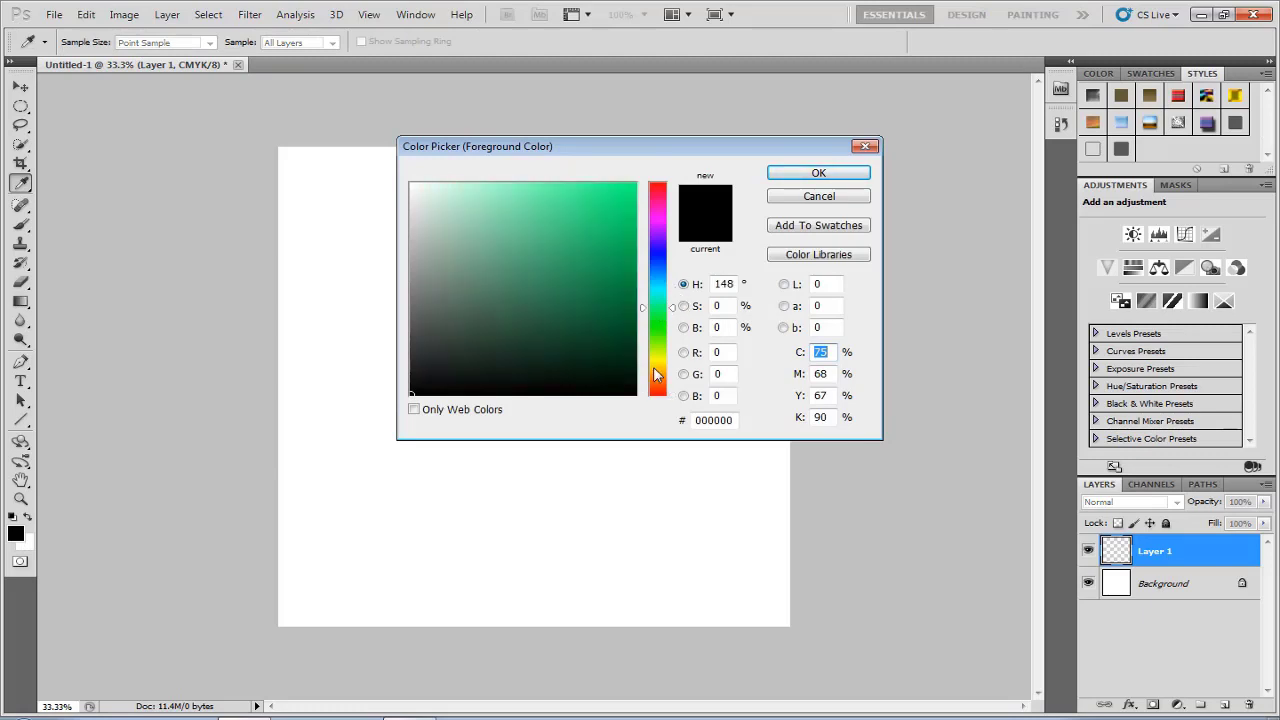
click(658, 346)
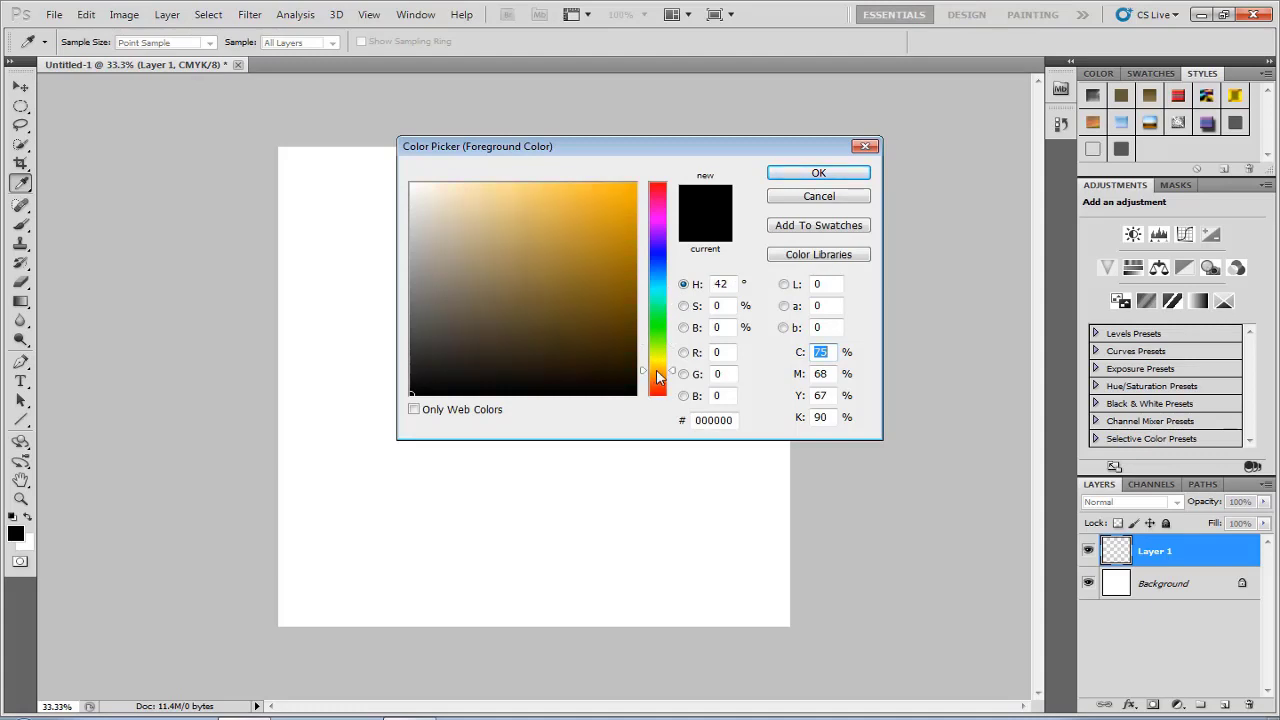
click(660, 362)
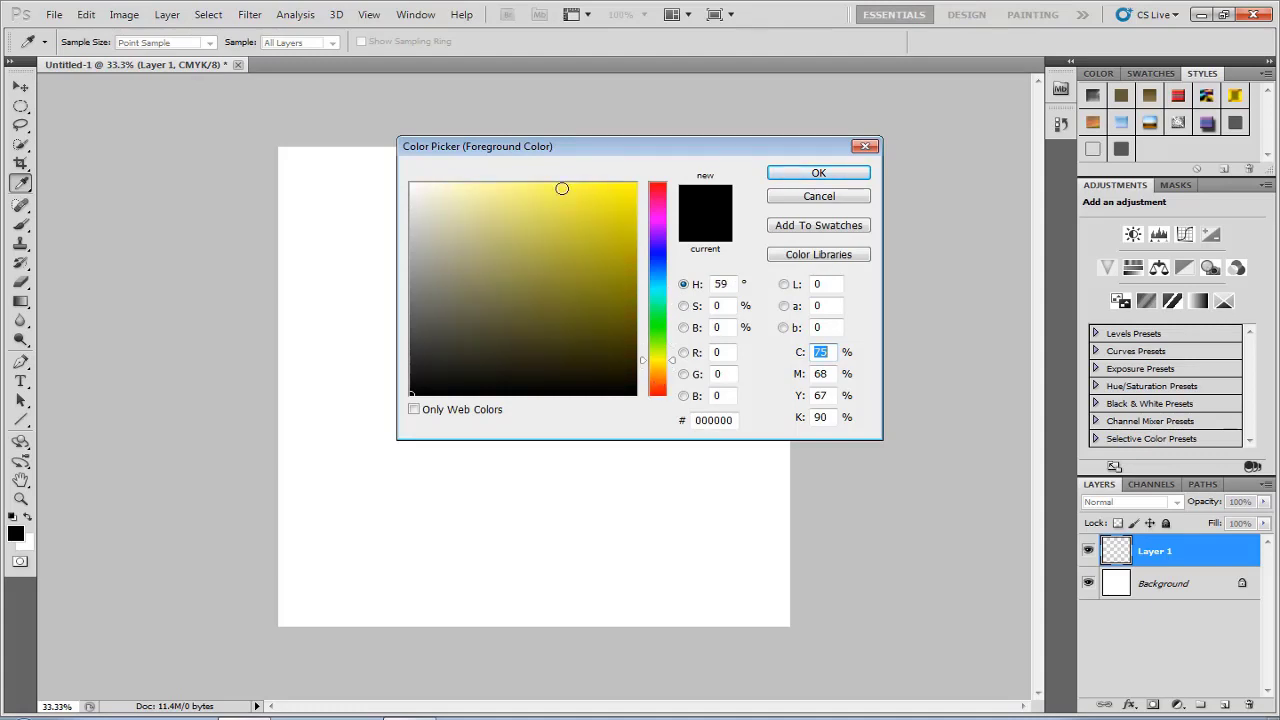
click(560, 188)
click(819, 173)
key(g)
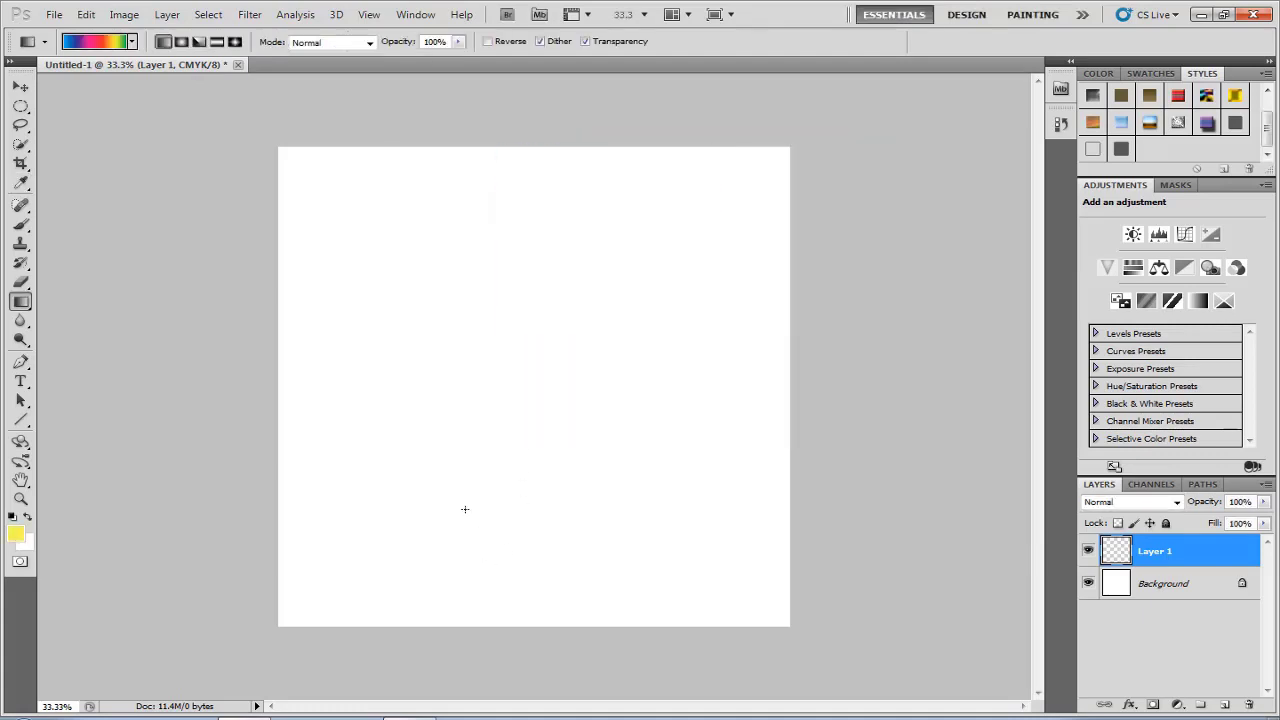
key(alt+BackSpace)
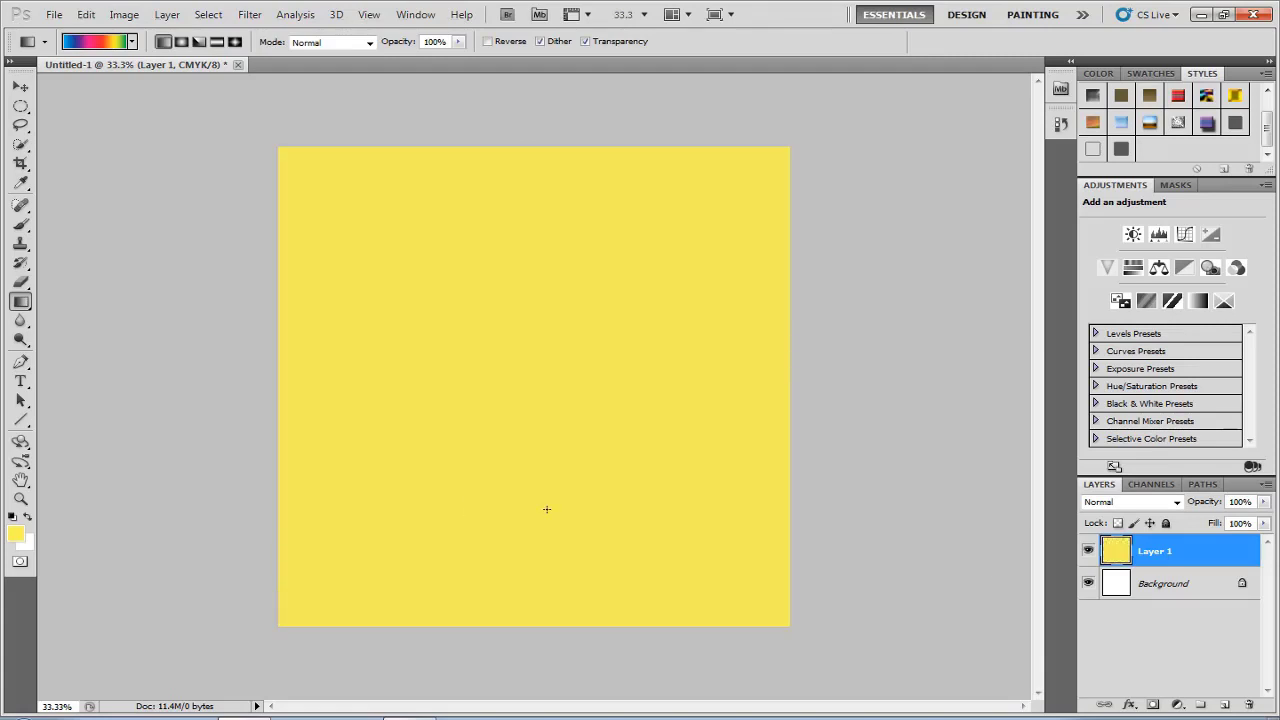
Step: Apply a Pattern Overlay to Layer 1 using the lavender pattern with vertical stripes at Normal mode, 100% opacity and 100% scale
click(1131, 705)
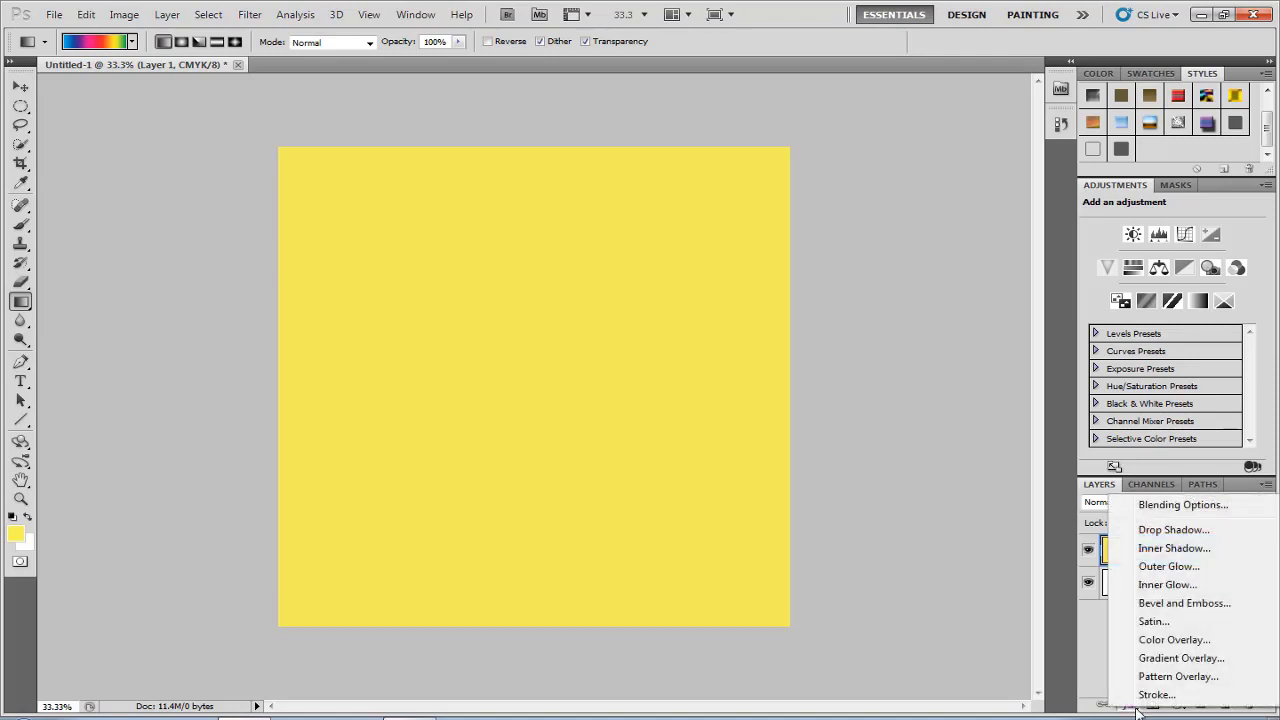
click(1178, 505)
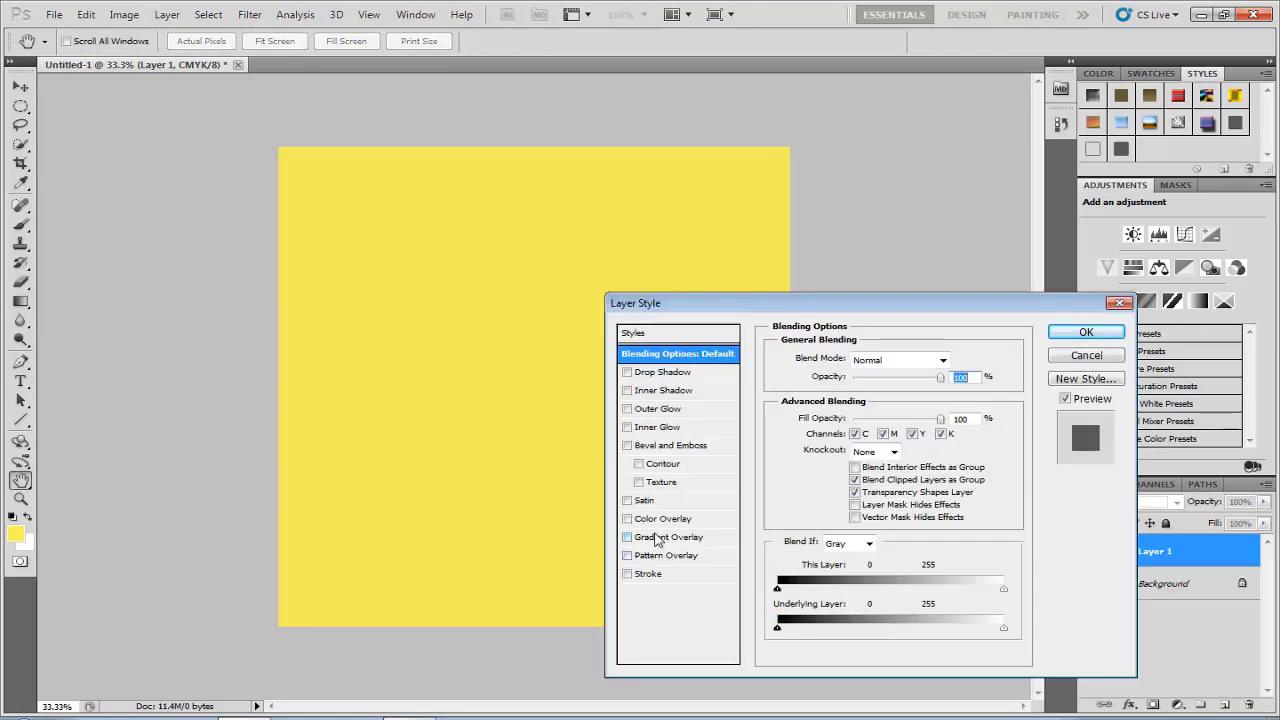
click(663, 555)
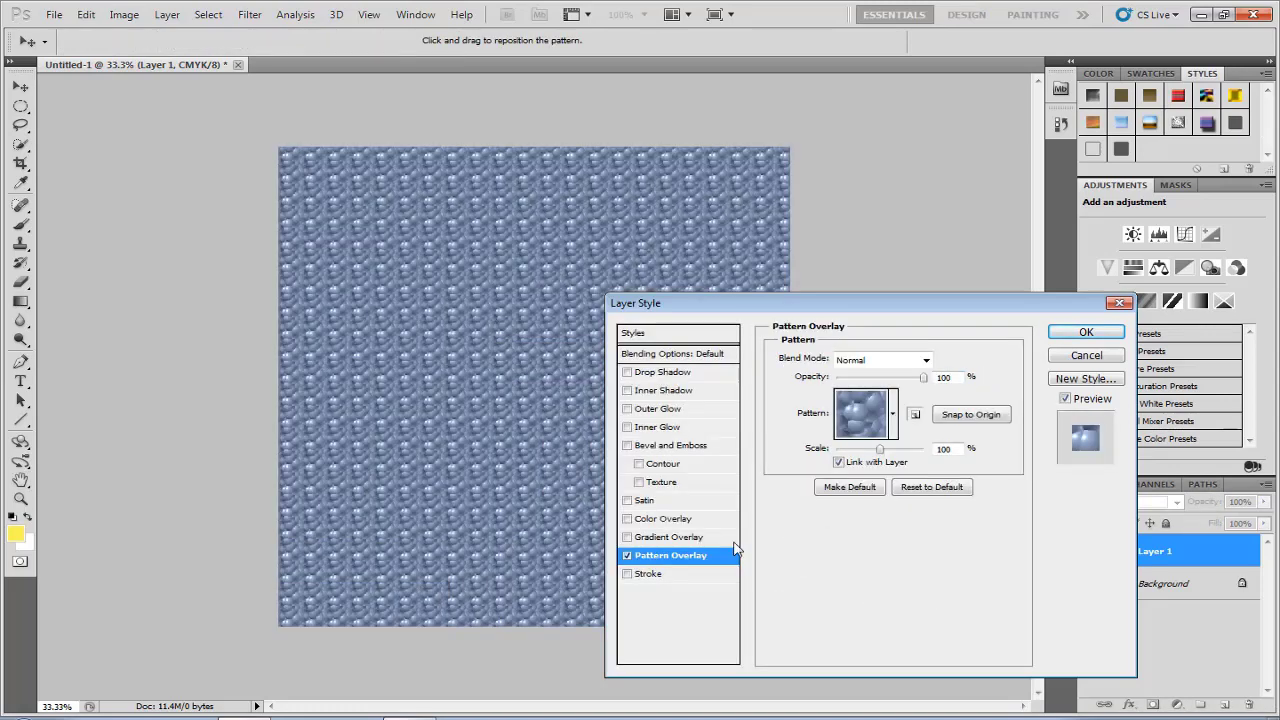
click(893, 418)
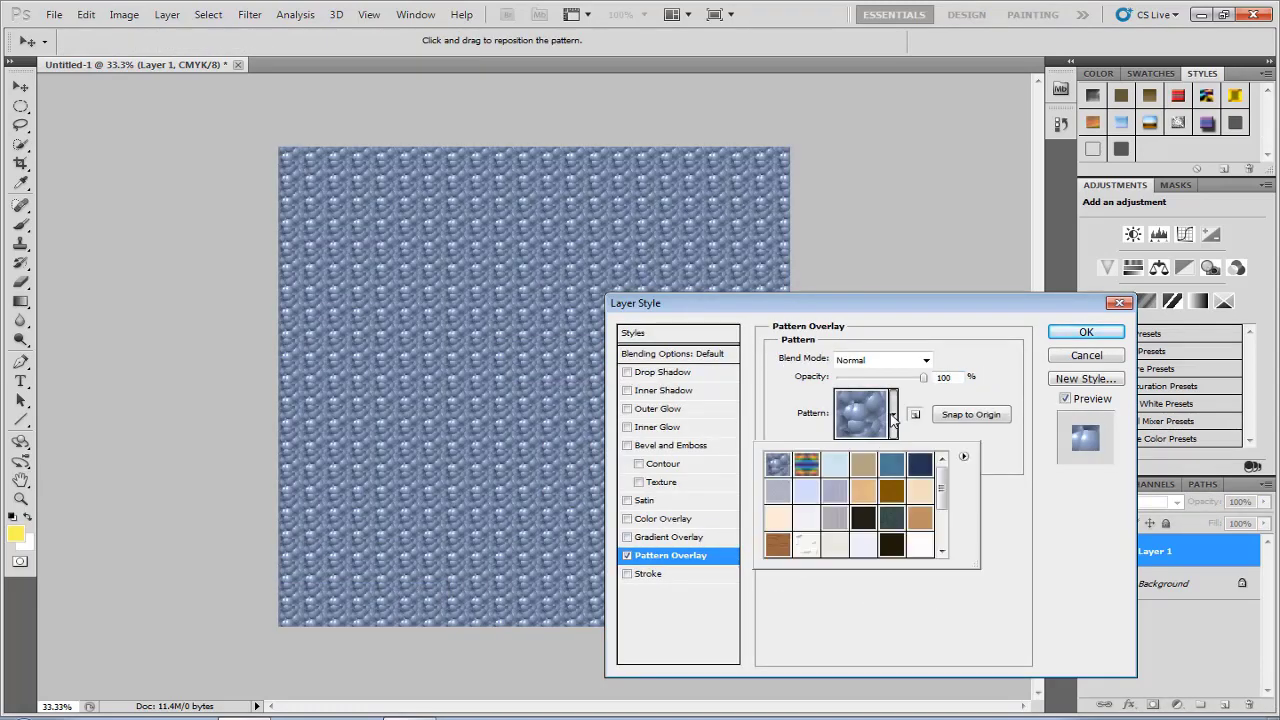
click(864, 493)
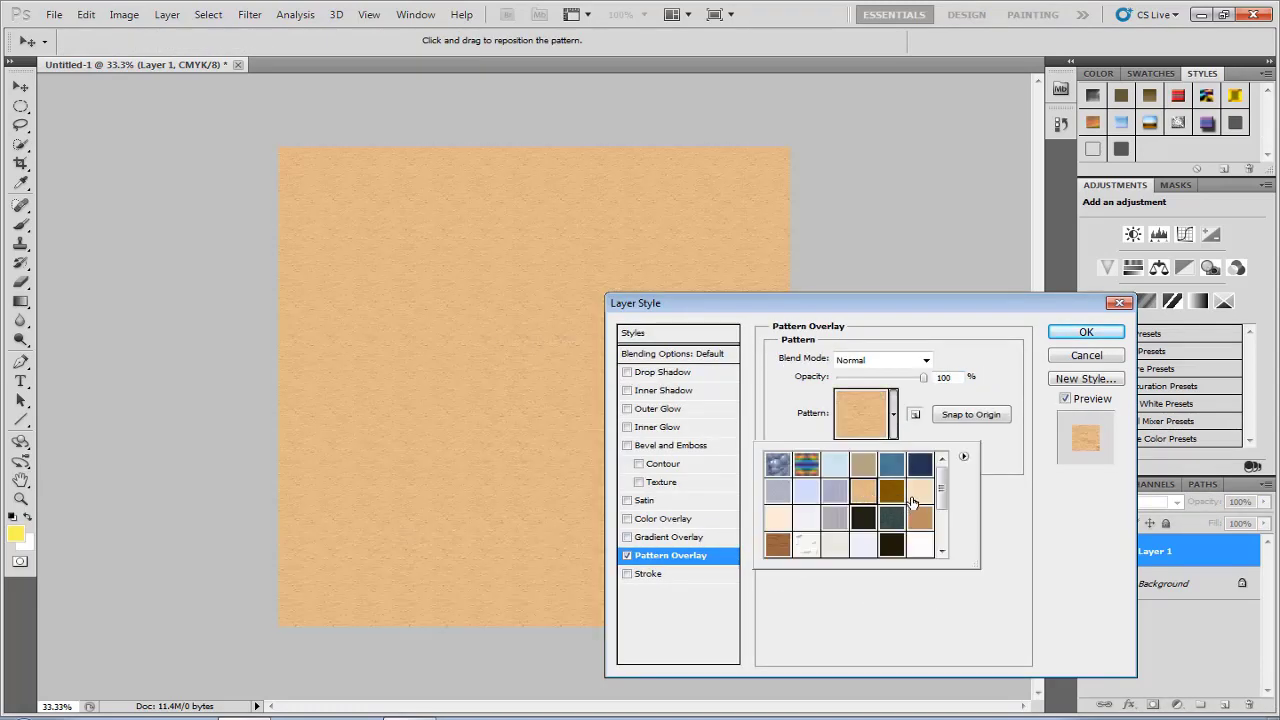
click(912, 500)
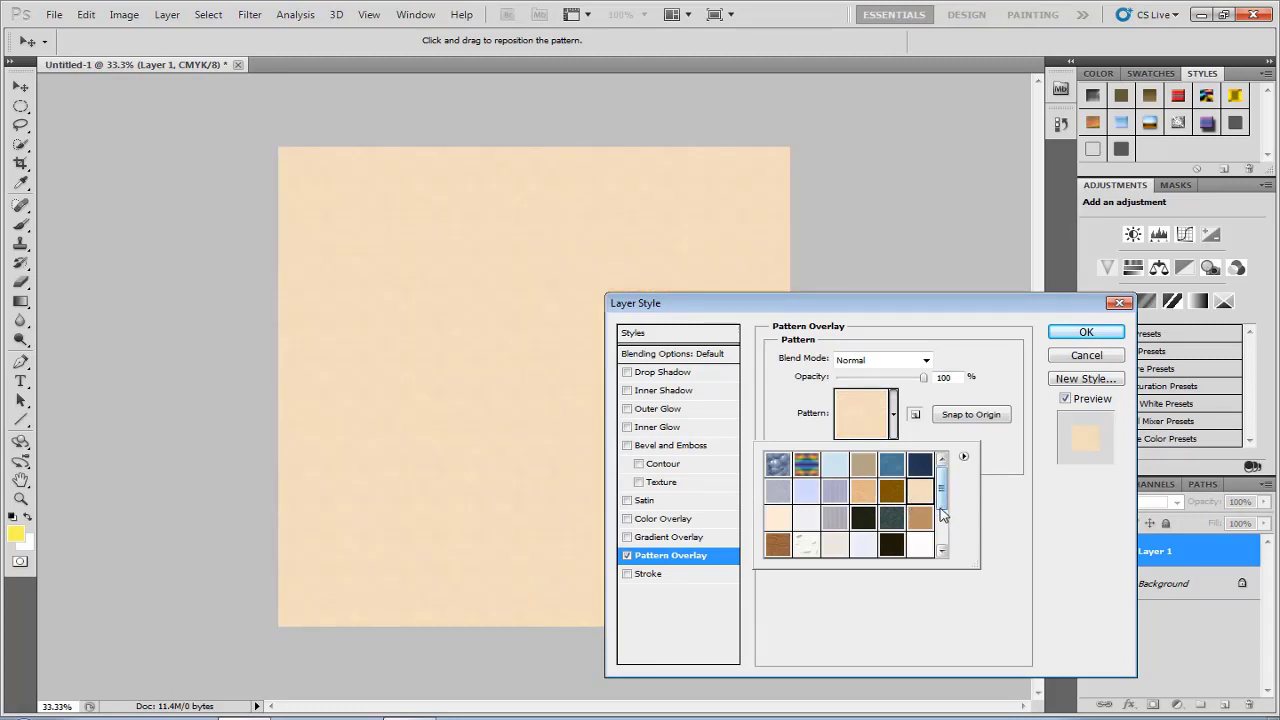
click(806, 490)
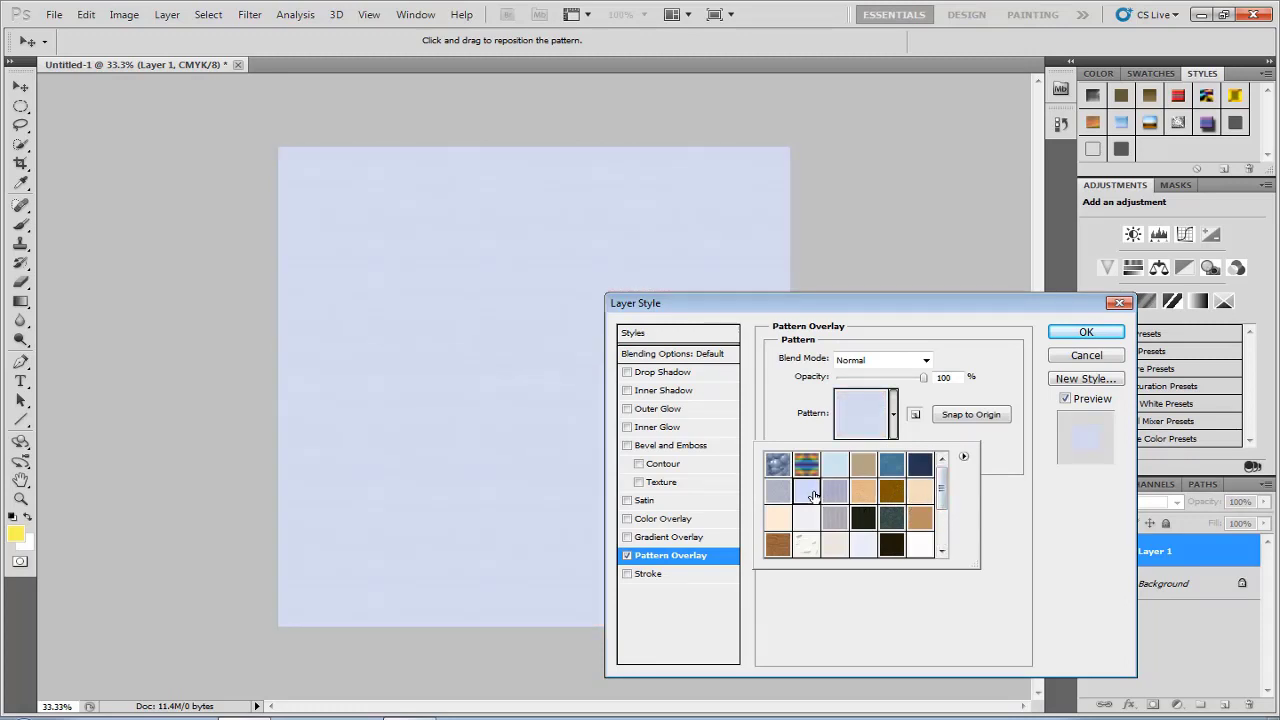
click(918, 491)
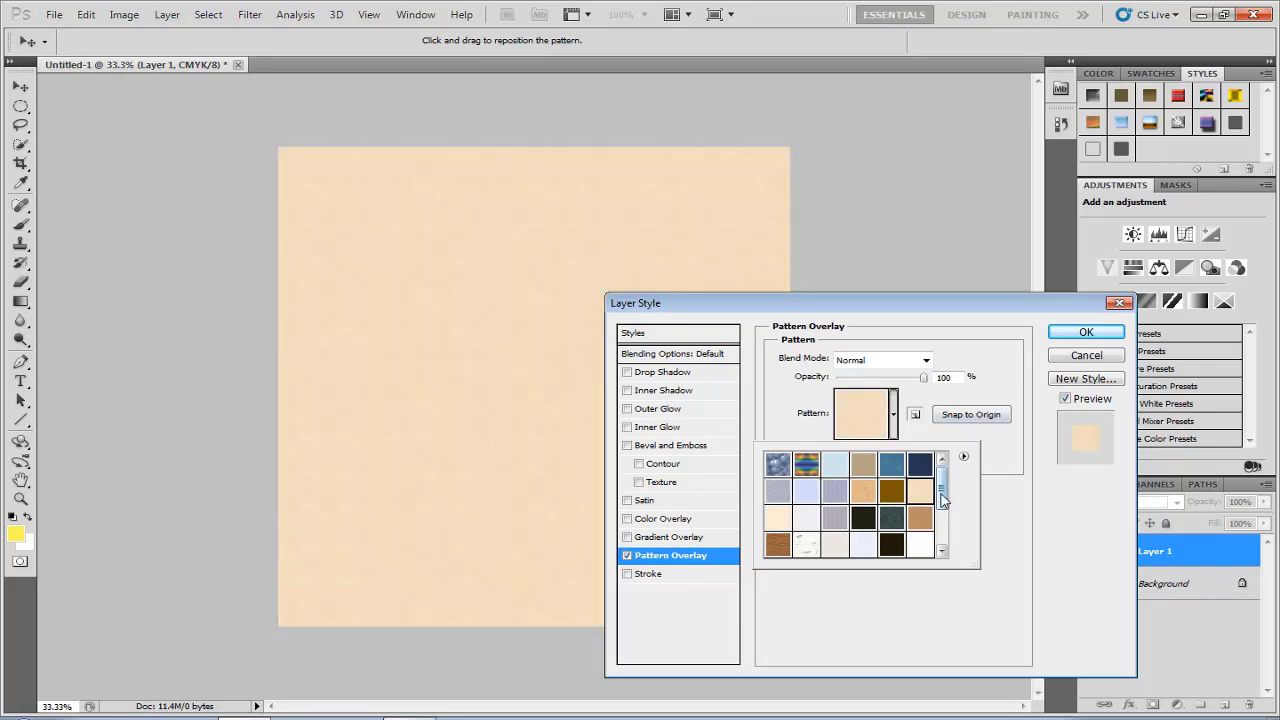
click(868, 499)
click(841, 500)
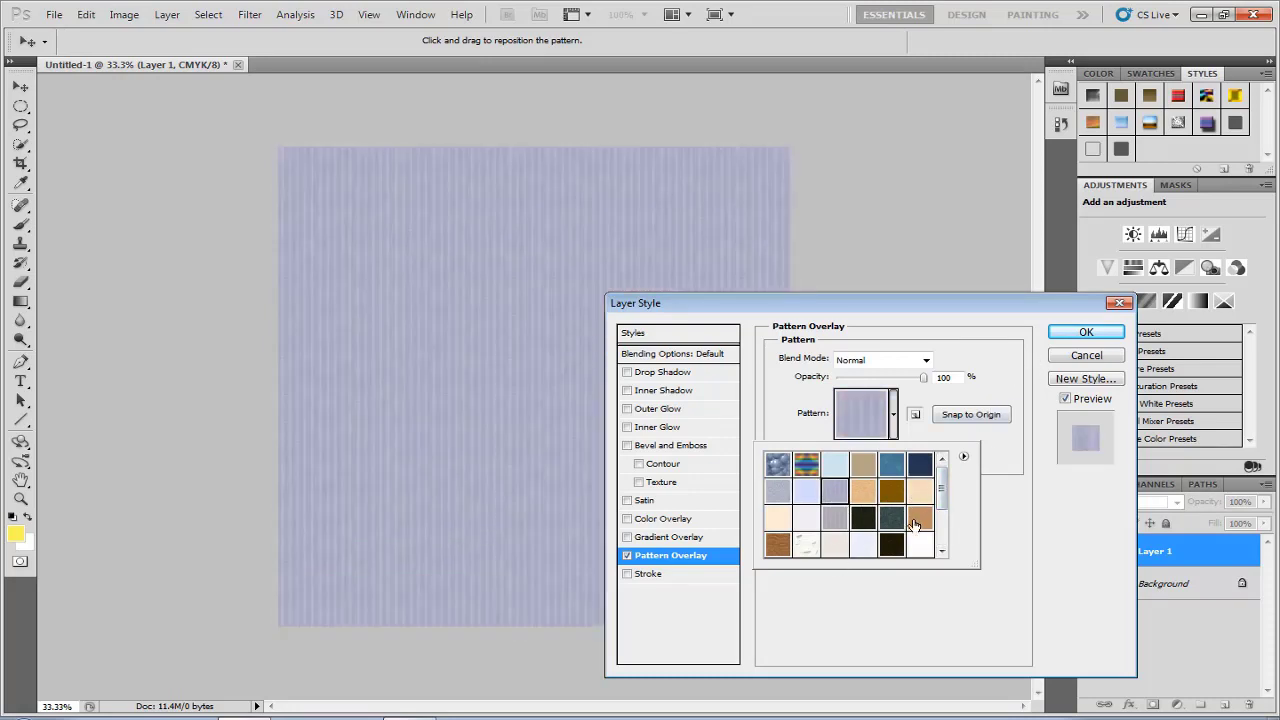
click(1084, 333)
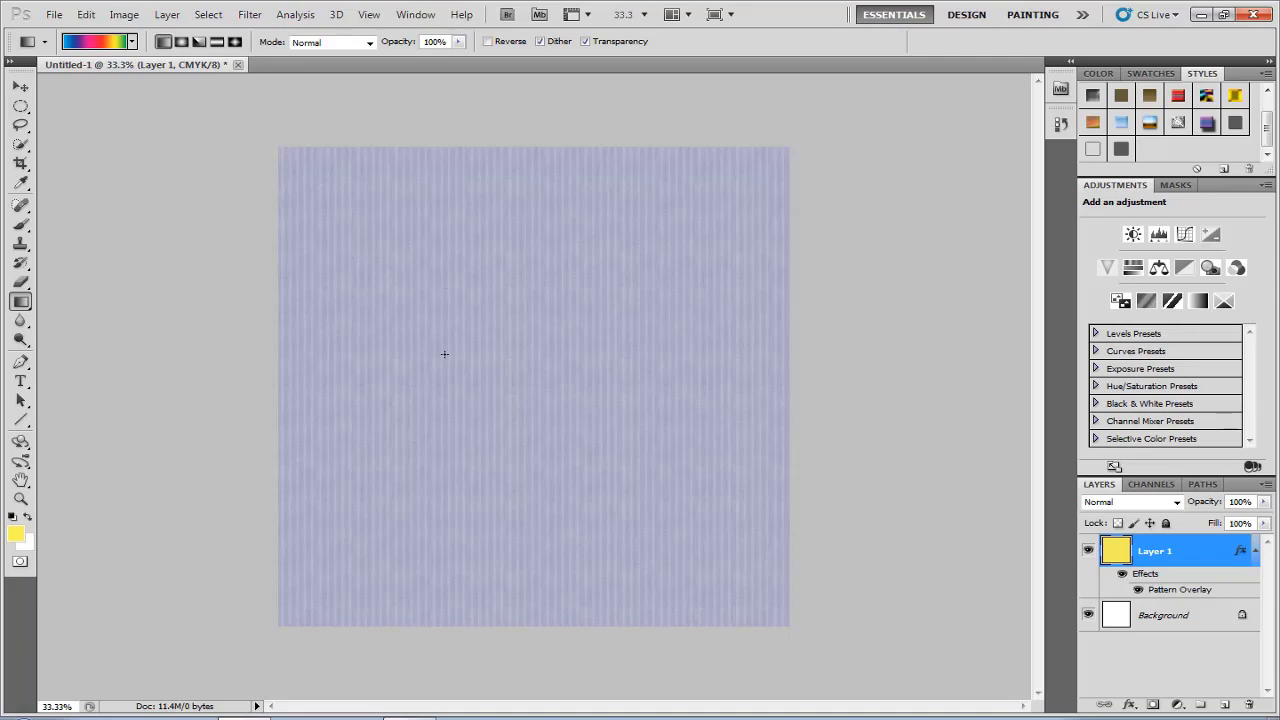
Step: Examine the Custom Shape presets and the list of additional shape sets available for loading
click(20, 421)
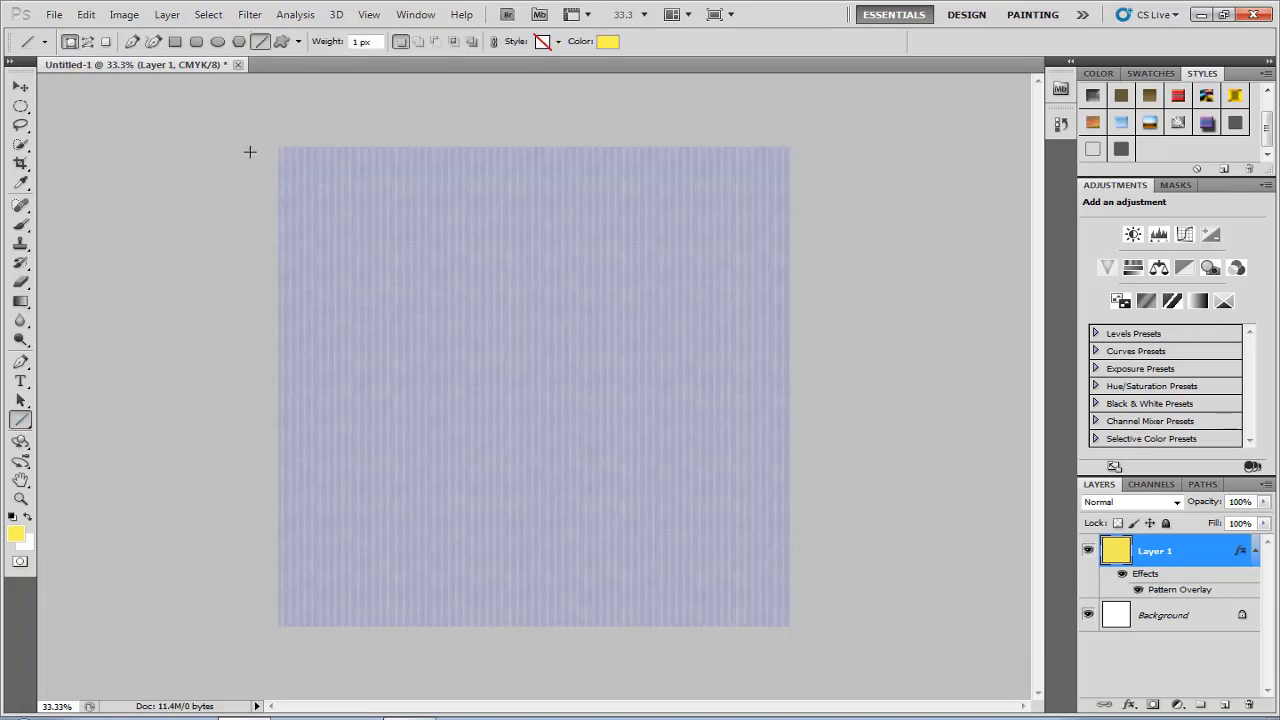
click(299, 43)
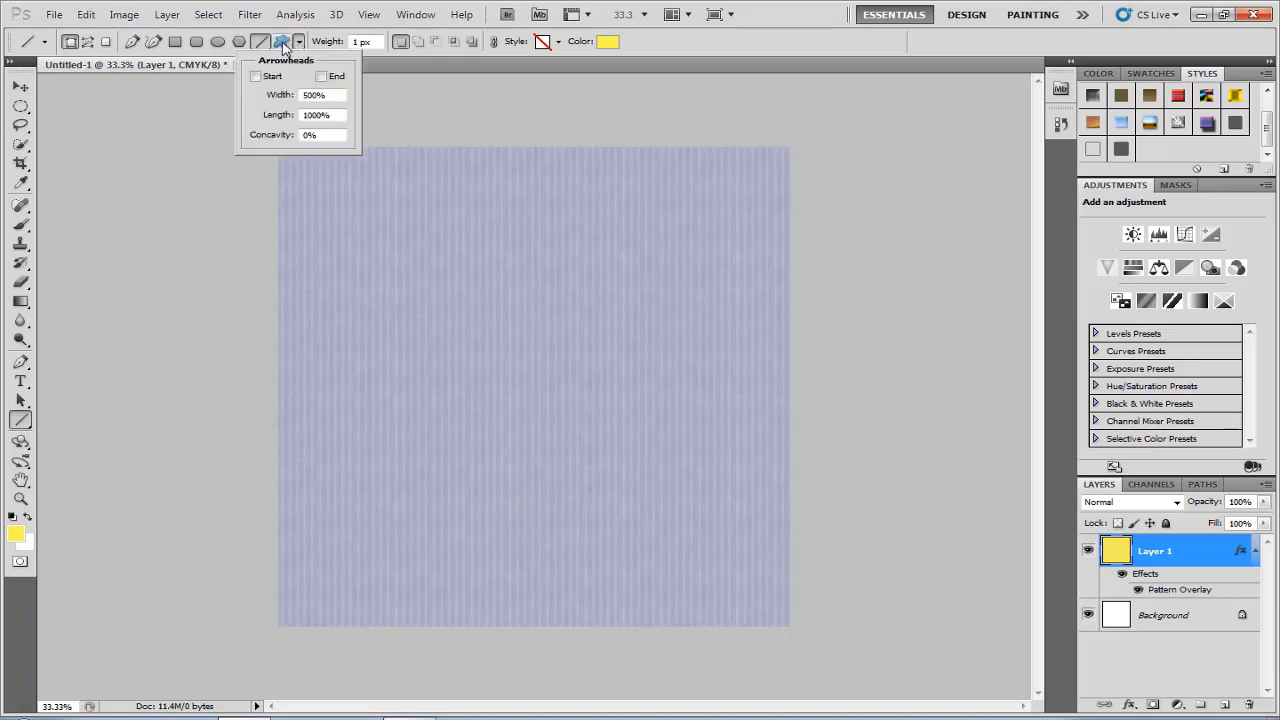
click(283, 43)
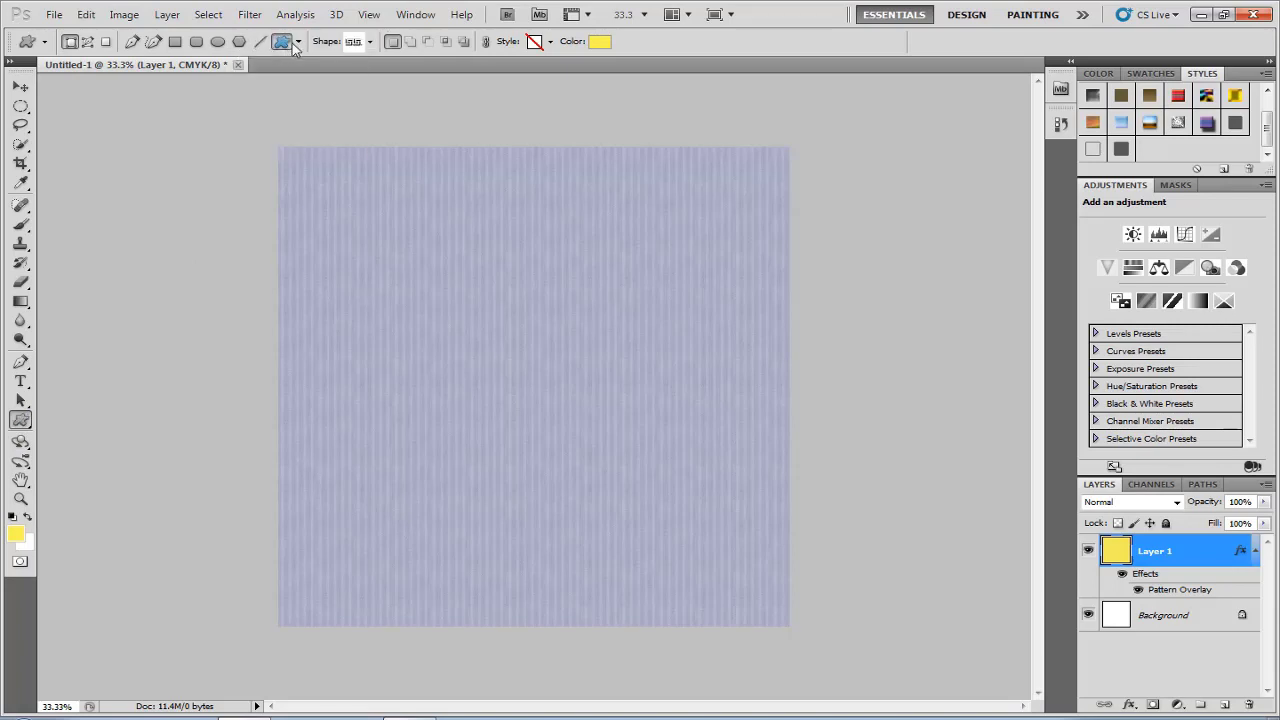
click(298, 42)
click(298, 42)
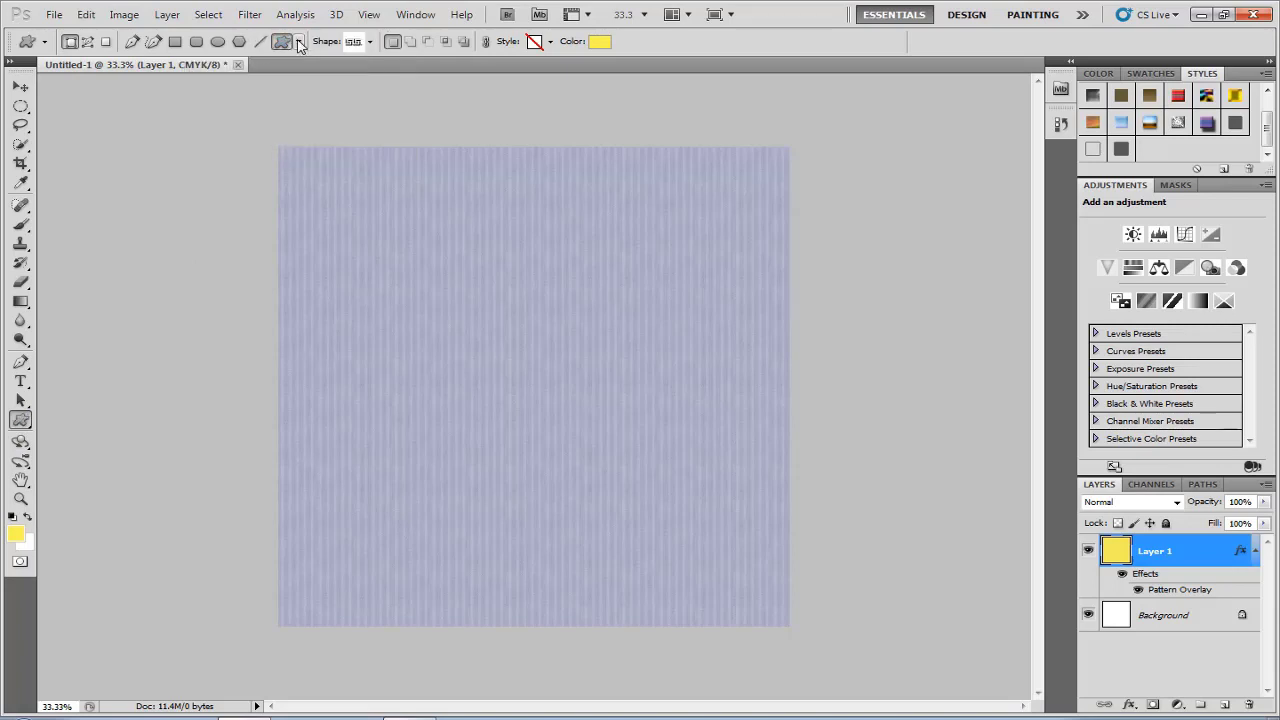
click(370, 42)
drag(434, 76, 446, 104)
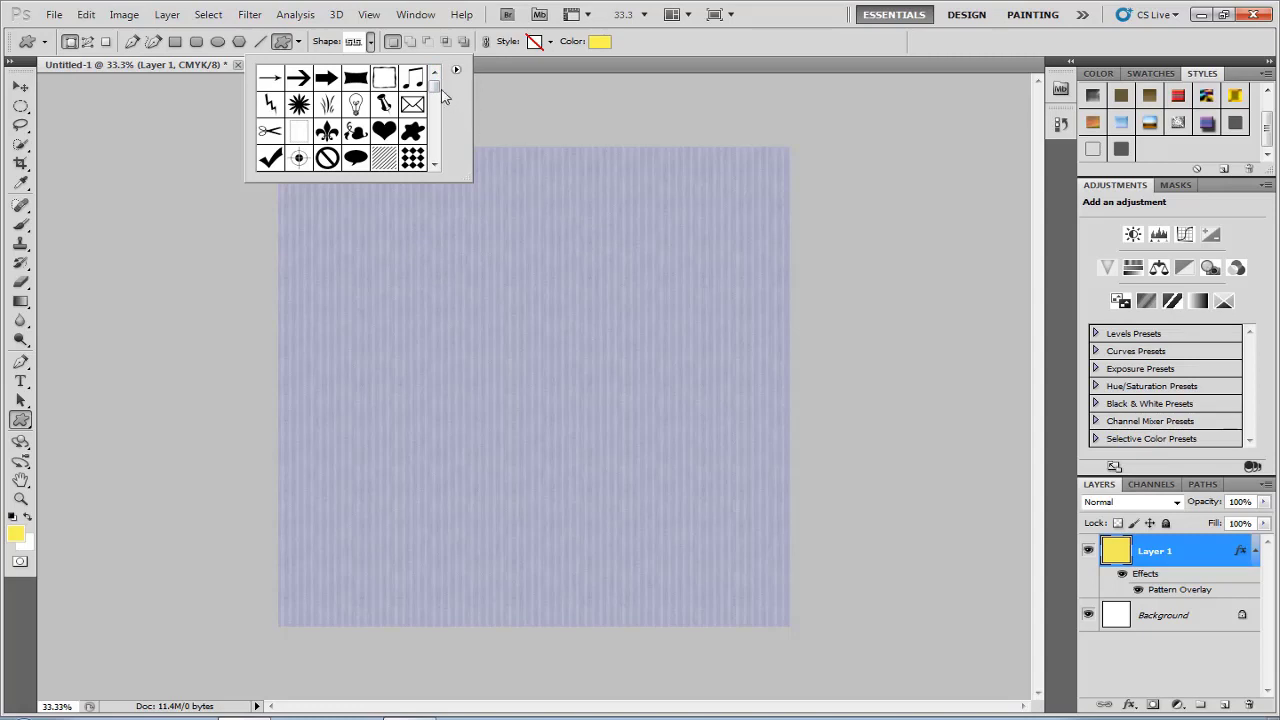
drag(433, 92, 461, 76)
click(456, 72)
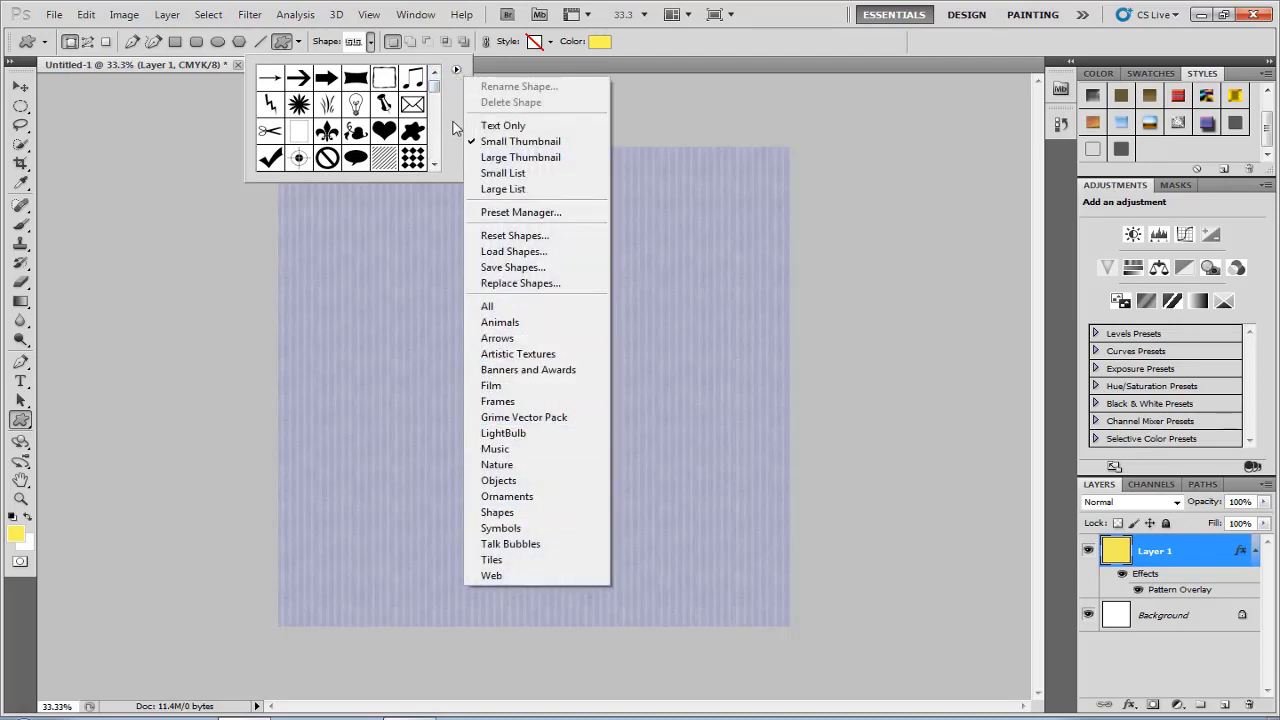
click(456, 71)
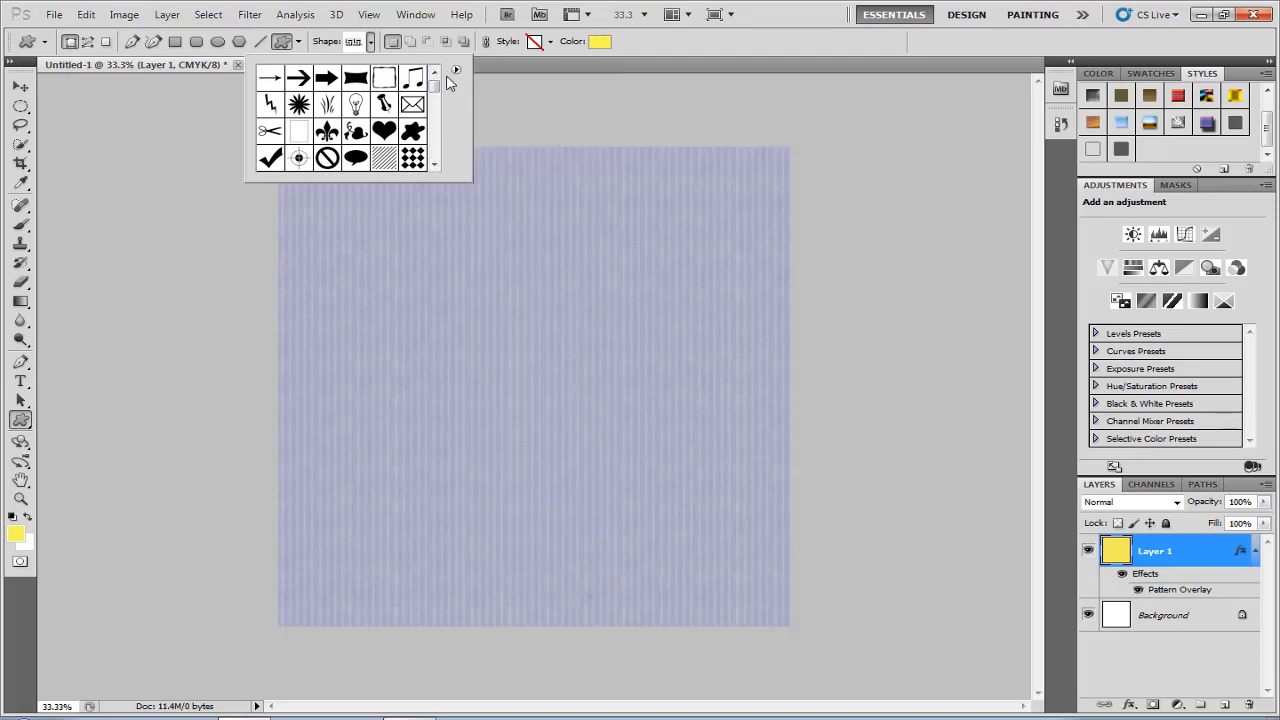
click(455, 71)
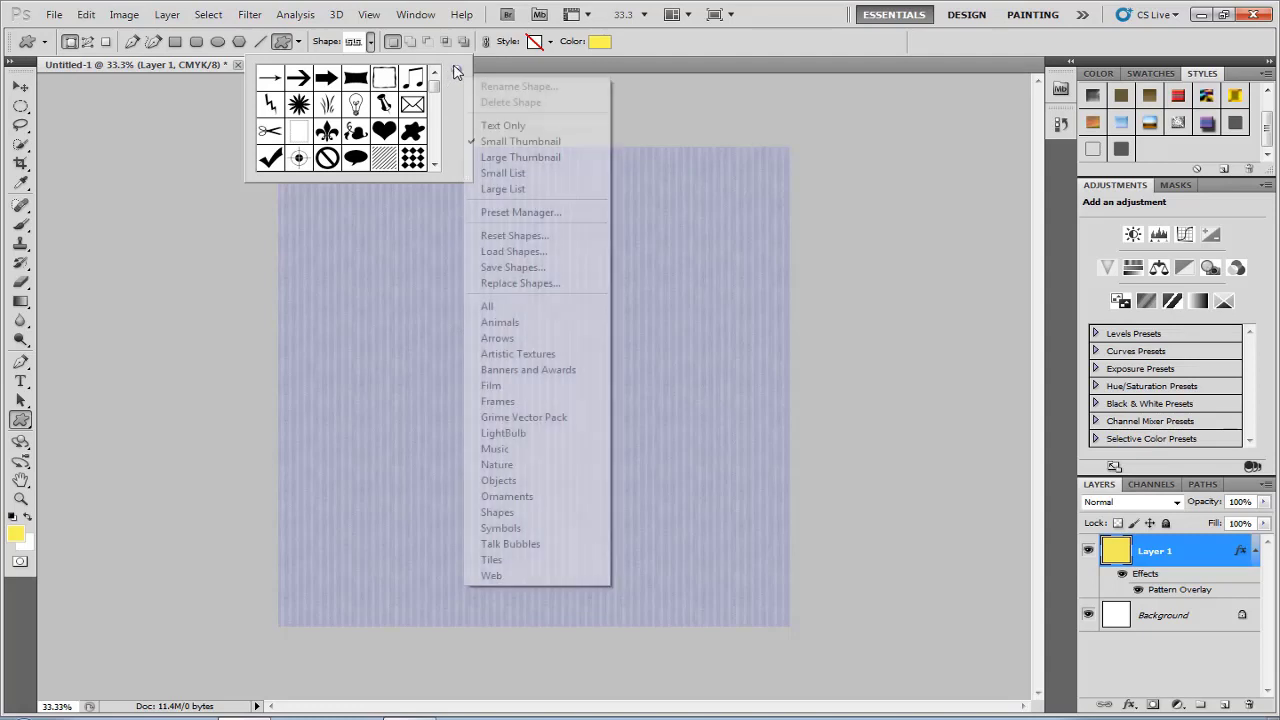
click(372, 43)
click(374, 43)
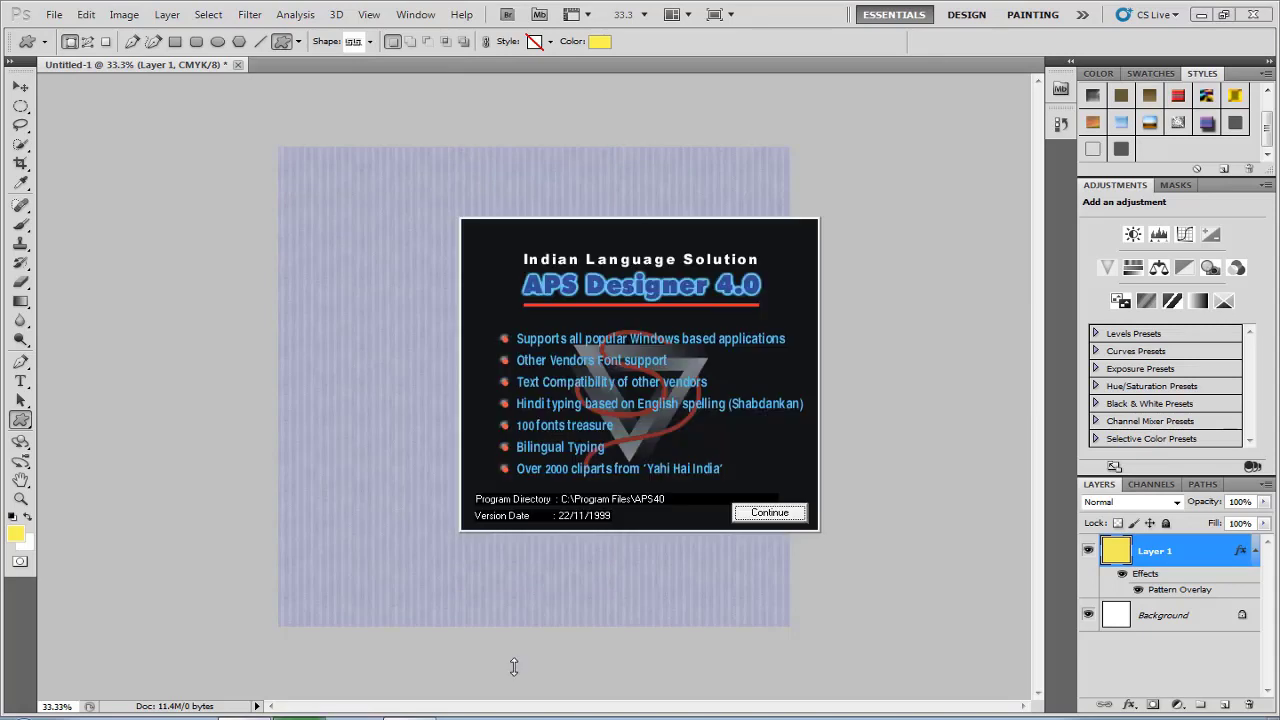
Step: Continue into APS Designer 4.0 for Devanagari typing and add the text लांब in the upper left part of the canvas
click(766, 514)
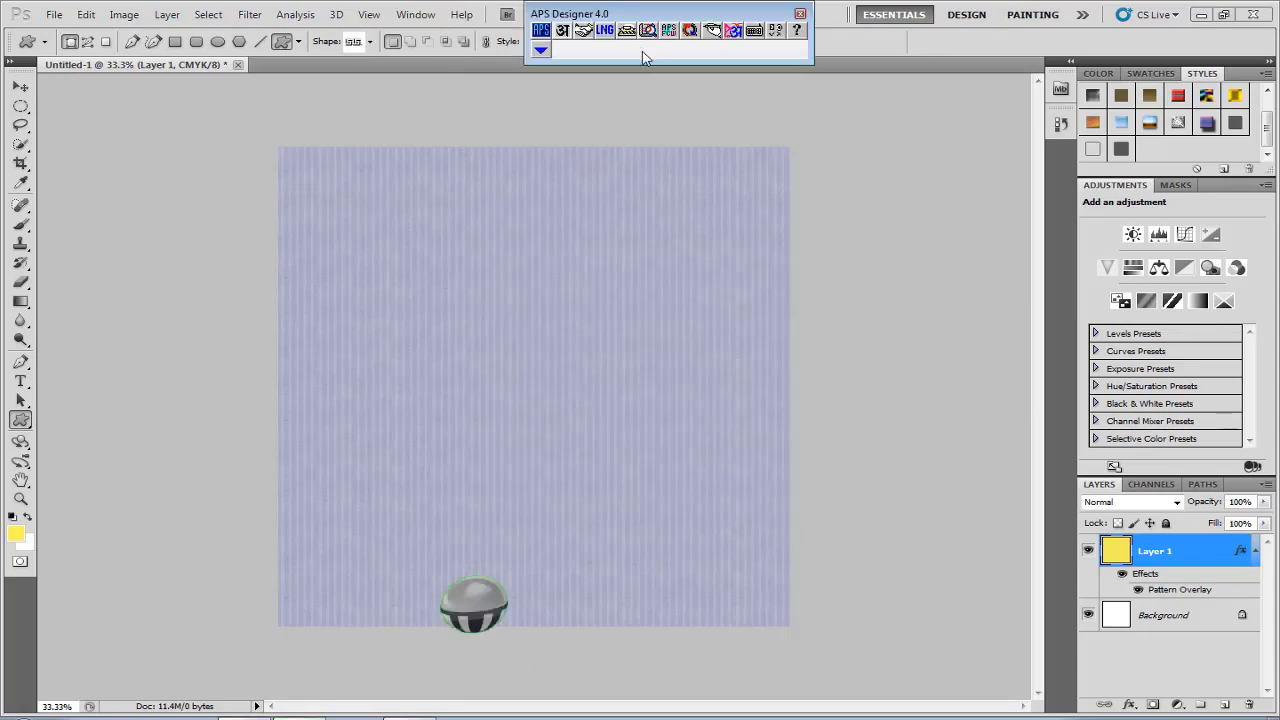
click(20, 381)
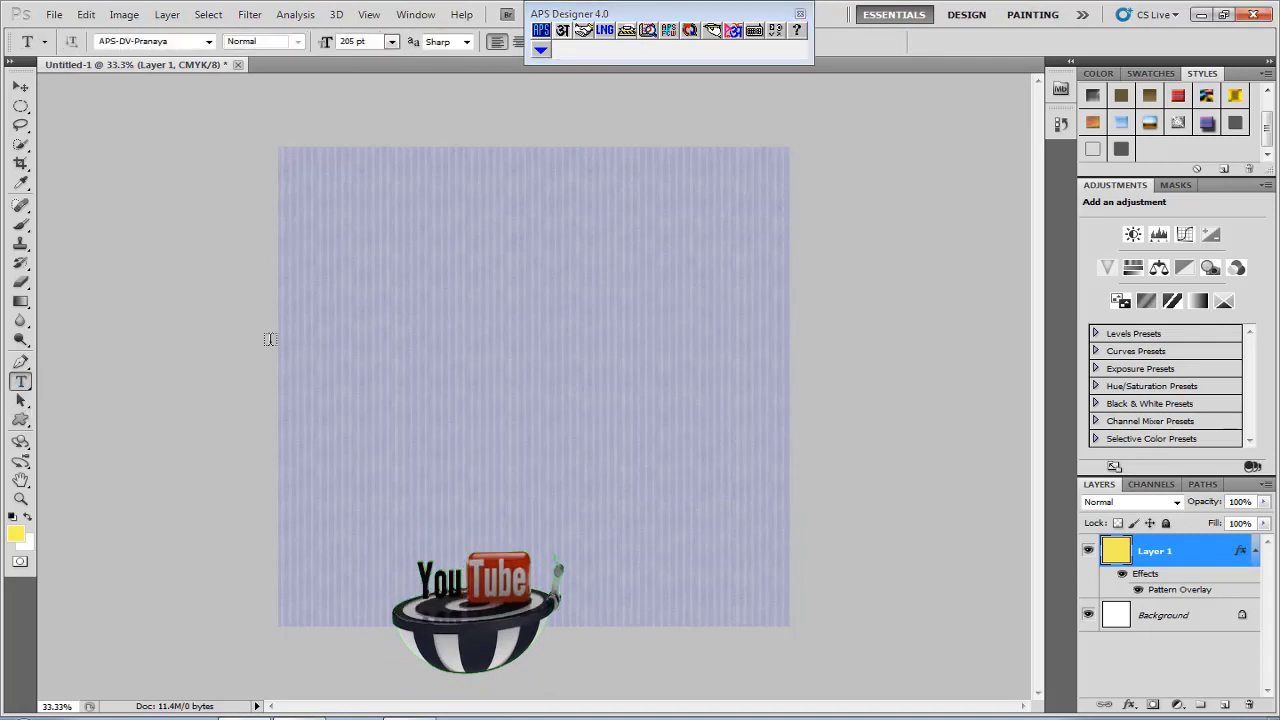
click(314, 283)
text(l)
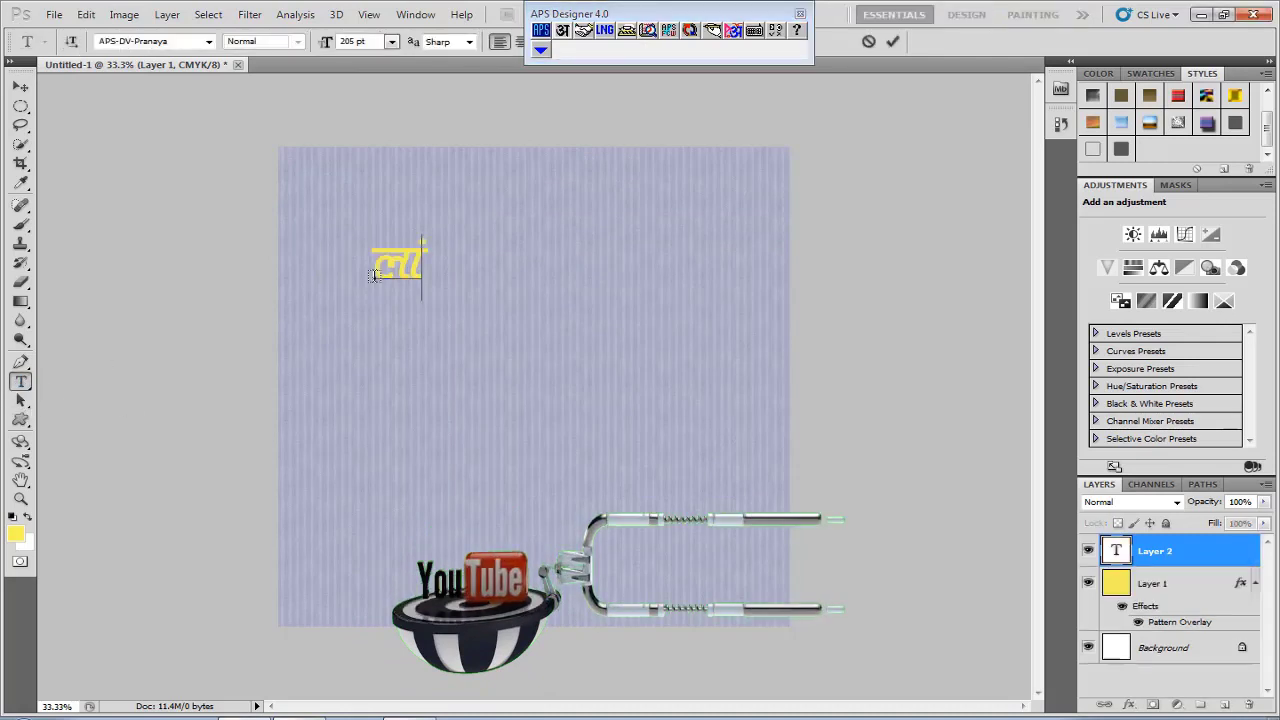
text(aMD)
key(BackSpace)
text(b)
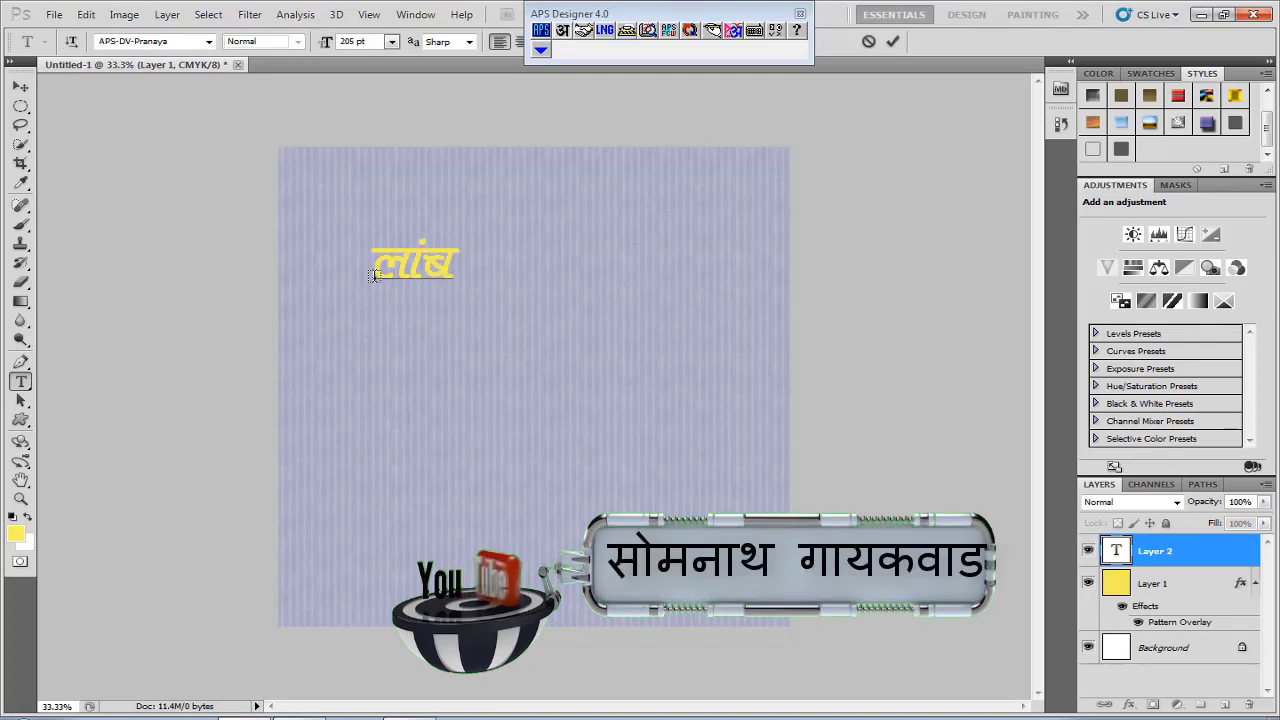
key(ctrl+Return)
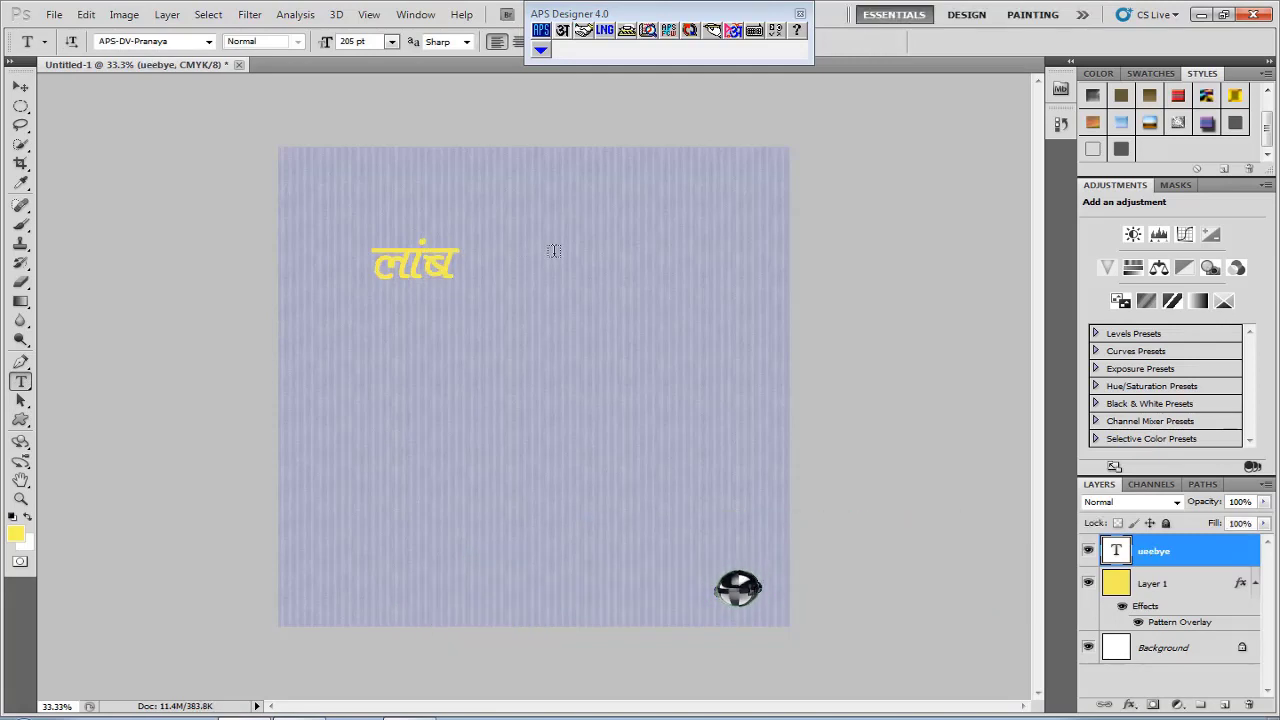
Step: Add a separate text layer reading जवळ to the right of the word लांब
click(528, 270)
text(jvL)
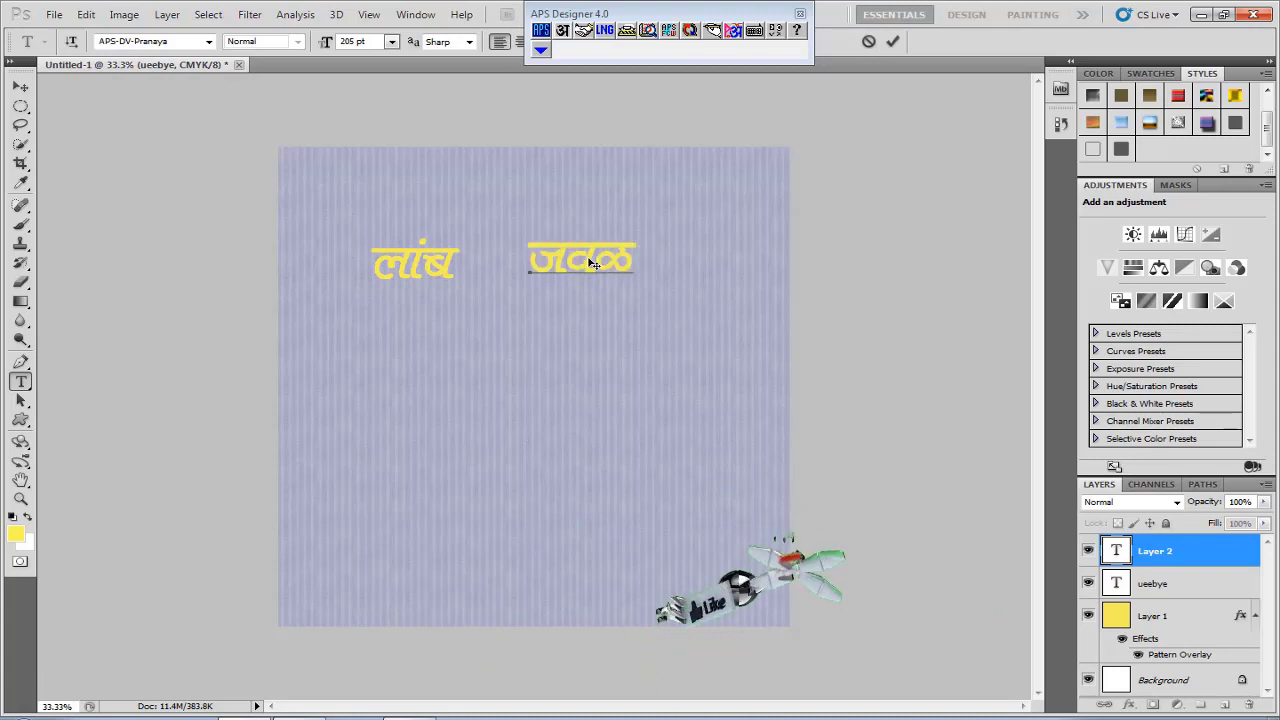
key(ctrl+Return)
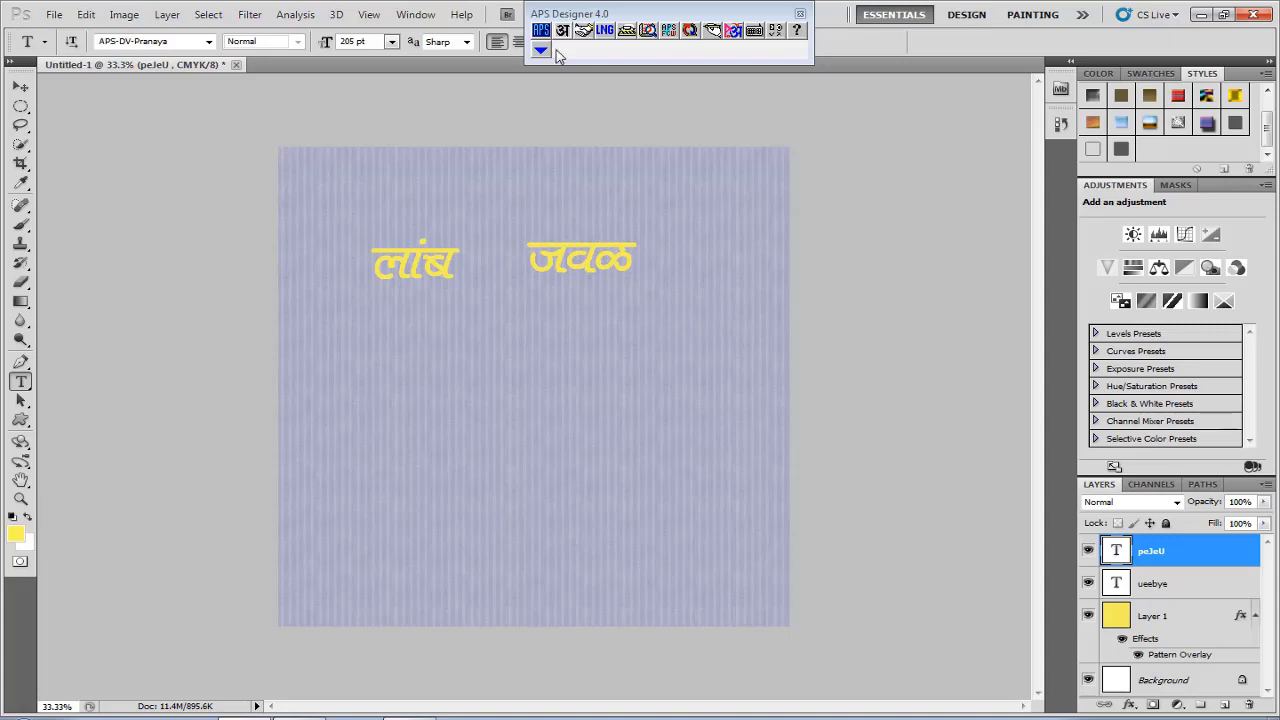
Step: Start a new text layer between लांब and जवळ and close APS Designer 4.0
click(557, 33)
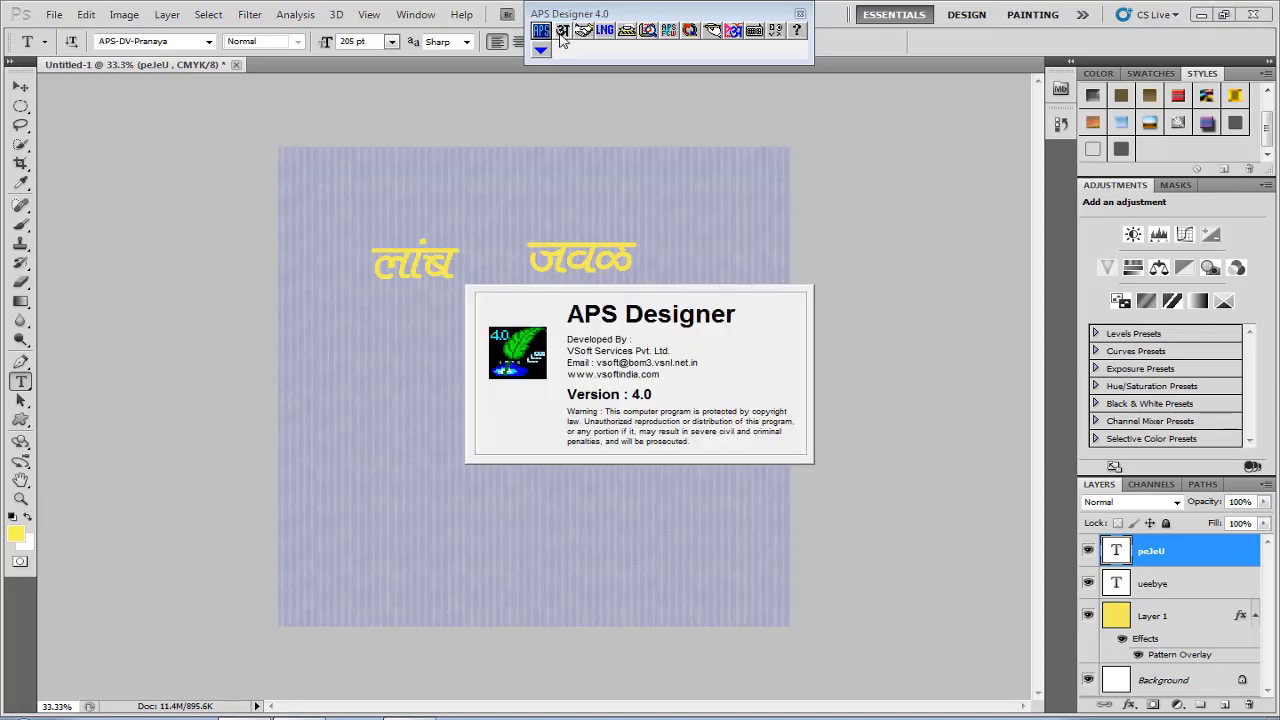
click(728, 333)
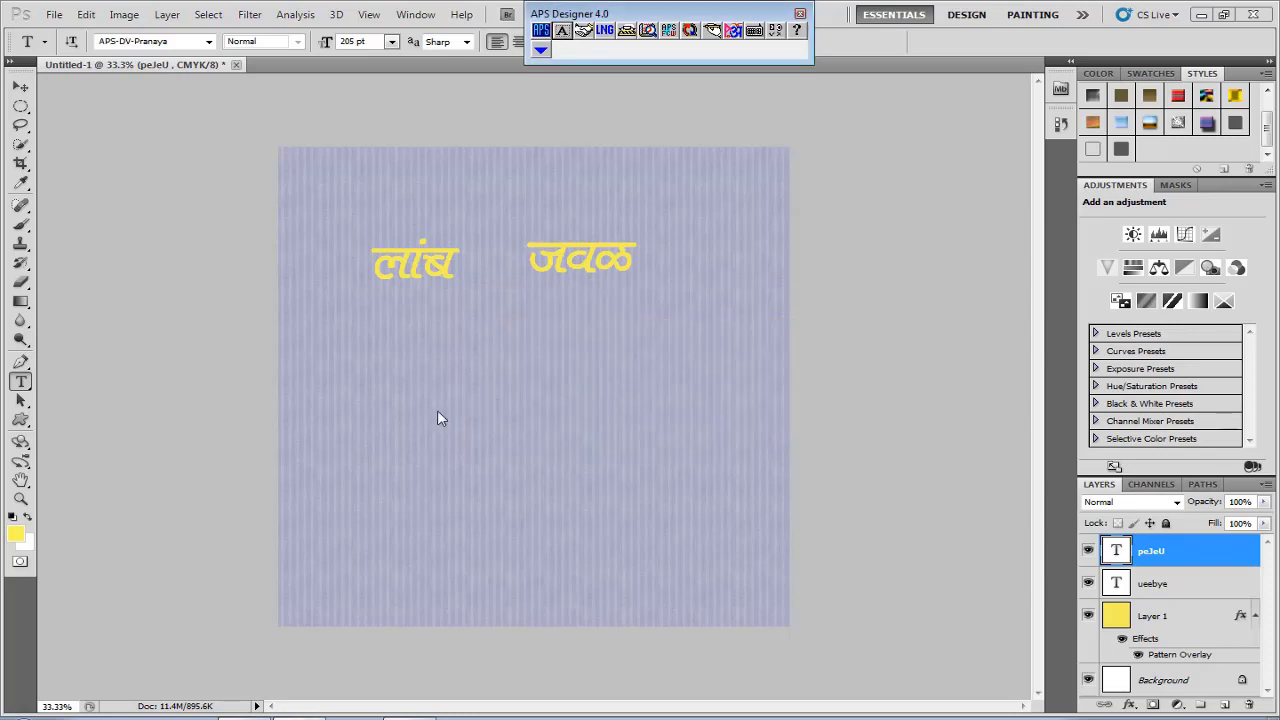
click(498, 262)
text(w)
key(BackSpace)
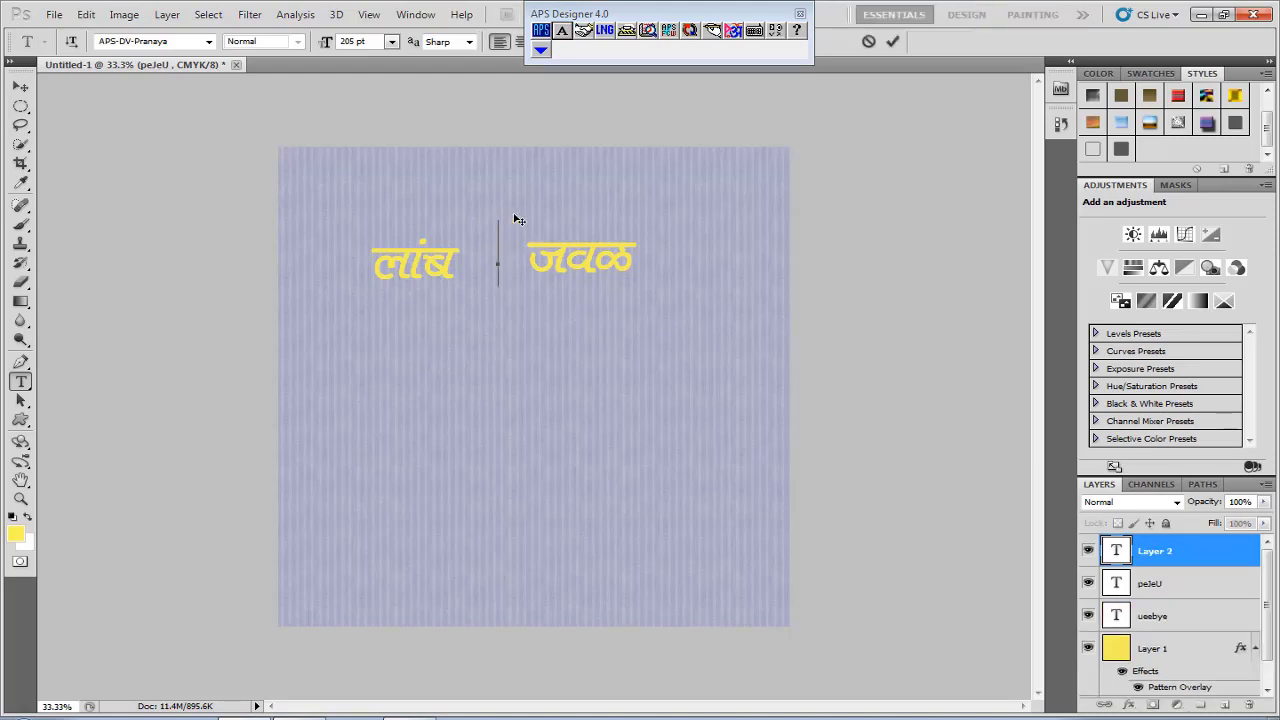
click(562, 30)
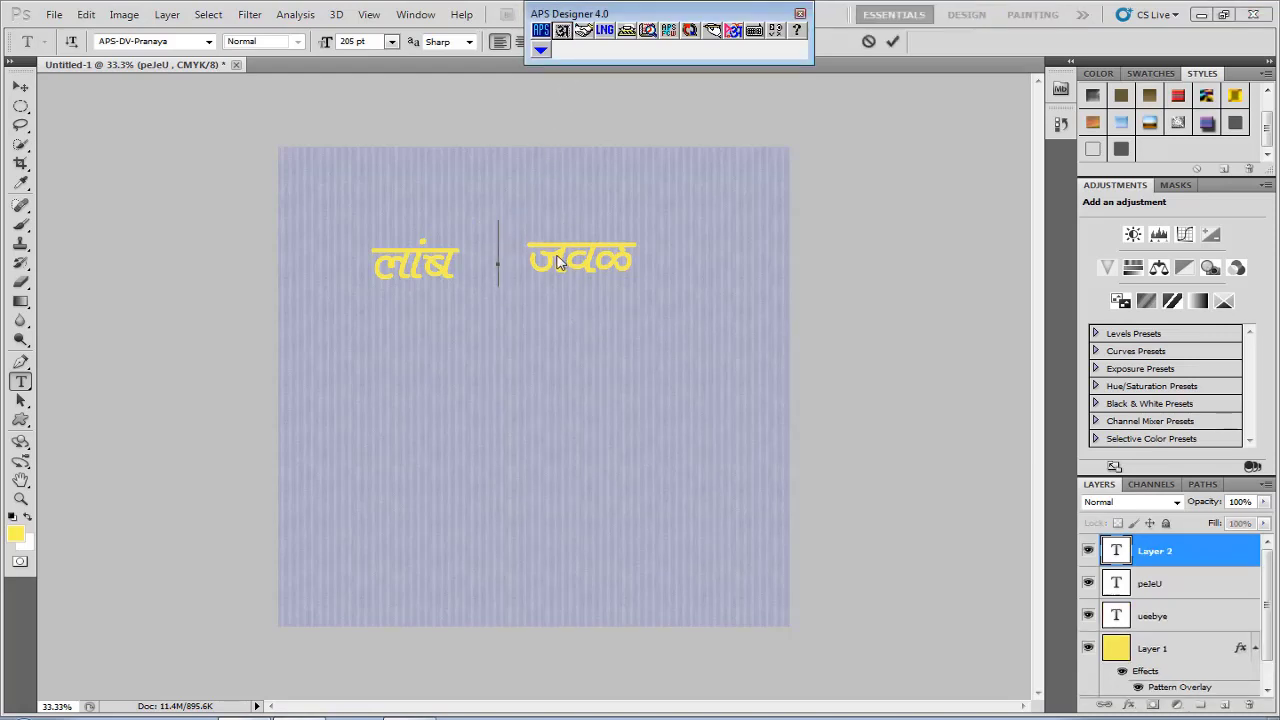
click(800, 13)
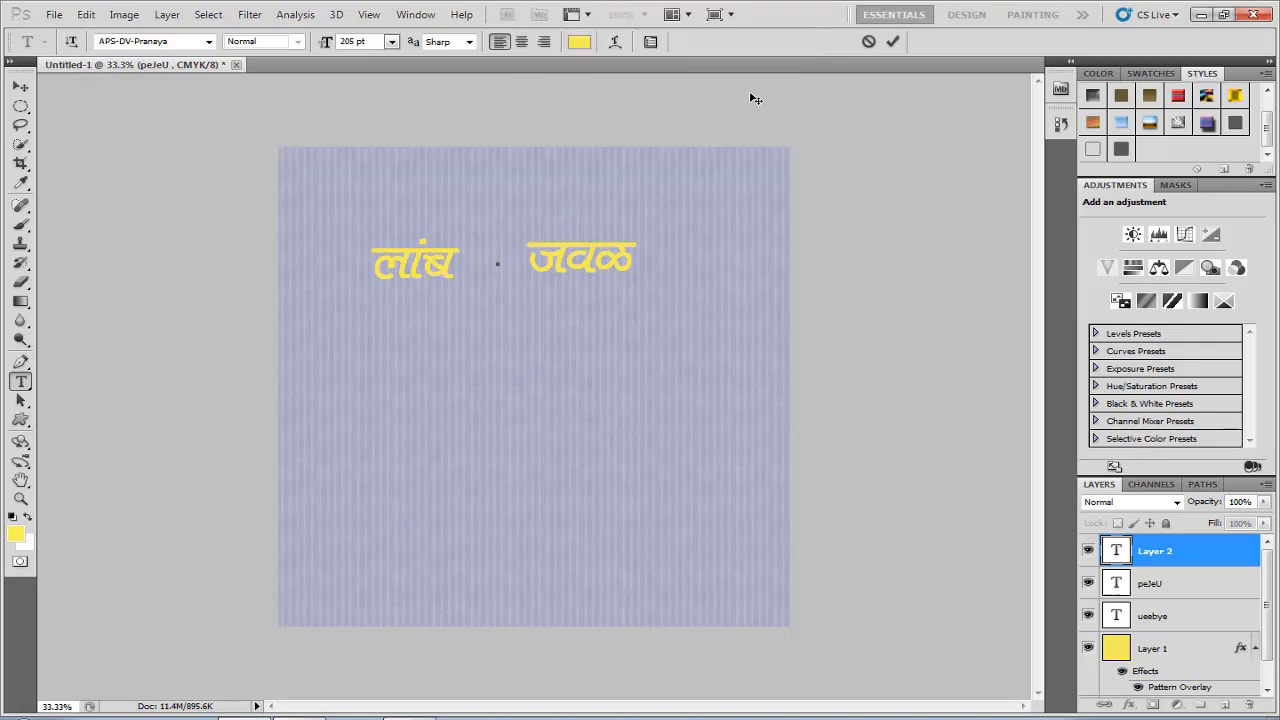
text(र्)
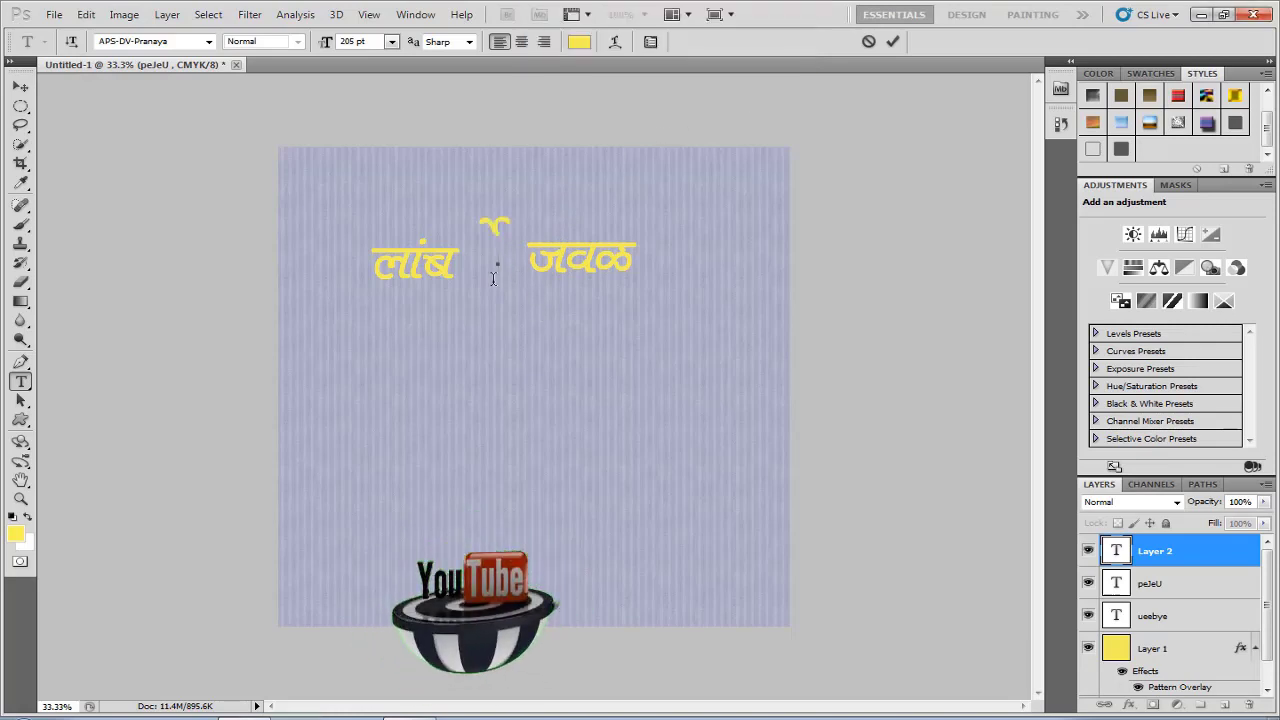
key(BackSpace)
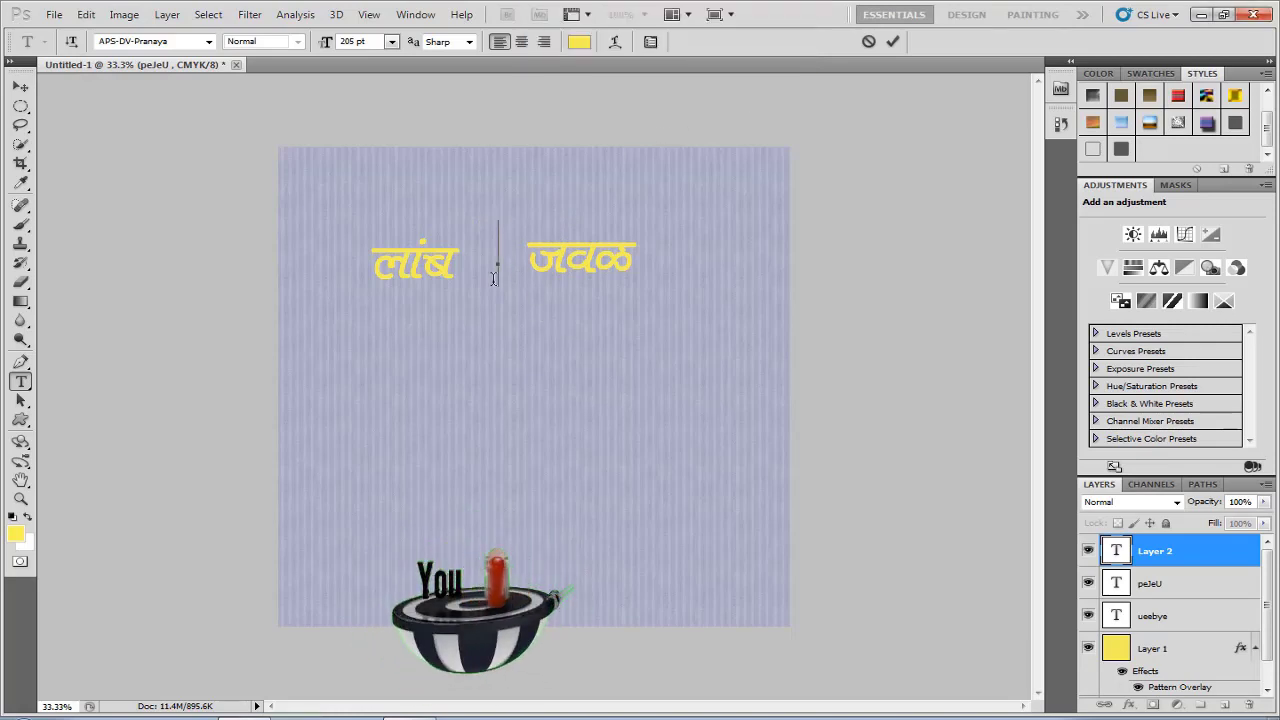
Step: Set the new text layer's font to Algerian and enter an X between the two Marathi words
click(208, 41)
scroll(236, 112, up, 10)
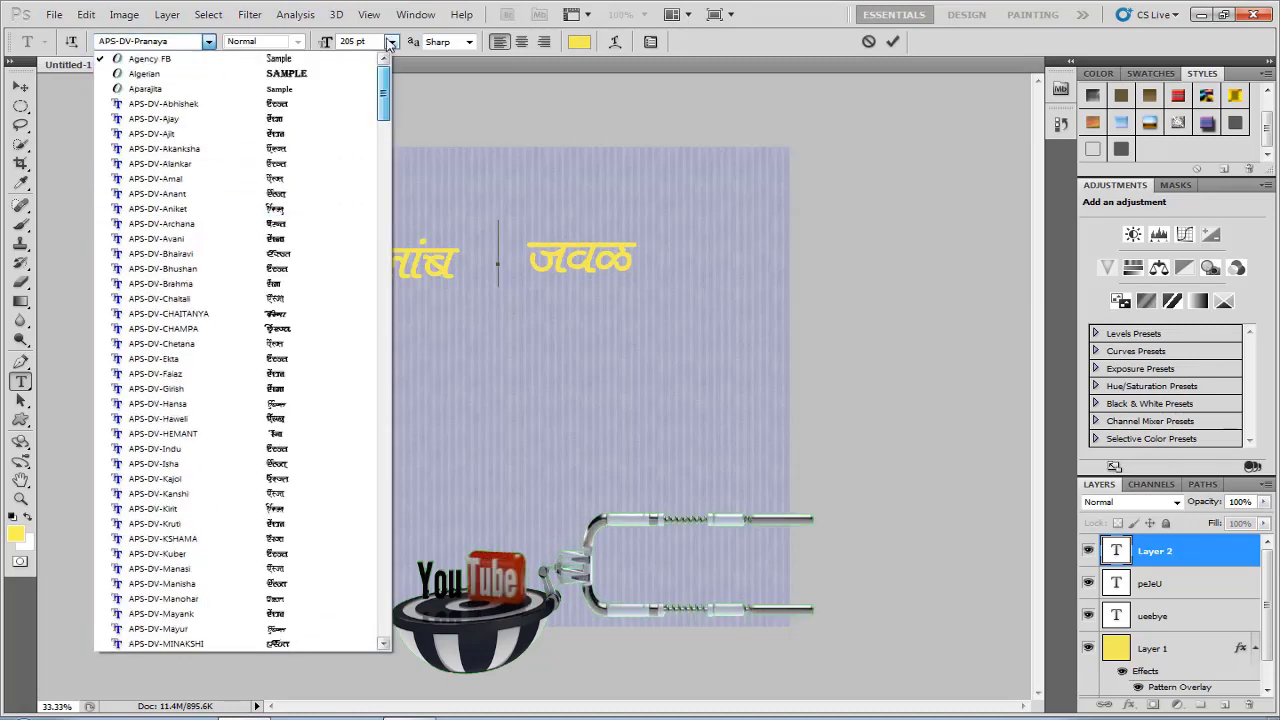
click(180, 73)
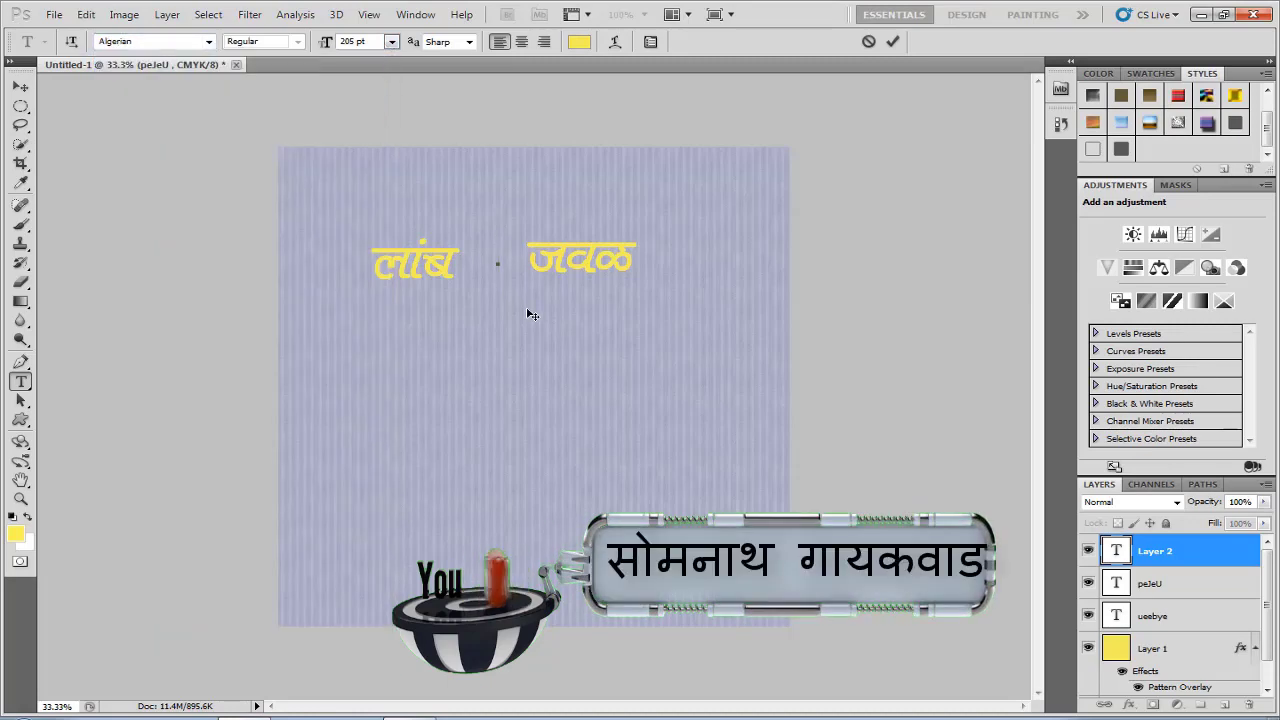
text(X)
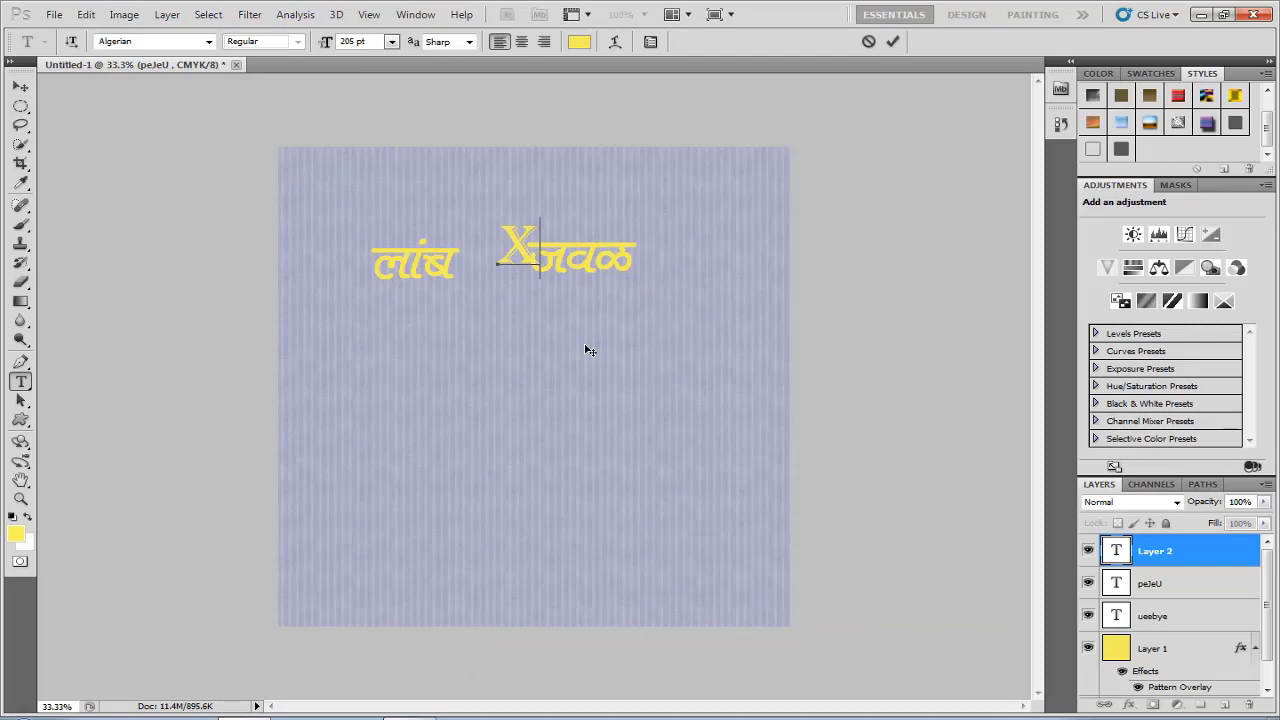
key(ctrl+Return)
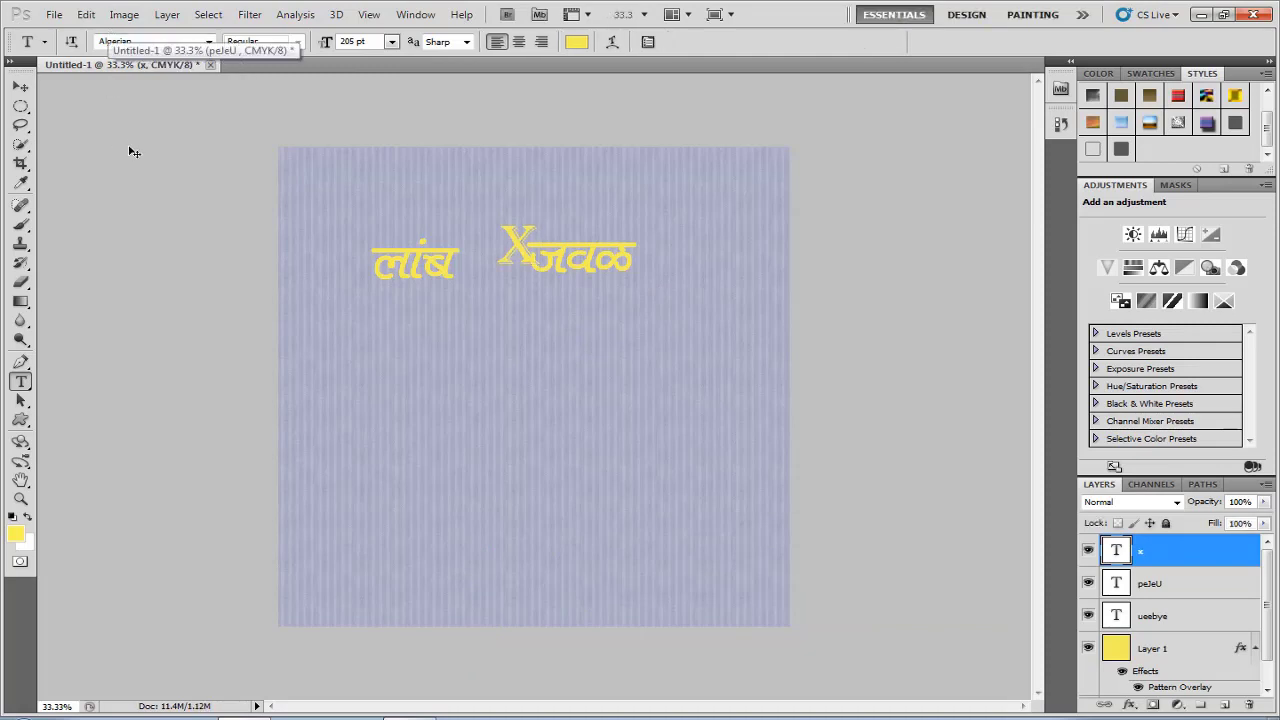
Step: Move the X into the gap between लांब and जवळ, and shift जवळ slightly down to line up with them
click(20, 87)
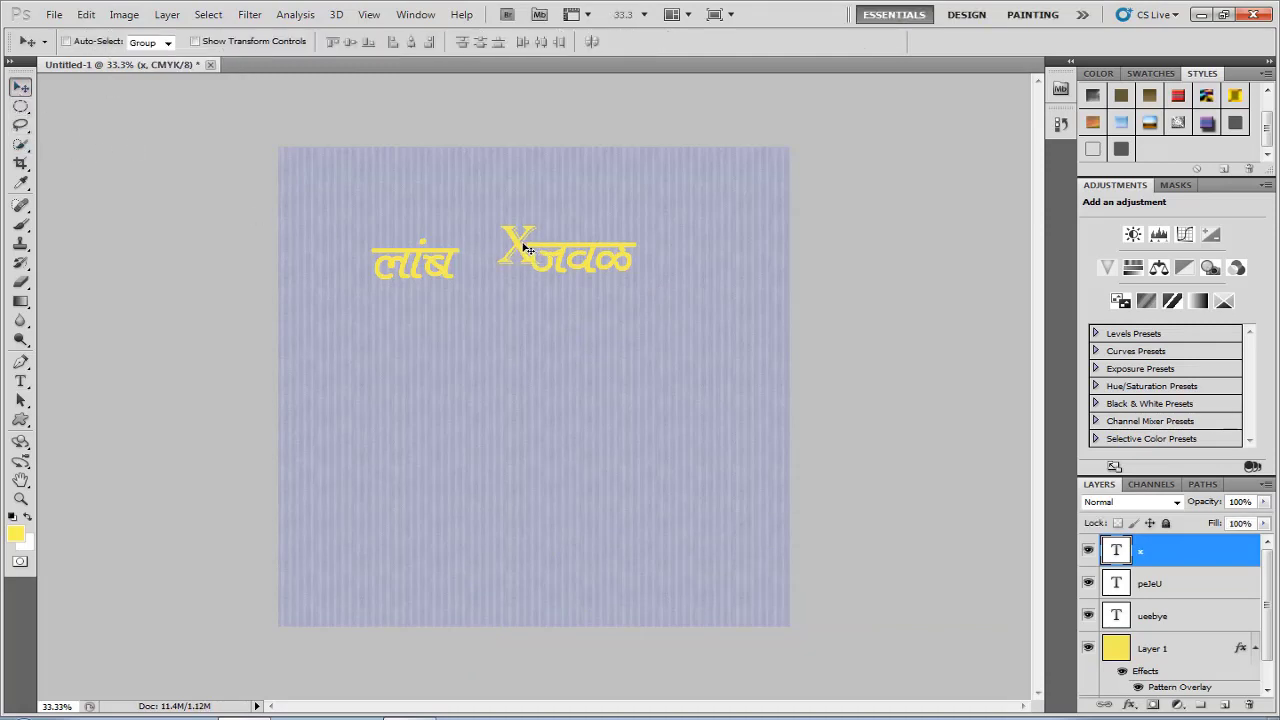
drag(524, 248, 502, 262)
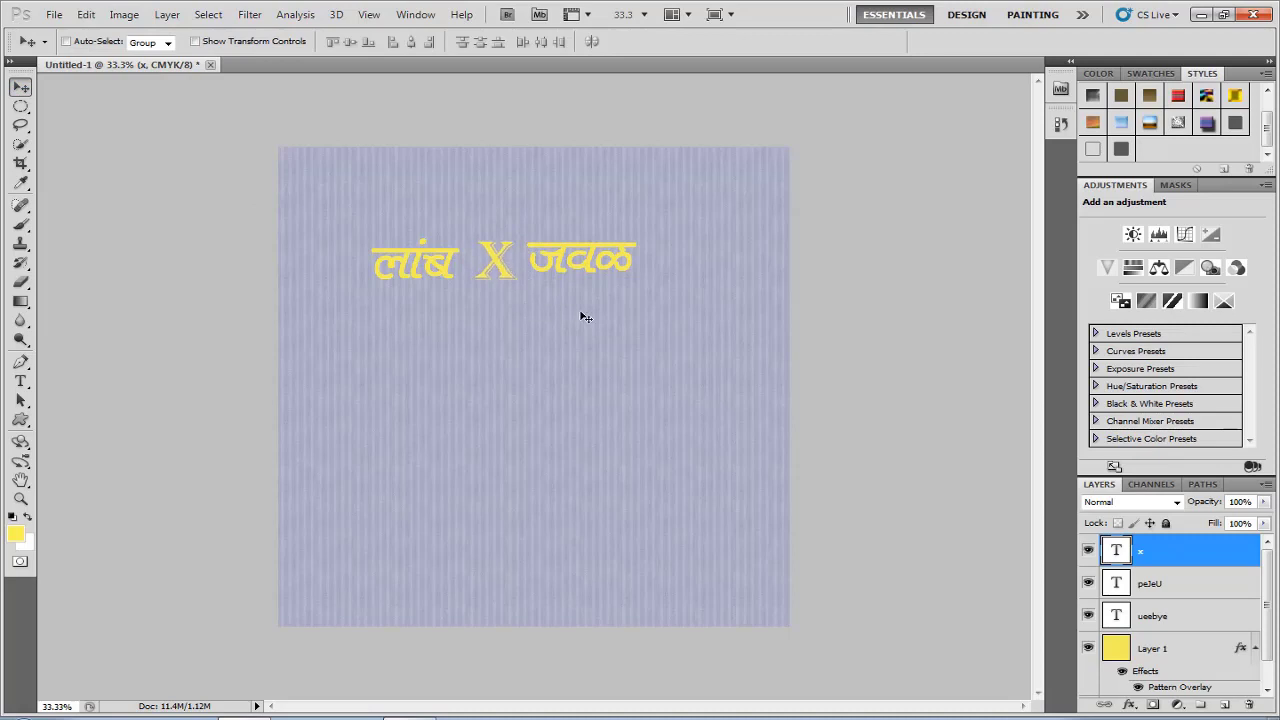
right_click(608, 260)
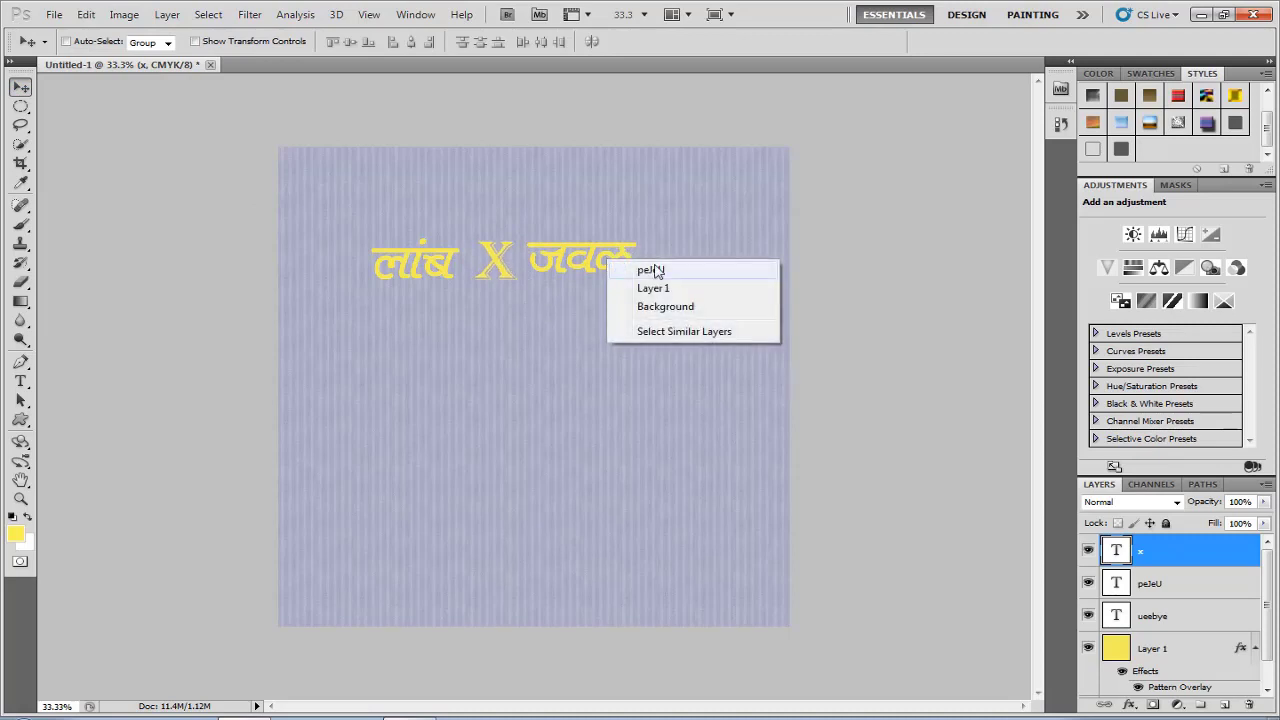
click(646, 273)
drag(611, 261, 612, 266)
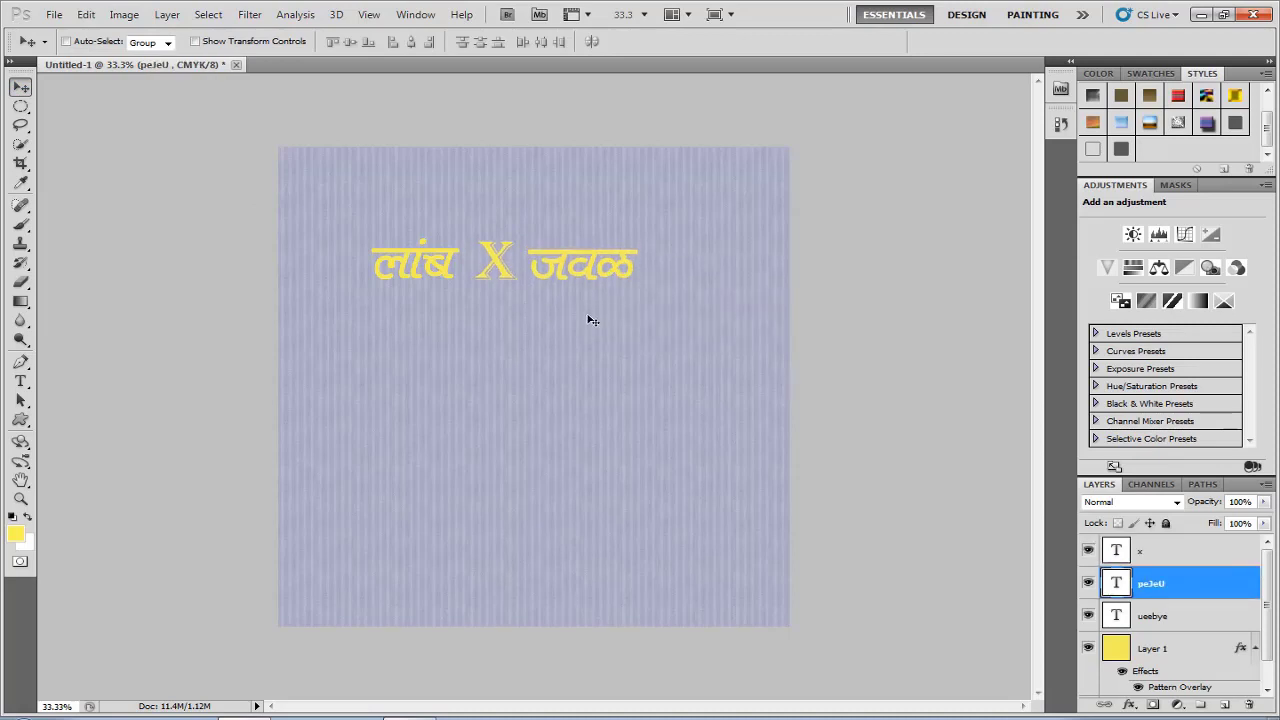